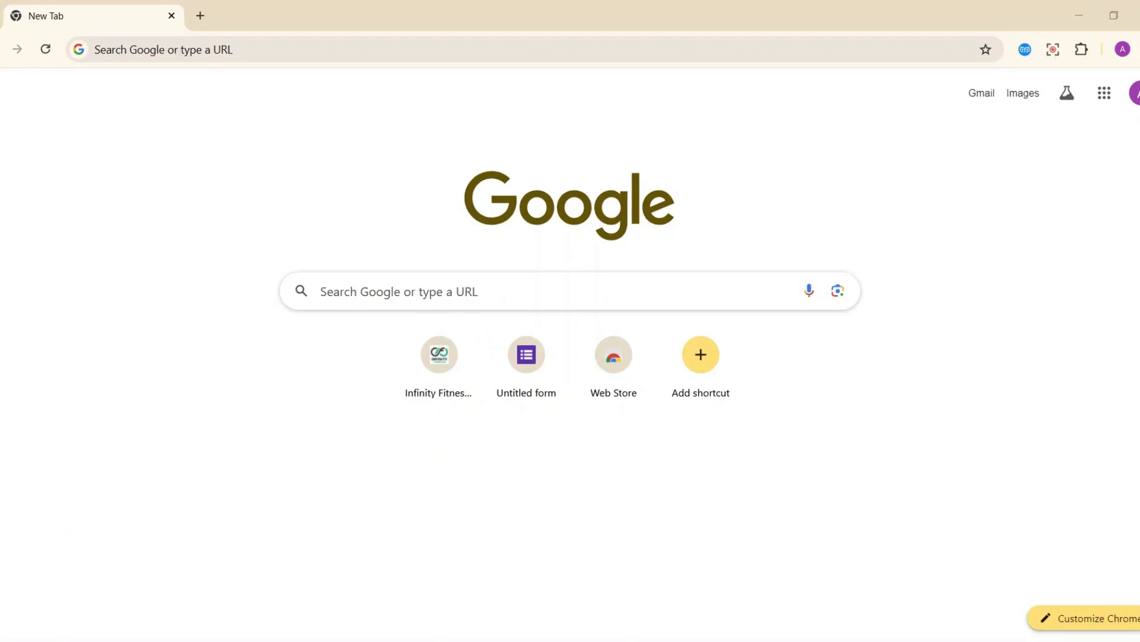
Search Google for 'Reporting', then open a new empty tab beside the results.
{"action": "left_click", "coordinate": [145, 319]}
{"action": "left_click", "coordinate": [419, 291]}
{"action": "type", "text": "Re"}
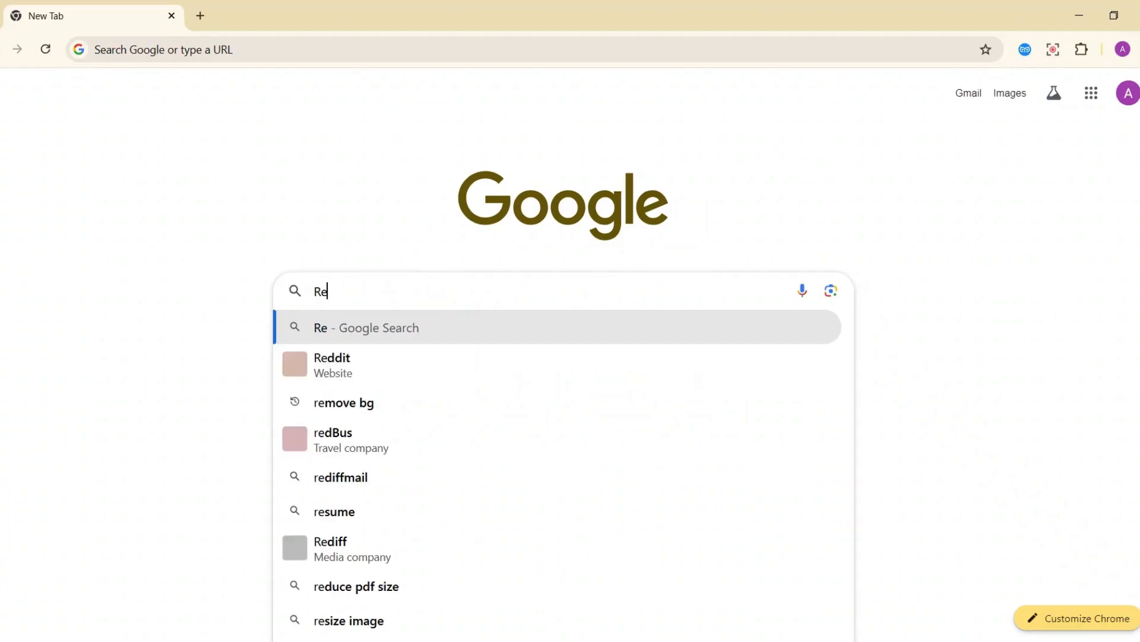
{"action": "type", "text": "porting"}
{"action": "key", "text": "Return"}
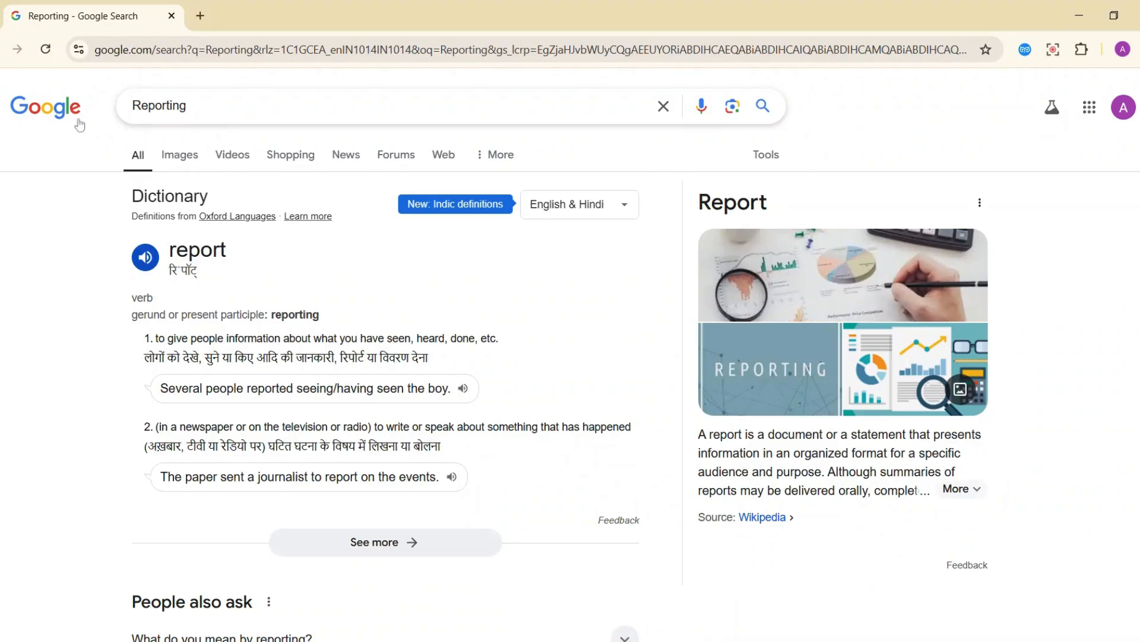
{"action": "left_click", "coordinate": [200, 17]}
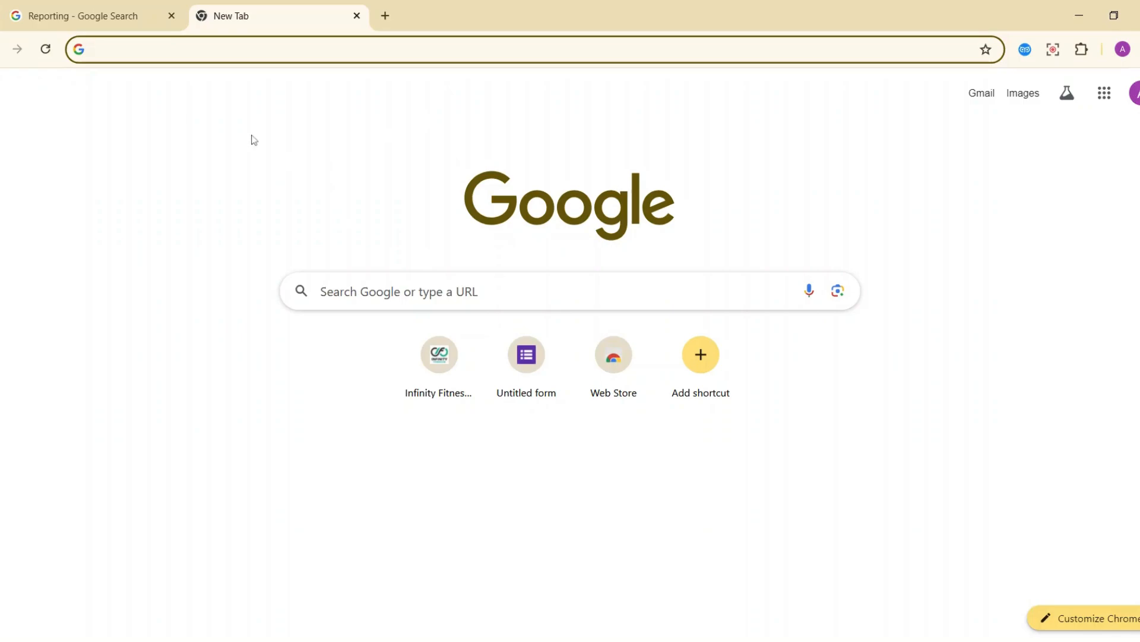
Create a blank spreadsheet via sheets.new and another from the Sheets home page, returning to the first.
{"action": "type", "text": "sheets"}
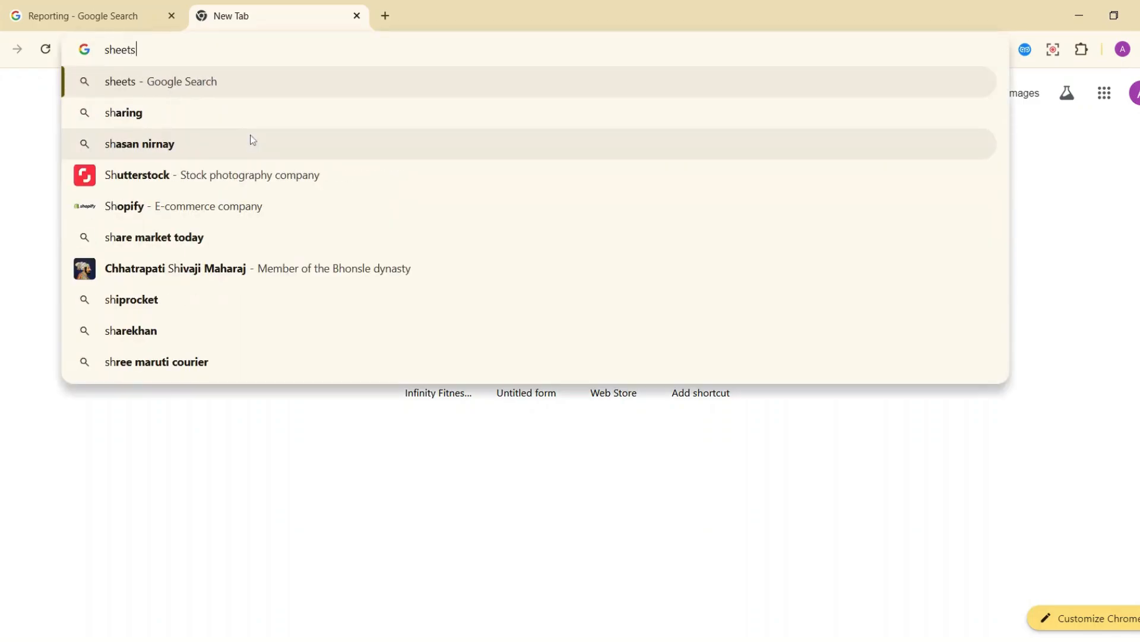
{"action": "type", "text": ".new"}
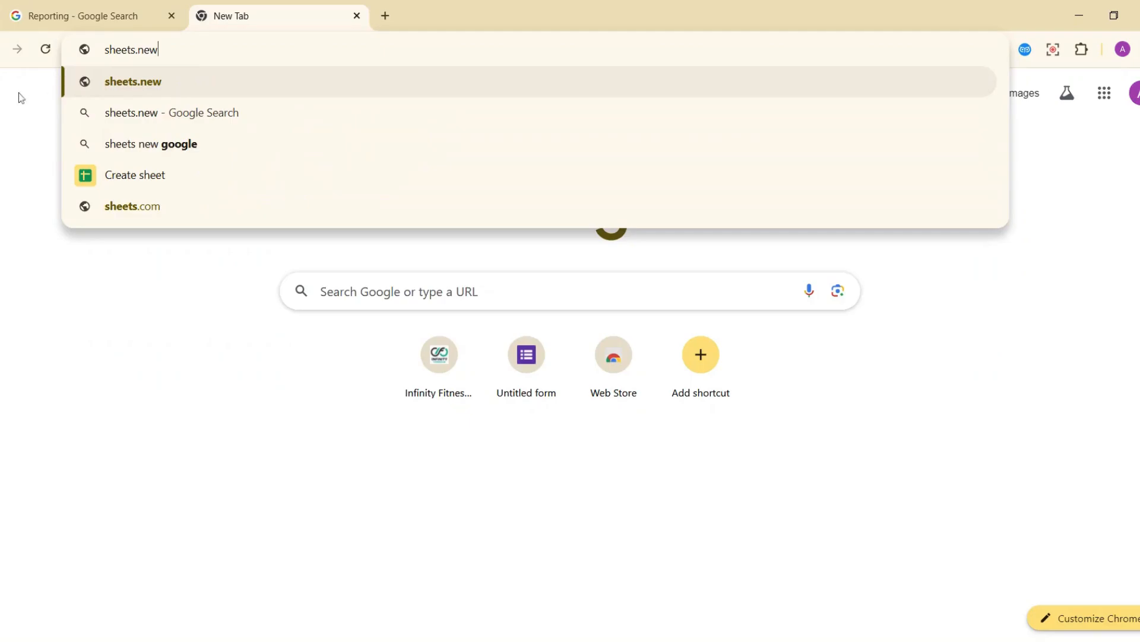
{"action": "key", "text": "Return"}
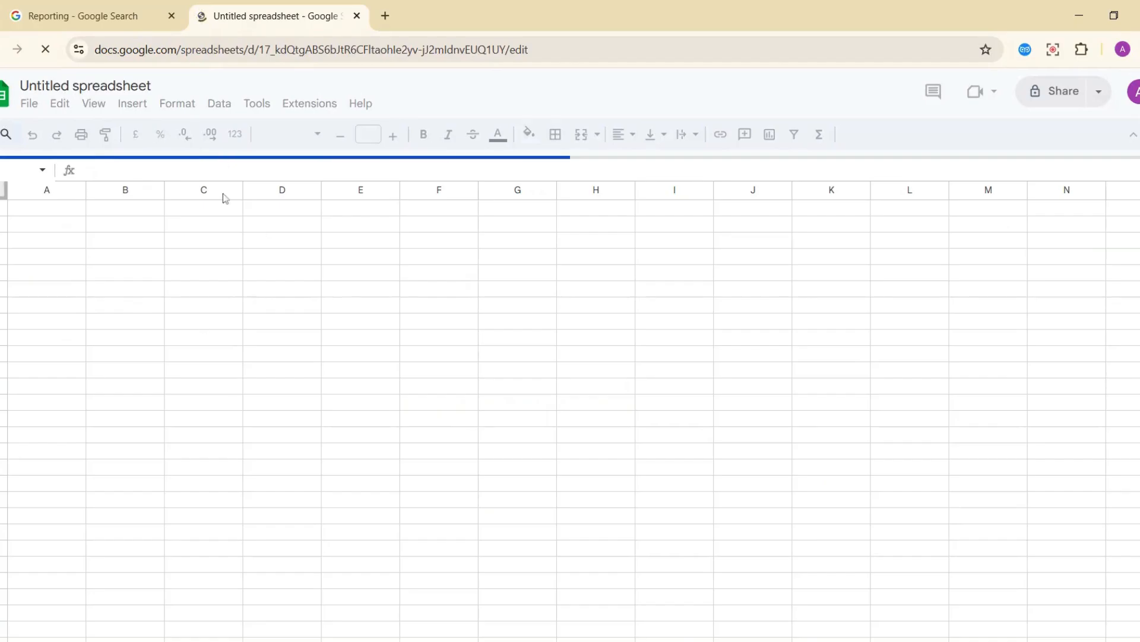
{"action": "left_click", "coordinate": [384, 16]}
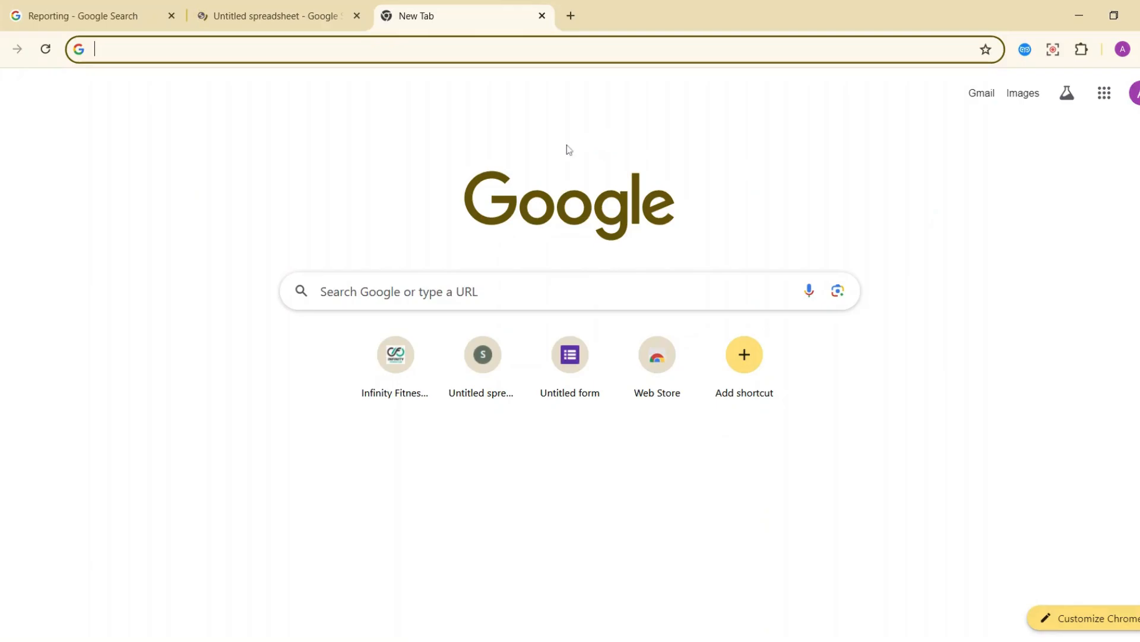
{"action": "left_click", "coordinate": [1107, 100]}
{"action": "scroll", "coordinate": [1067, 335], "scroll_direction": "down", "scroll_amount": 5}
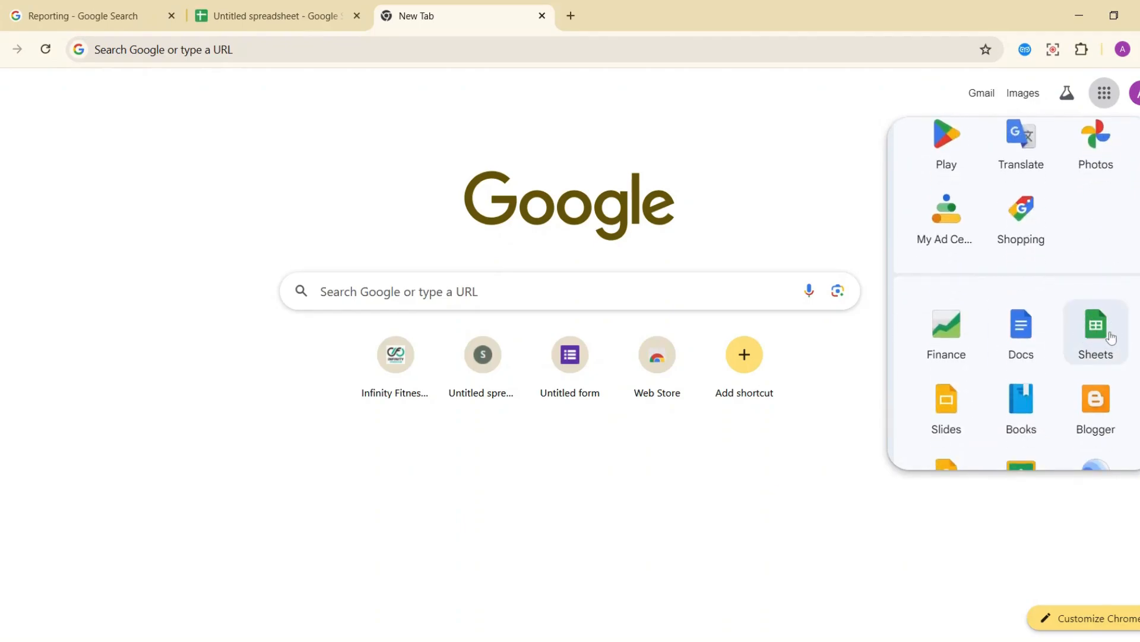
{"action": "left_click", "coordinate": [1111, 337]}
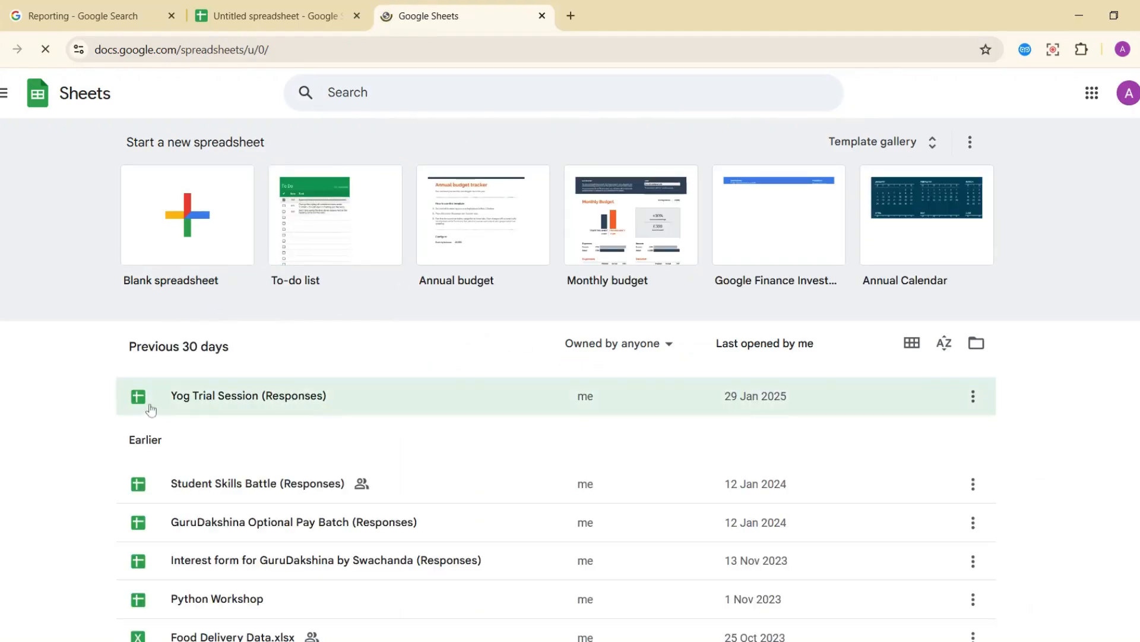
{"action": "scroll", "coordinate": [306, 533], "scroll_direction": "down", "scroll_amount": 5}
{"action": "scroll", "coordinate": [306, 534], "scroll_direction": "down", "scroll_amount": 5}
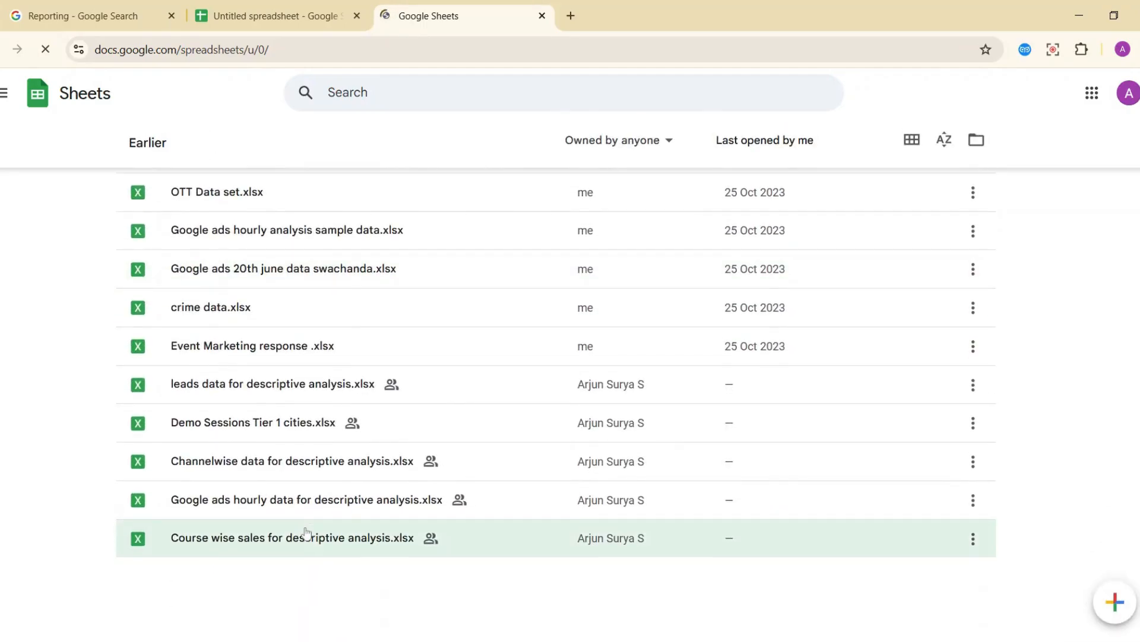
{"action": "scroll", "coordinate": [304, 535], "scroll_direction": "up", "scroll_amount": 10}
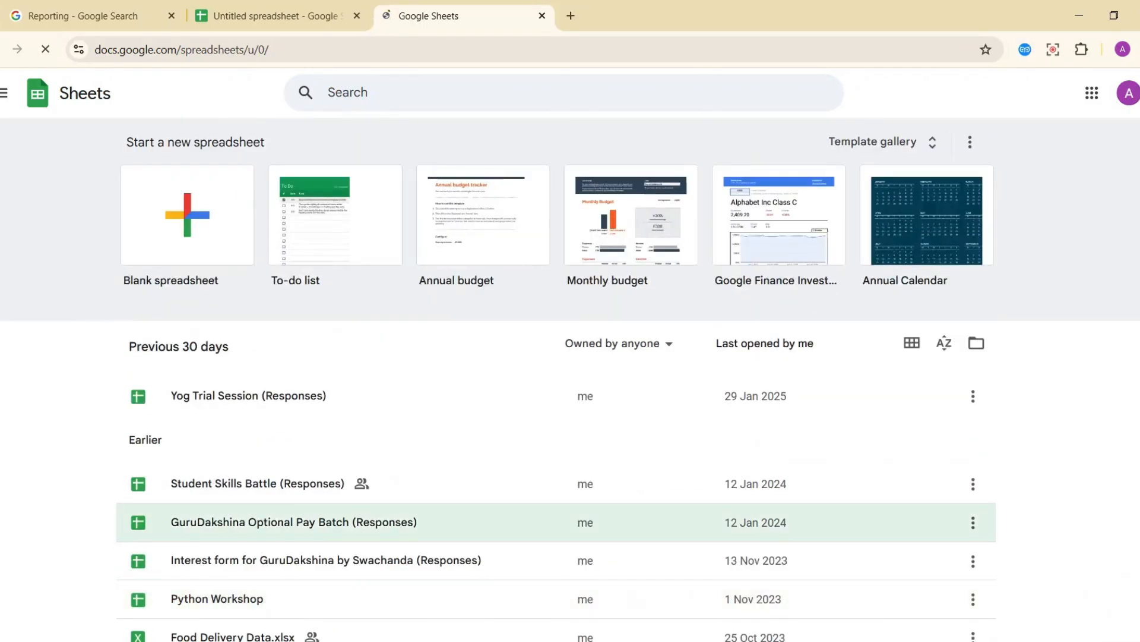
{"action": "left_click", "coordinate": [194, 241]}
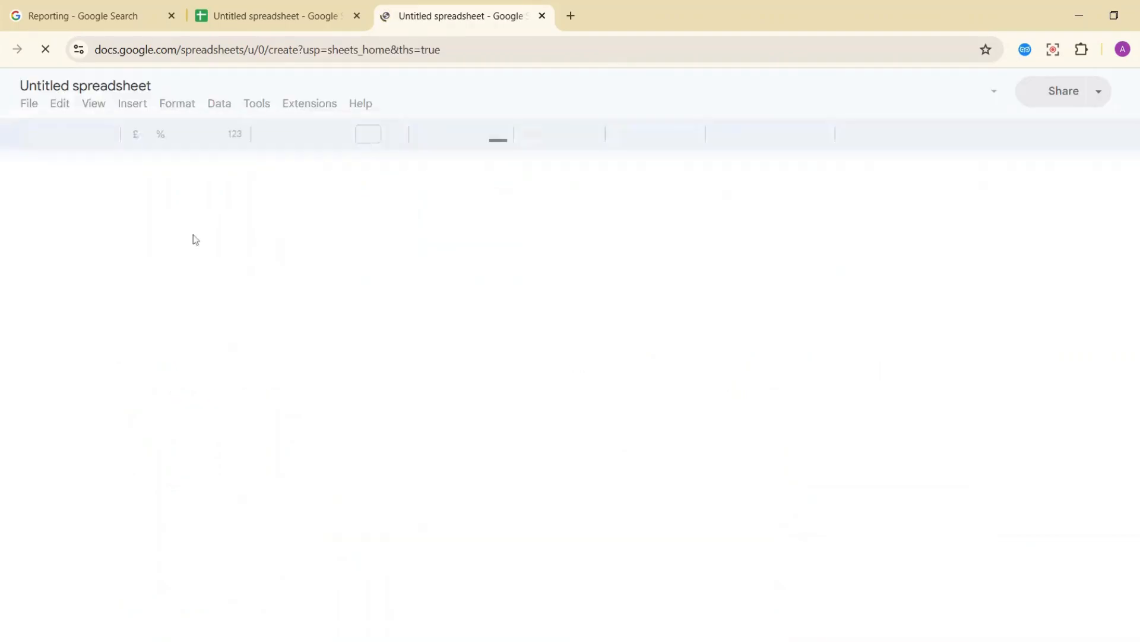
{"action": "left_click", "coordinate": [258, 23]}
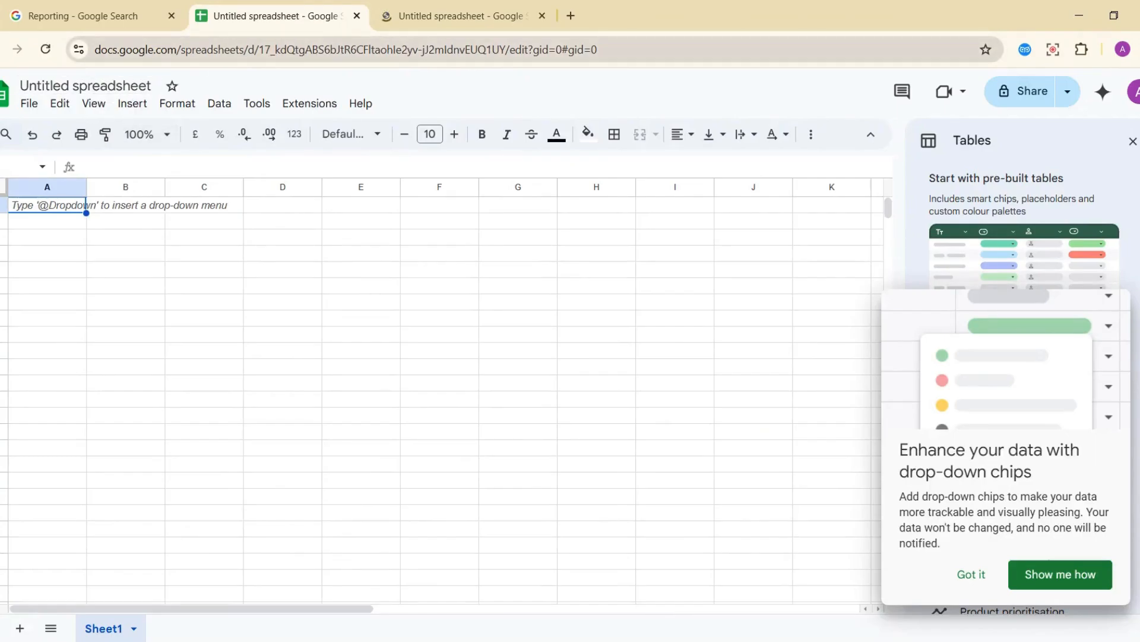
Dismiss the drop-down chips tip in both spreadsheets and close the duplicate spreadsheet tab.
{"action": "left_click", "coordinate": [438, 11]}
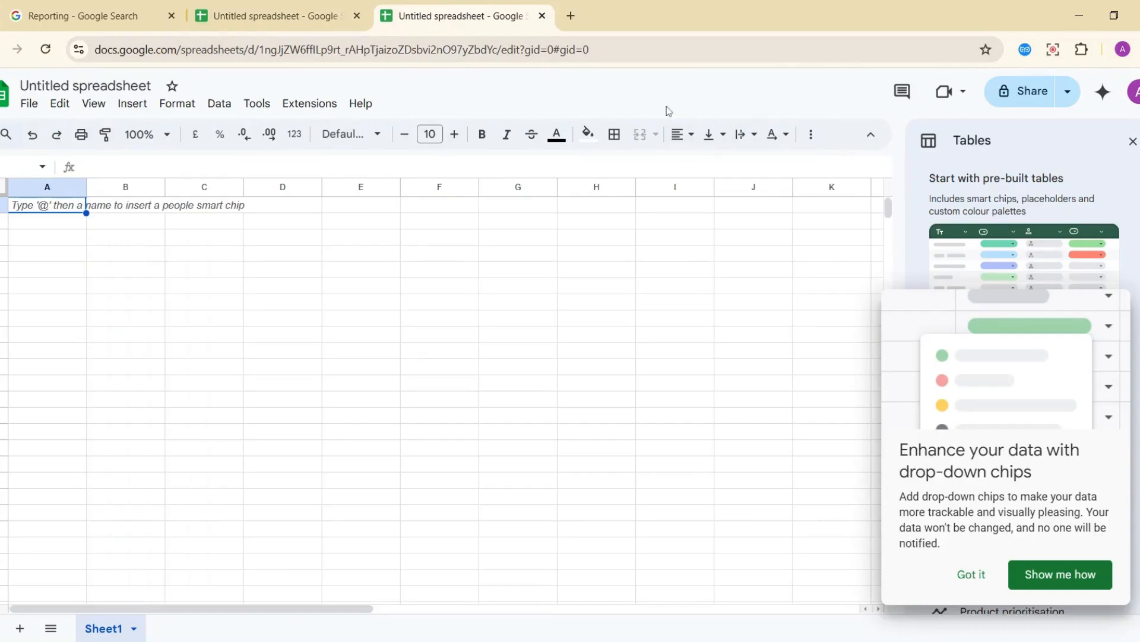
{"action": "left_click", "coordinate": [971, 575]}
{"action": "left_click", "coordinate": [325, 12]}
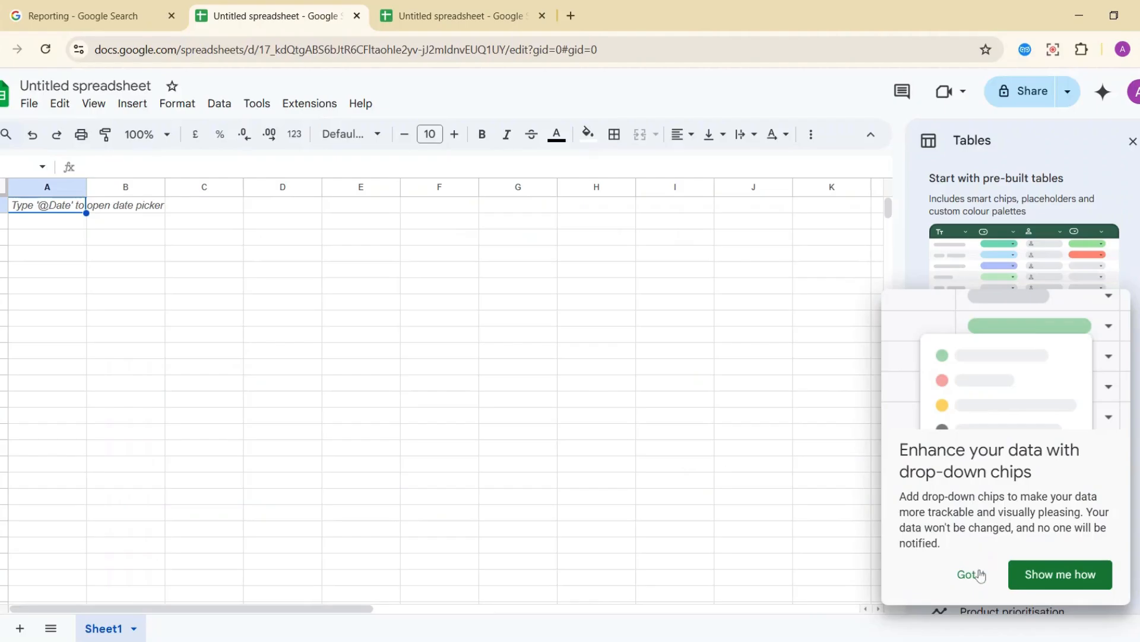
{"action": "left_click", "coordinate": [973, 573]}
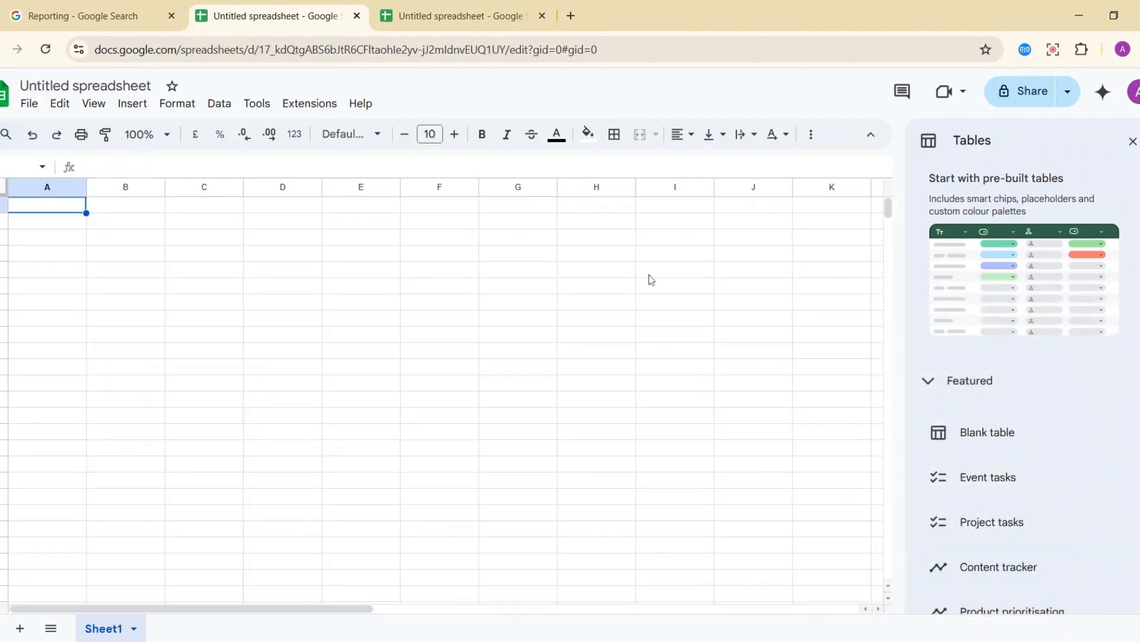
{"action": "left_click", "coordinate": [542, 16]}
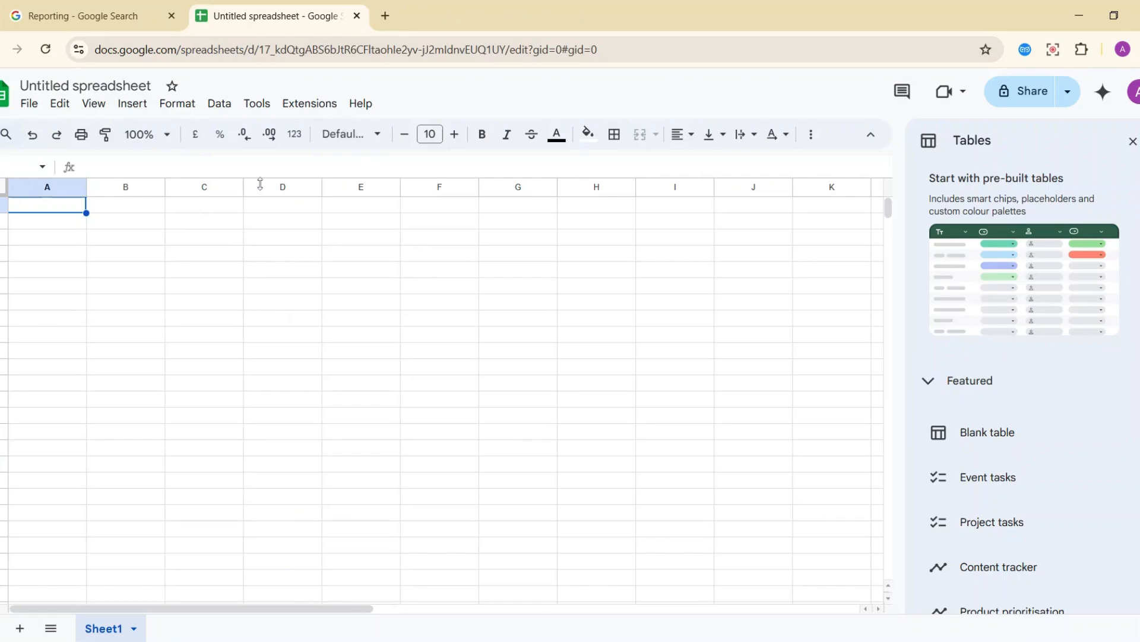
Change the 'Untitled spreadsheet' title to 'Daily Reporting'.
{"action": "left_click", "coordinate": [107, 89]}
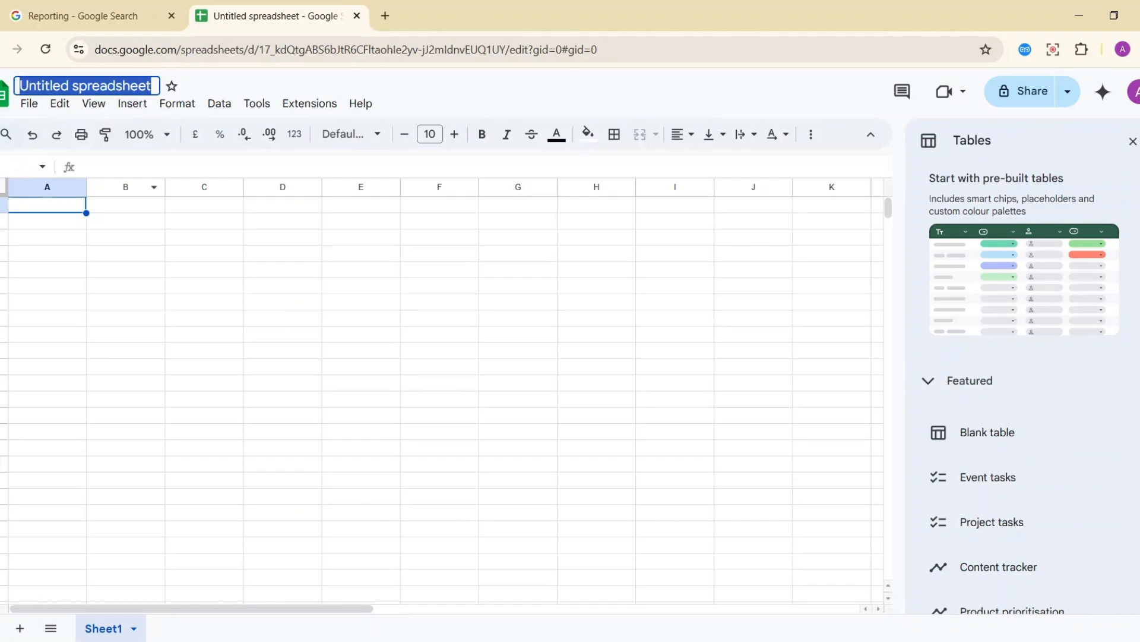
{"action": "type", "text": "Daily Re"}
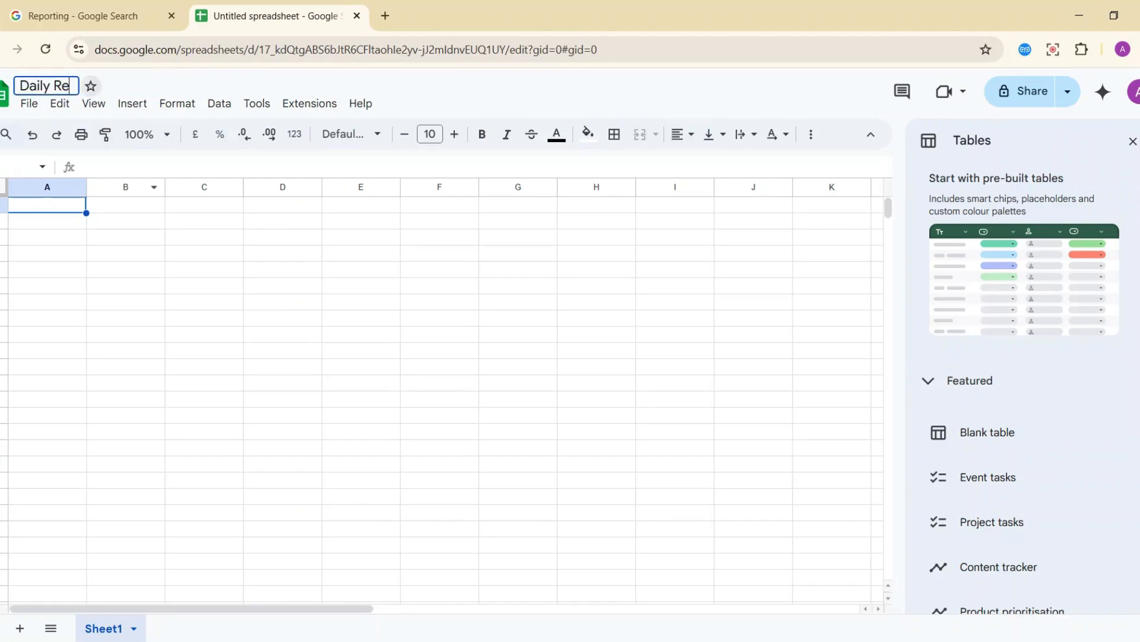
{"action": "type", "text": "porting"}
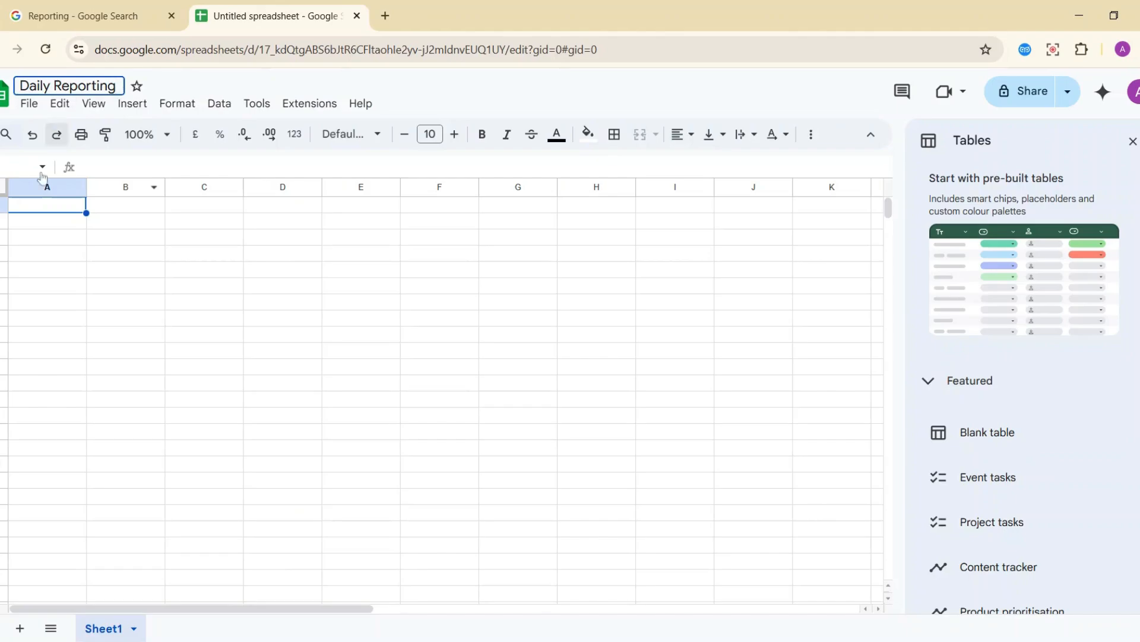
{"action": "left_click", "coordinate": [80, 225]}
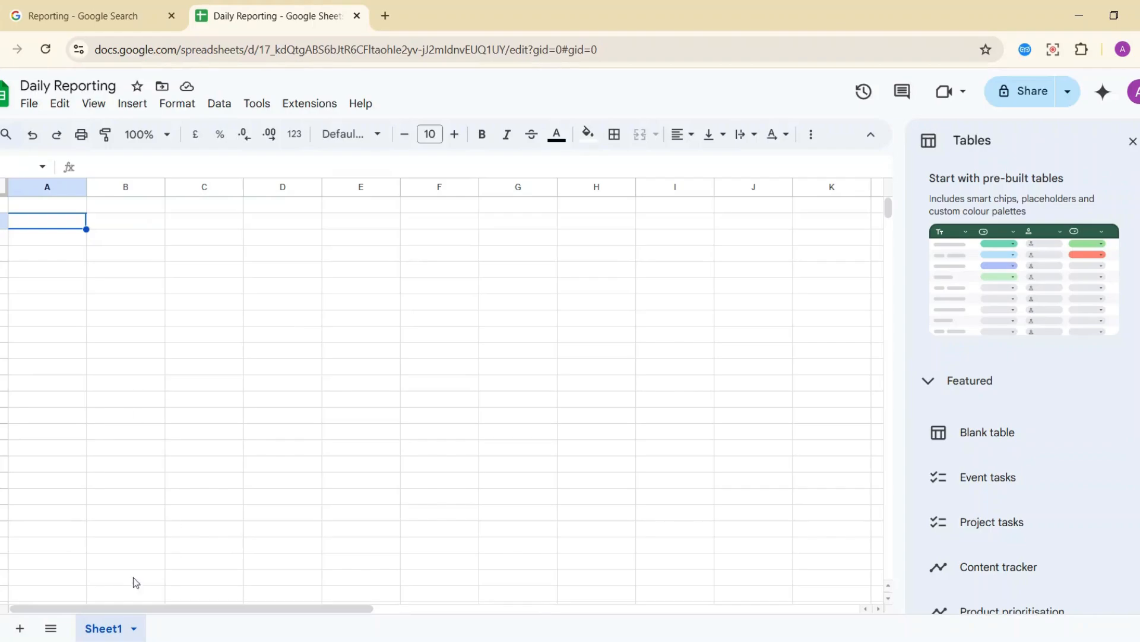
Rename Sheet1 to Day 1, then add a second sheet named Day 2.
{"action": "double_click", "coordinate": [111, 631]}
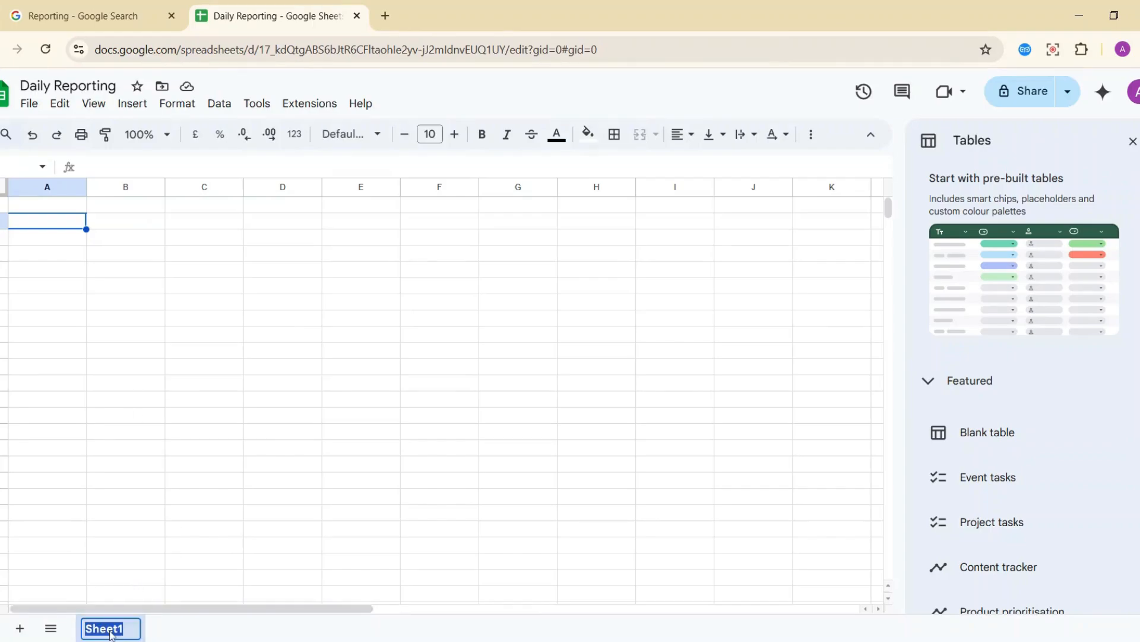
{"action": "type", "text": "Day 1"}
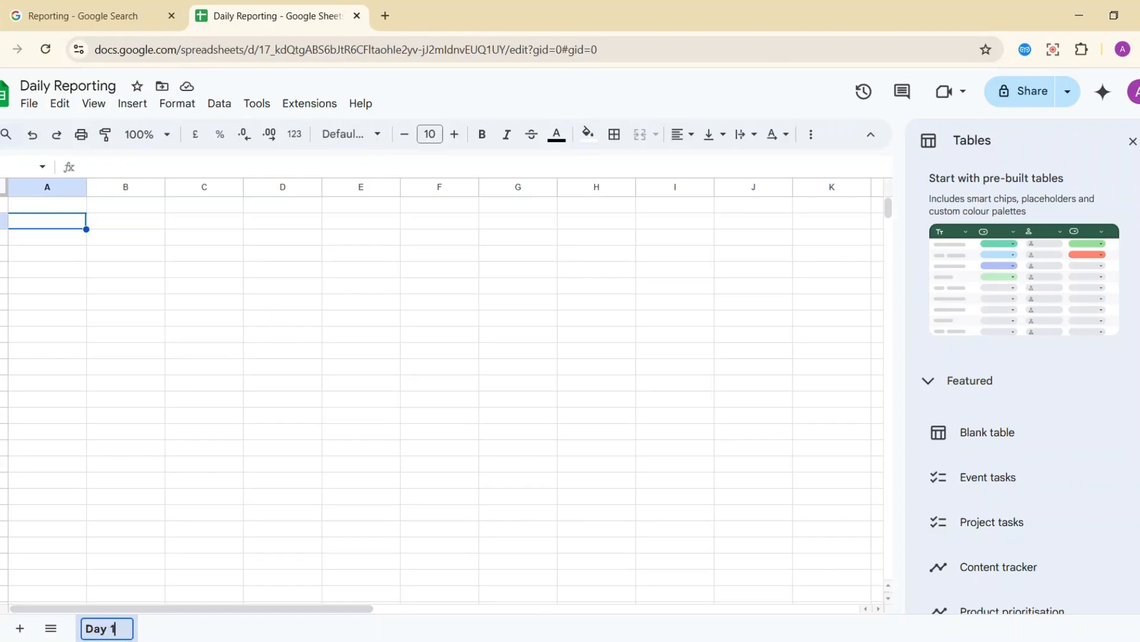
{"action": "key", "text": "Return"}
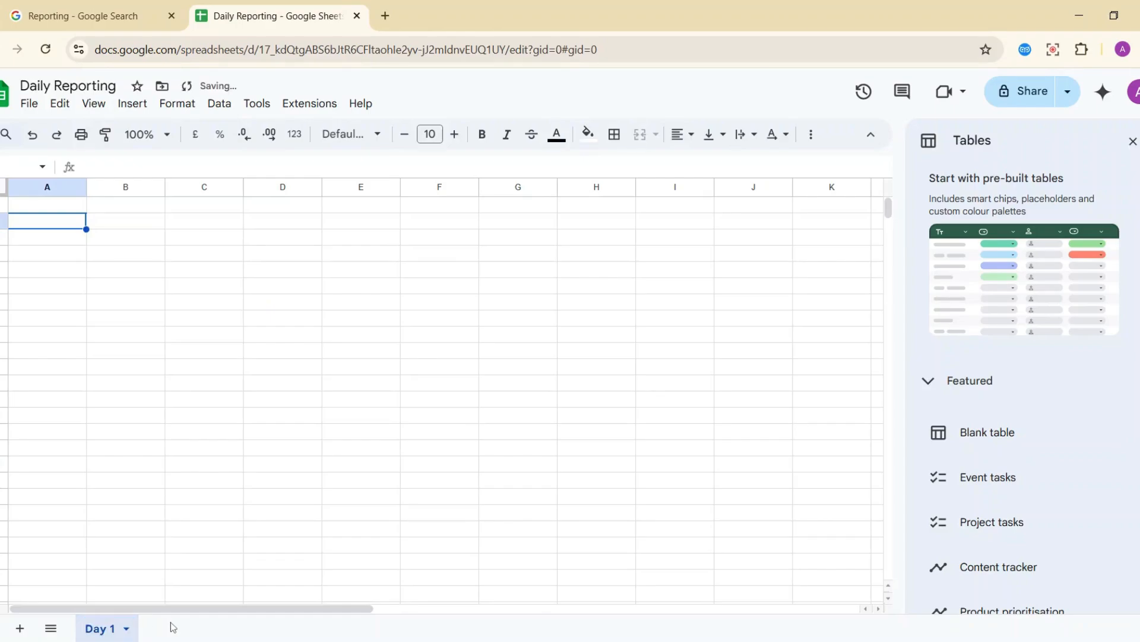
{"action": "left_click", "coordinate": [20, 628]}
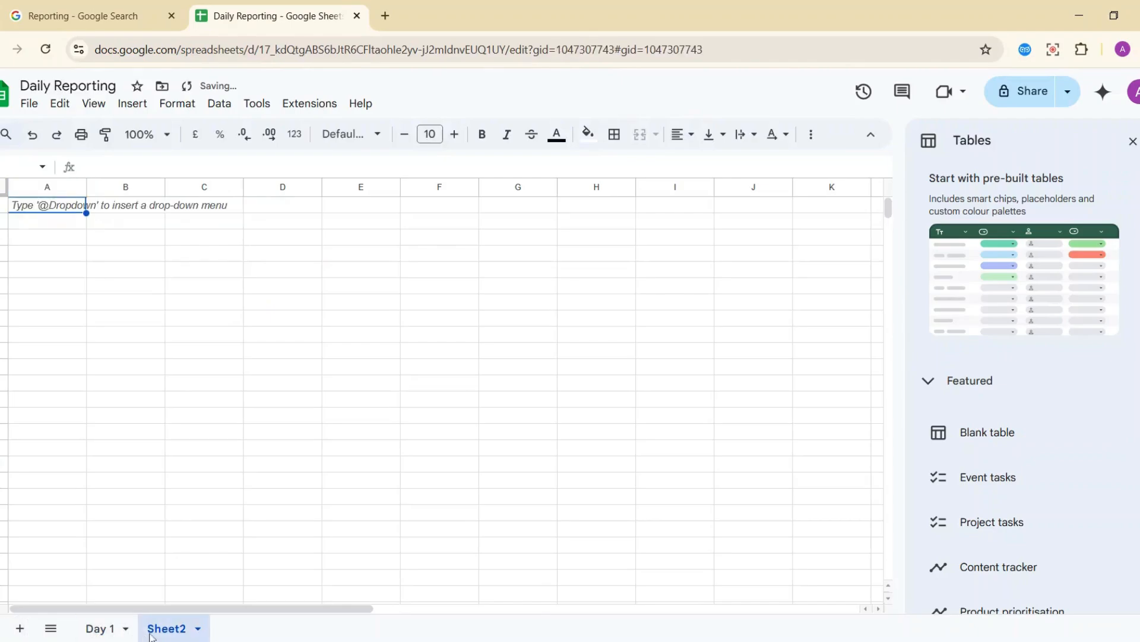
{"action": "double_click", "coordinate": [166, 630]}
{"action": "type", "text": "F"}
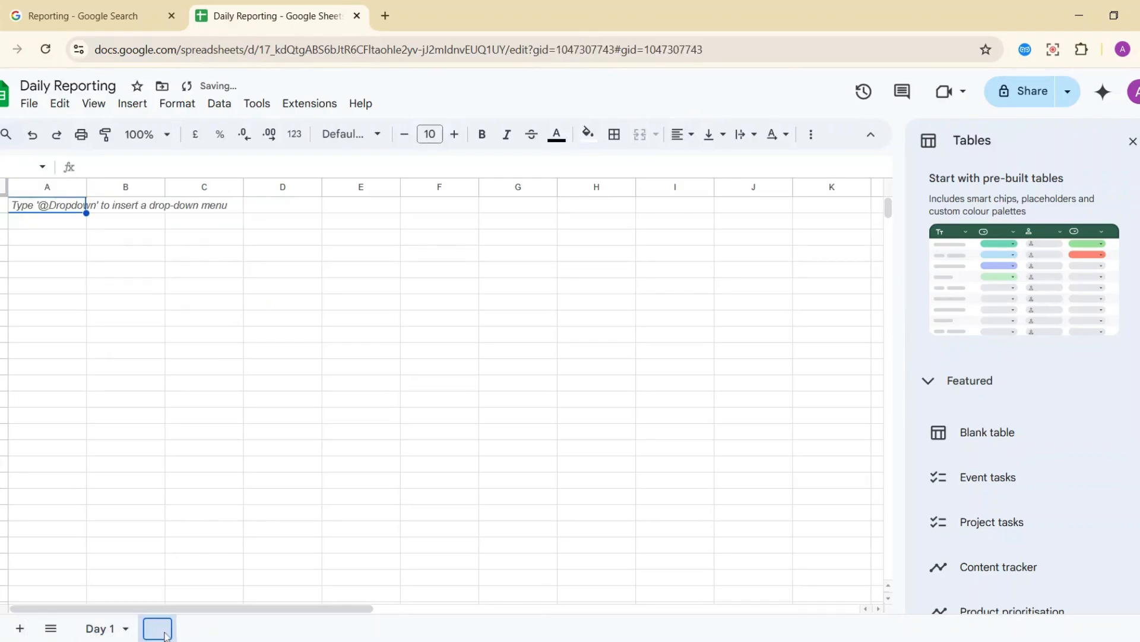
{"action": "type", "text": "Day 2"}
{"action": "key", "text": "Return"}
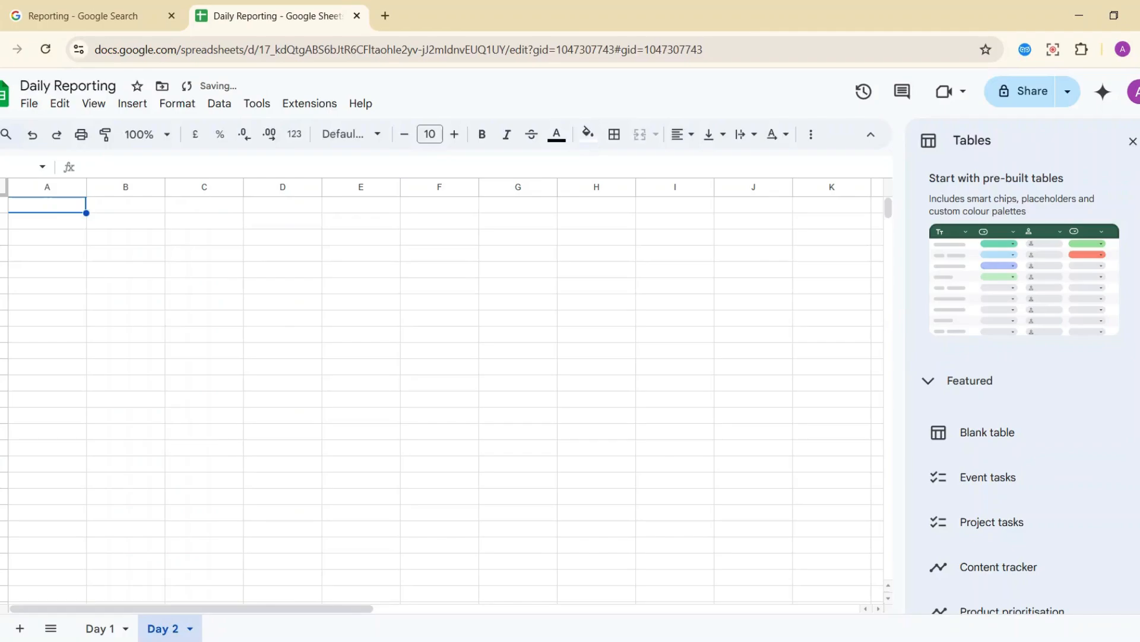
Add two more sheets and name them Day 3 and Day 4.
{"action": "left_click", "coordinate": [20, 628]}
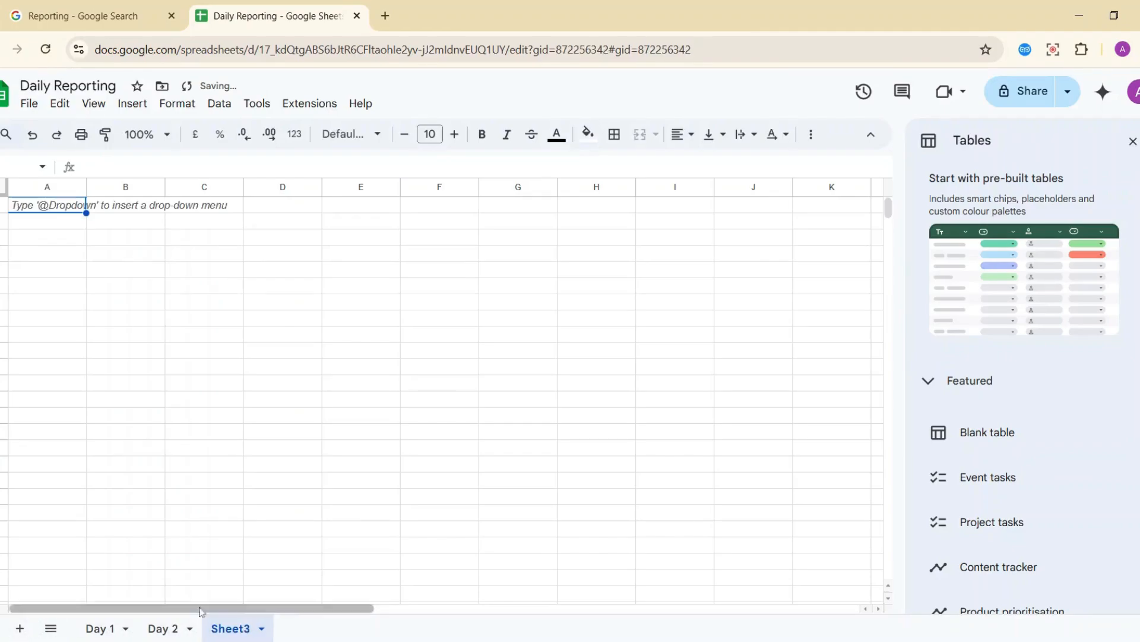
{"action": "double_click", "coordinate": [238, 627]}
{"action": "type", "text": "Day 3"}
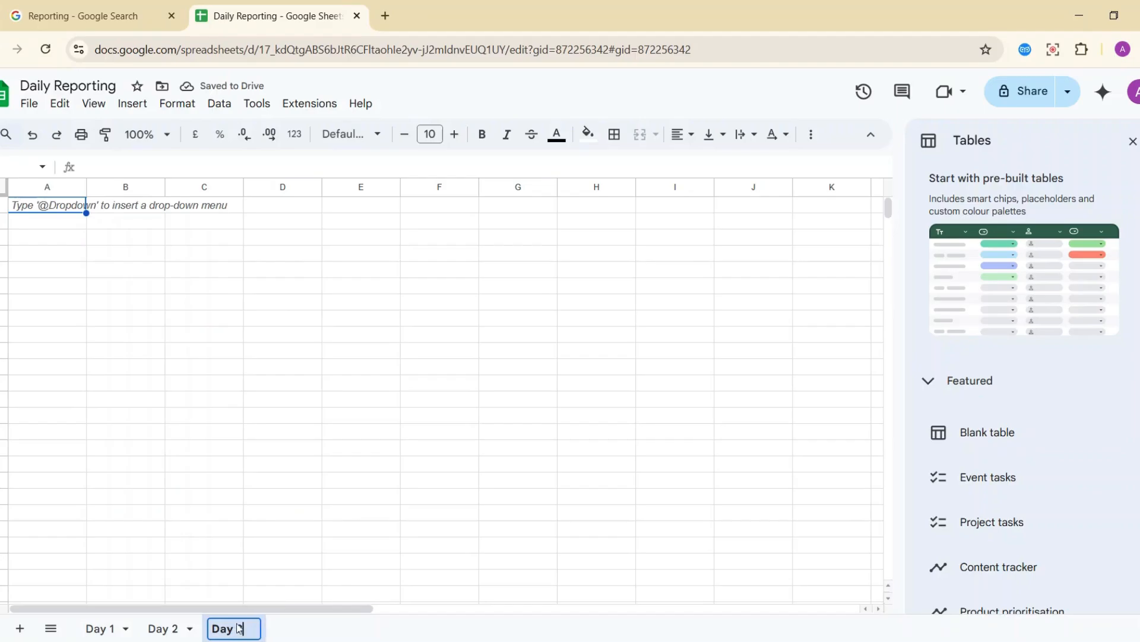
{"action": "key", "text": "Return"}
{"action": "left_click", "coordinate": [21, 629]}
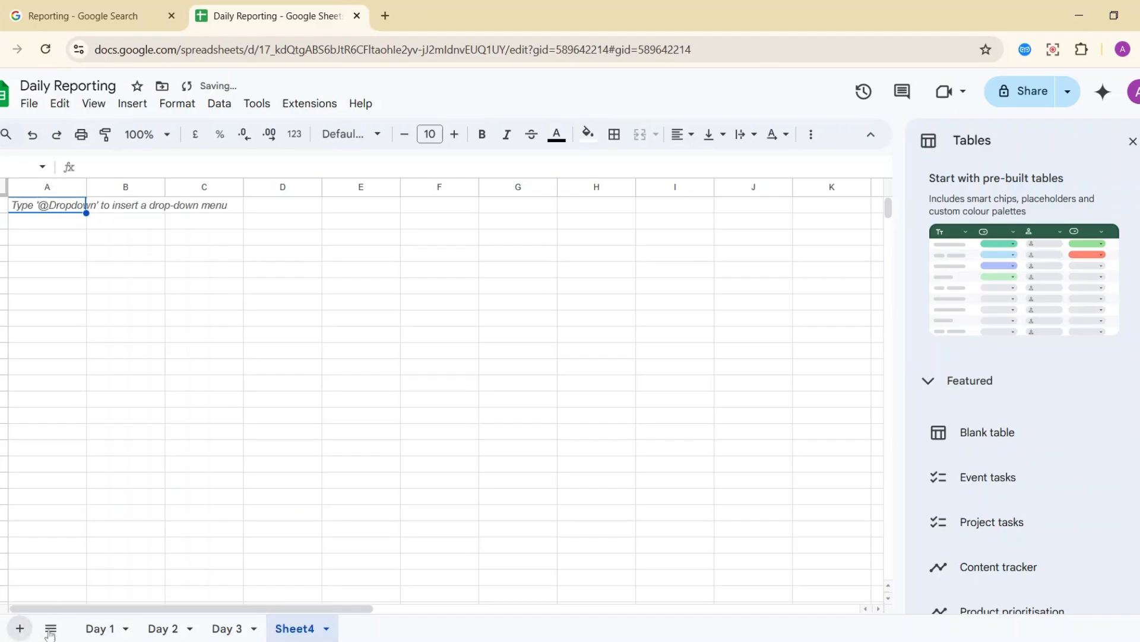
{"action": "double_click", "coordinate": [289, 629]}
{"action": "type", "text": "Day"}
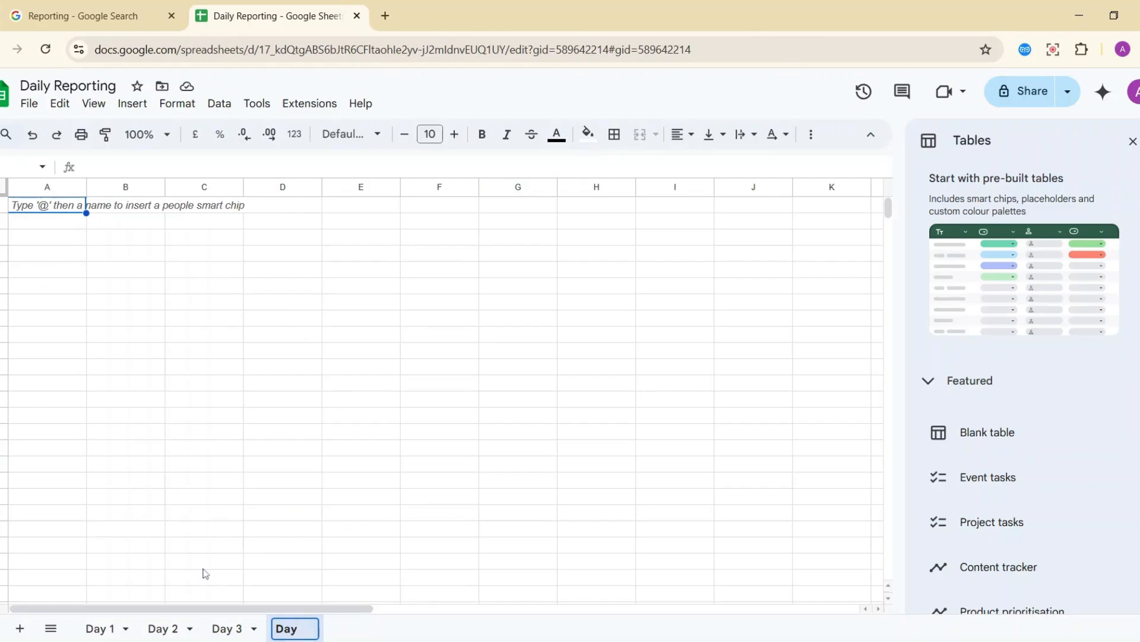
{"action": "type", "text": "4"}
{"action": "left_click", "coordinate": [129, 357]}
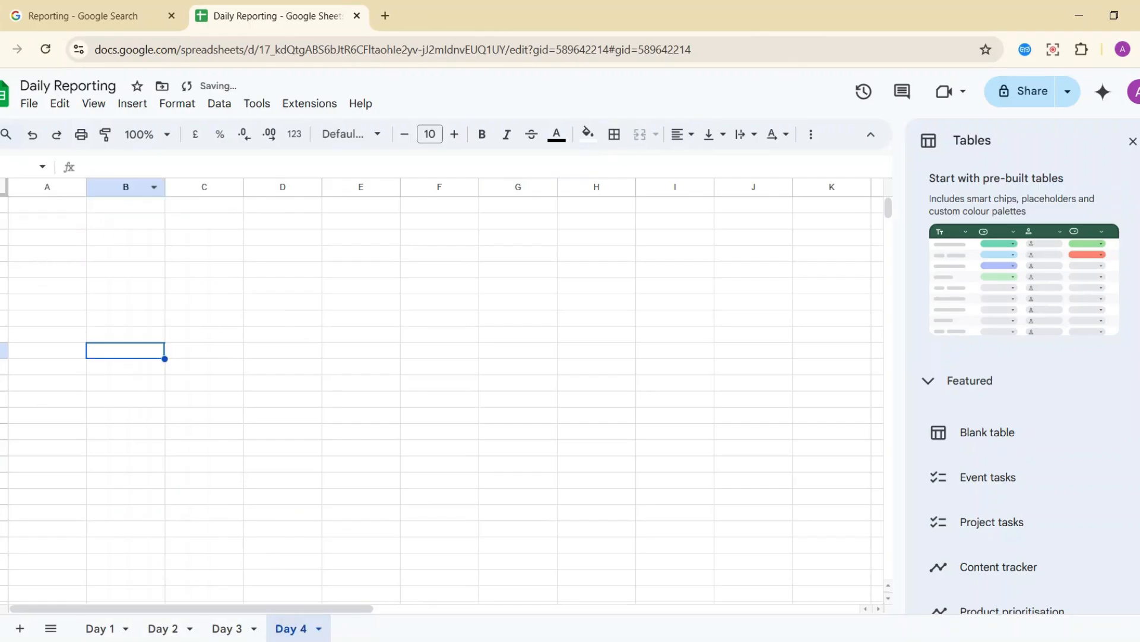
Prefix the spreadsheet title with Feb'25, making it "Feb'25 Daily Reporting".
{"action": "left_click", "coordinate": [66, 86]}
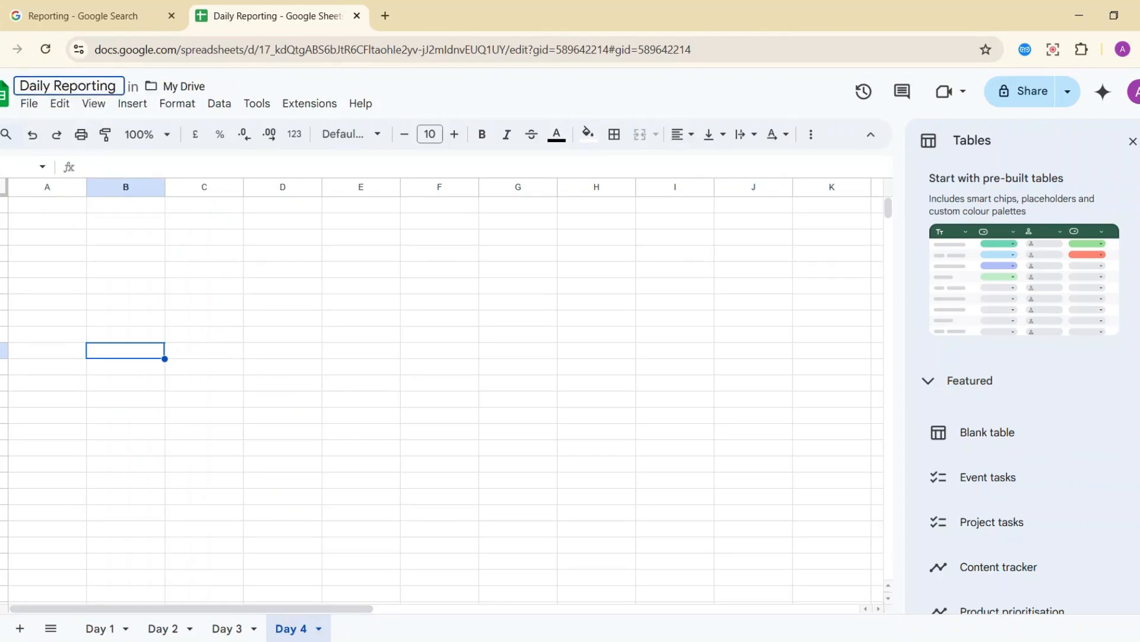
{"action": "type", "text": "Feb"}
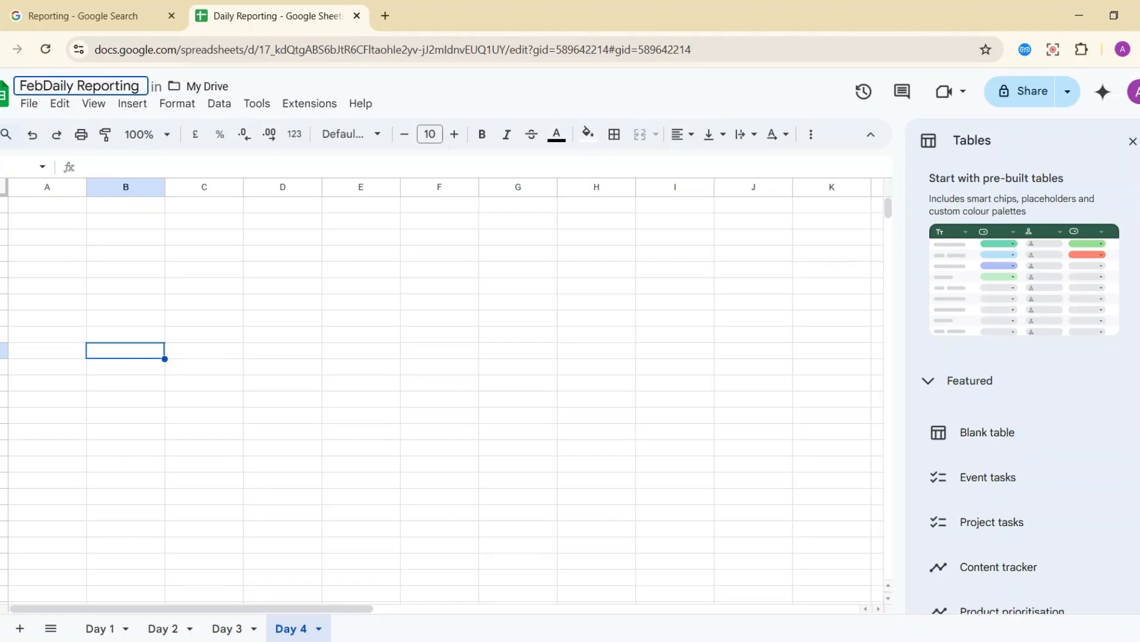
{"action": "type", "text": "'25"}
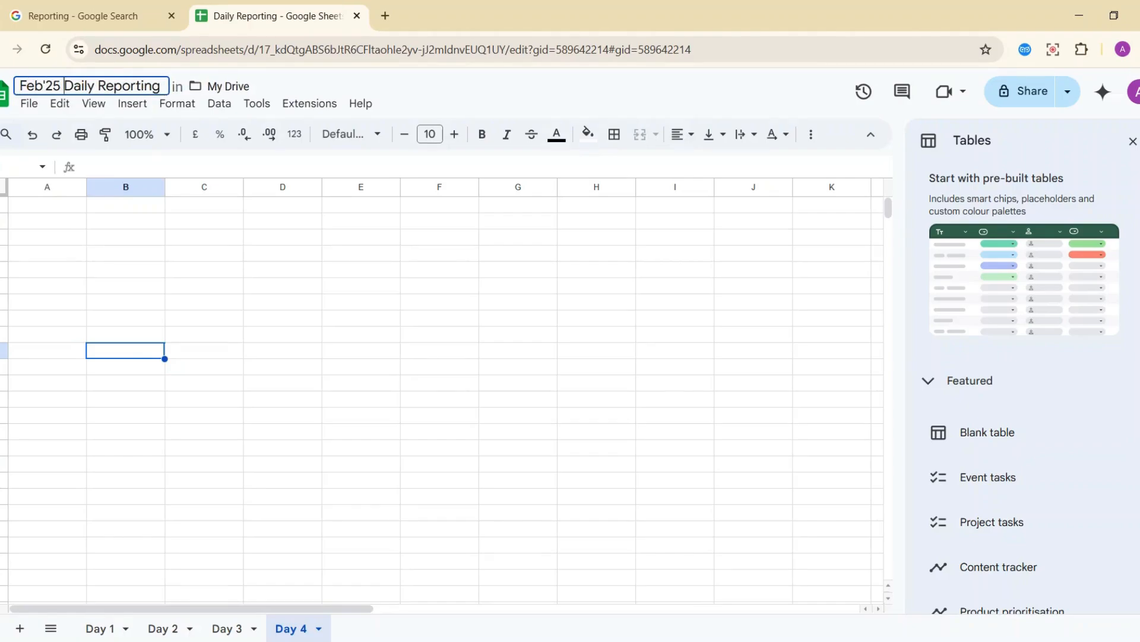
{"action": "key", "text": "Return"}
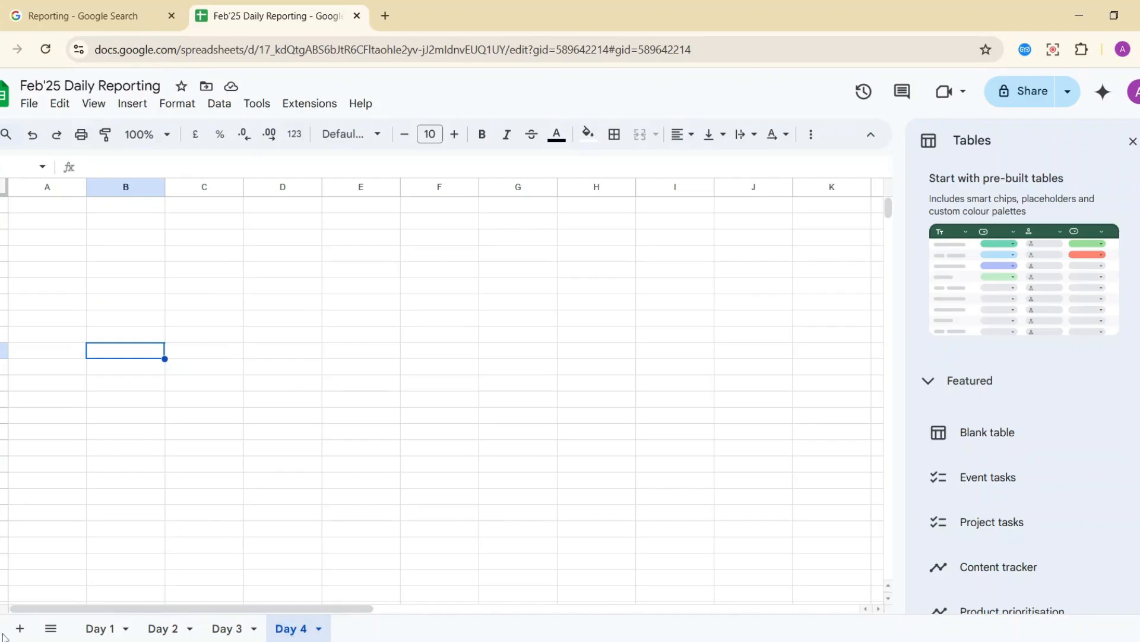
Add a new sheet named Day 5.
{"action": "left_click", "coordinate": [19, 627]}
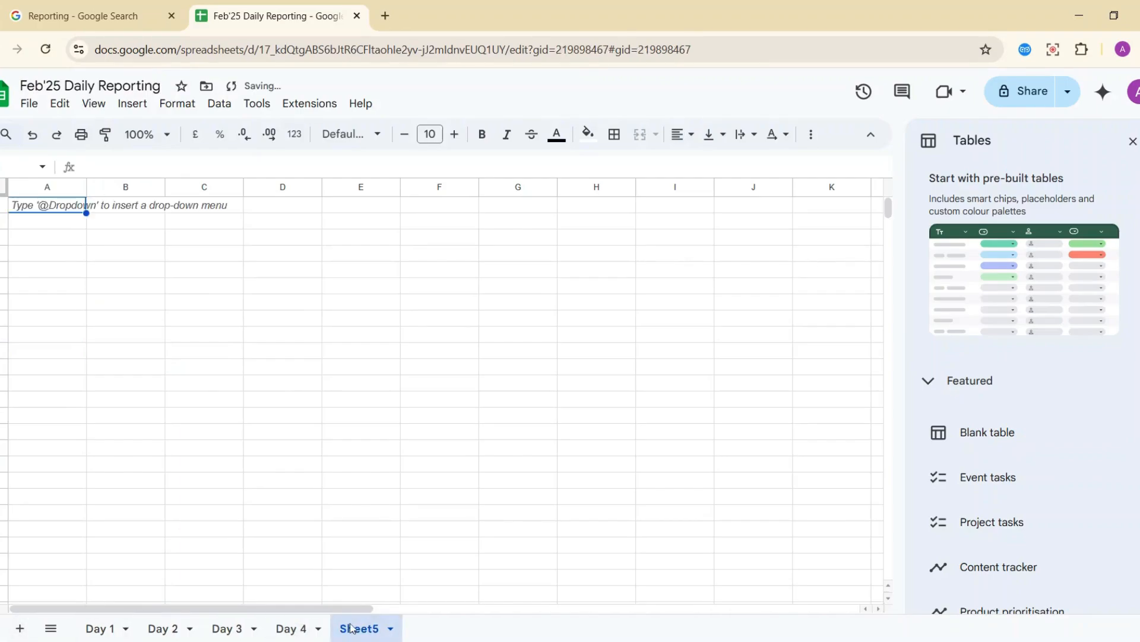
{"action": "double_click", "coordinate": [351, 628]}
{"action": "type", "text": "Day 5"}
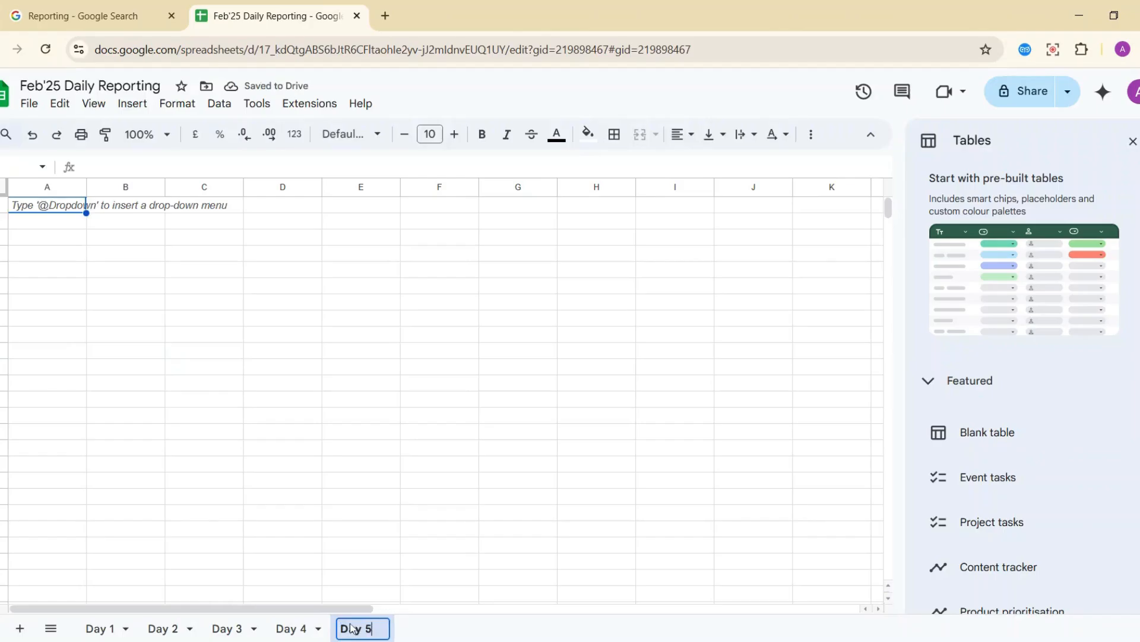
{"action": "left_click", "coordinate": [291, 527]}
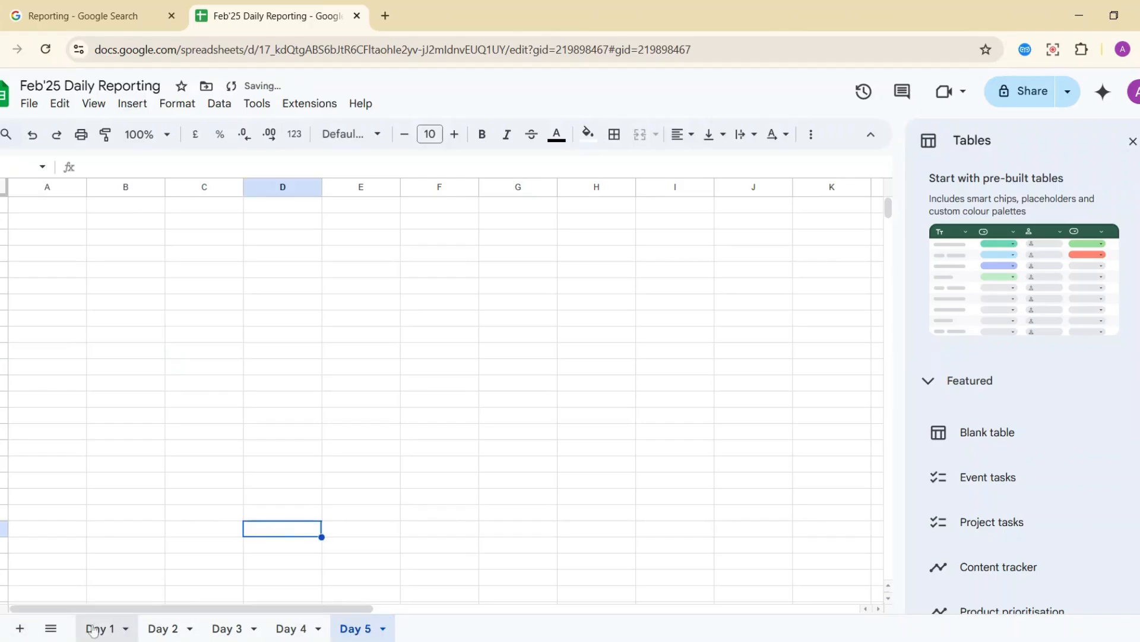
Duplicate Day 5 into Day 6, then duplicate Day 6 into Day 7.
{"action": "left_click", "coordinate": [383, 628]}
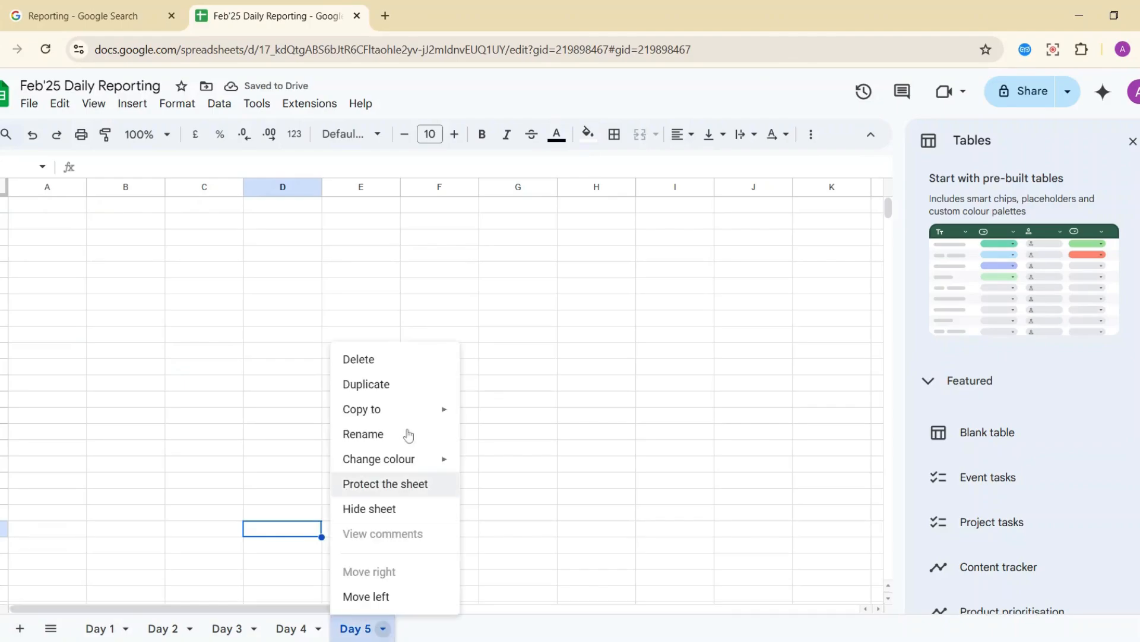
{"action": "left_click", "coordinate": [372, 396]}
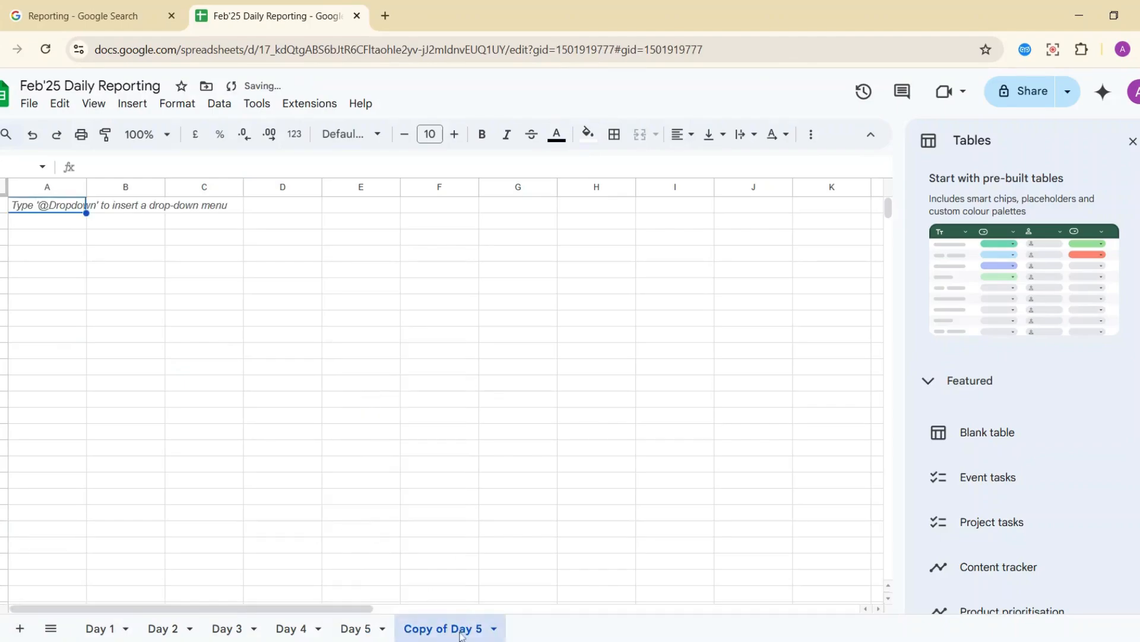
{"action": "double_click", "coordinate": [461, 631]}
{"action": "type", "text": "Day 6"}
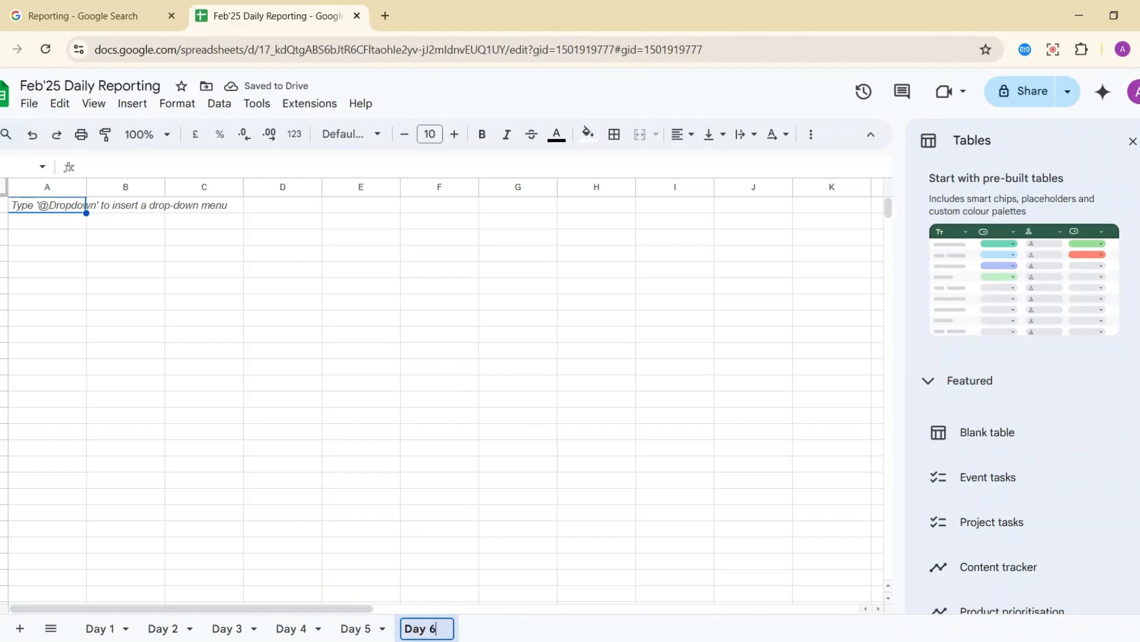
{"action": "key", "text": "Return"}
{"action": "left_click", "coordinate": [446, 628]}
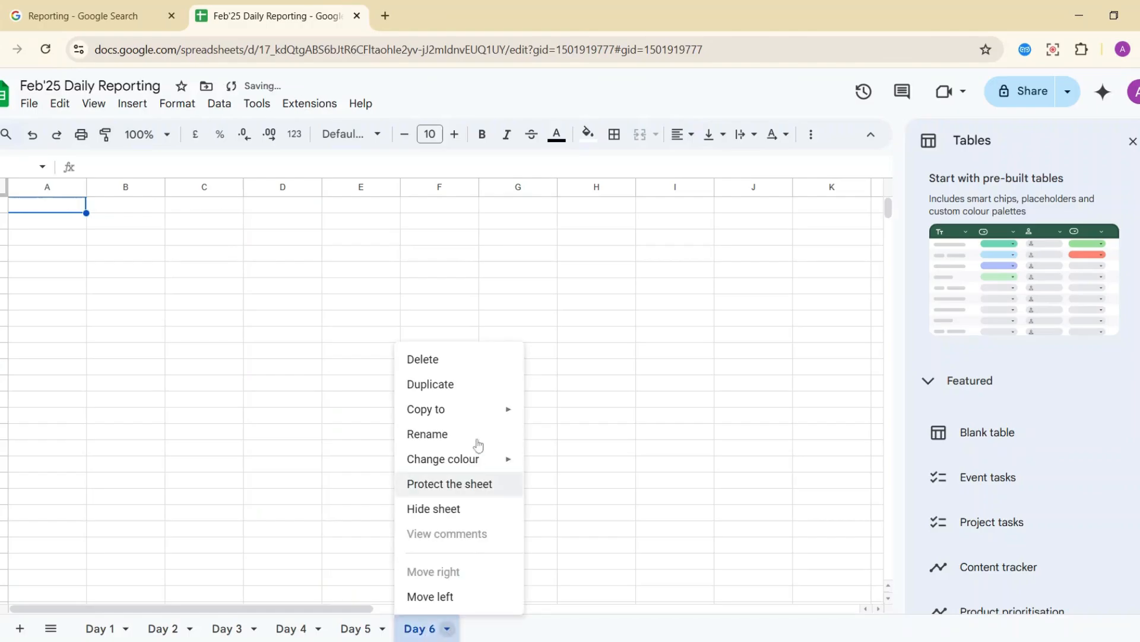
{"action": "left_click", "coordinate": [475, 386]}
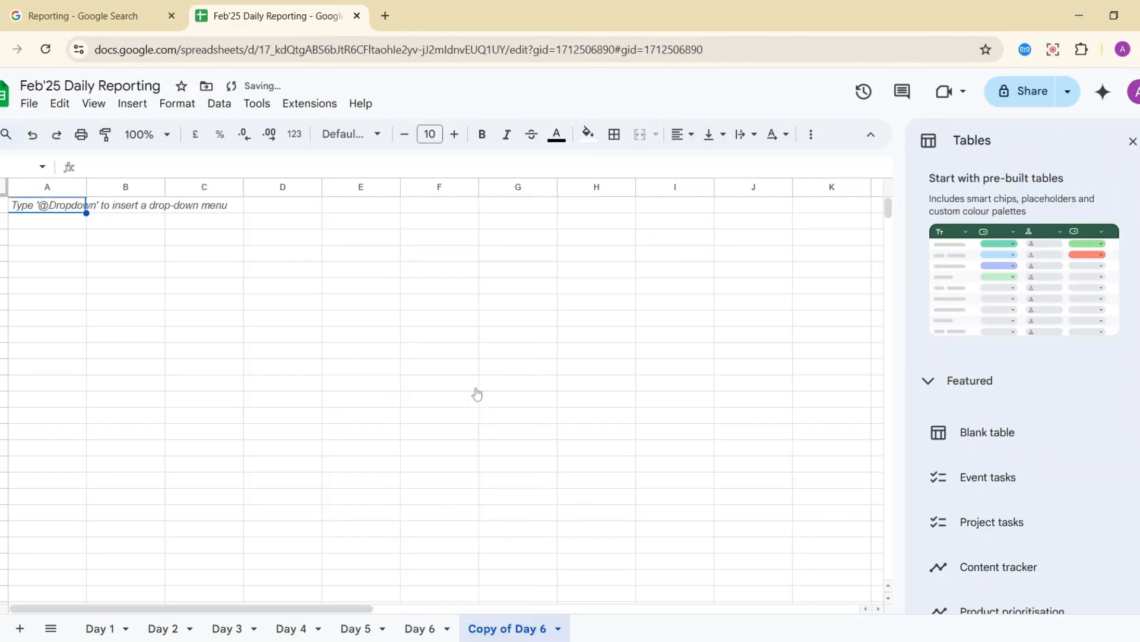
{"action": "double_click", "coordinate": [533, 629]}
{"action": "type", "text": "Day 7"}
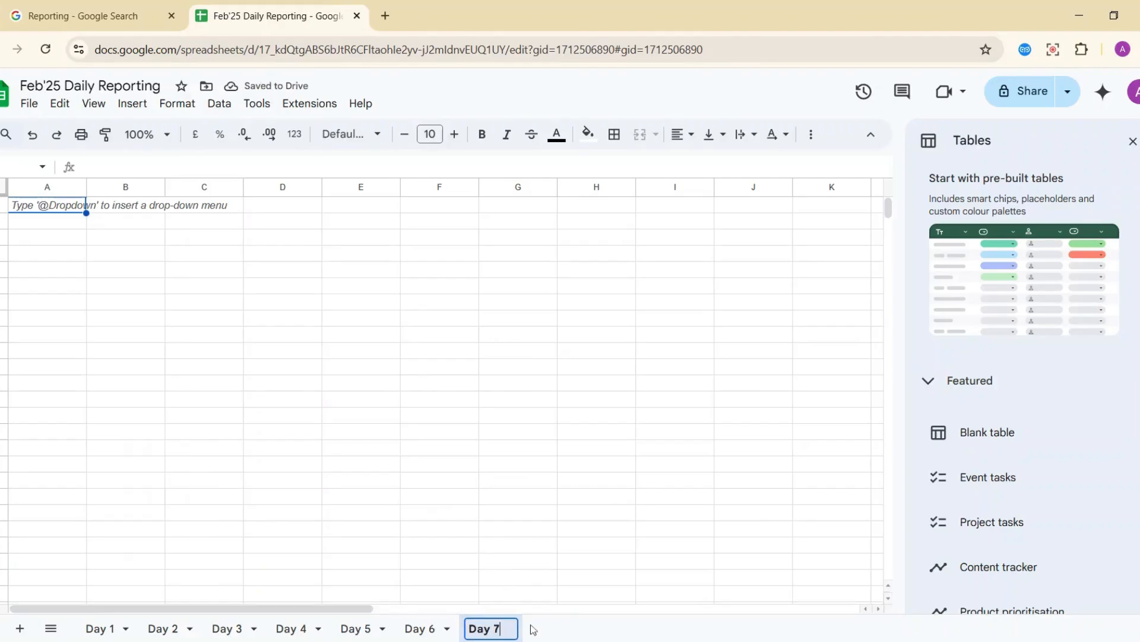
{"action": "key", "text": "Return"}
Duplicate Day 7 into Day 8, then duplicate Day 8 into Day 9.
{"action": "left_click", "coordinate": [511, 629]}
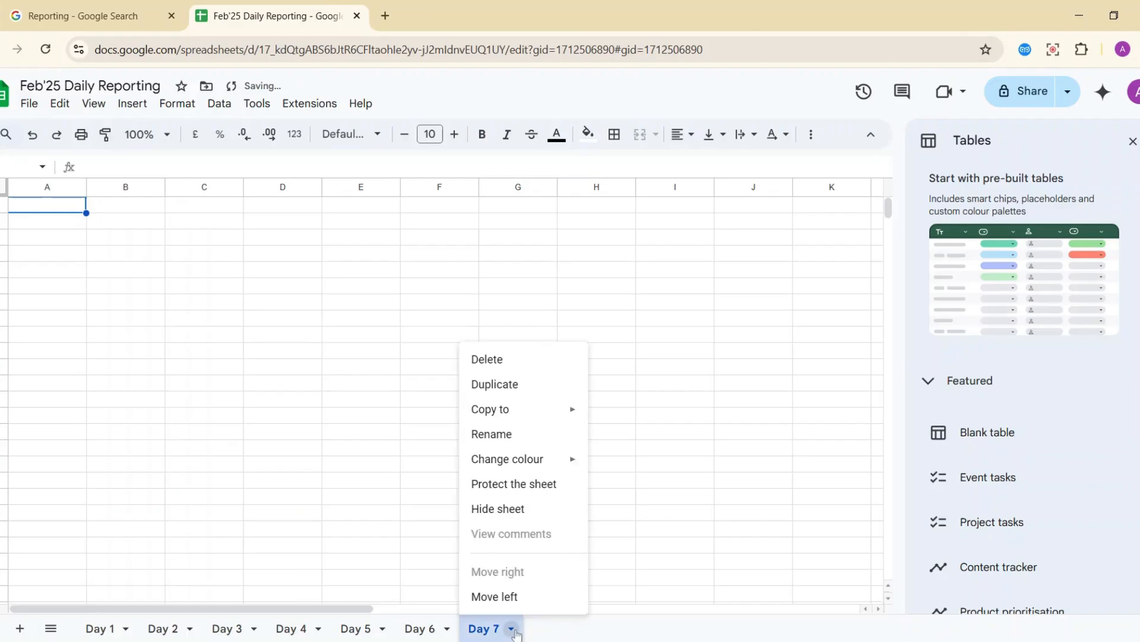
{"action": "left_click", "coordinate": [526, 383]}
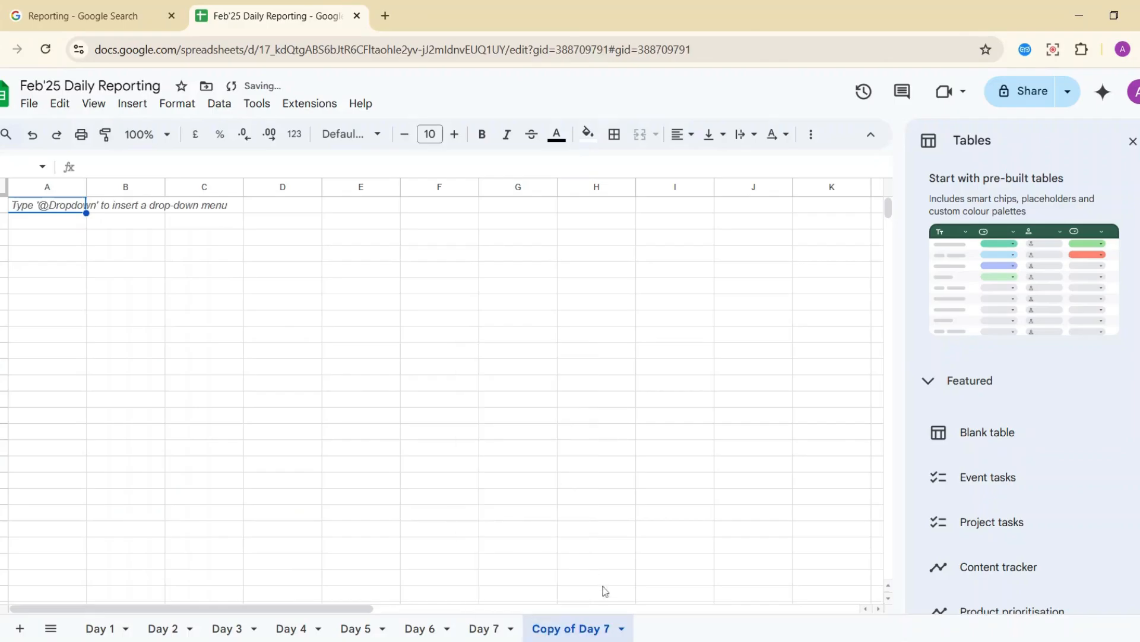
{"action": "double_click", "coordinate": [603, 628]}
{"action": "type", "text": "Day 8"}
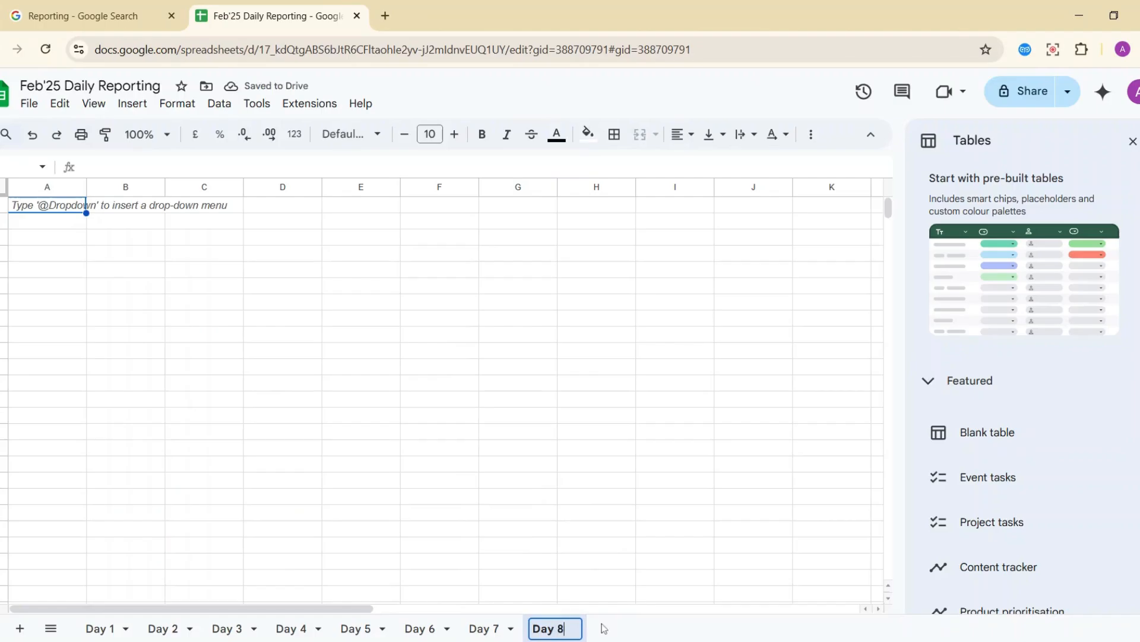
{"action": "key", "text": "Return"}
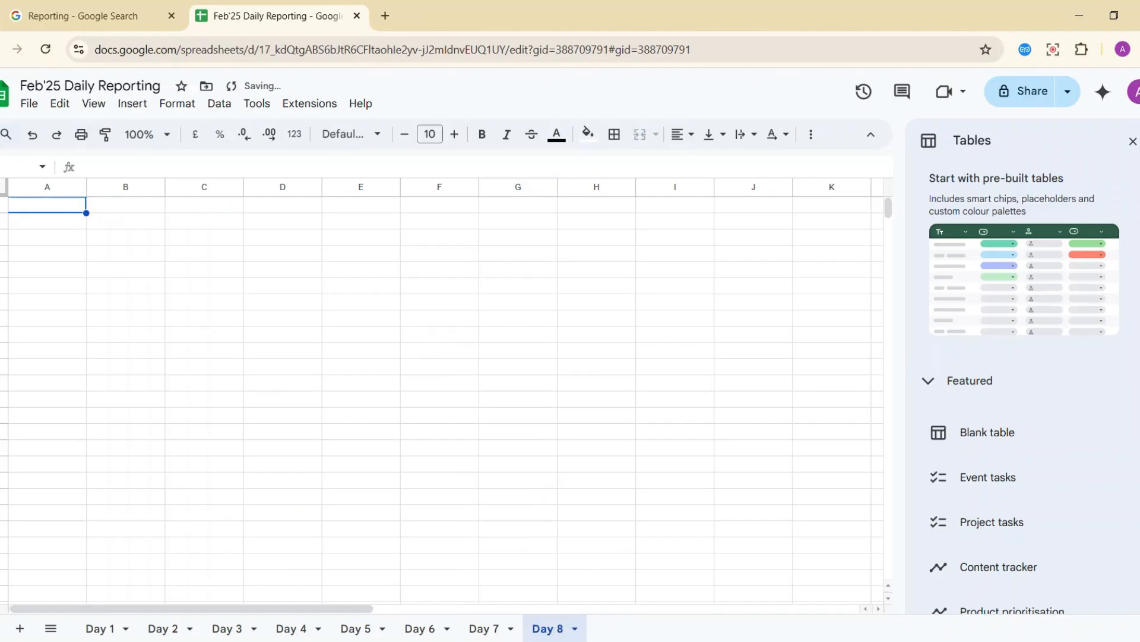
{"action": "left_click", "coordinate": [575, 628]}
{"action": "left_click", "coordinate": [584, 397]}
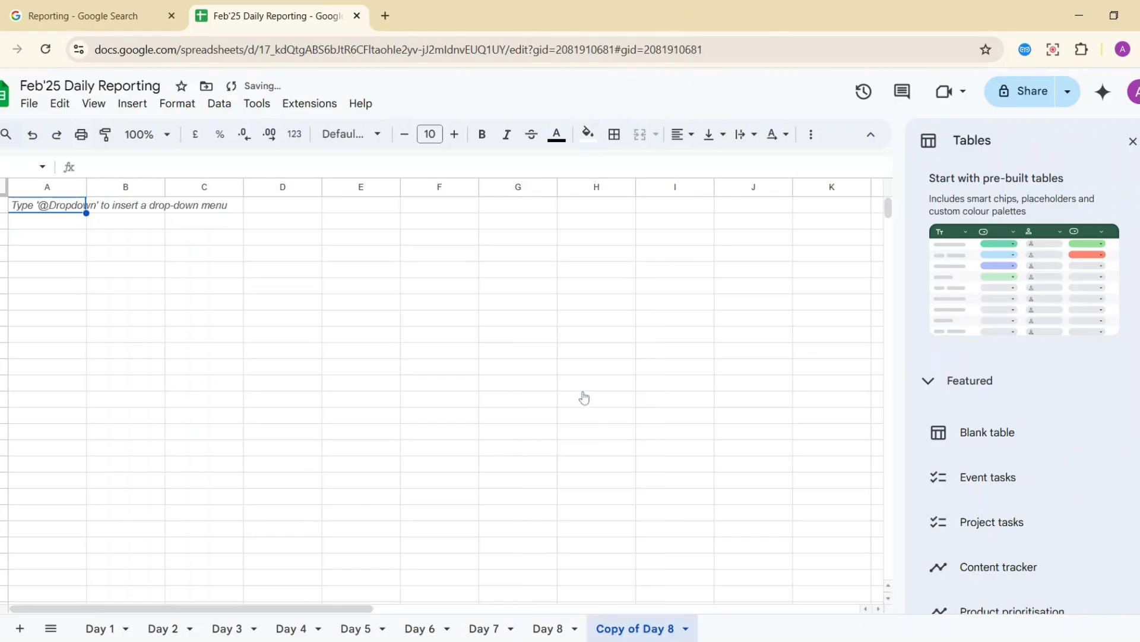
{"action": "double_click", "coordinate": [651, 632]}
{"action": "type", "text": "Day"}
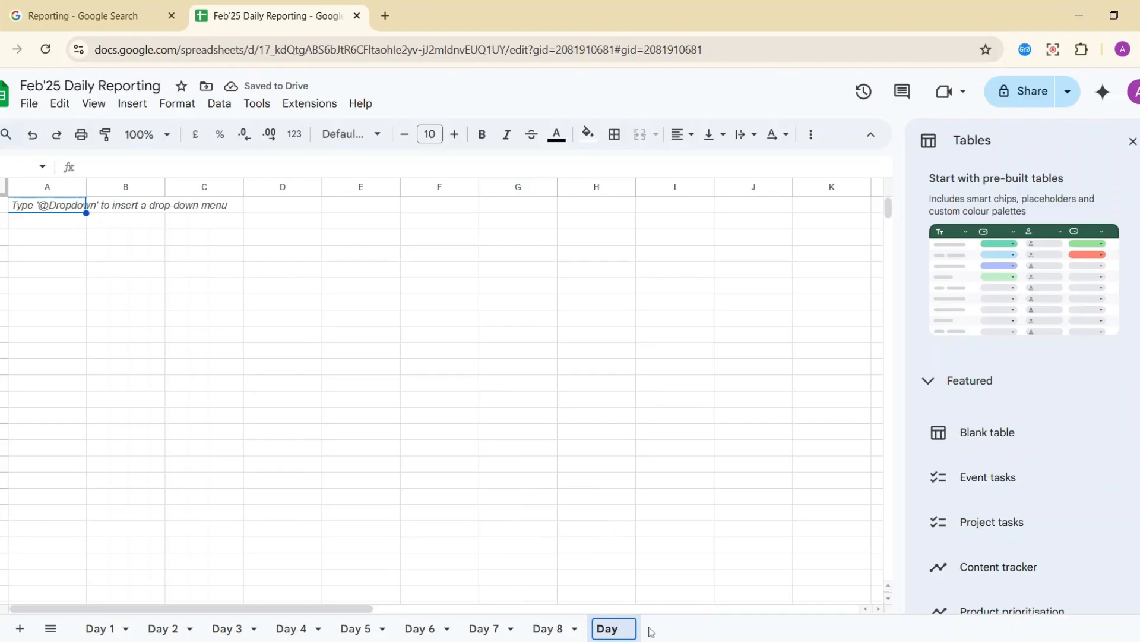
{"action": "type", "text": " 9"}
{"action": "key", "text": "Return"}
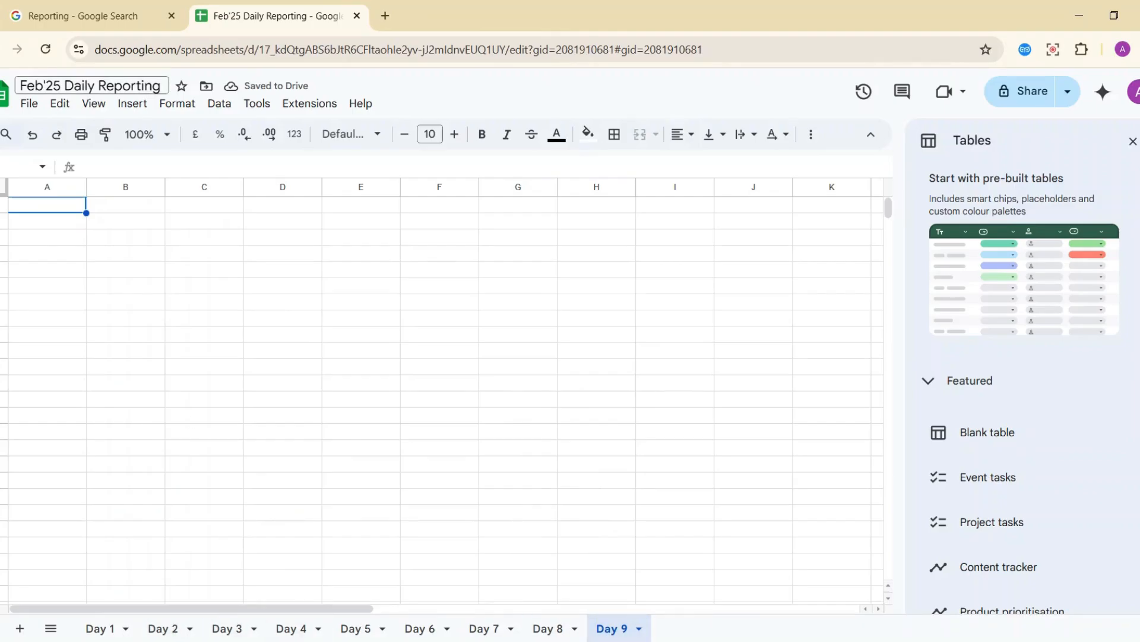
Duplicate Day 9 into Day 10, then duplicate Day 10 into Day 11.
{"action": "left_click", "coordinate": [639, 628]}
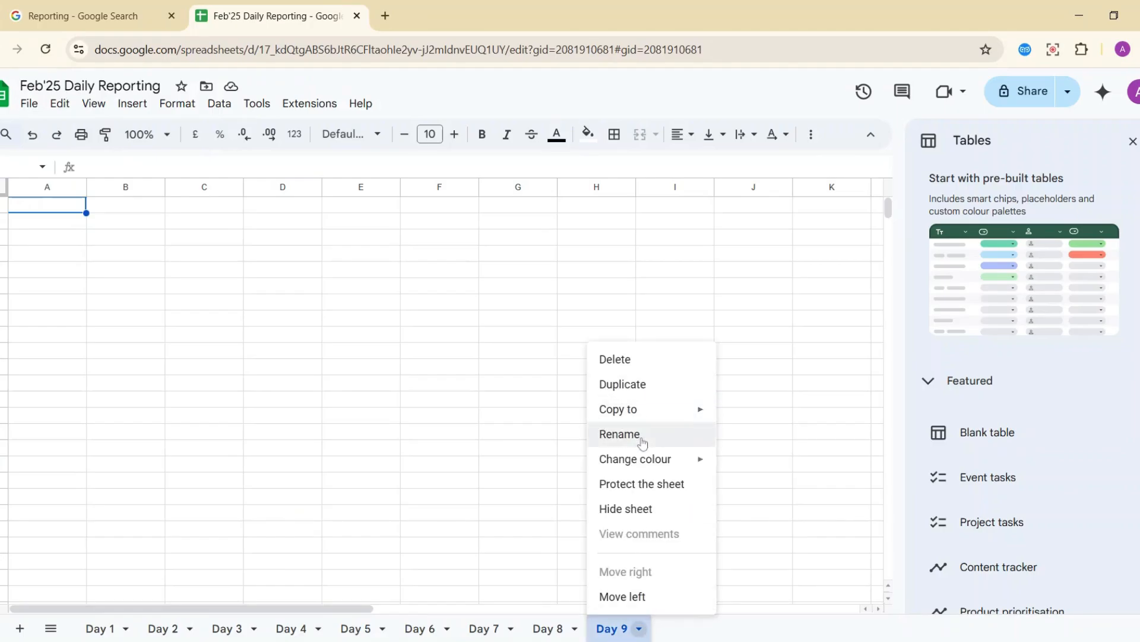
{"action": "mouse_move", "coordinate": [647, 464]}
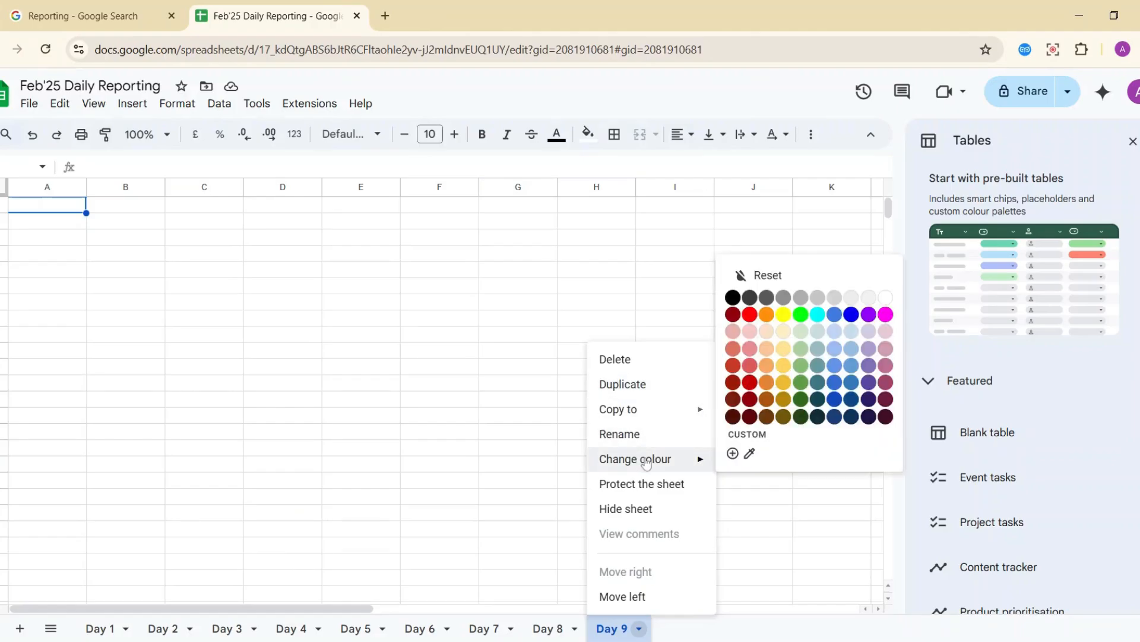
{"action": "left_click", "coordinate": [636, 386]}
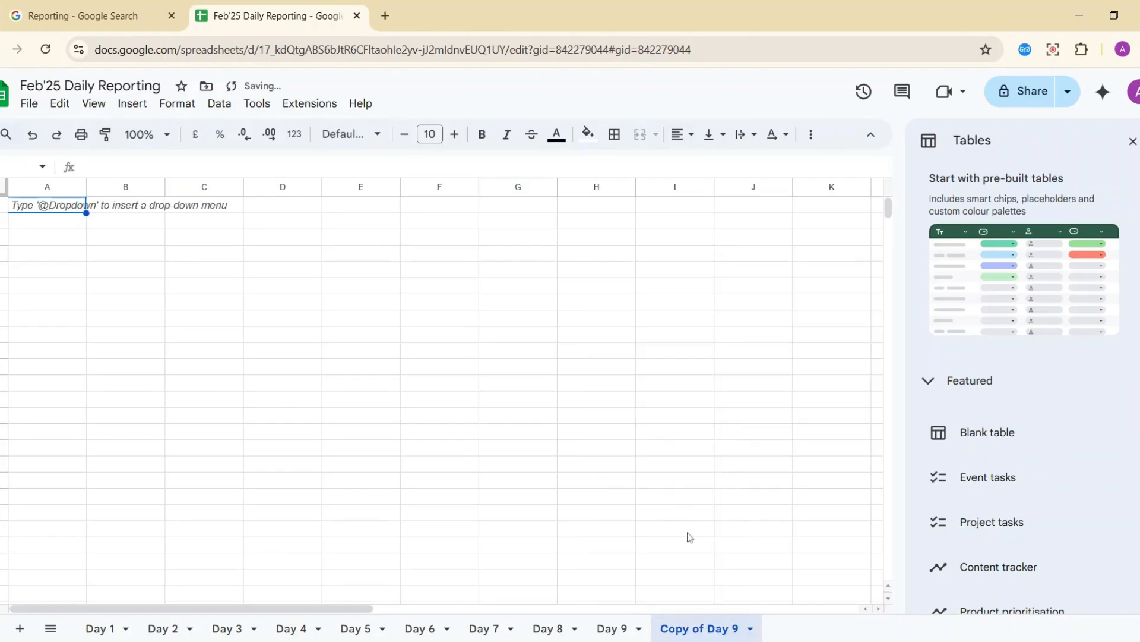
{"action": "double_click", "coordinate": [700, 622]}
{"action": "type", "text": "Day "}
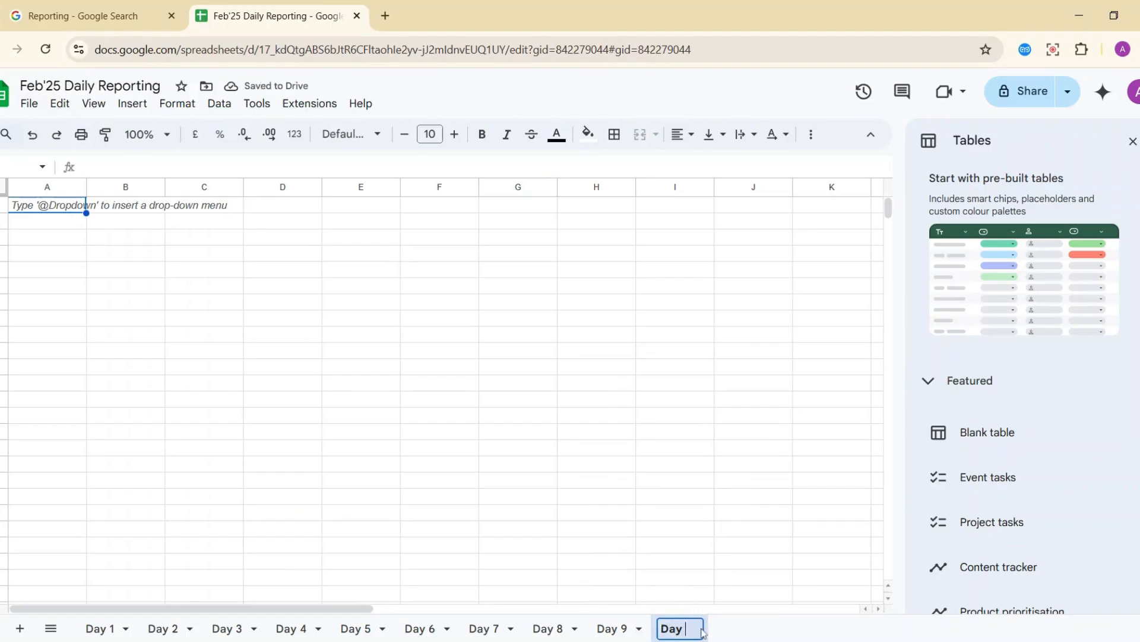
{"action": "type", "text": "10"}
{"action": "key", "text": "Return"}
{"action": "left_click", "coordinate": [710, 628]}
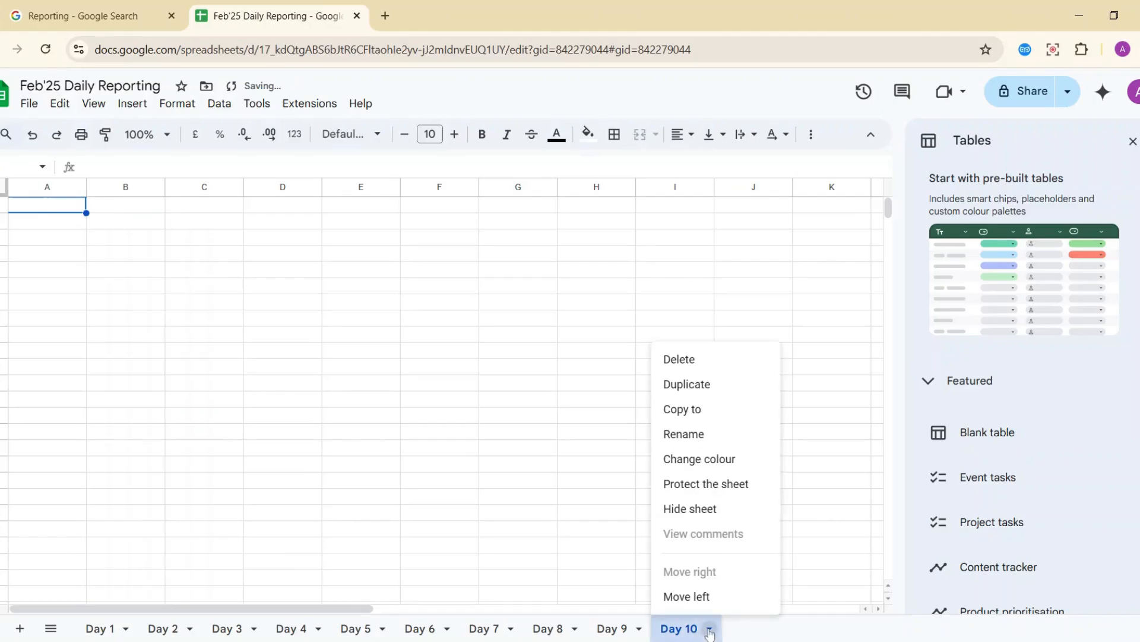
{"action": "left_click", "coordinate": [701, 385]}
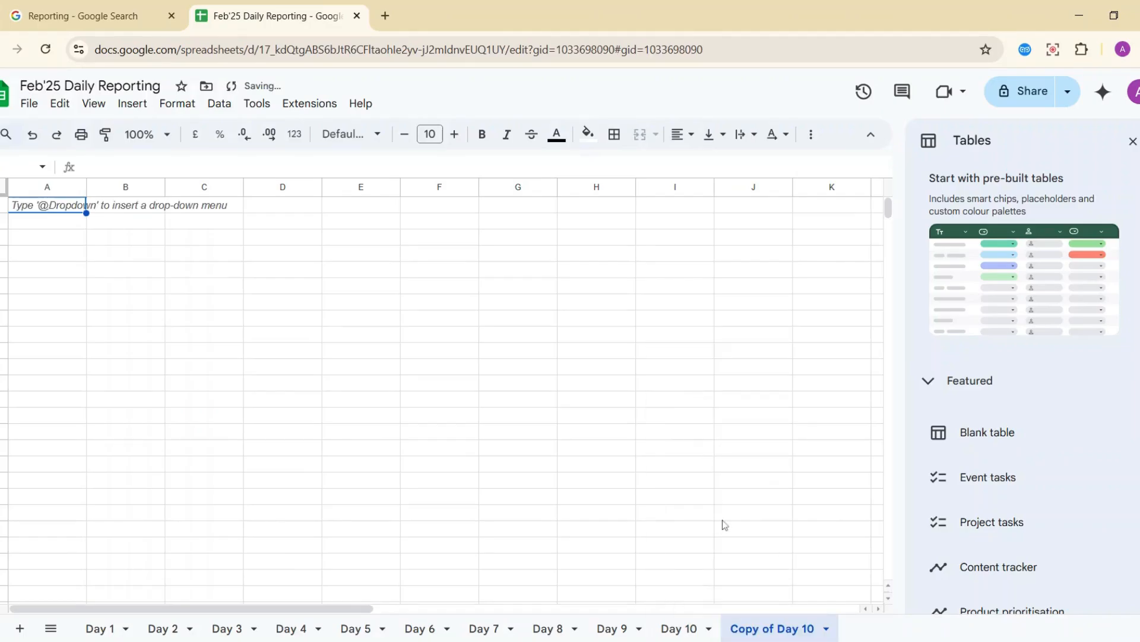
{"action": "double_click", "coordinate": [790, 631]}
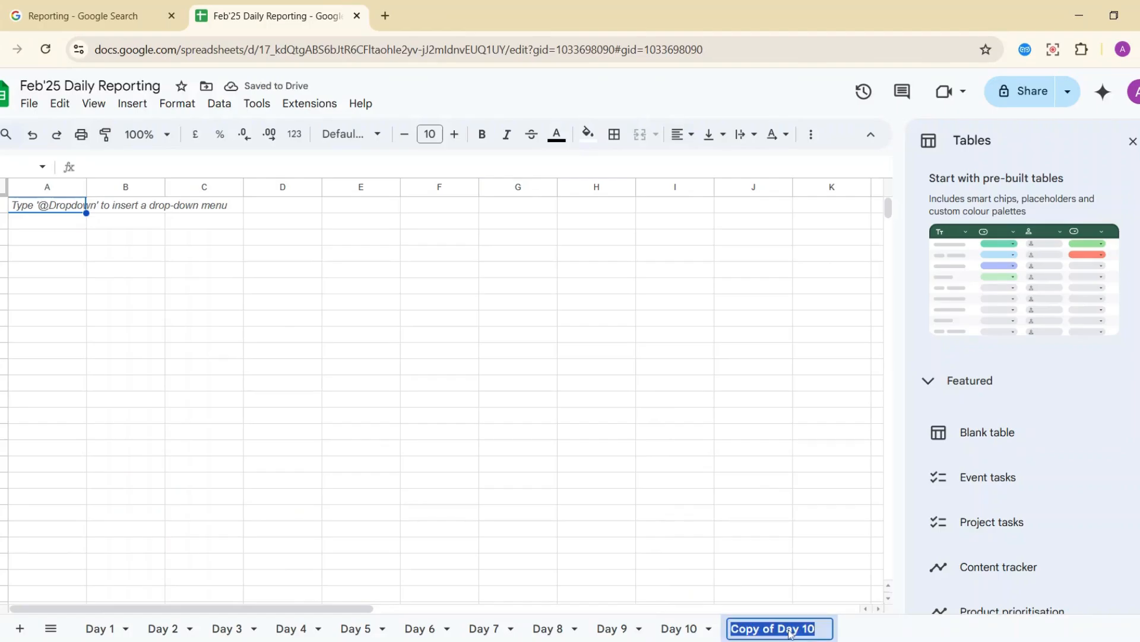
{"action": "type", "text": "Day 11"}
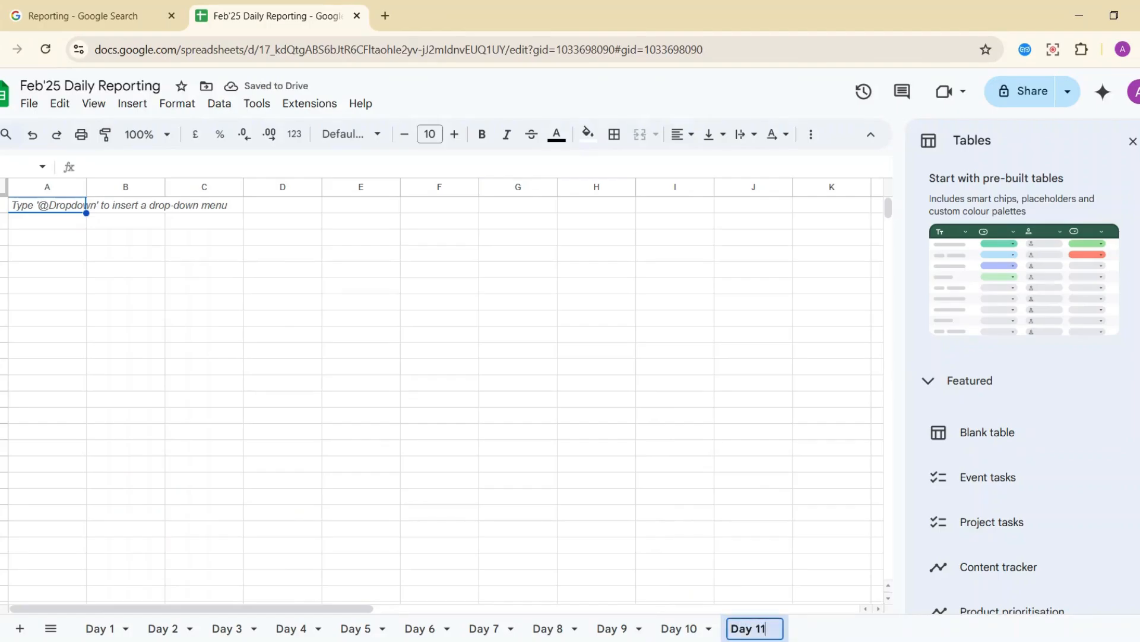
{"action": "key", "text": "Return"}
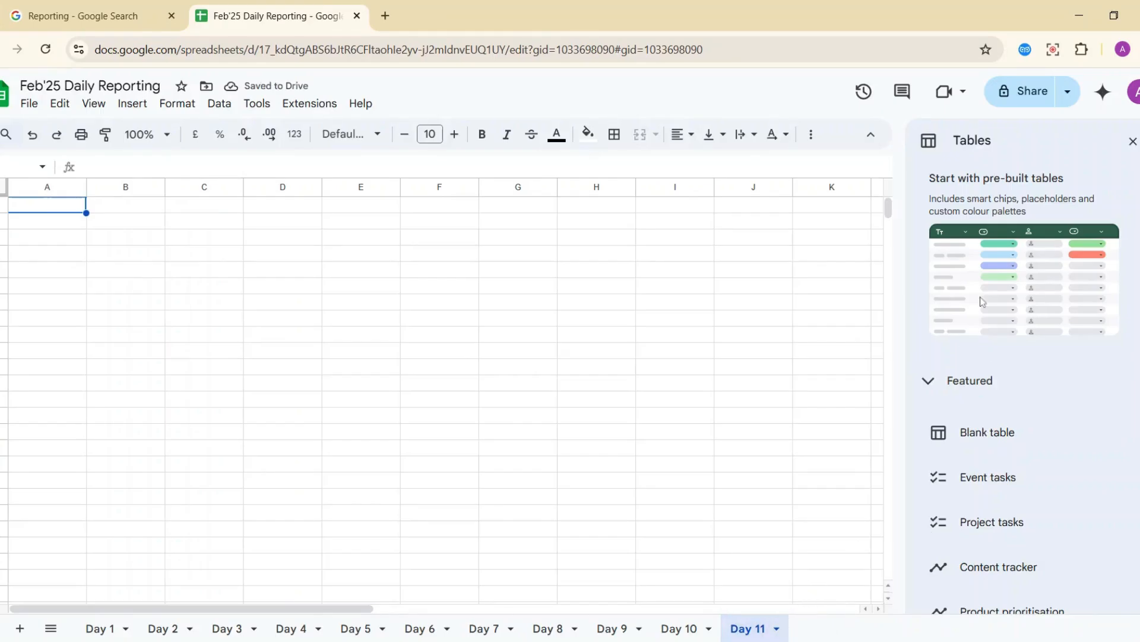
Close the Tables panel and duplicate Day 11, naming the copy Day 12.
{"action": "left_click", "coordinate": [1133, 141]}
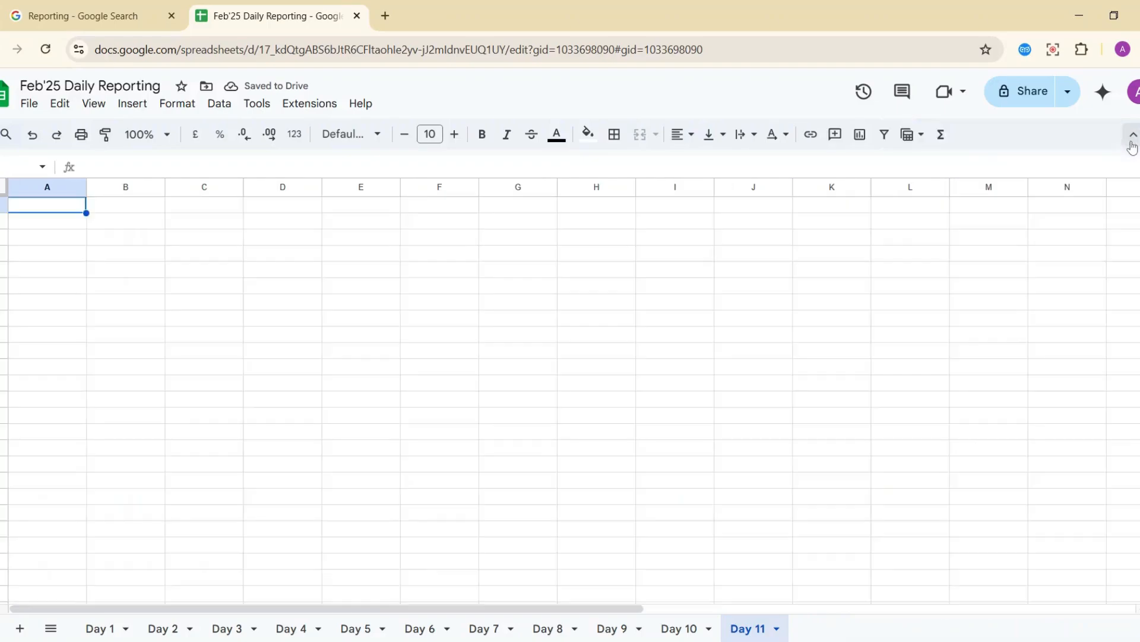
{"action": "left_click", "coordinate": [775, 628]}
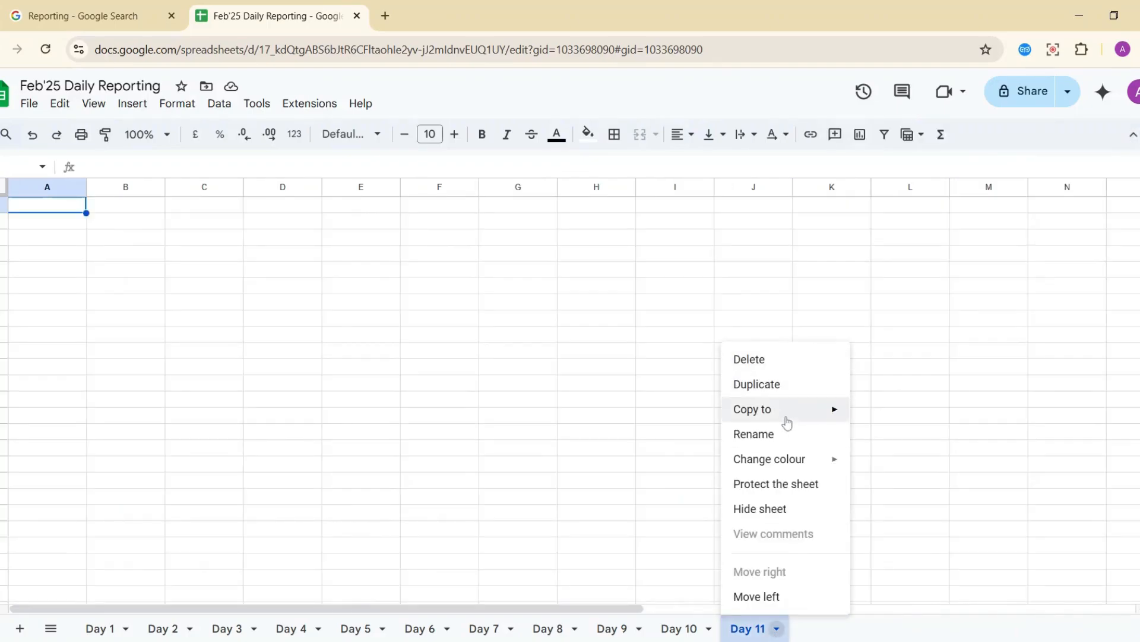
{"action": "left_click", "coordinate": [775, 386]}
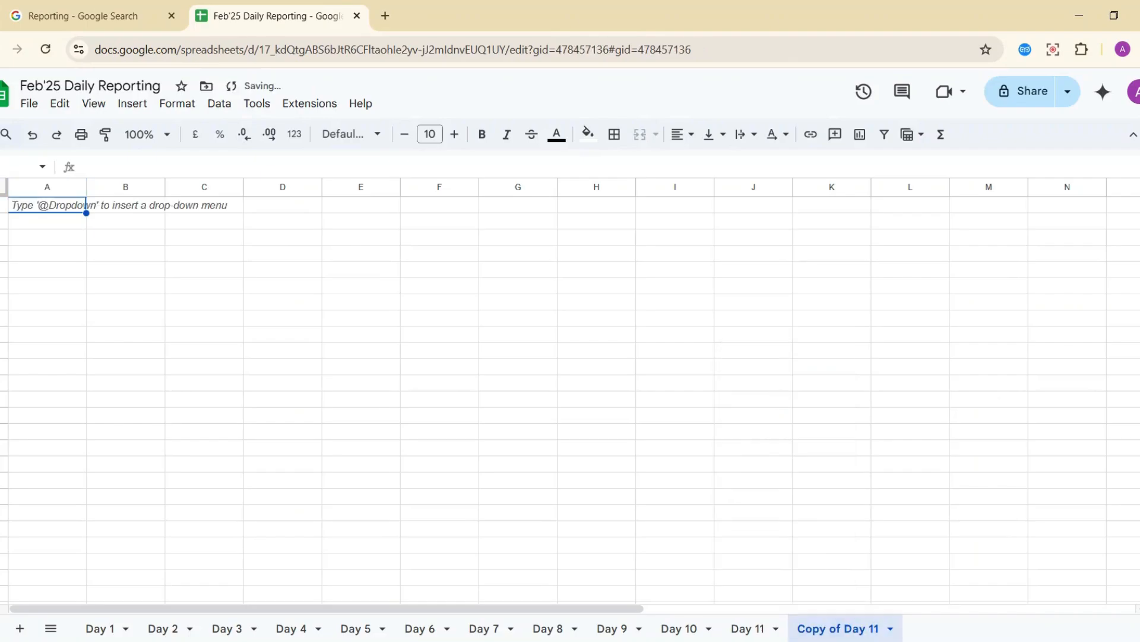
{"action": "double_click", "coordinate": [850, 633]}
{"action": "type", "text": "Day"}
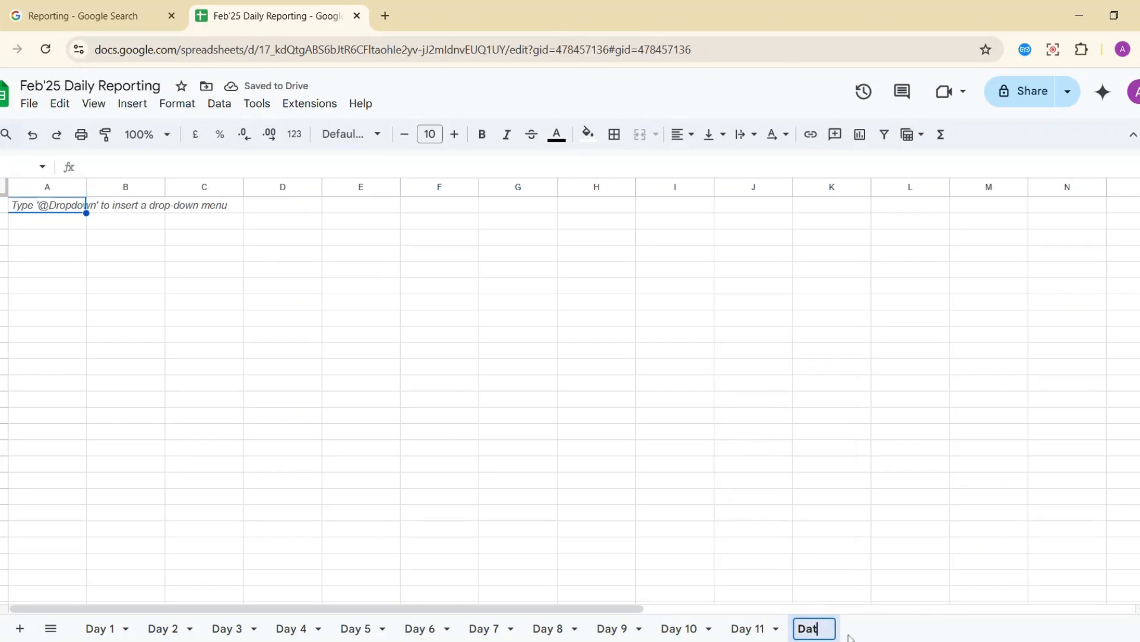
{"action": "key", "text": "BackSpace"}
{"action": "type", "text": "y 12"}
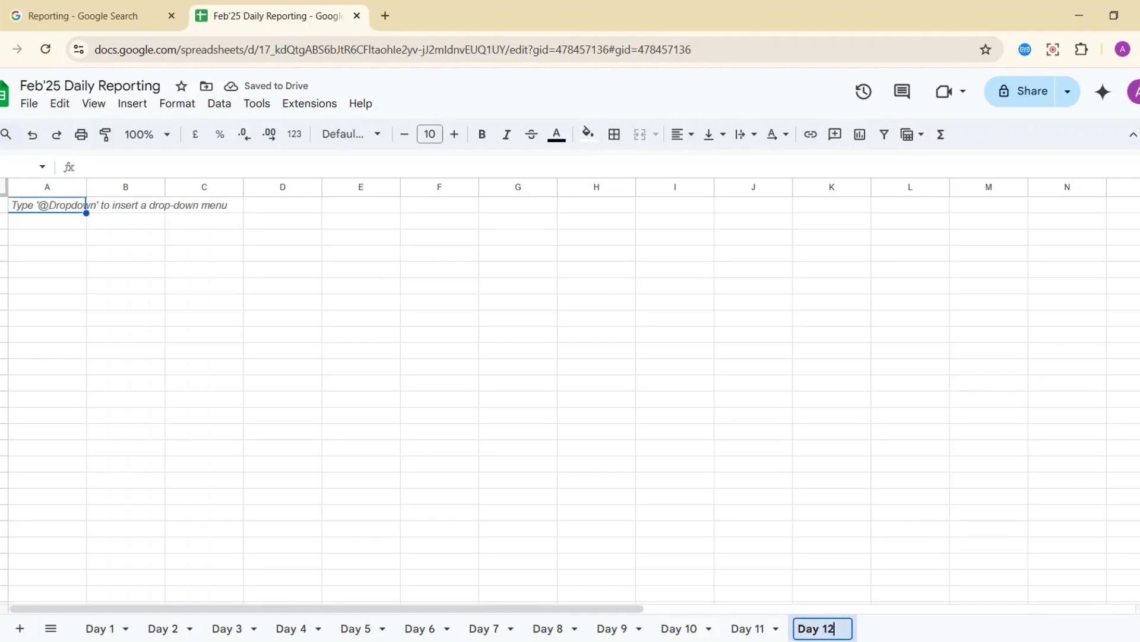
{"action": "key", "text": "Return"}
Duplicate Day 12 and name the copy Day 13.
{"action": "left_click", "coordinate": [845, 629]}
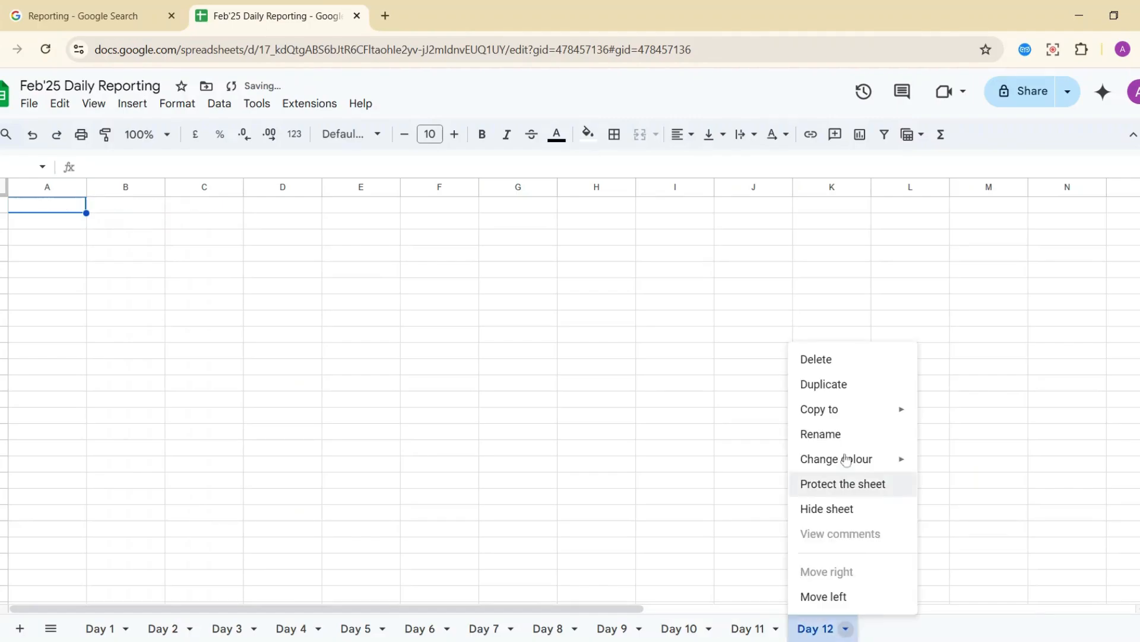
{"action": "left_click", "coordinate": [825, 385]}
{"action": "double_click", "coordinate": [918, 630]}
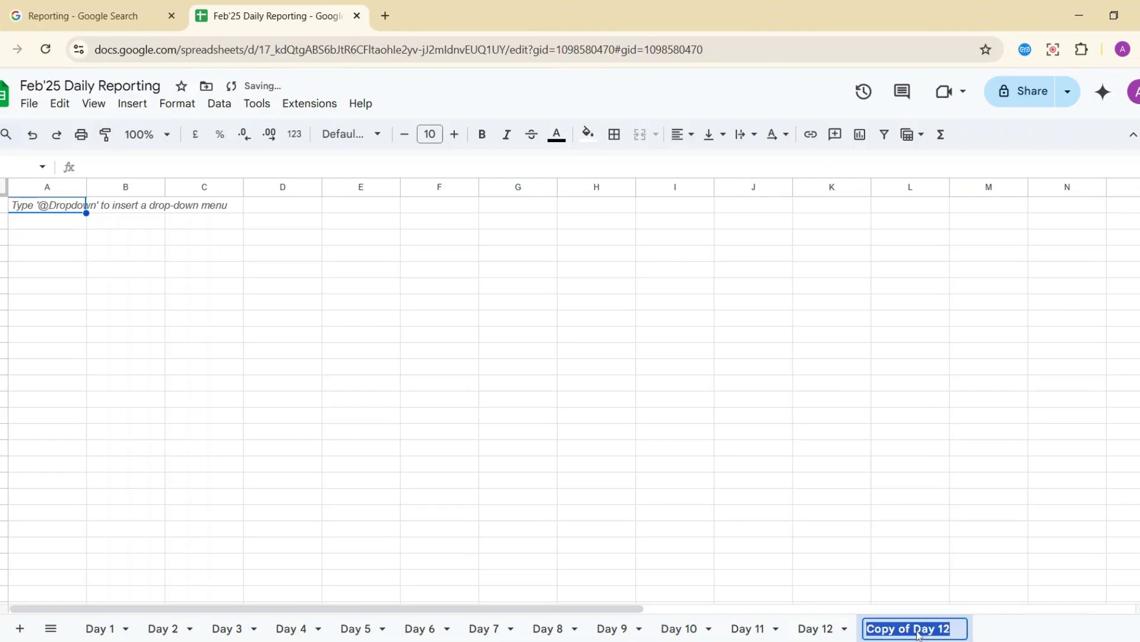
{"action": "type", "text": "Day 13"}
{"action": "key", "text": "Return"}
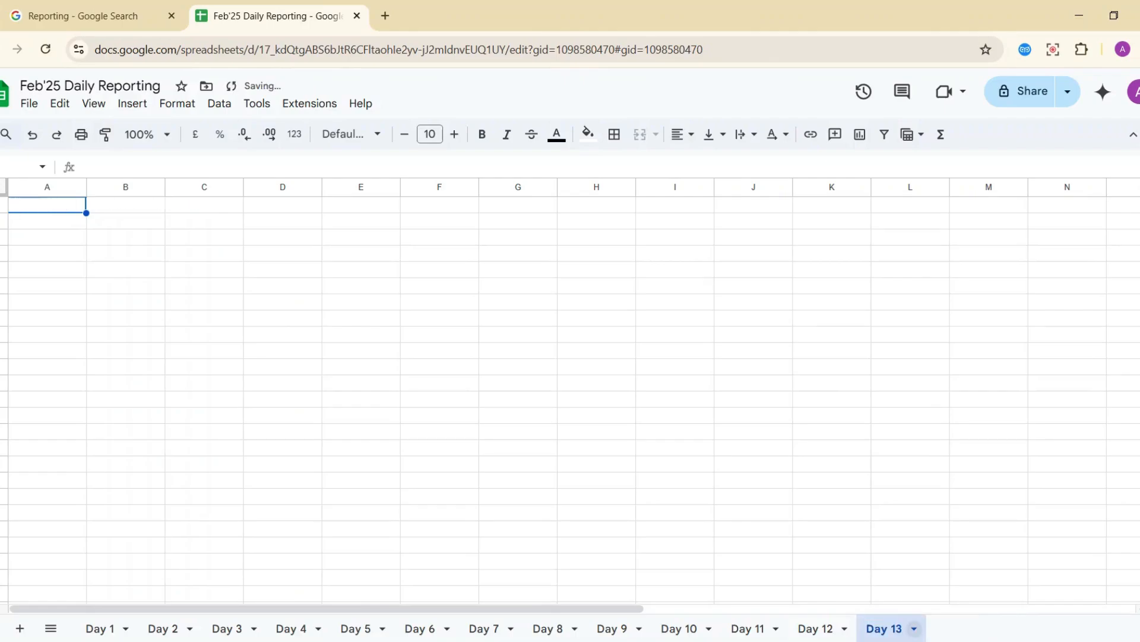
{"action": "left_click", "coordinate": [19, 628]}
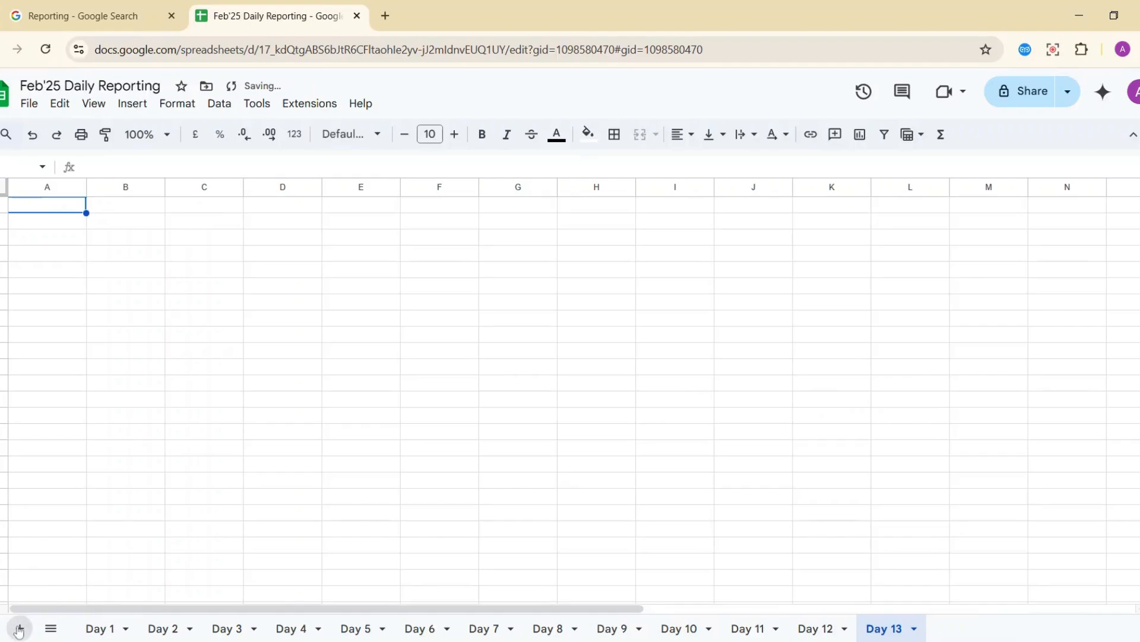
Add about twenty blank sheets in a row, producing Sheet6 through Sheet28 after Day 13.
{"action": "left_click", "coordinate": [20, 629]}
{"action": "left_click", "coordinate": [20, 628]}
{"action": "left_click", "coordinate": [20, 628]}
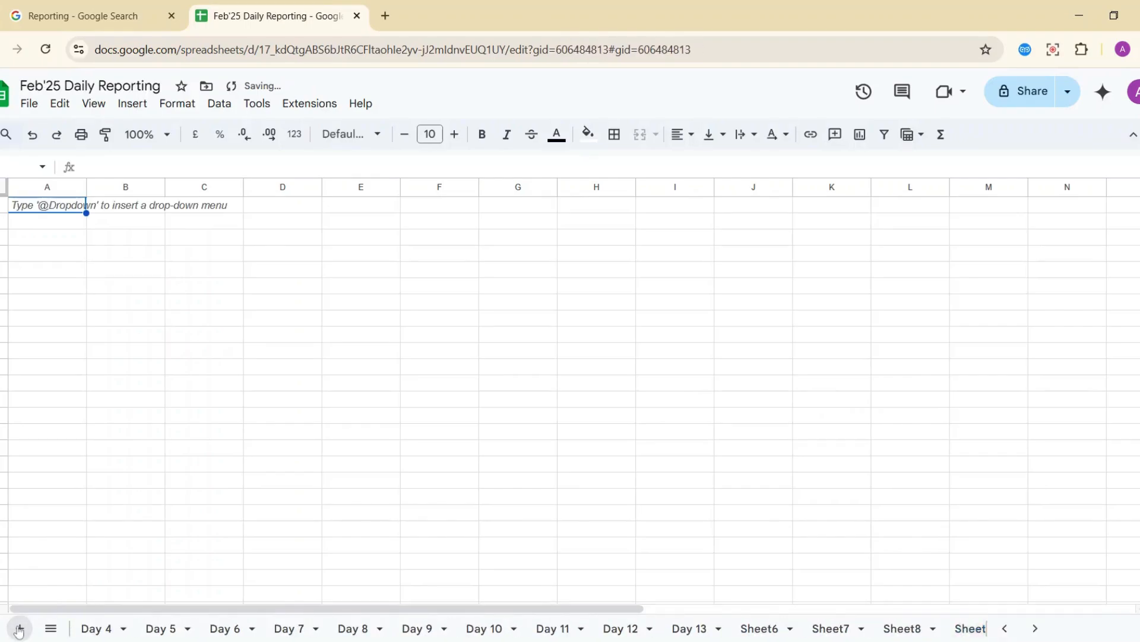
{"action": "left_click", "coordinate": [19, 628]}
{"action": "left_click", "coordinate": [20, 628]}
{"action": "left_click", "coordinate": [20, 628]}
{"action": "left_click", "coordinate": [20, 628]}
{"action": "left_click", "coordinate": [20, 628]}
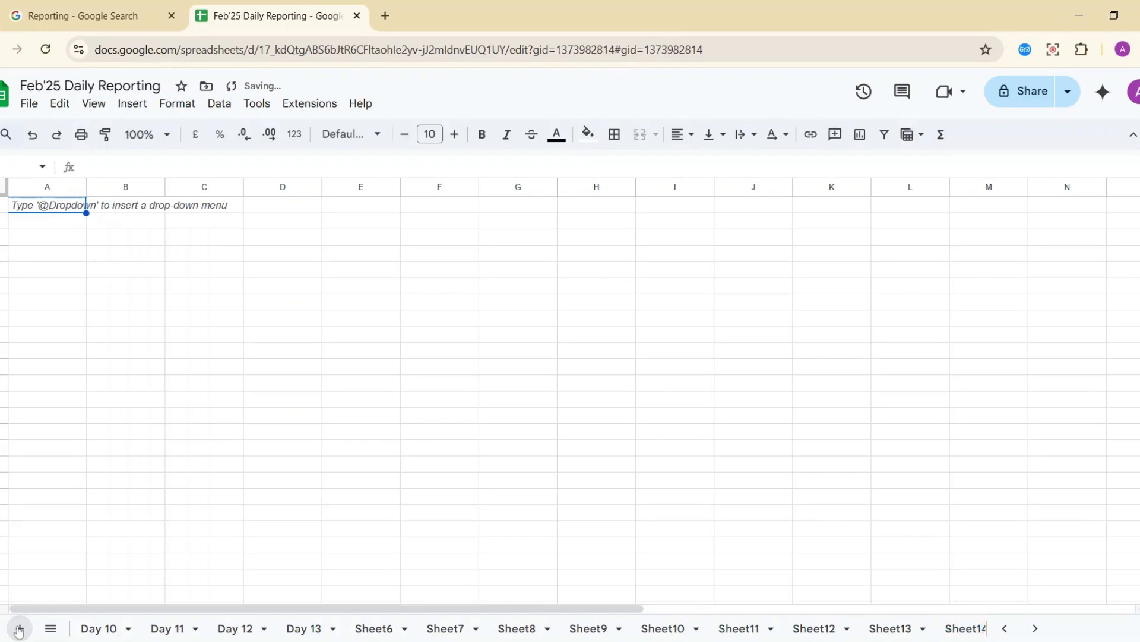
{"action": "left_click", "coordinate": [20, 629]}
{"action": "left_click", "coordinate": [20, 629]}
{"action": "left_click", "coordinate": [19, 629]}
{"action": "left_click", "coordinate": [20, 629]}
{"action": "left_click", "coordinate": [20, 629]}
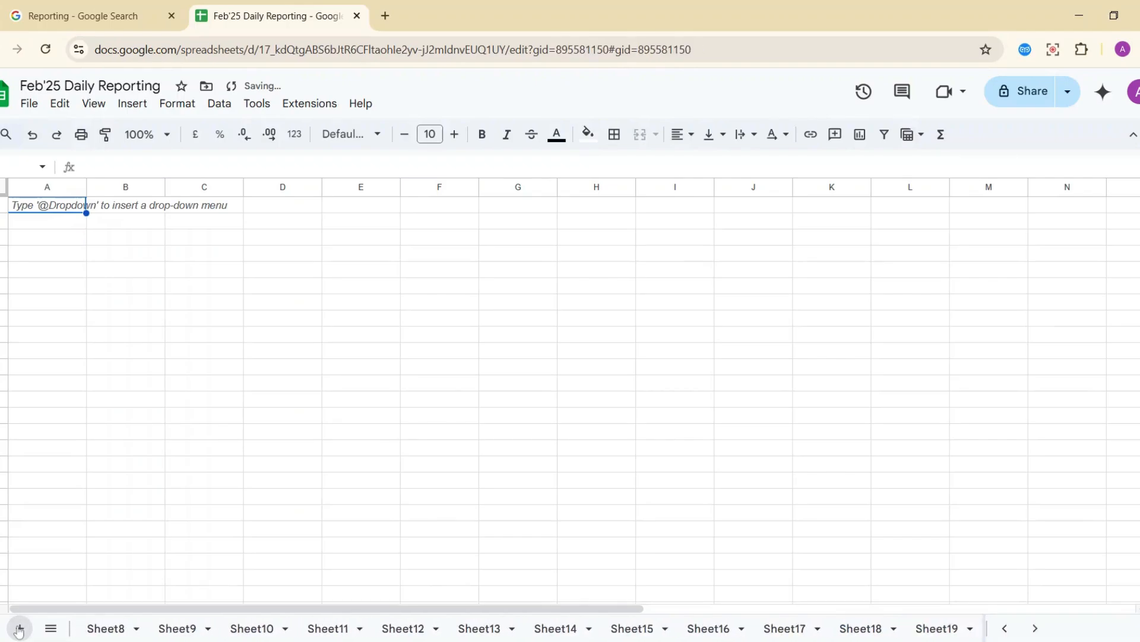
{"action": "left_click", "coordinate": [19, 629]}
{"action": "left_click", "coordinate": [19, 629]}
{"action": "left_click", "coordinate": [20, 628]}
{"action": "left_click", "coordinate": [19, 628]}
{"action": "left_click", "coordinate": [20, 628]}
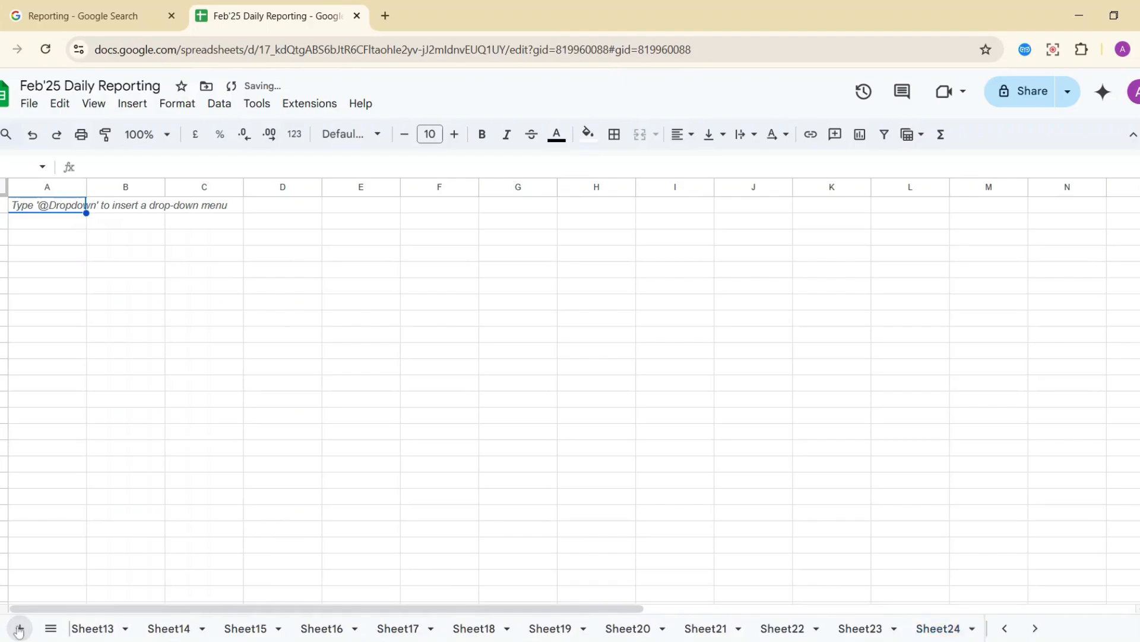
{"action": "left_click", "coordinate": [20, 629]}
{"action": "left_click", "coordinate": [19, 629]}
{"action": "left_click", "coordinate": [19, 628]}
{"action": "left_click", "coordinate": [19, 629]}
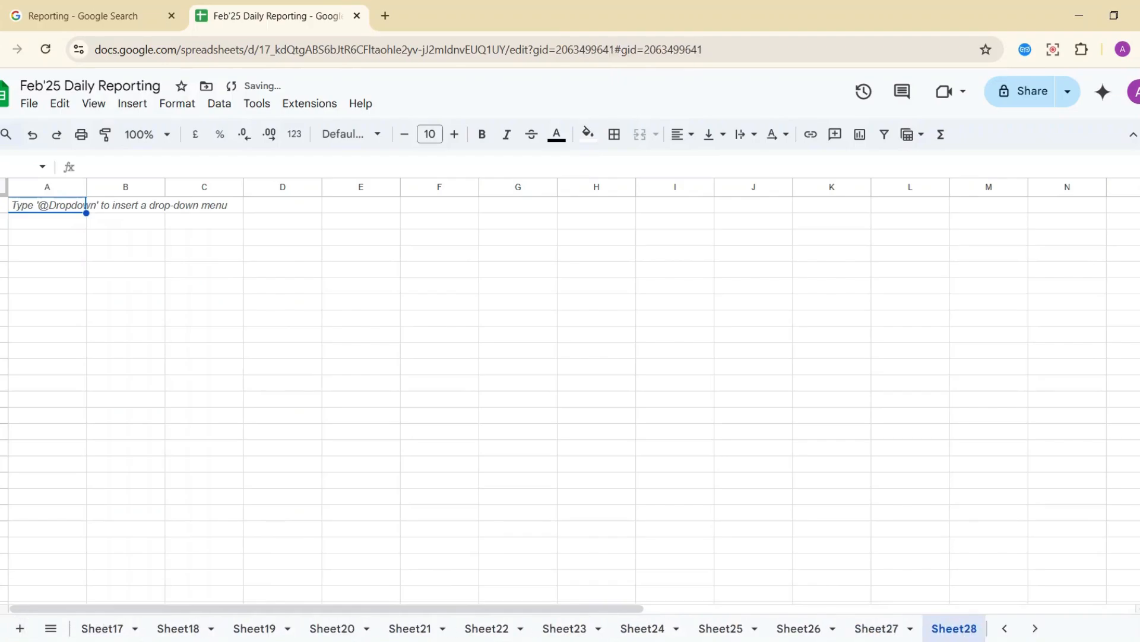
{"action": "scroll", "coordinate": [916, 626], "scroll_direction": "up", "scroll_amount": 10}
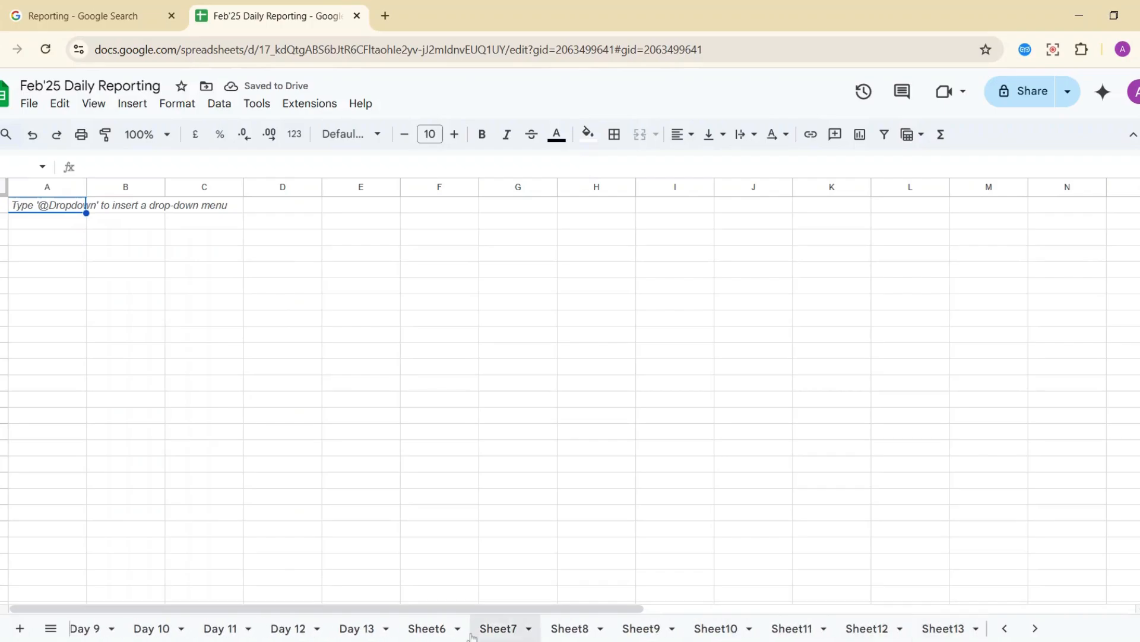
Rename Sheet6, Sheet7 and Sheet8 to Day 14, Day 15 and Day 16.
{"action": "double_click", "coordinate": [429, 629]}
{"action": "type", "text": "Day 14"}
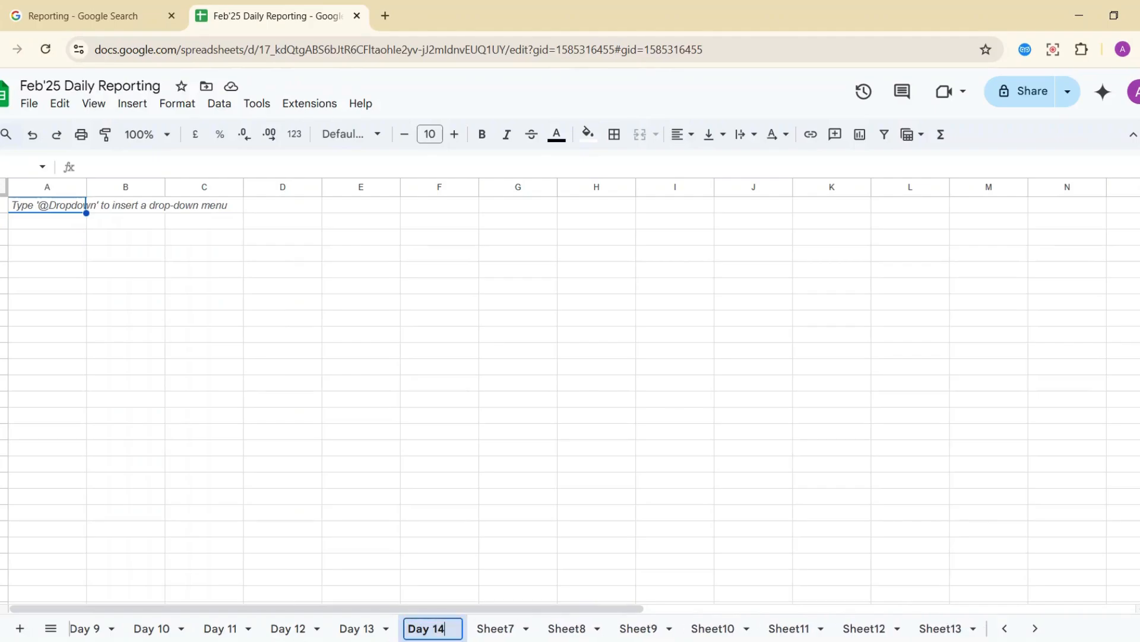
{"action": "key", "text": "Return"}
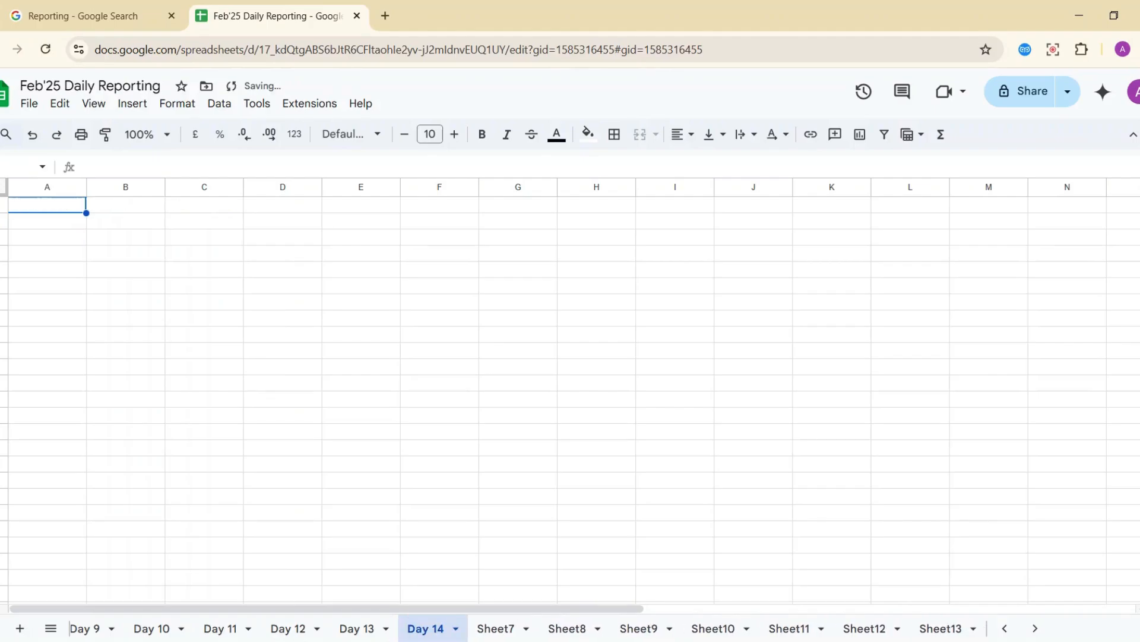
{"action": "double_click", "coordinate": [512, 629]}
{"action": "type", "text": "Day 15"}
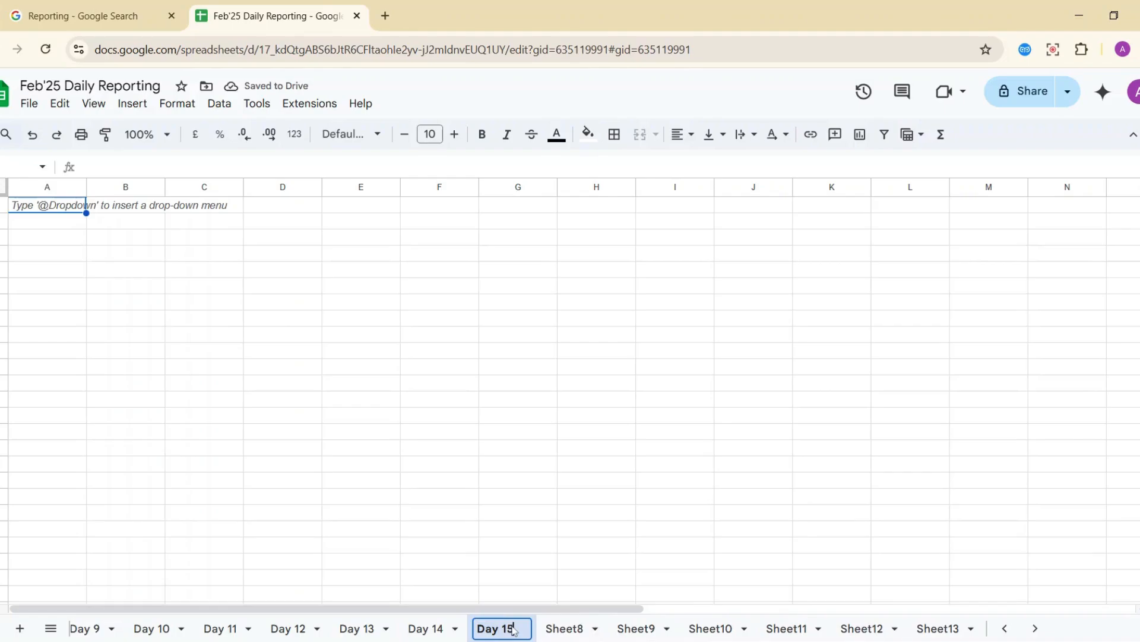
{"action": "key", "text": "Return"}
{"action": "double_click", "coordinate": [575, 632]}
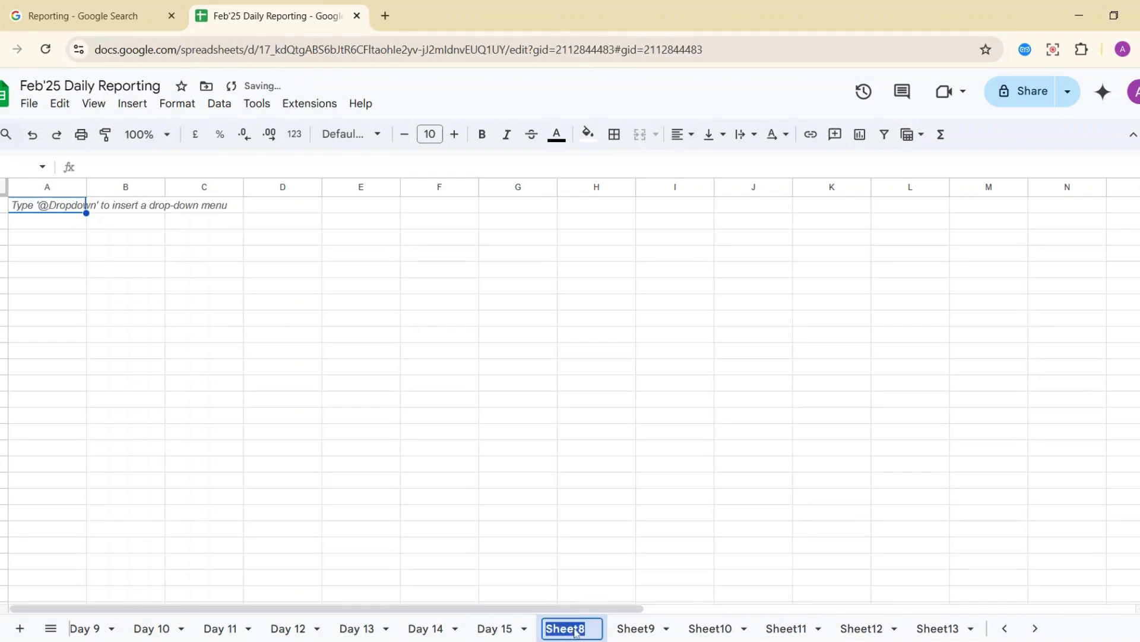
{"action": "type", "text": "Day 16"}
{"action": "key", "text": "Return"}
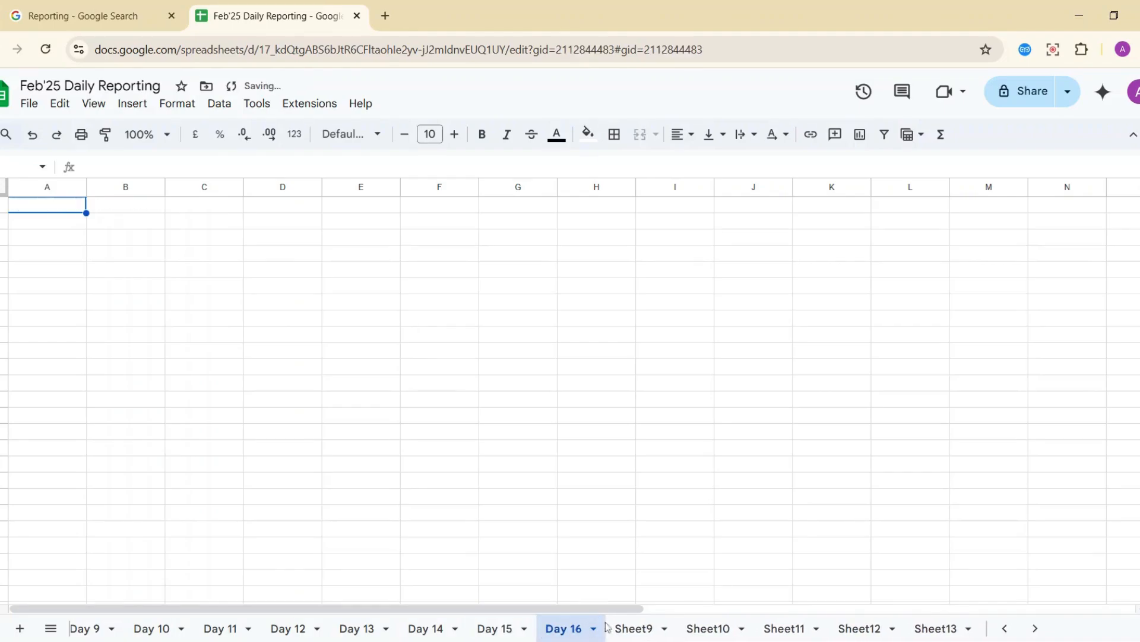
Rename Sheet9 and Sheet10 to Day 17 and Day 18.
{"action": "left_click", "coordinate": [630, 628]}
{"action": "right_click", "coordinate": [637, 630]}
{"action": "type", "text": "Day 17"}
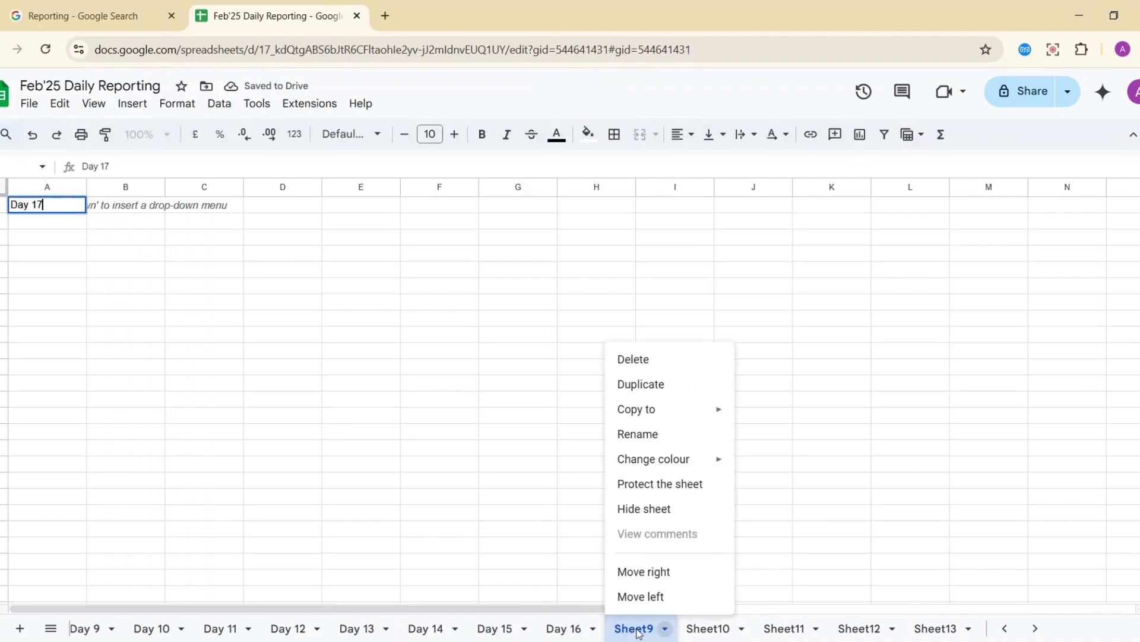
{"action": "double_click", "coordinate": [638, 630]}
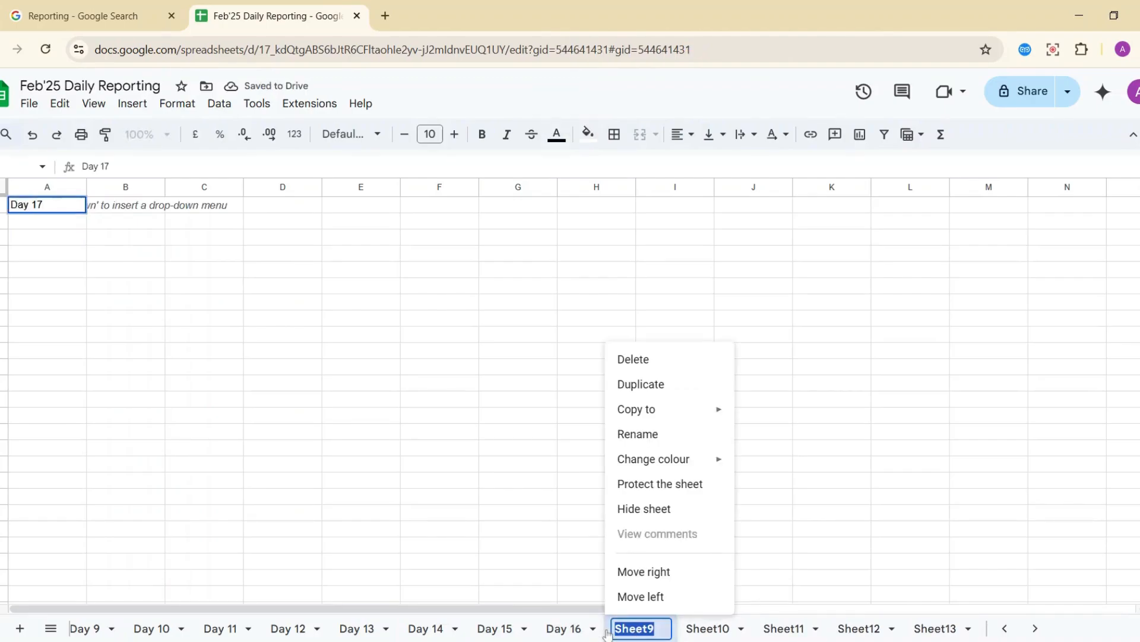
{"action": "type", "text": "Day 17"}
{"action": "key", "text": "Return"}
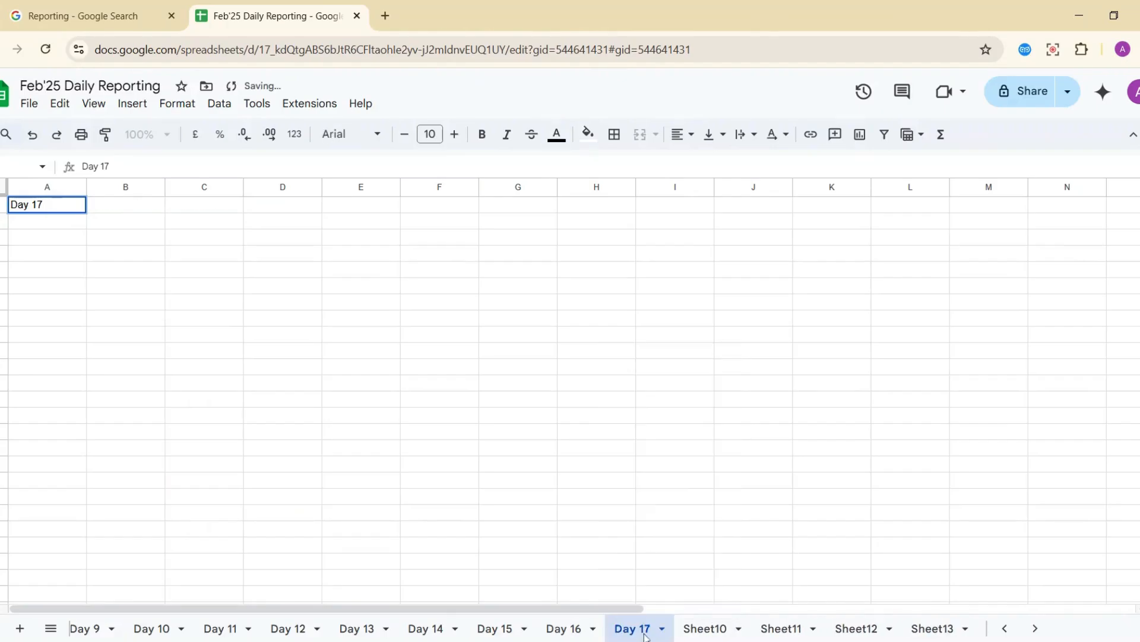
{"action": "double_click", "coordinate": [697, 630]}
{"action": "type", "text": "Day 18"}
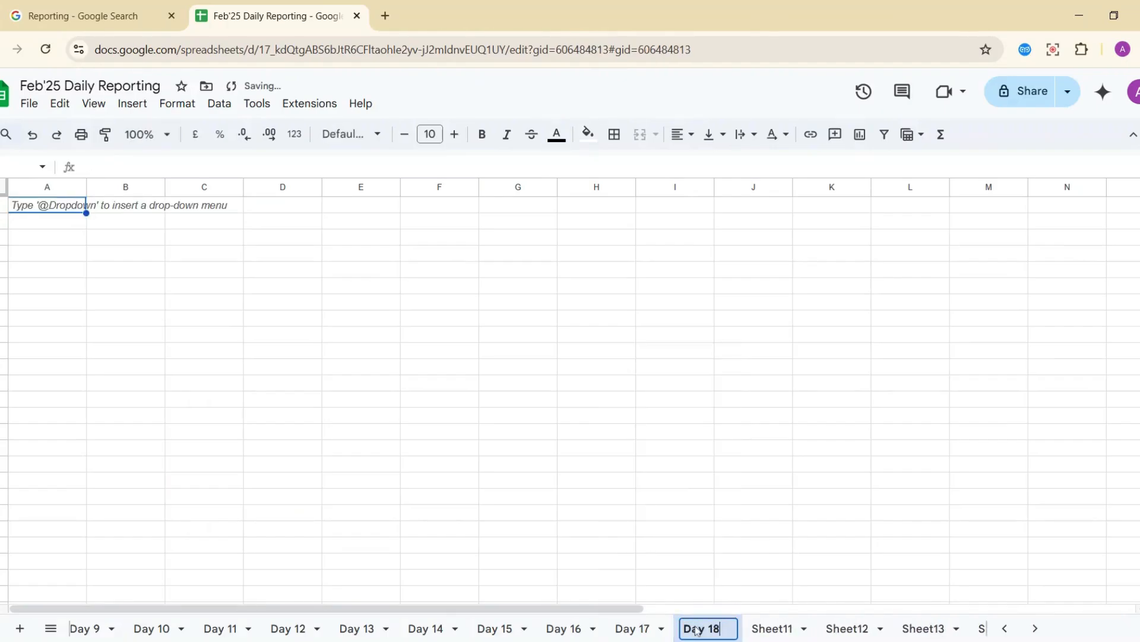
{"action": "key", "text": "Return"}
Rename Sheet11, Sheet12 and Sheet13 to Day 19, Day 20 and Day 21.
{"action": "double_click", "coordinate": [762, 627]}
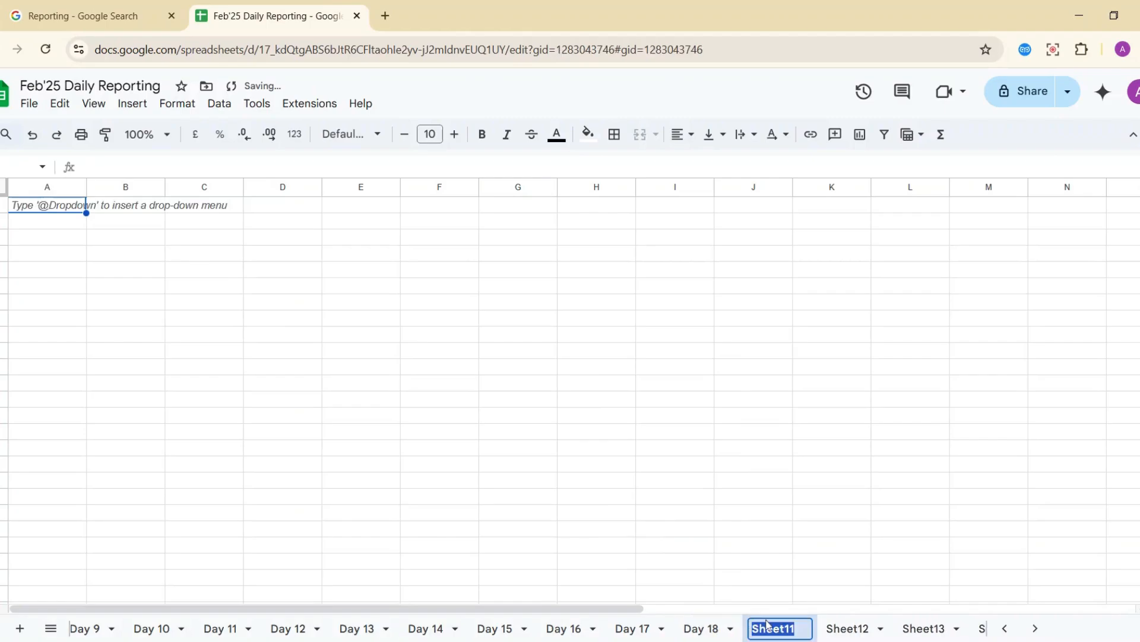
{"action": "type", "text": "Day 19"}
{"action": "key", "text": "Return"}
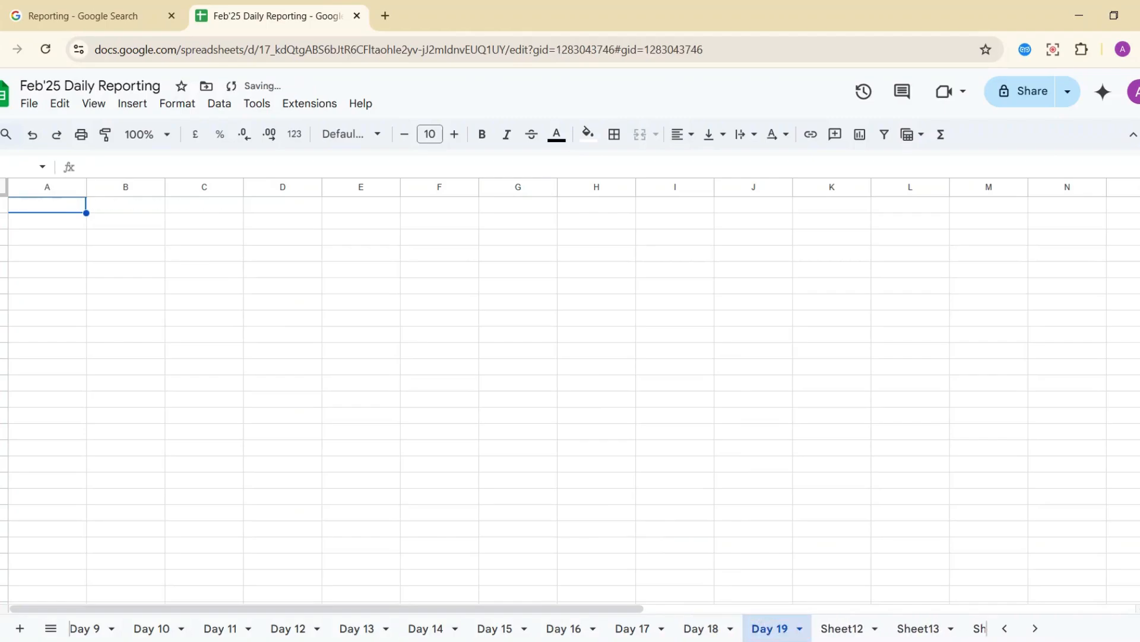
{"action": "left_click", "coordinate": [843, 628]}
{"action": "double_click", "coordinate": [844, 628]}
{"action": "type", "text": "Day "}
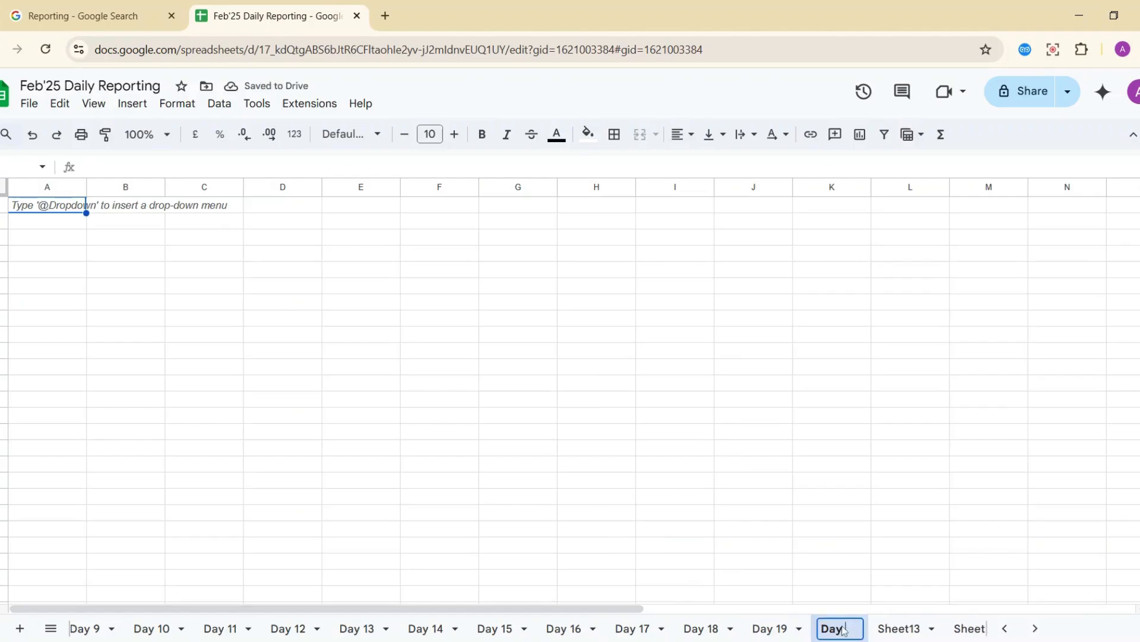
{"action": "type", "text": "20"}
{"action": "key", "text": "Return"}
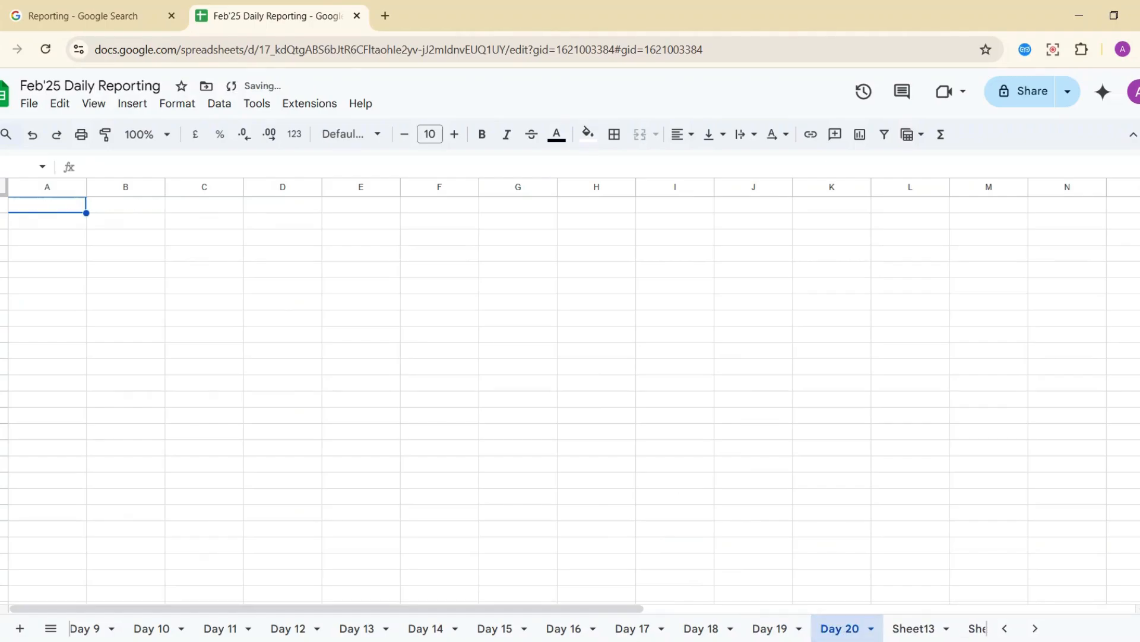
{"action": "left_click", "coordinate": [915, 629]}
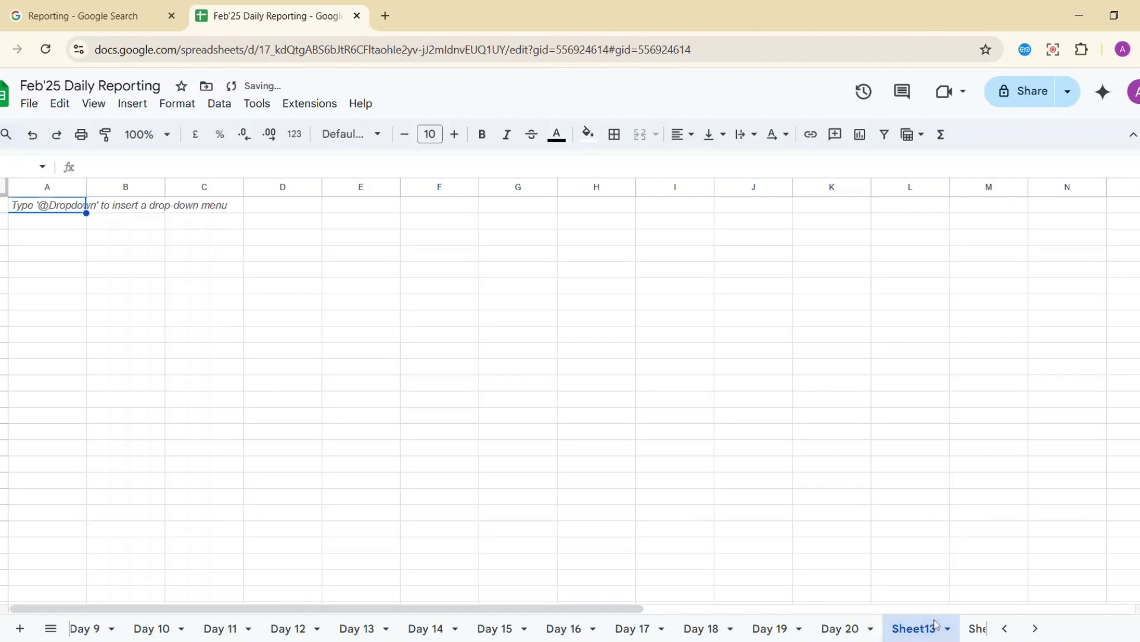
{"action": "double_click", "coordinate": [920, 630]}
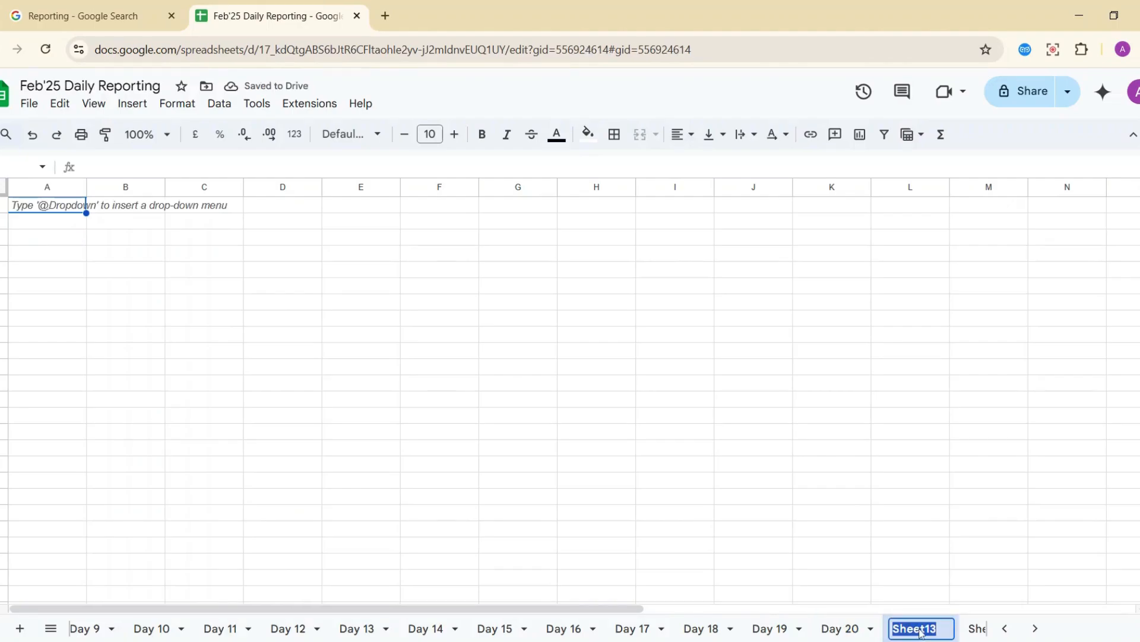
{"action": "type", "text": "Day 21"}
{"action": "key", "text": "Return"}
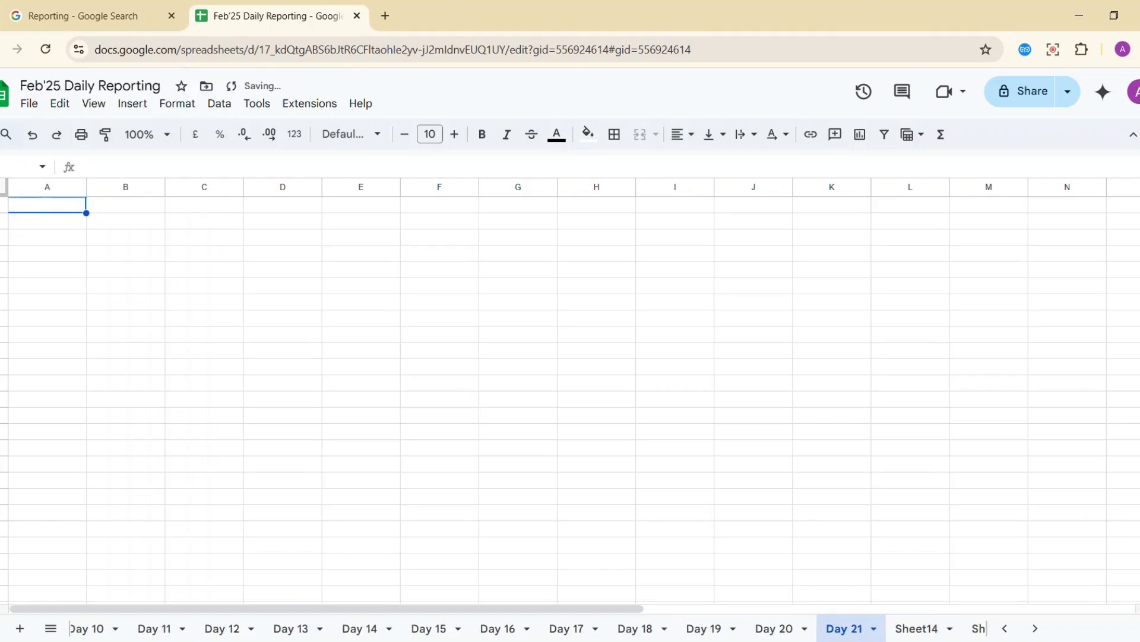
Rename Sheet14, Sheet15 and Sheet16 to Day 22, Day 23 and Day 24.
{"action": "double_click", "coordinate": [731, 628]}
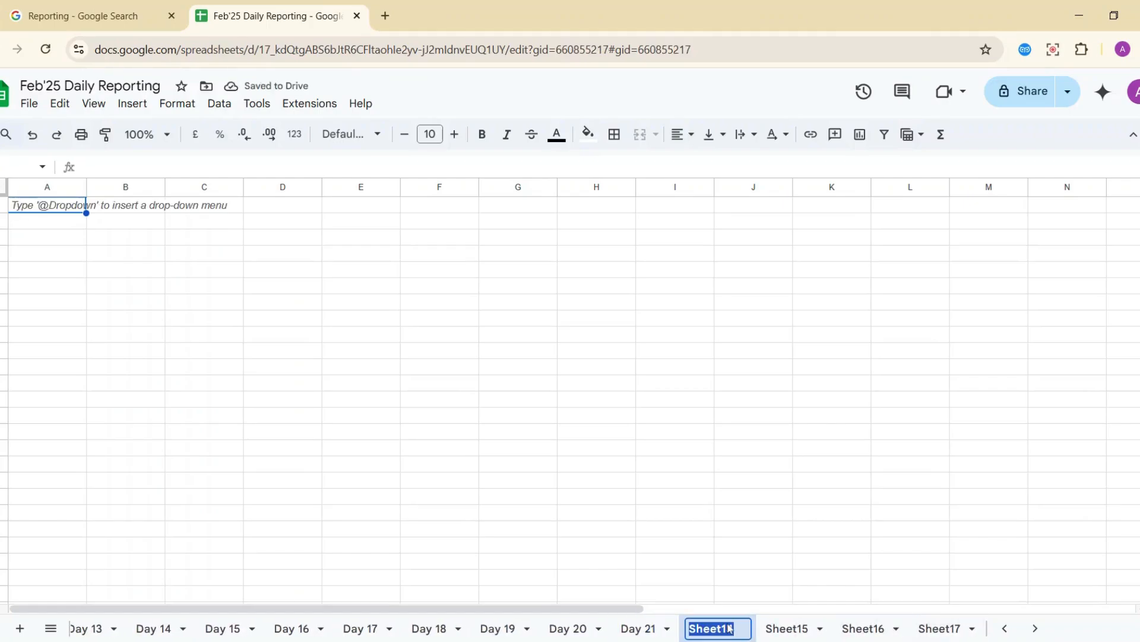
{"action": "type", "text": "Day 22"}
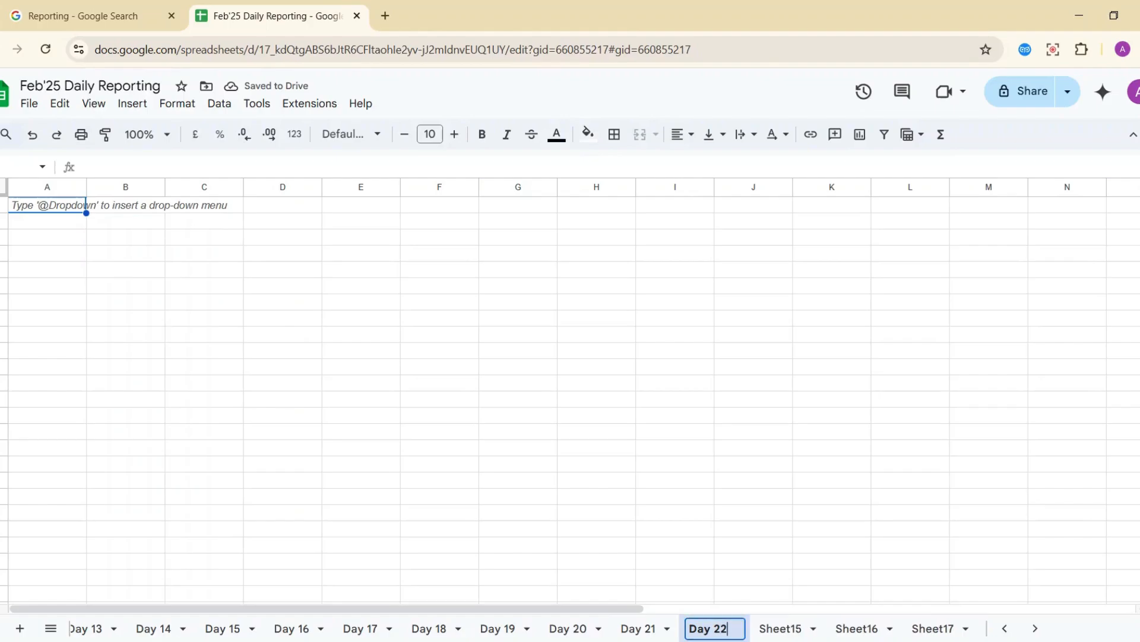
{"action": "key", "text": "Return"}
{"action": "double_click", "coordinate": [776, 630]}
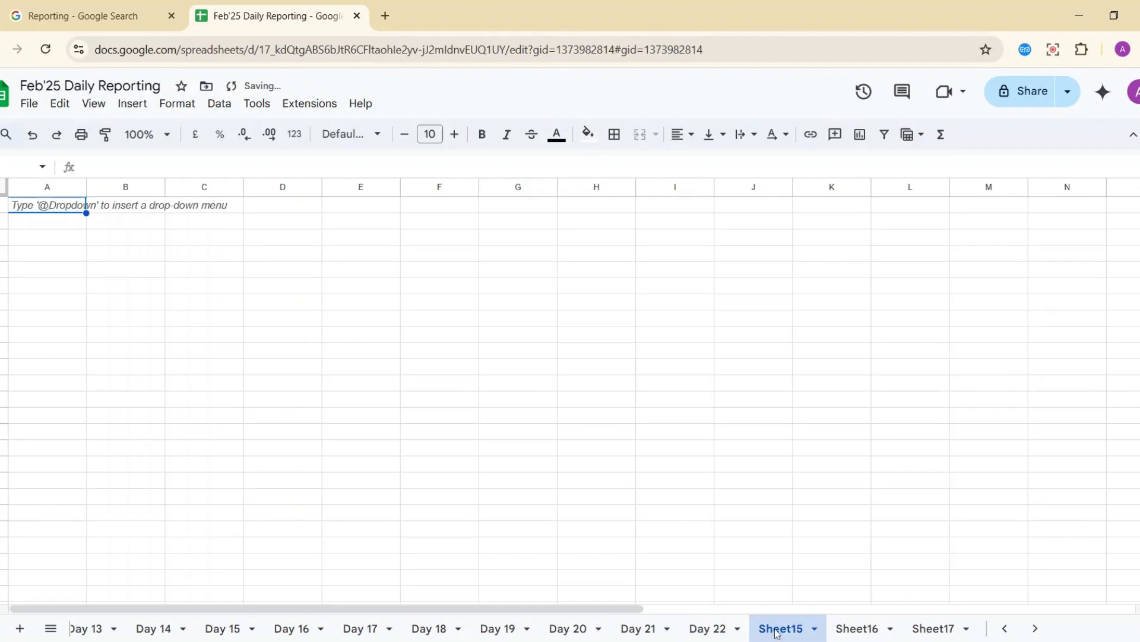
{"action": "type", "text": "Day 23"}
{"action": "key", "text": "Return"}
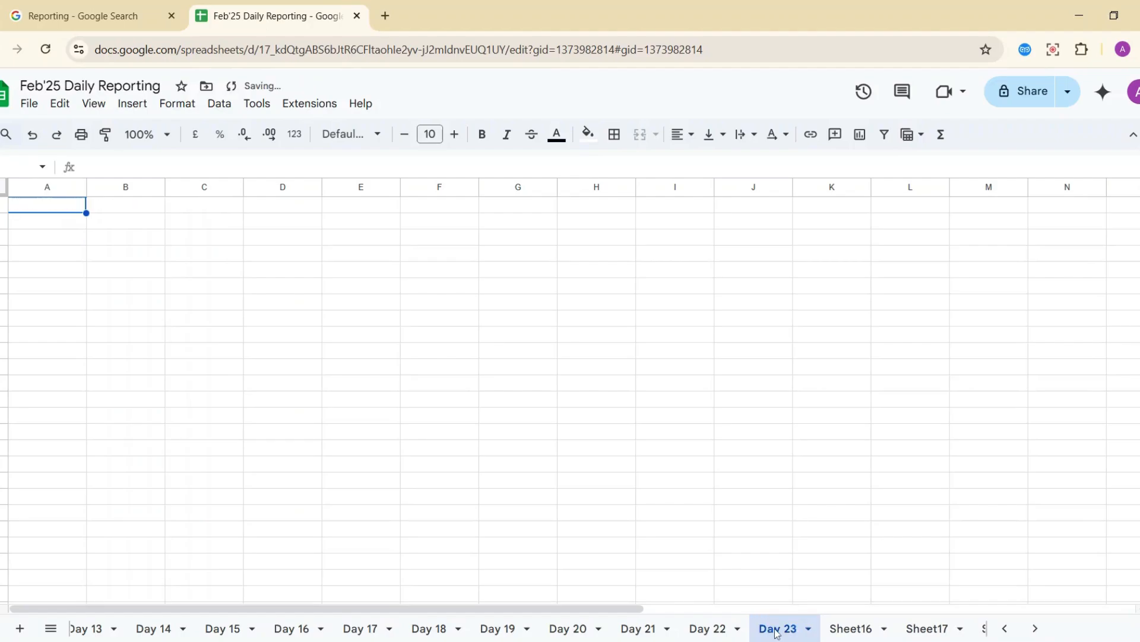
{"action": "double_click", "coordinate": [853, 628]}
{"action": "type", "text": "Da"}
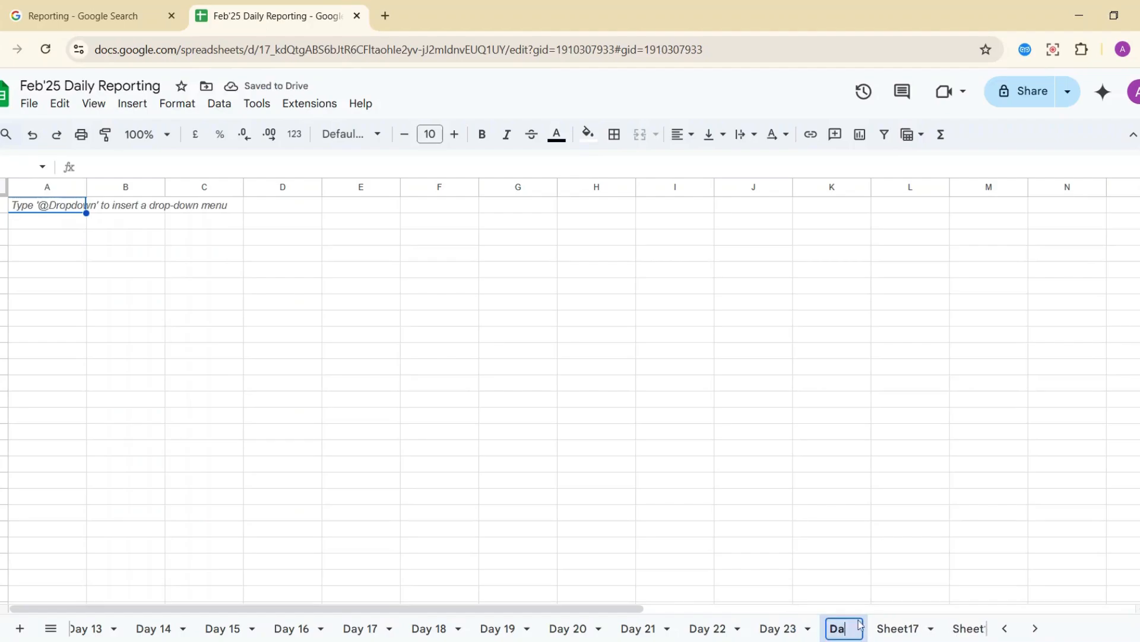
{"action": "type", "text": "y 24"}
{"action": "key", "text": "Return"}
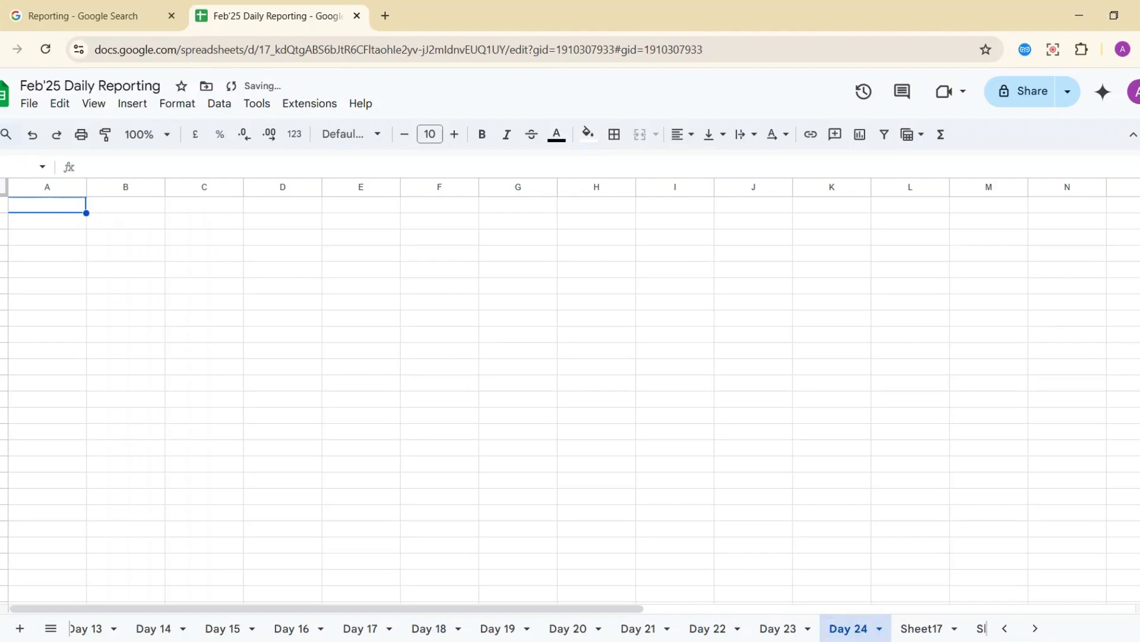
Rename Sheet17 and Sheet18 to Day 25 and Day 26.
{"action": "left_click", "coordinate": [913, 630]}
{"action": "double_click", "coordinate": [914, 629]}
{"action": "type", "text": "Day"}
{"action": "type", "text": "25"}
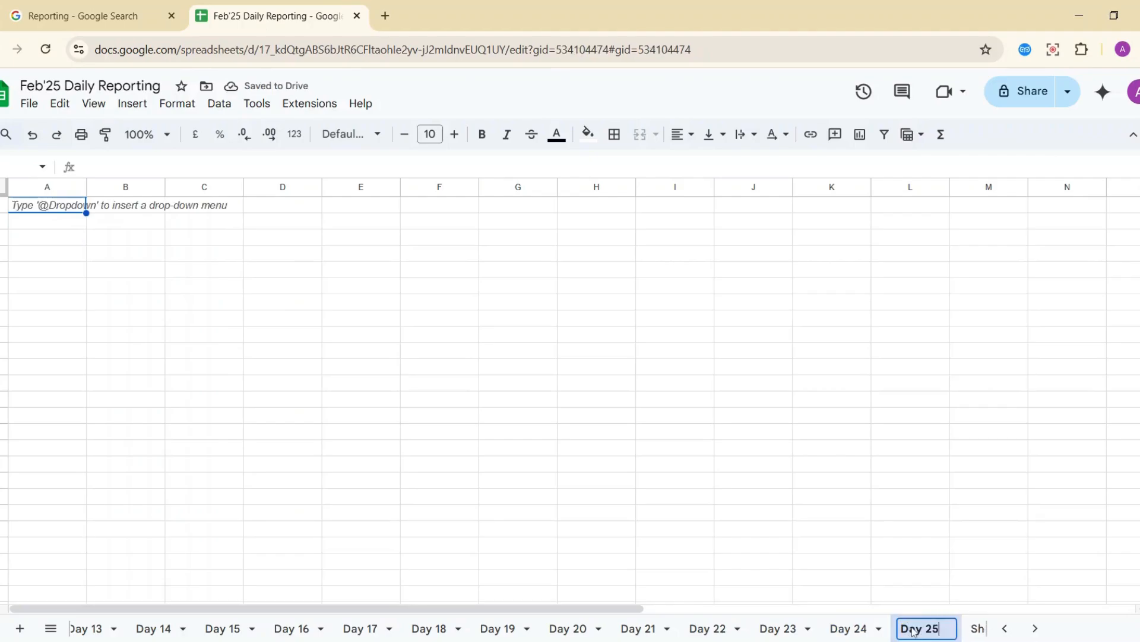
{"action": "key", "text": "Return"}
{"action": "left_click", "coordinate": [775, 629]}
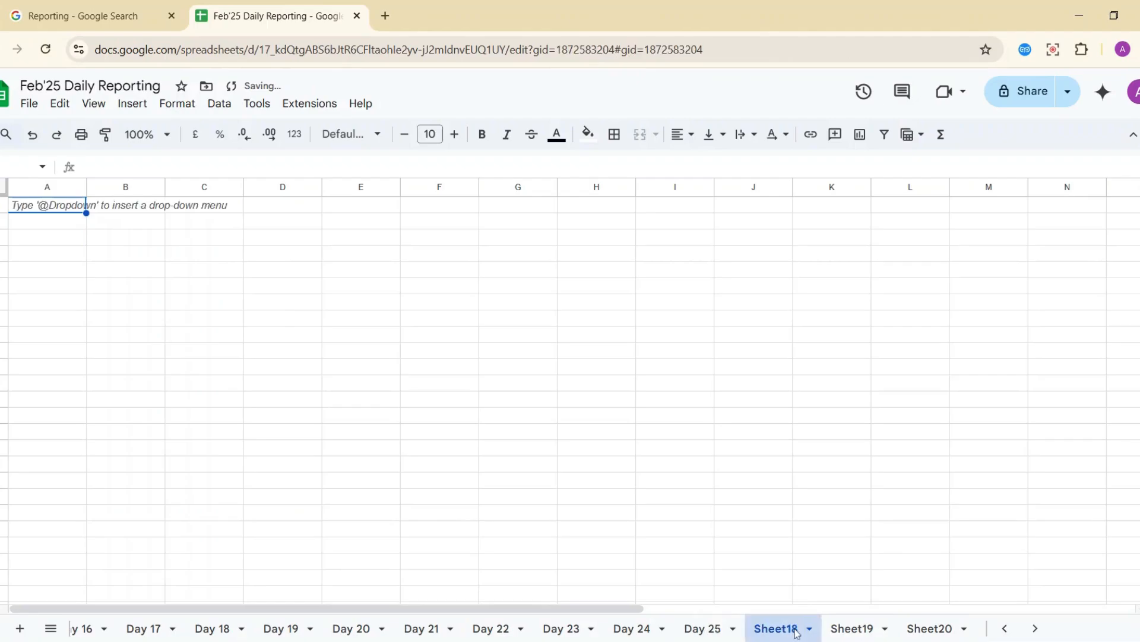
{"action": "double_click", "coordinate": [775, 629]}
{"action": "type", "text": "Day 26"}
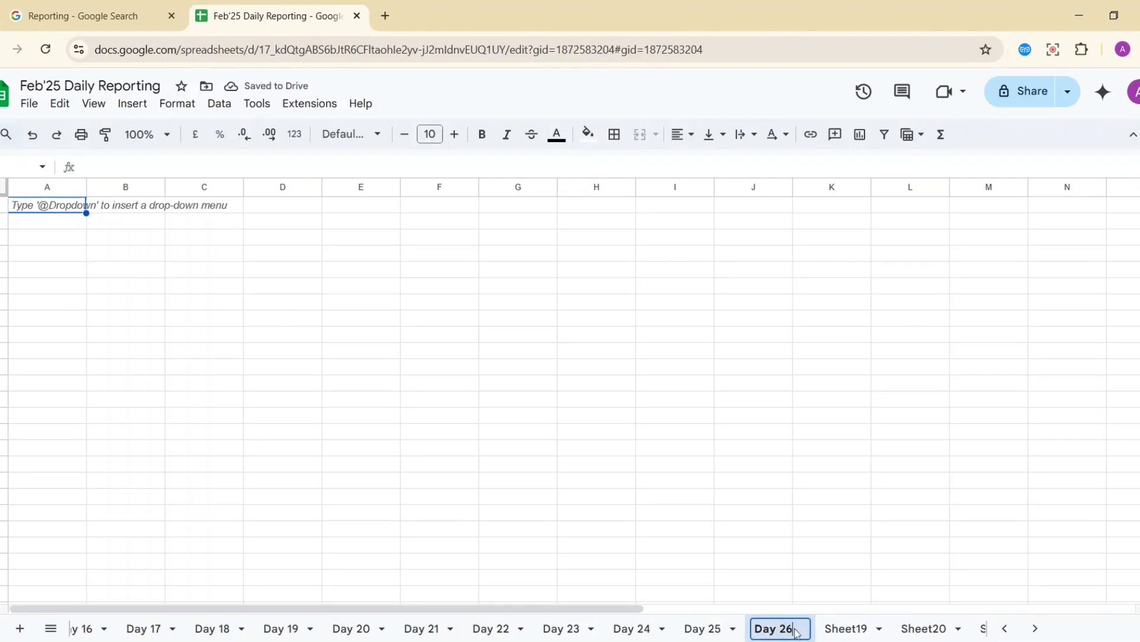
{"action": "key", "text": "Return"}
Rename Sheet19 to Day 27 and start naming Sheet20 'Day28'.
{"action": "left_click", "coordinate": [845, 629]}
{"action": "double_click", "coordinate": [846, 628]}
{"action": "type", "text": "Day 27"}
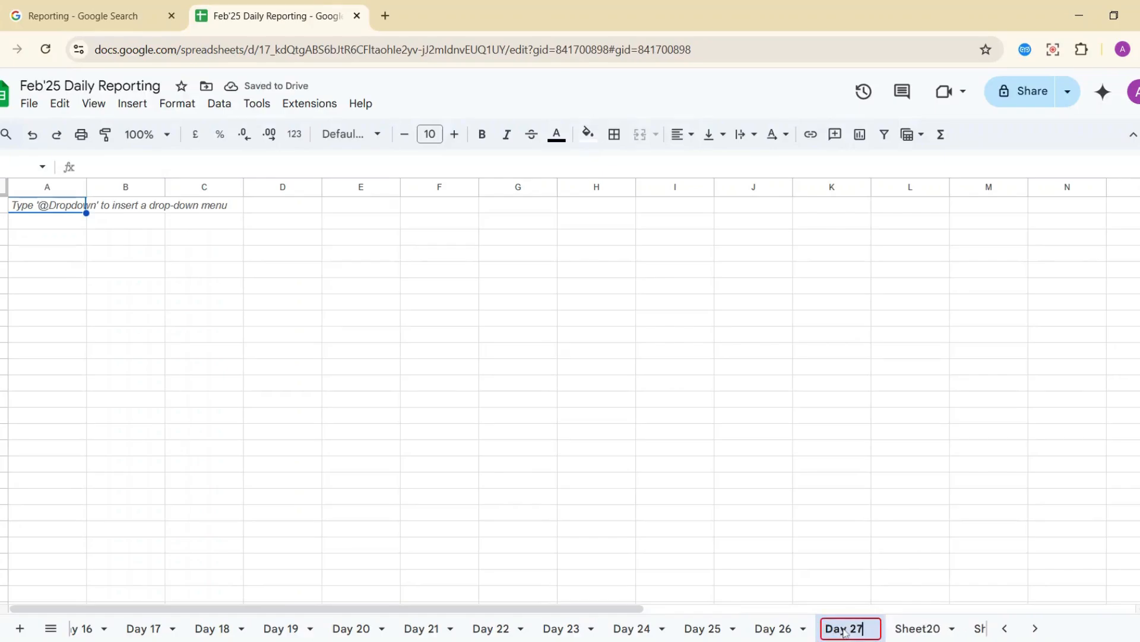
{"action": "key", "text": "Return"}
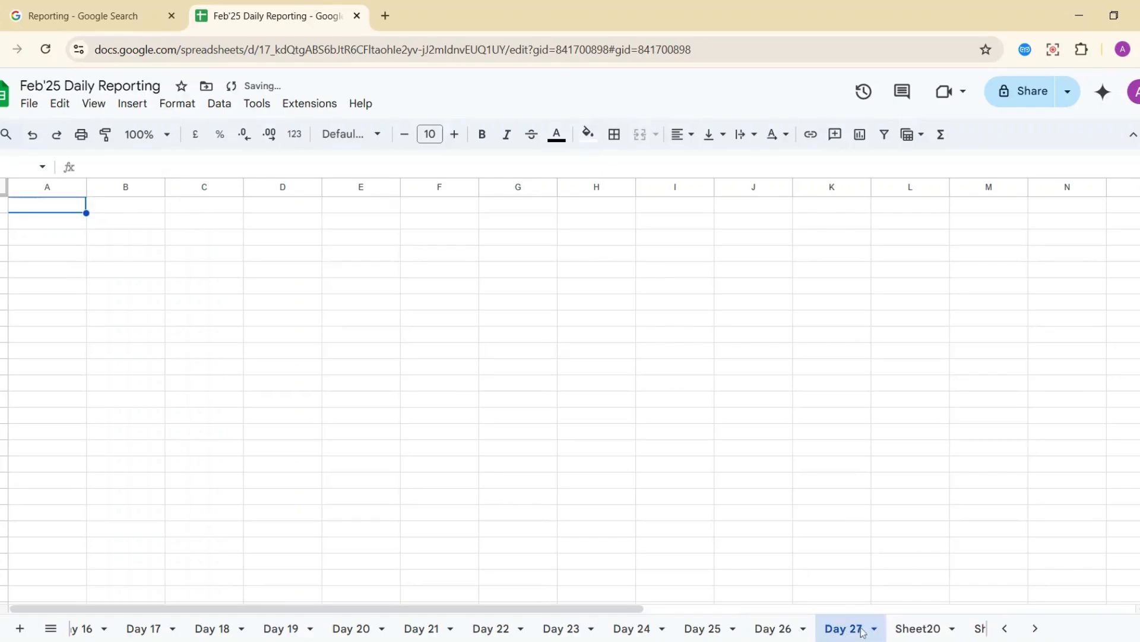
{"action": "double_click", "coordinate": [913, 629]}
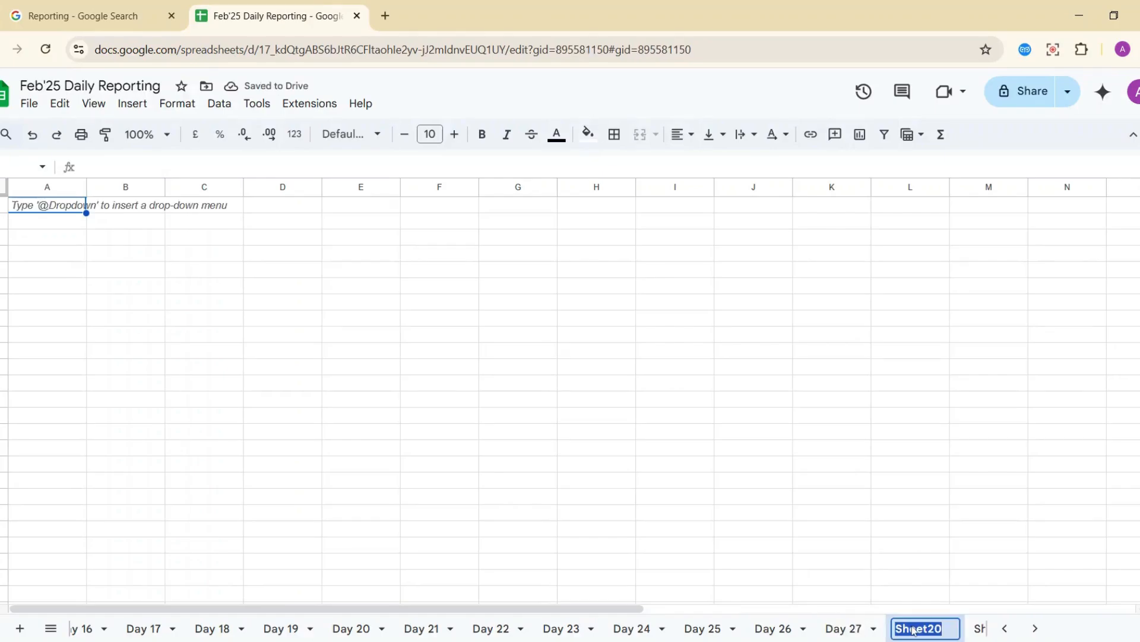
{"action": "type", "text": "Day28"}
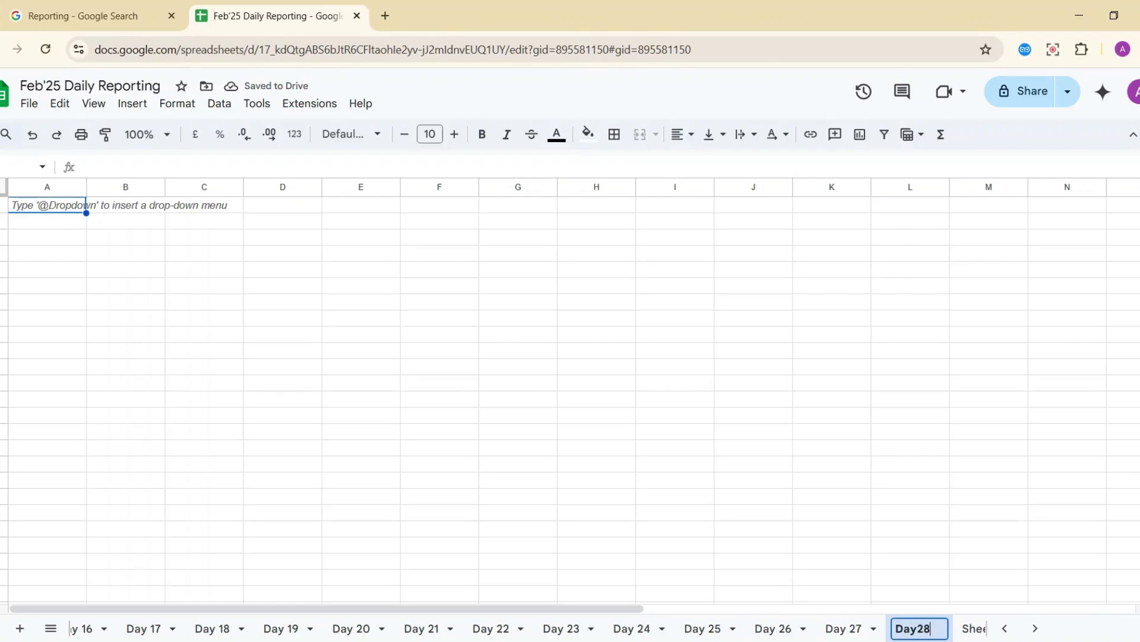
Confirm the Day28 sheet name and create a duplicate of Sheet28.
{"action": "scroll", "coordinate": [967, 631], "scroll_direction": "down", "scroll_amount": 4}
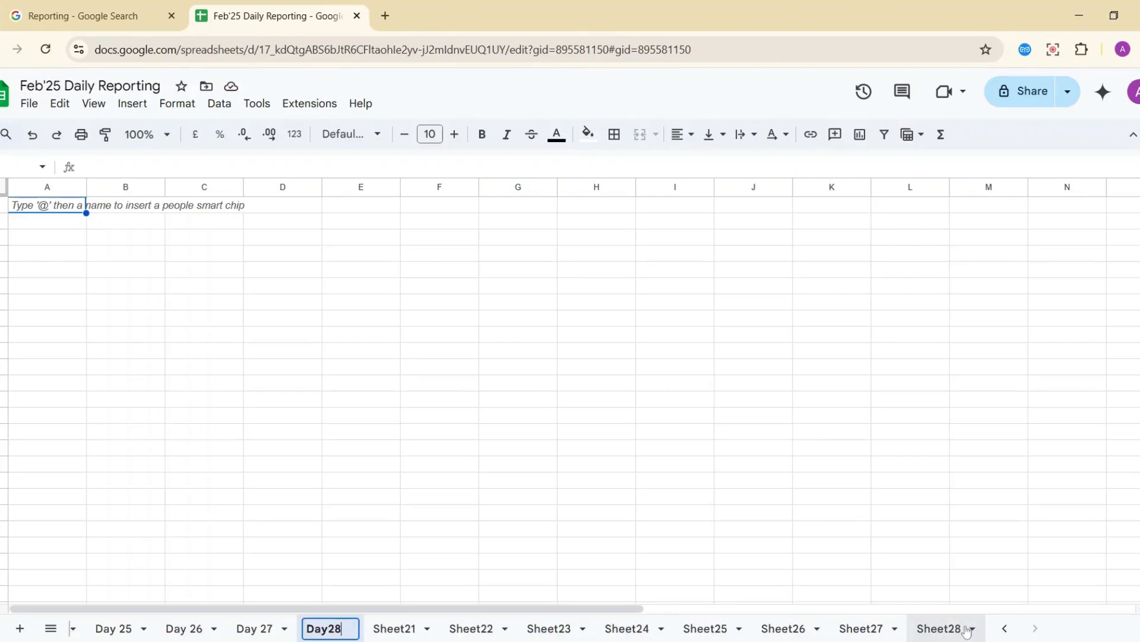
{"action": "left_click", "coordinate": [984, 628]}
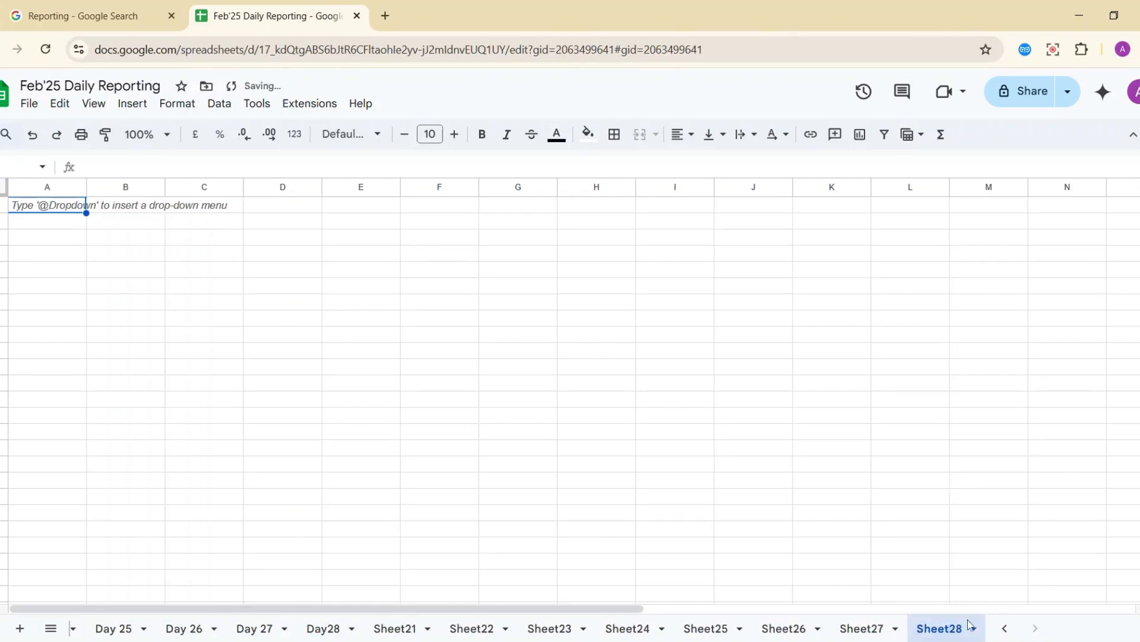
{"action": "left_click", "coordinate": [972, 627]}
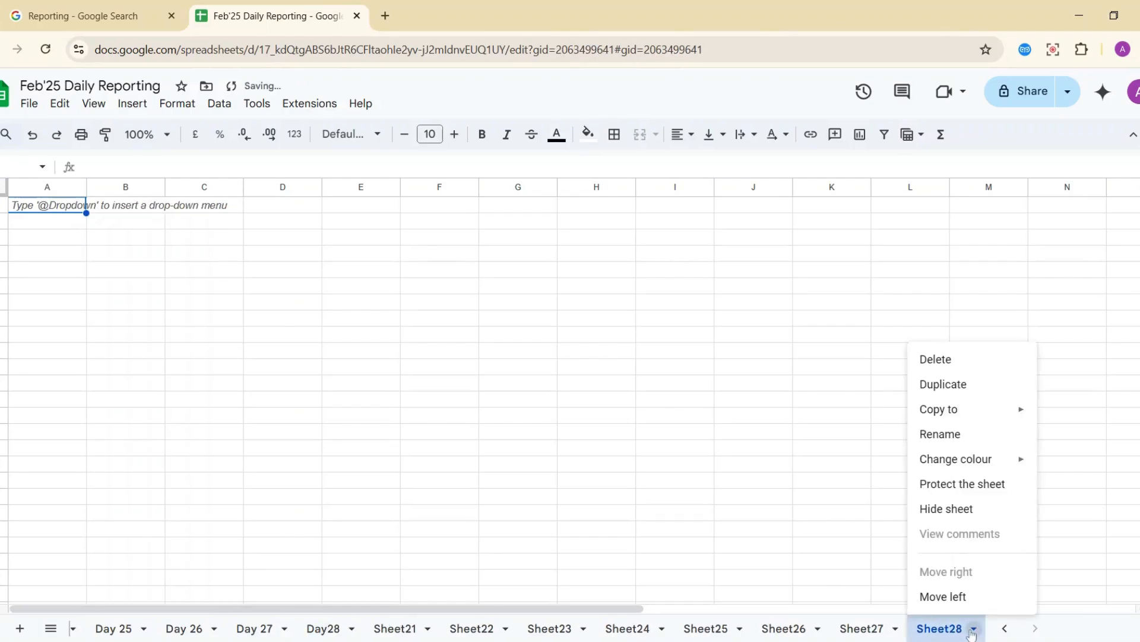
{"action": "left_click", "coordinate": [945, 395]}
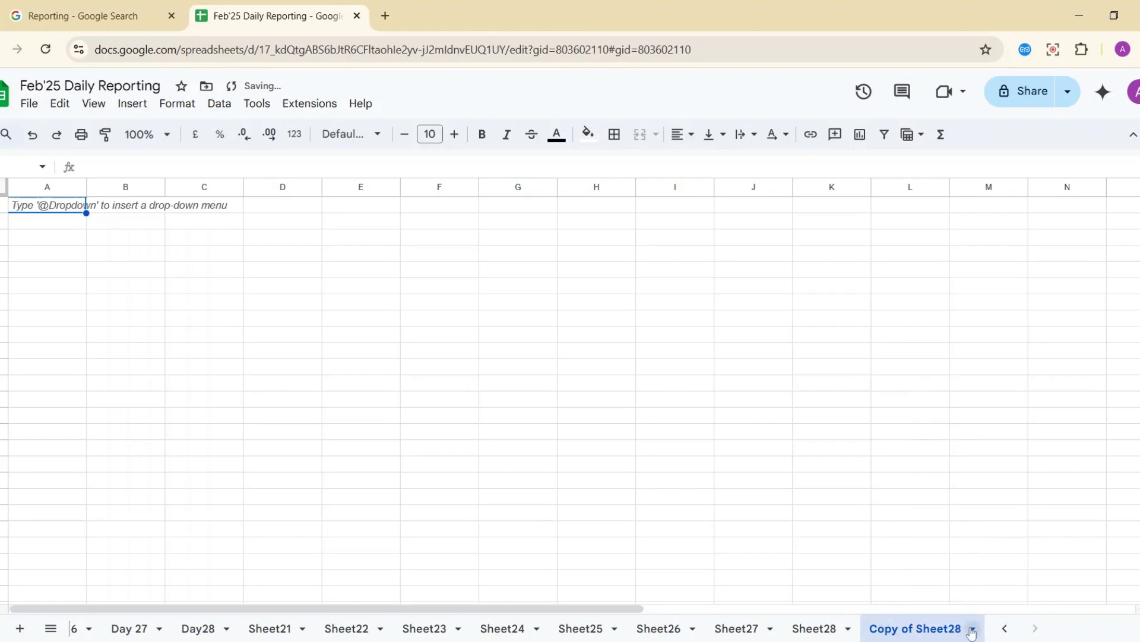
{"action": "scroll", "coordinate": [573, 628], "scroll_direction": "up", "scroll_amount": 10}
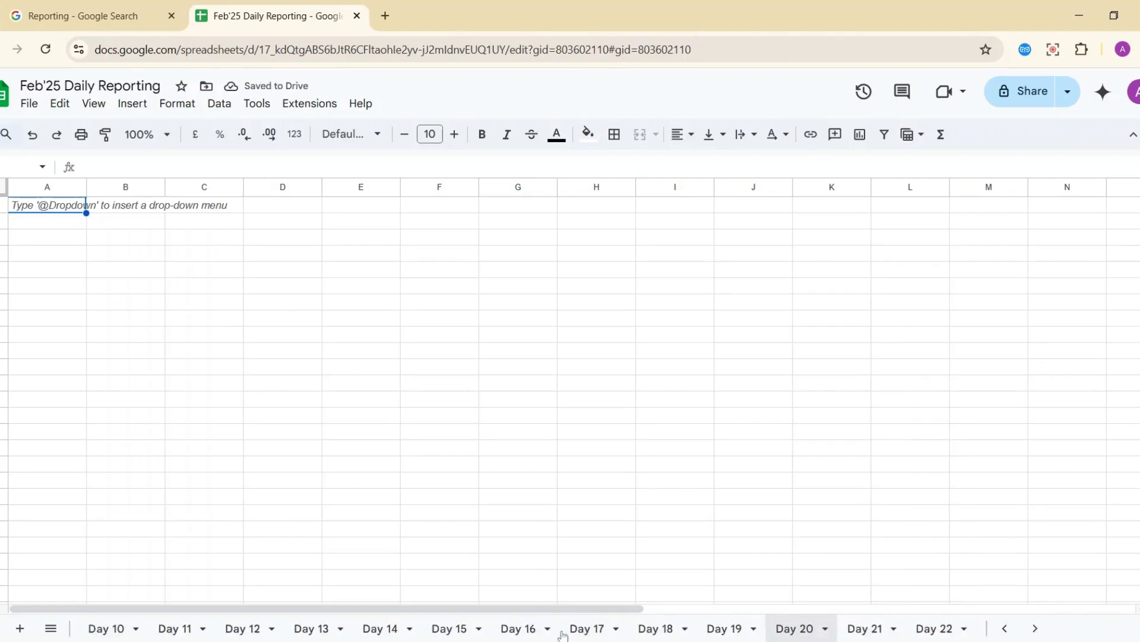
{"action": "scroll", "coordinate": [562, 635], "scroll_direction": "up", "scroll_amount": 10}
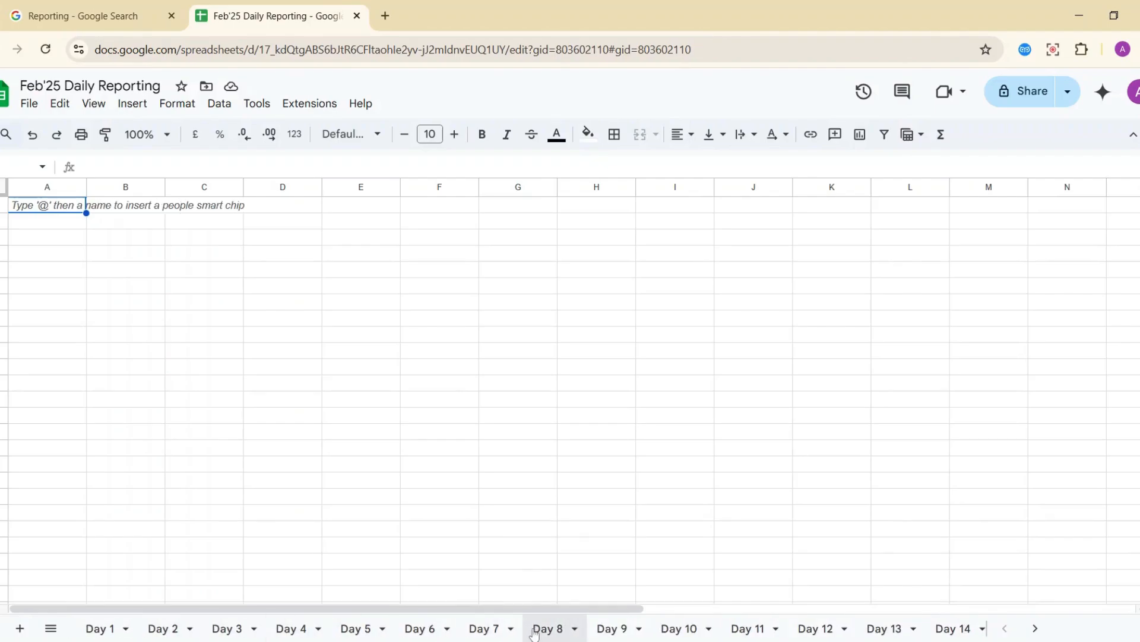
{"action": "scroll", "coordinate": [748, 629], "scroll_direction": "down", "scroll_amount": 5}
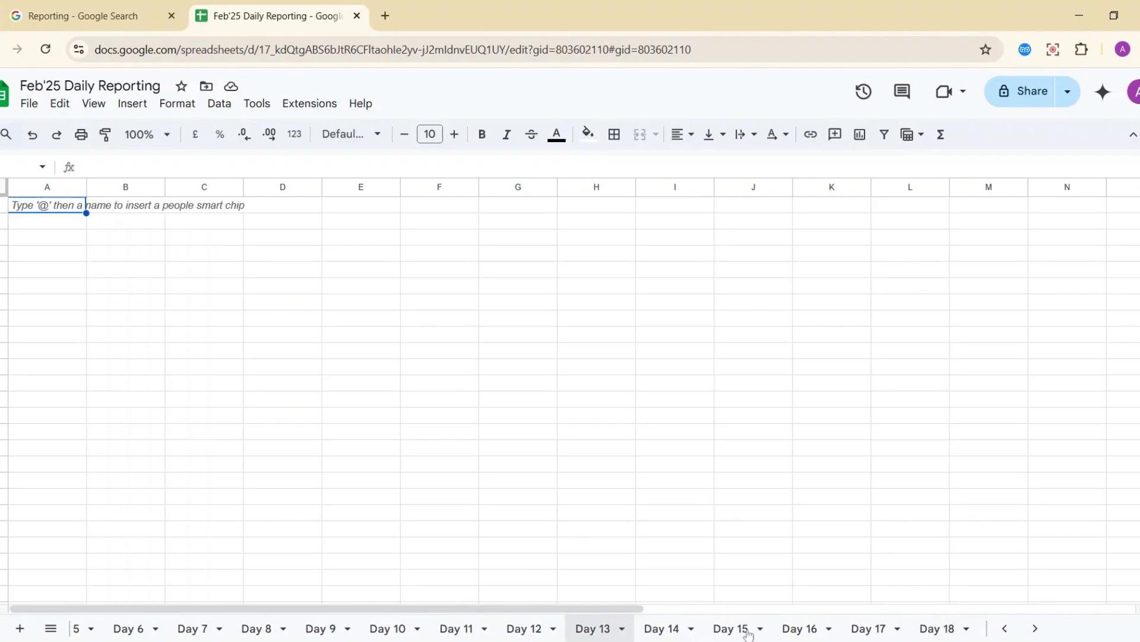
{"action": "scroll", "coordinate": [748, 630], "scroll_direction": "down", "scroll_amount": 7}
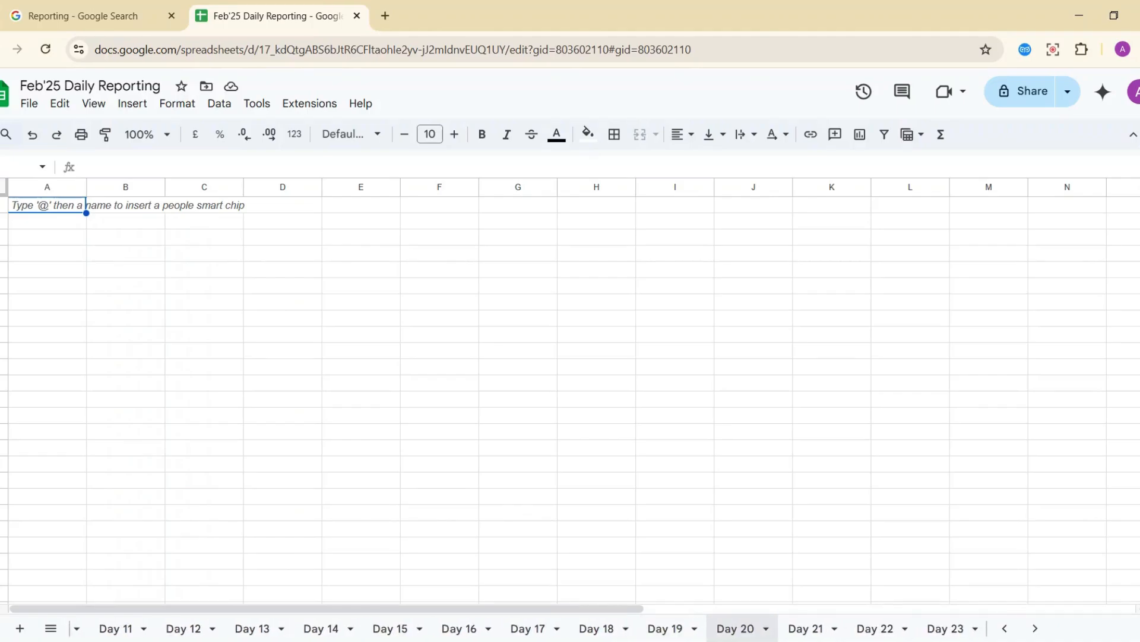
{"action": "scroll", "coordinate": [683, 628], "scroll_direction": "down", "scroll_amount": 7}
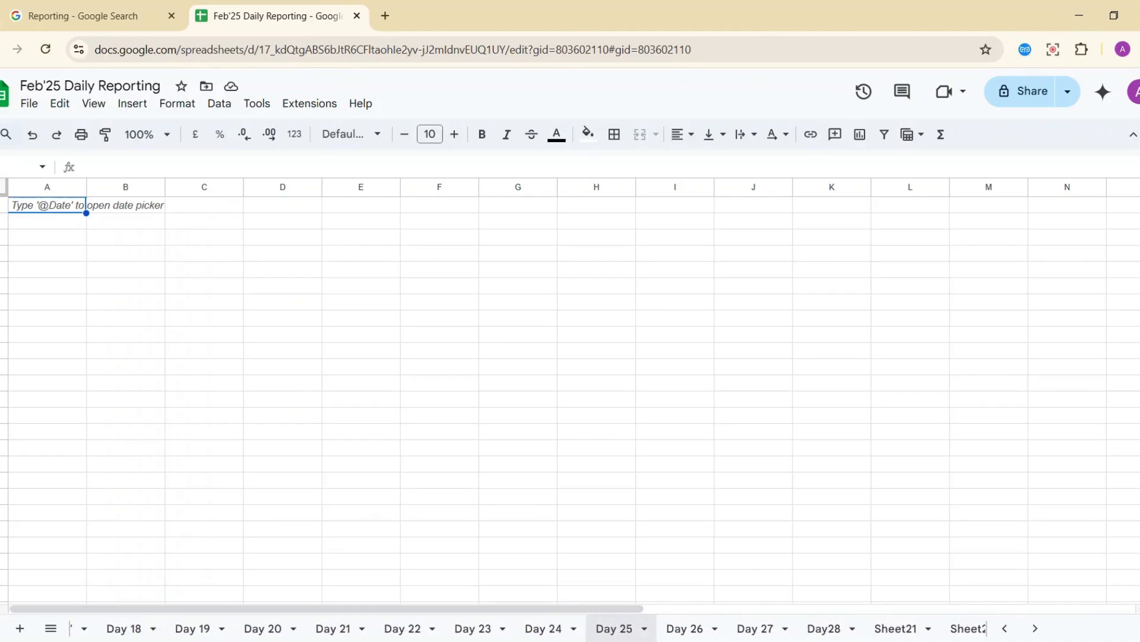
{"action": "scroll", "coordinate": [909, 629], "scroll_direction": "down", "scroll_amount": 1}
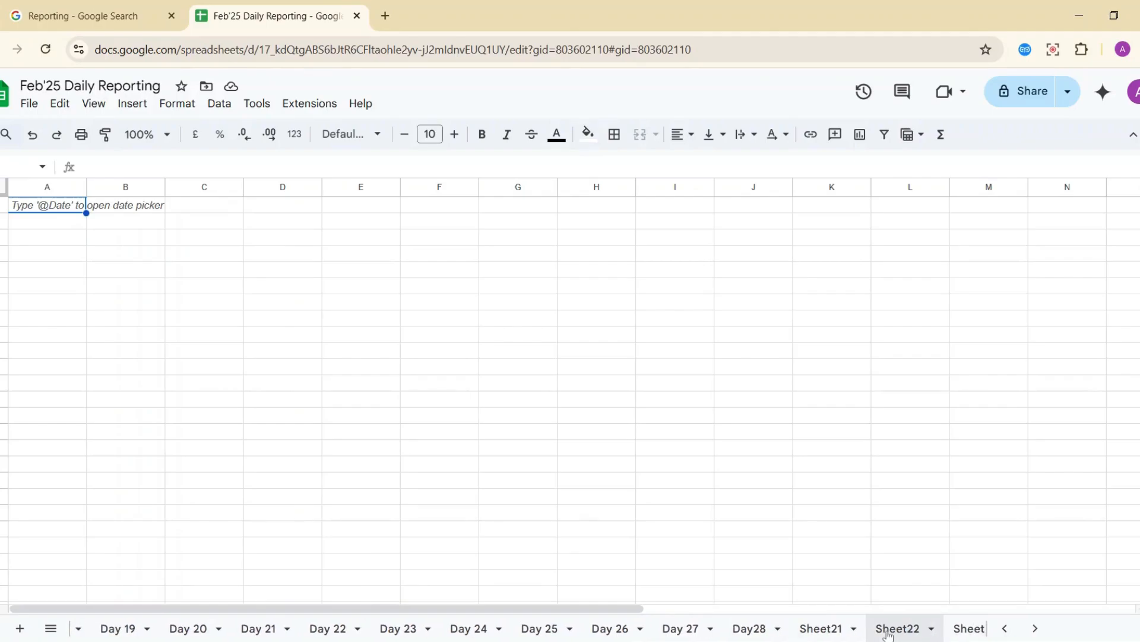
Delete the empty Sheet21 and Sheet22.
{"action": "left_click", "coordinate": [854, 631]}
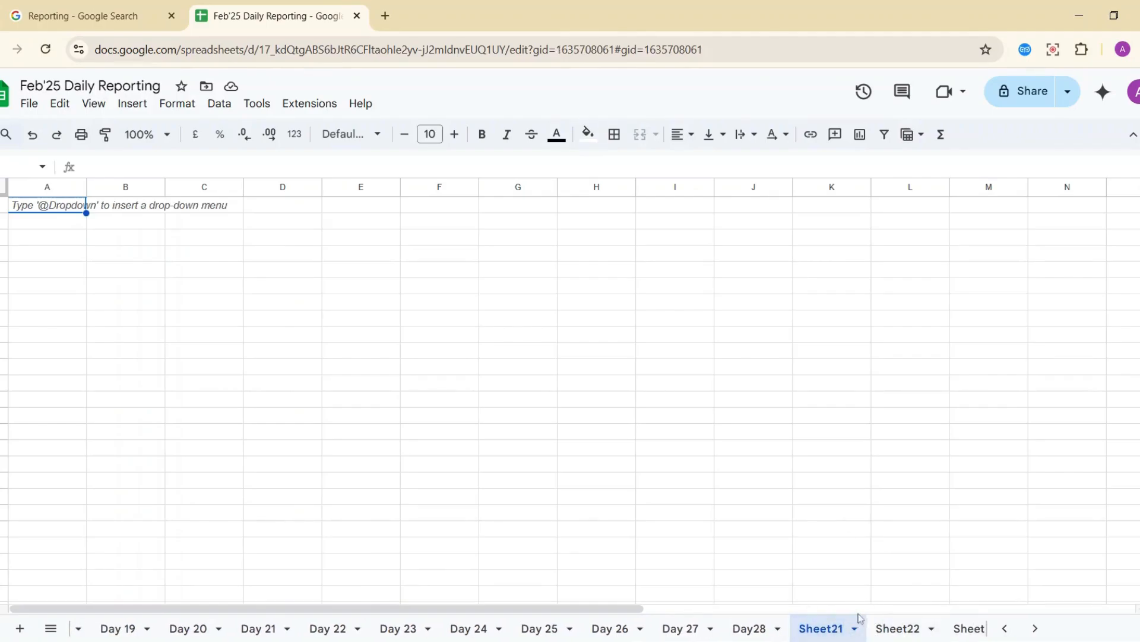
{"action": "left_click", "coordinate": [854, 630]}
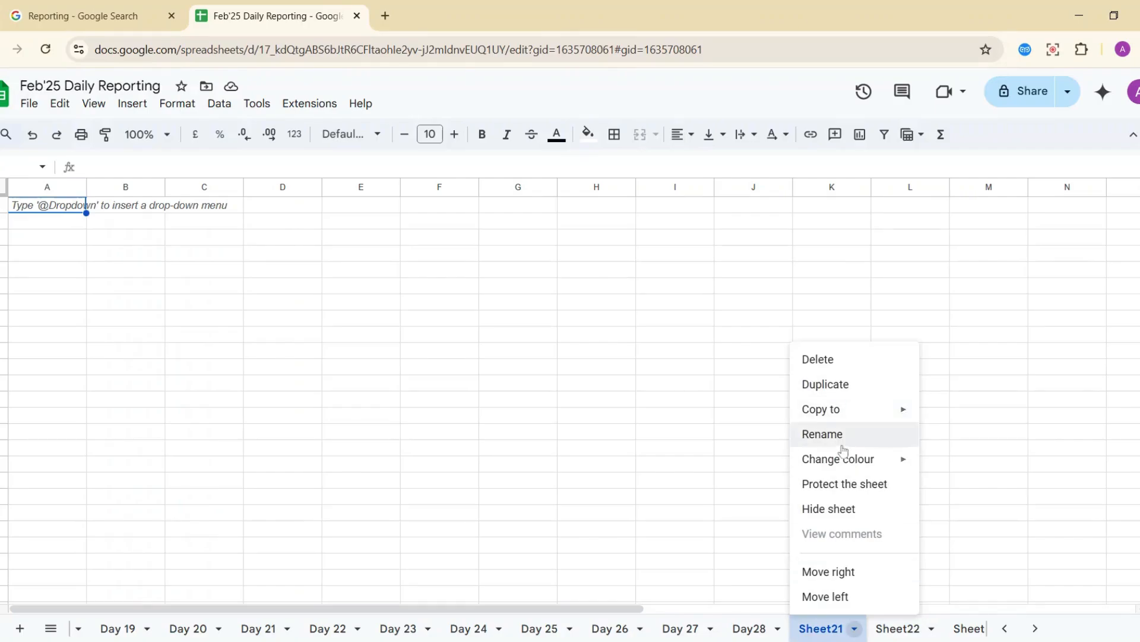
{"action": "left_click", "coordinate": [829, 360]}
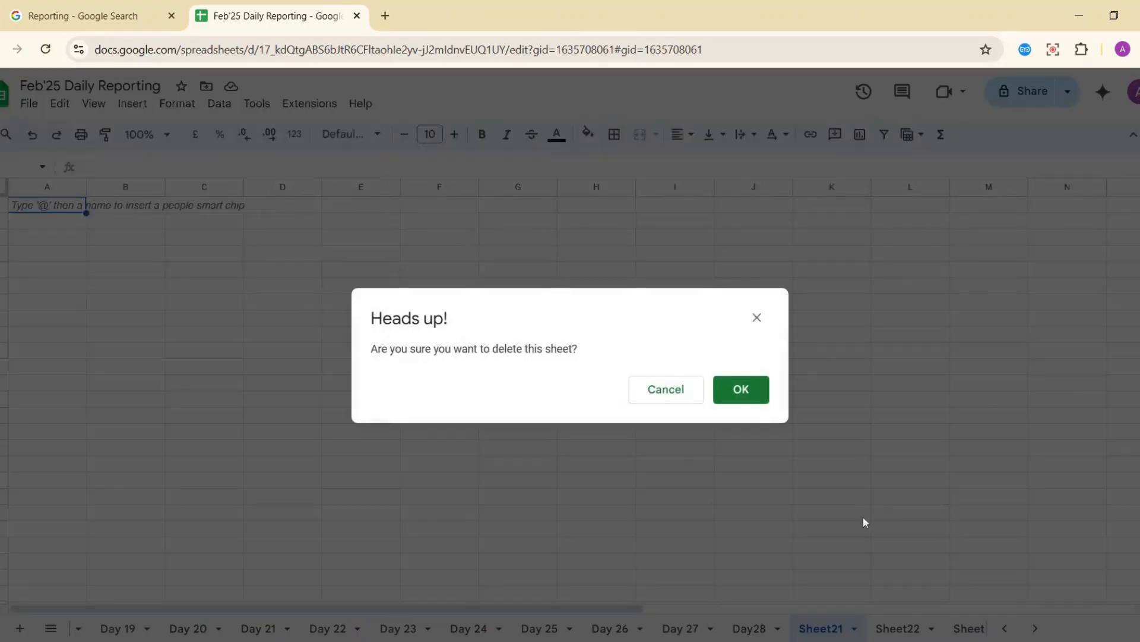
{"action": "left_click", "coordinate": [741, 390]}
{"action": "left_click", "coordinate": [844, 627]}
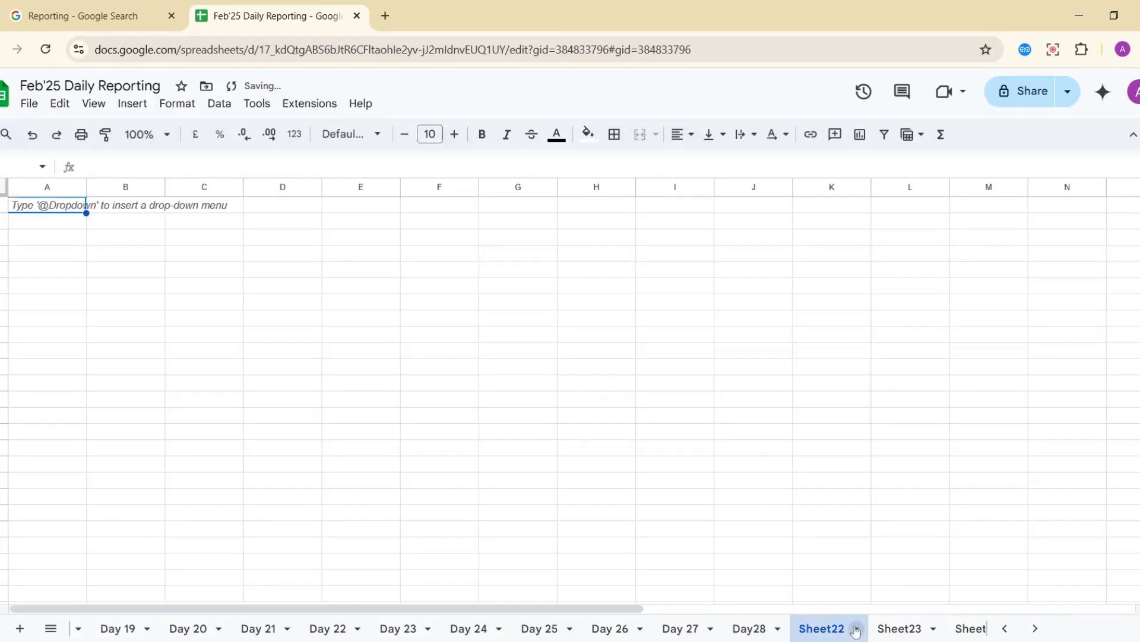
{"action": "left_click", "coordinate": [856, 628]}
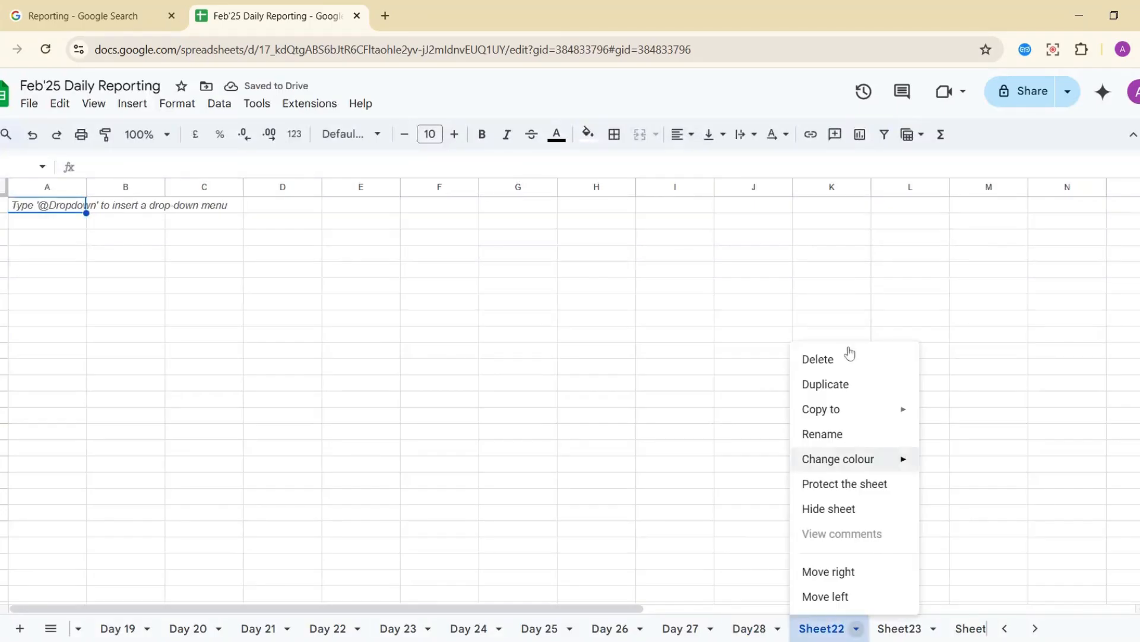
{"action": "left_click", "coordinate": [846, 359]}
{"action": "left_click", "coordinate": [739, 389]}
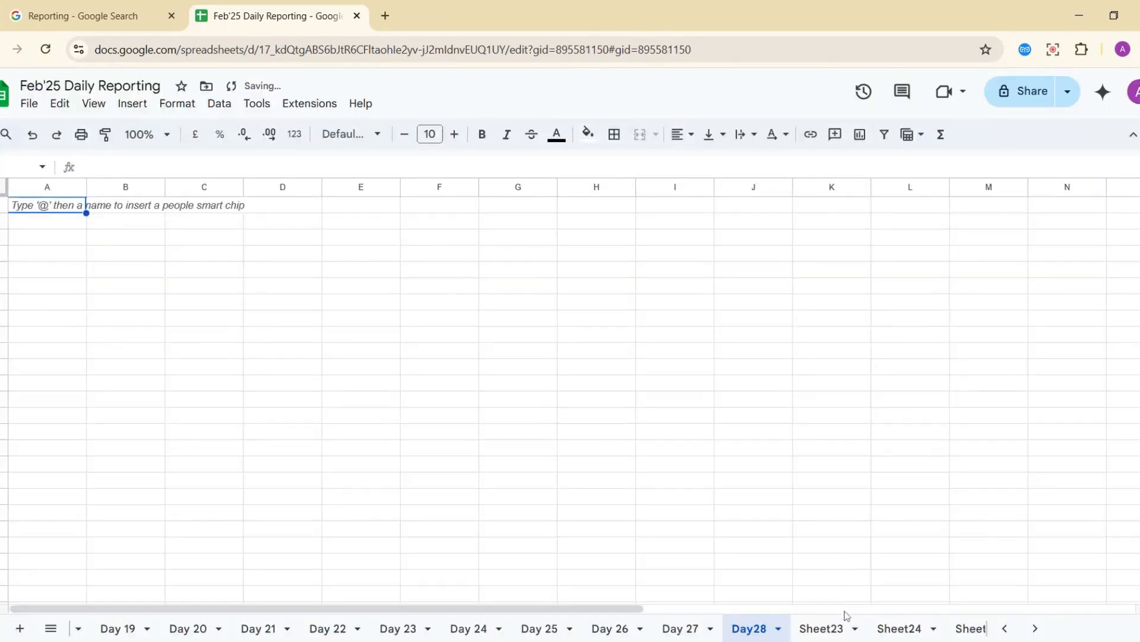
Delete the empty Sheet23 and Sheet24.
{"action": "left_click", "coordinate": [846, 628]}
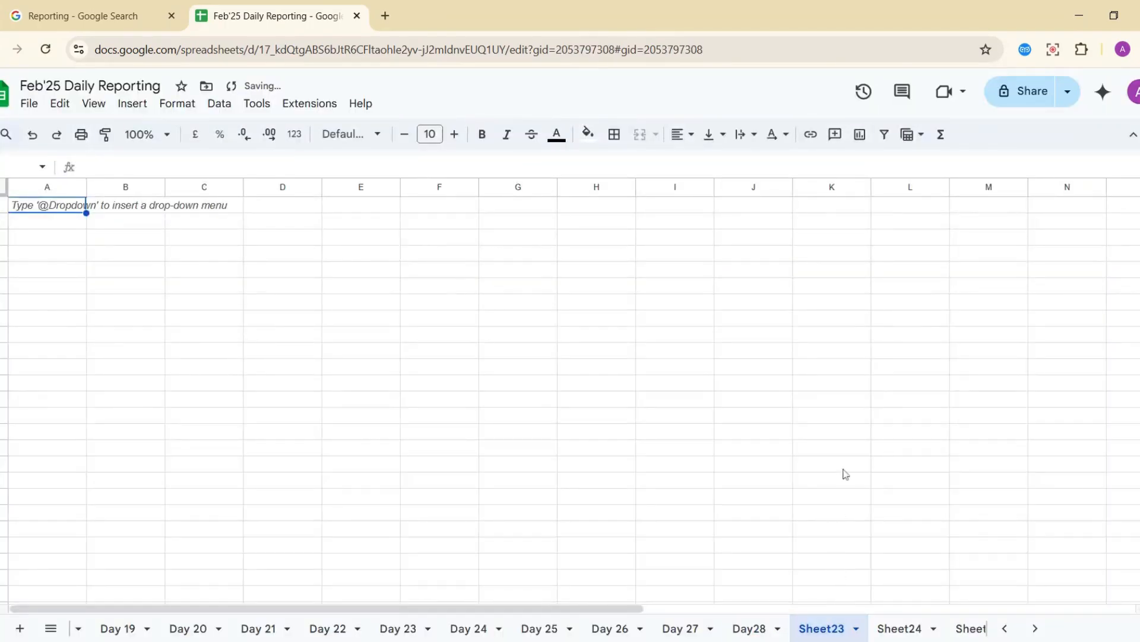
{"action": "left_click", "coordinate": [856, 629]}
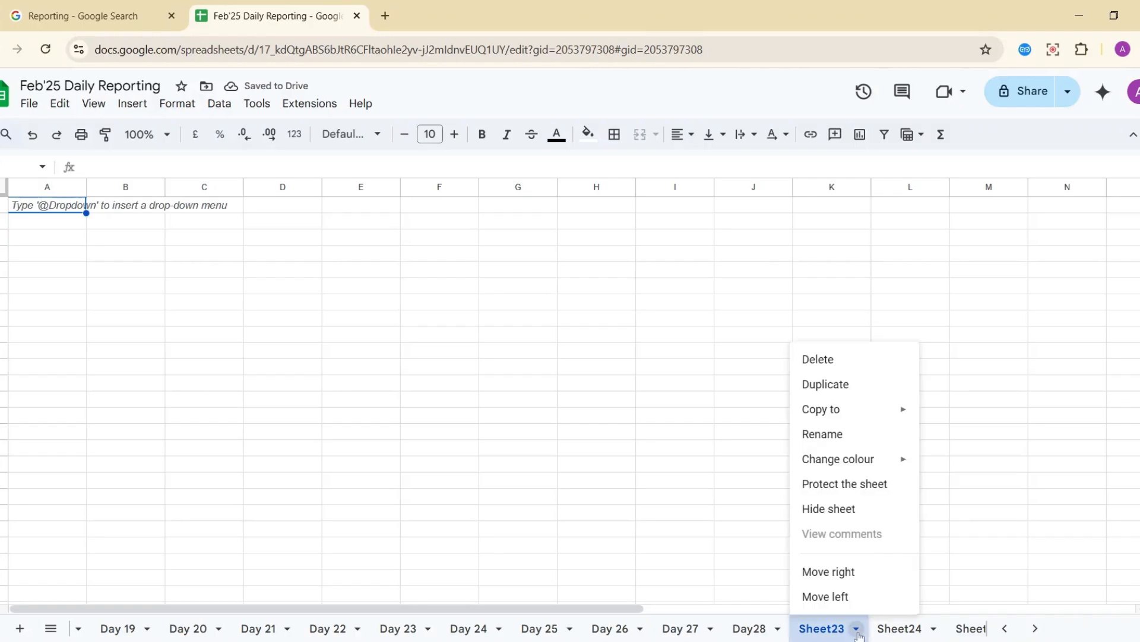
{"action": "left_click", "coordinate": [843, 366]}
{"action": "left_click", "coordinate": [744, 399]}
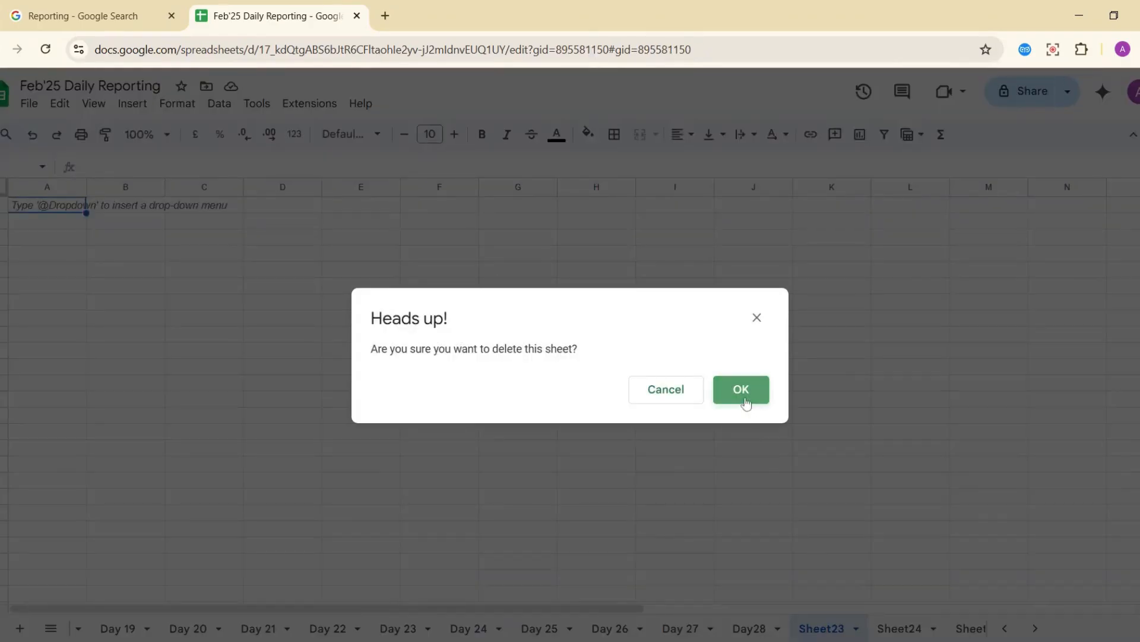
{"action": "left_click", "coordinate": [855, 630]}
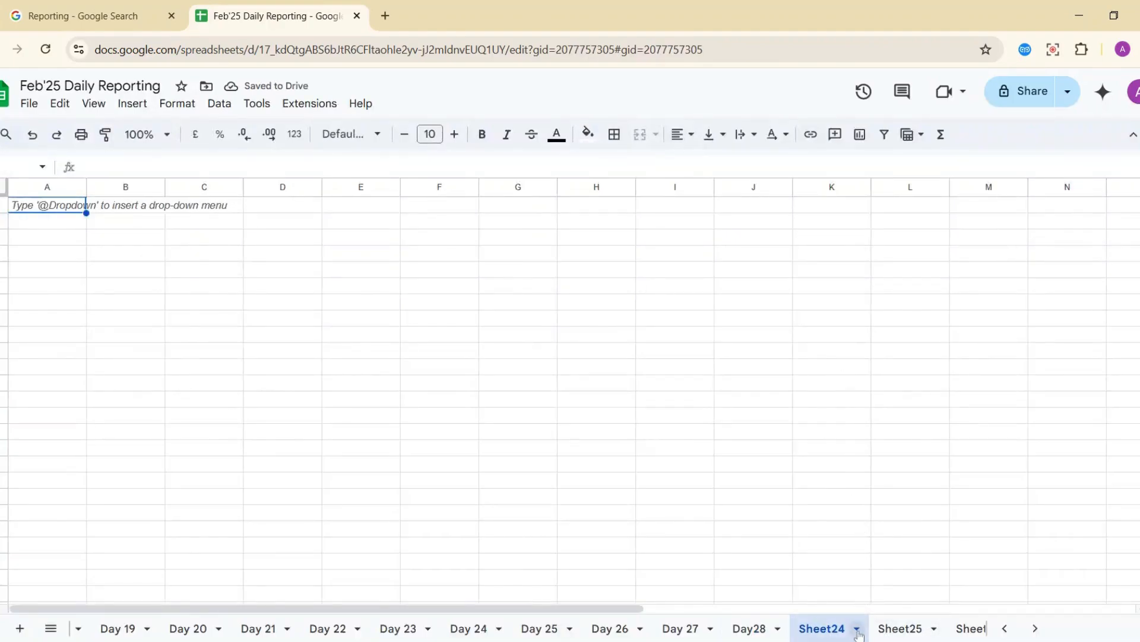
{"action": "left_click", "coordinate": [856, 629]}
{"action": "left_click", "coordinate": [824, 360]}
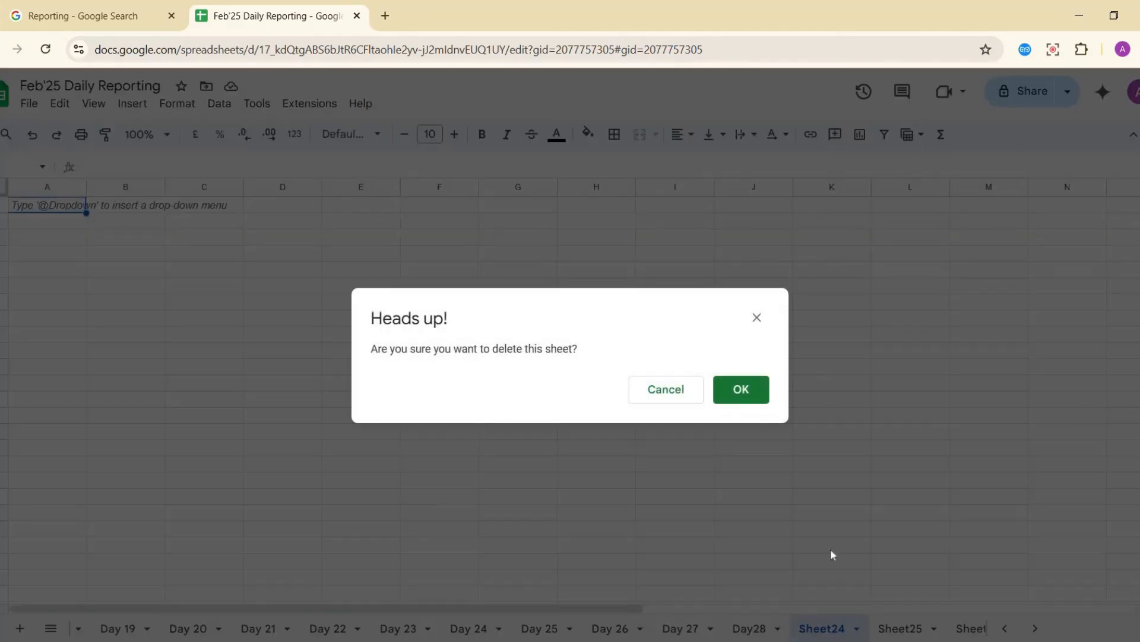
{"action": "left_click", "coordinate": [740, 389]}
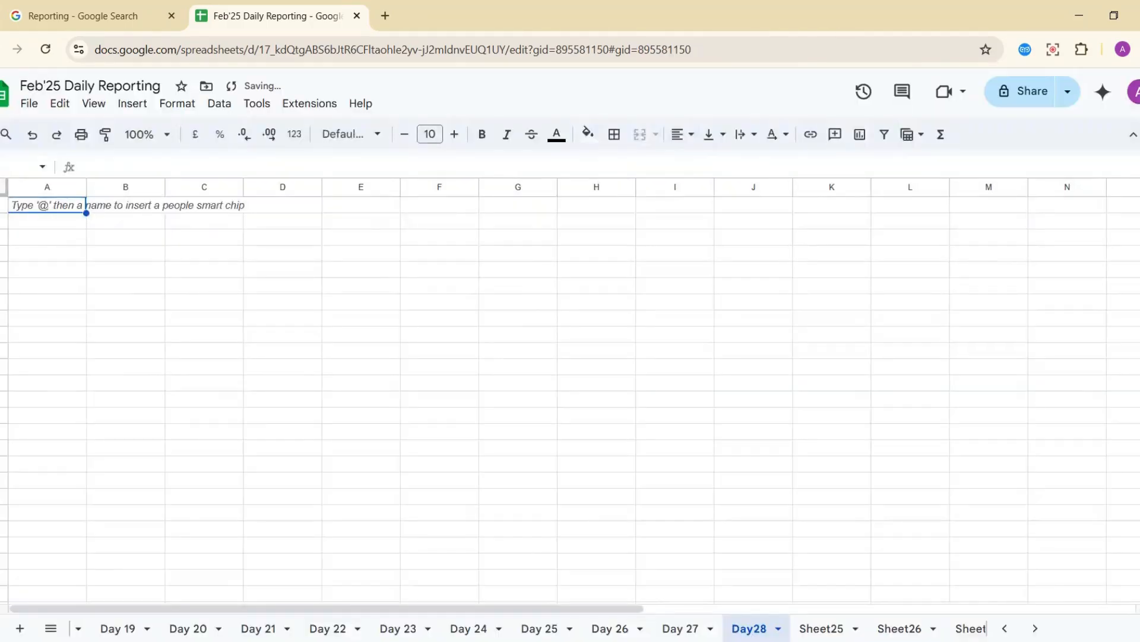
Delete the empty Sheet25 and Sheet26.
{"action": "left_click", "coordinate": [852, 631]}
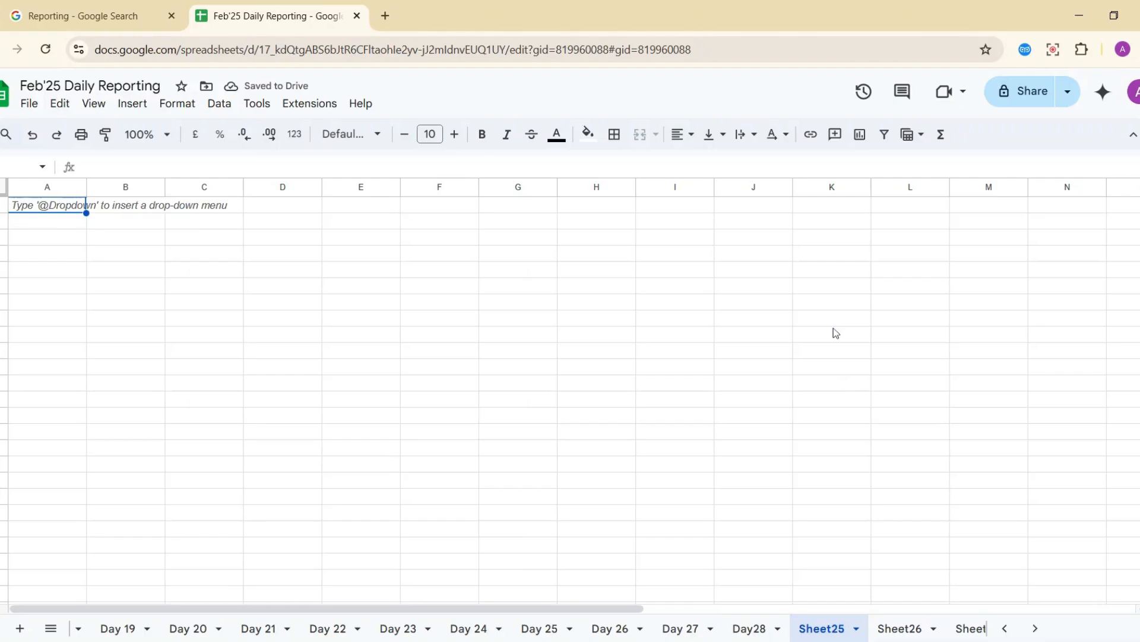
{"action": "left_click", "coordinate": [856, 629]}
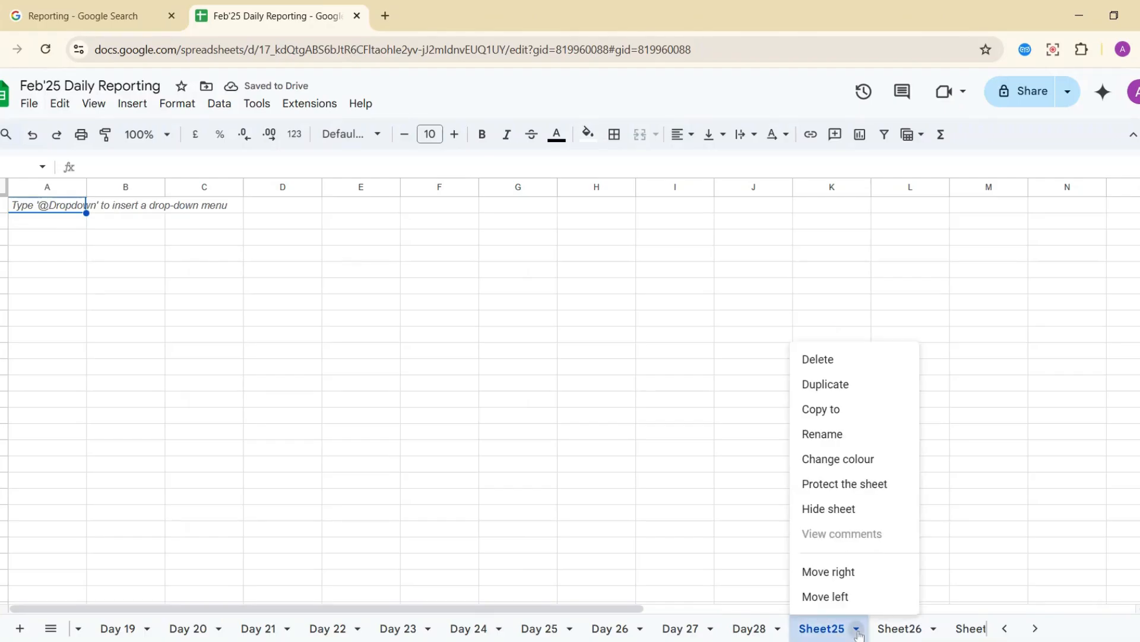
{"action": "left_click", "coordinate": [831, 360]}
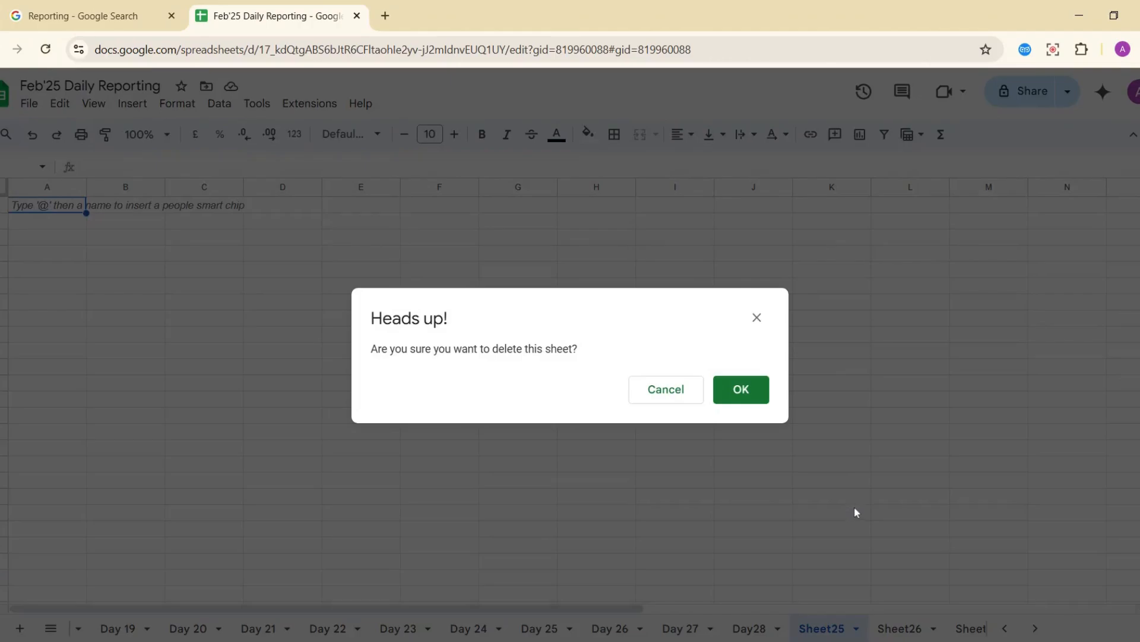
{"action": "left_click", "coordinate": [740, 390]}
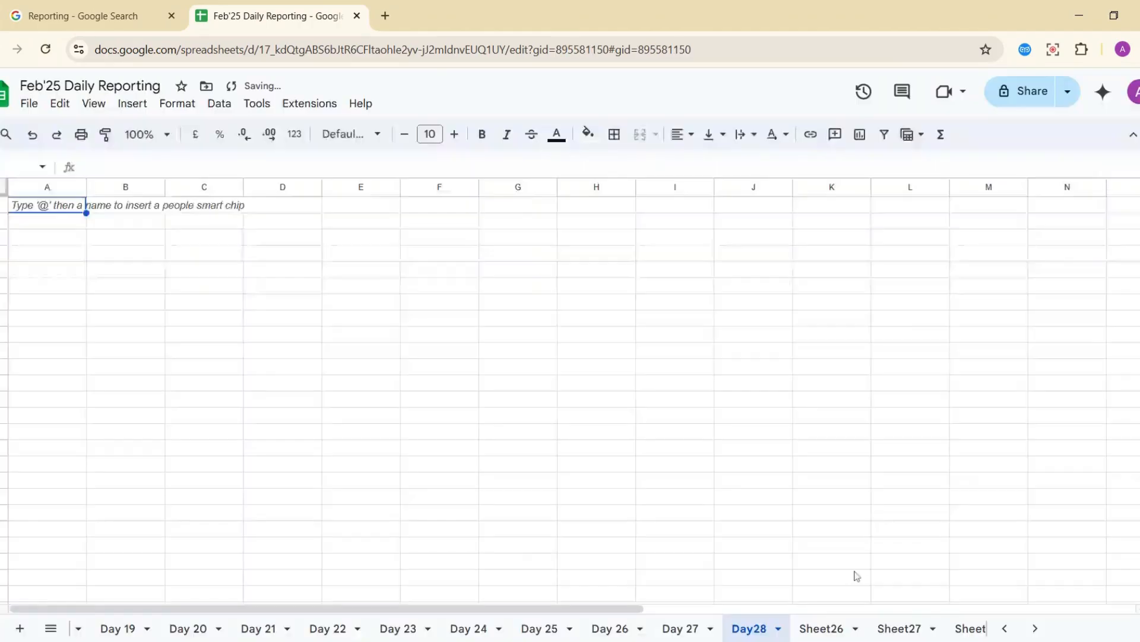
{"action": "left_click", "coordinate": [860, 632]}
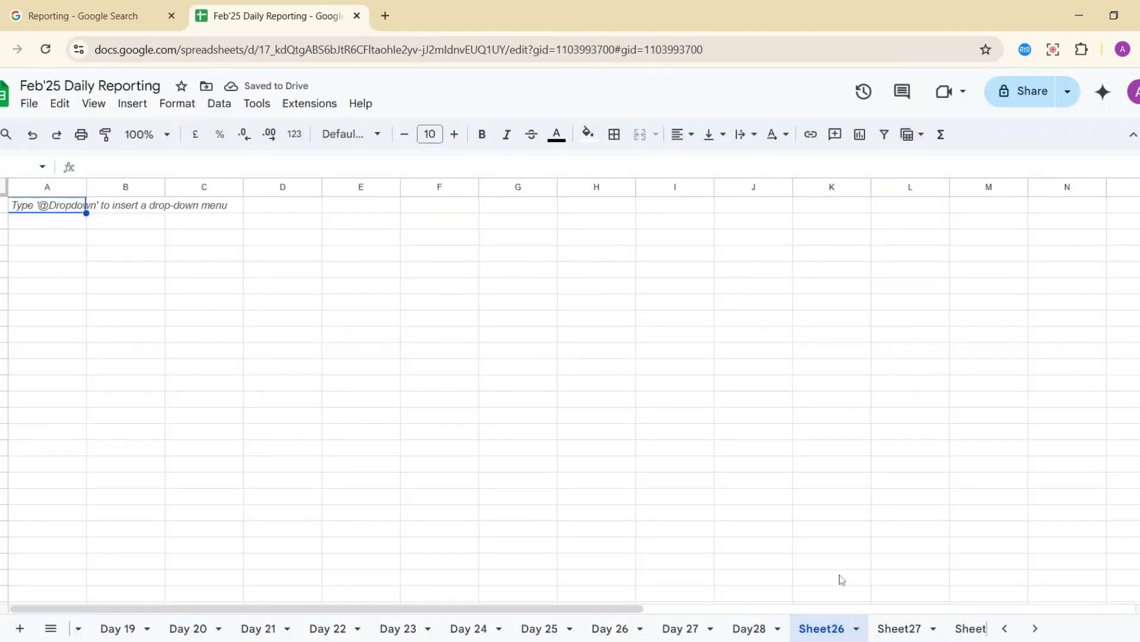
{"action": "left_click", "coordinate": [858, 630]}
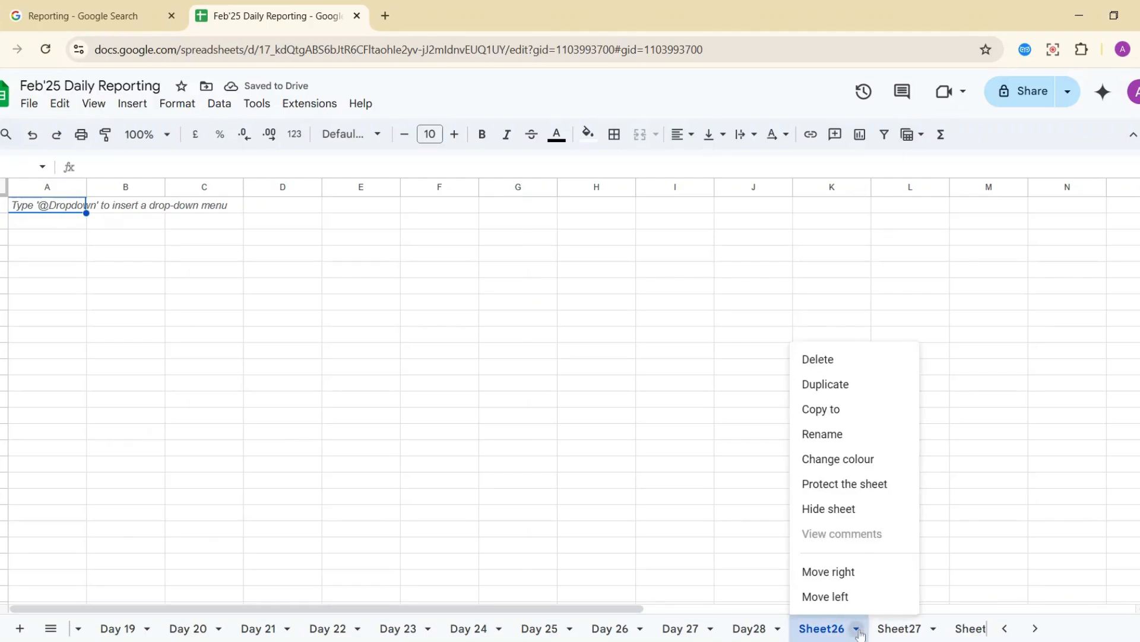
{"action": "left_click", "coordinate": [845, 366]}
{"action": "left_click", "coordinate": [731, 387]}
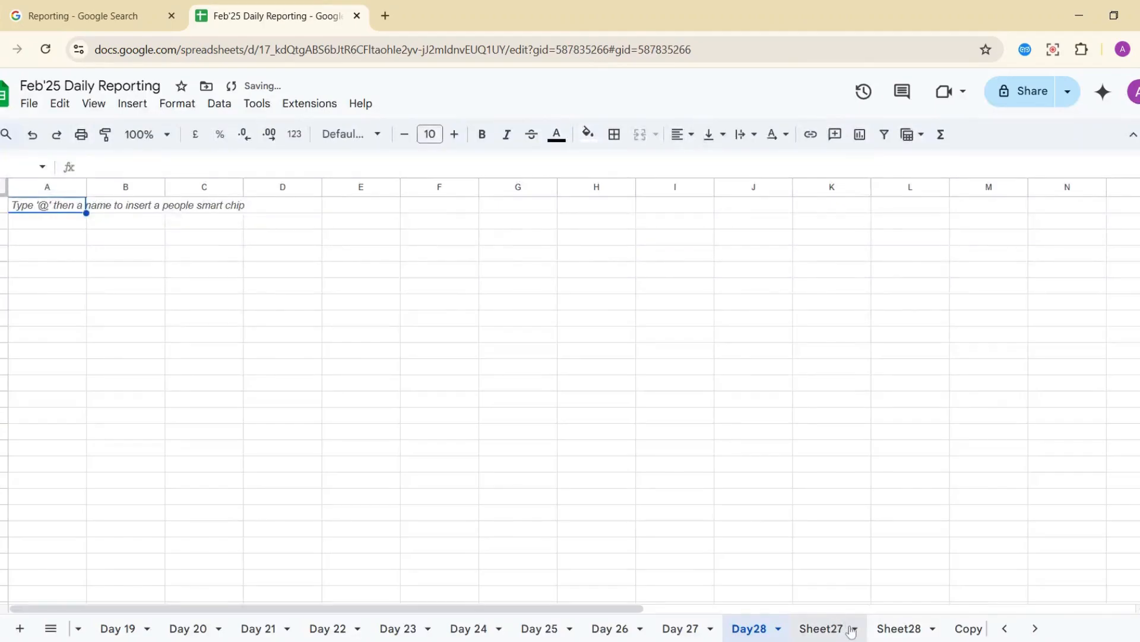
Delete the empty Sheet27 and Sheet28.
{"action": "left_click", "coordinate": [850, 630]}
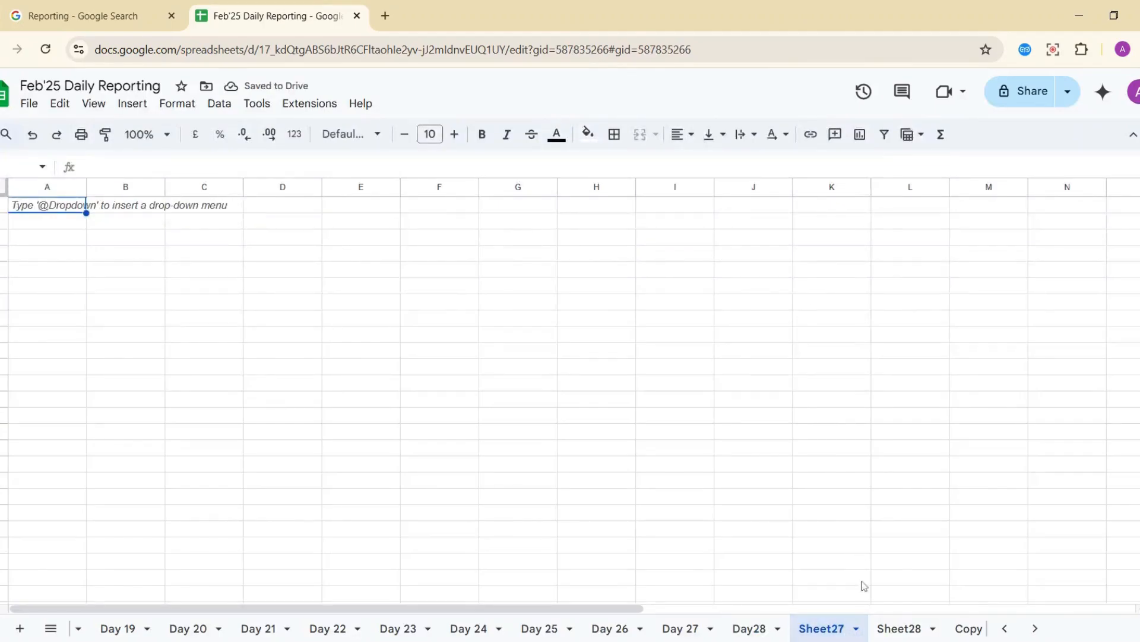
{"action": "left_click", "coordinate": [855, 629]}
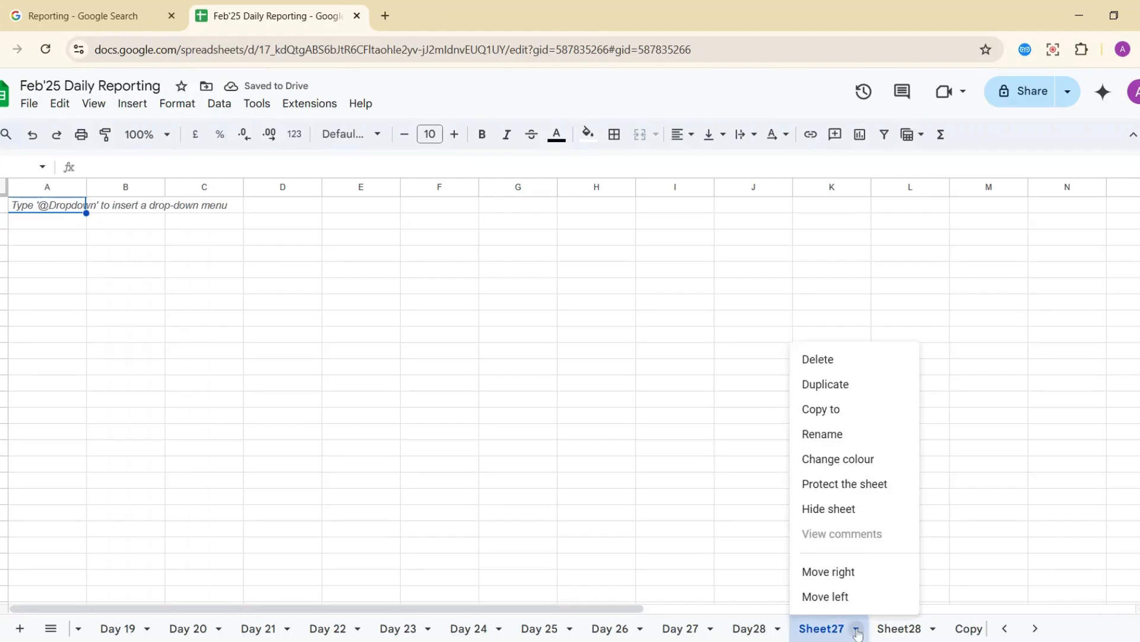
{"action": "left_click", "coordinate": [830, 364]}
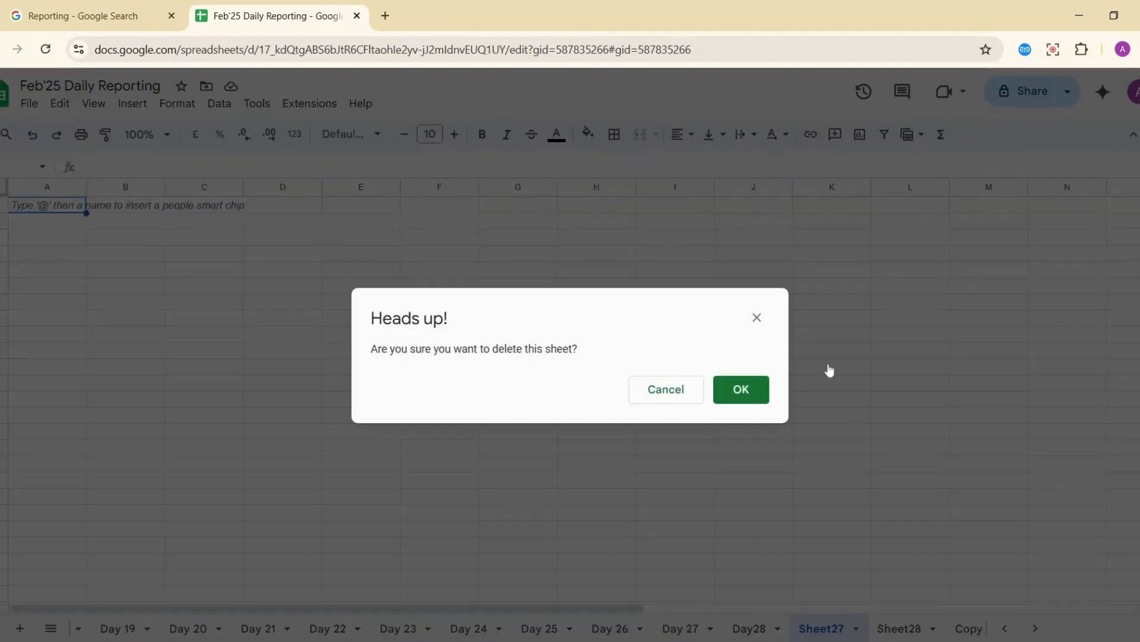
{"action": "left_click", "coordinate": [735, 390]}
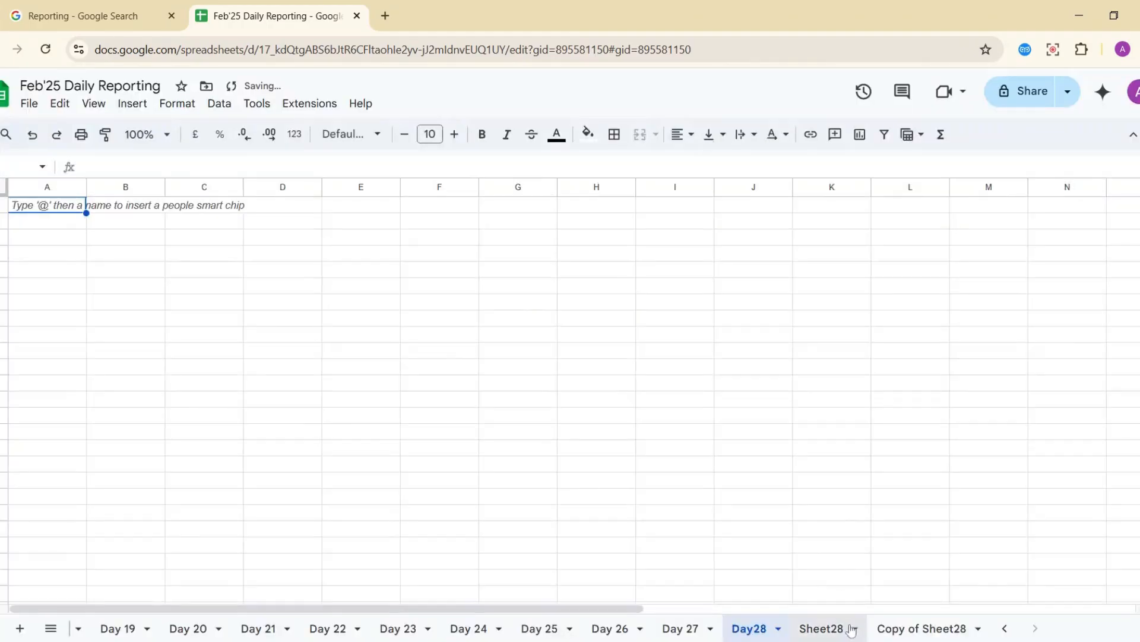
{"action": "left_click", "coordinate": [854, 631]}
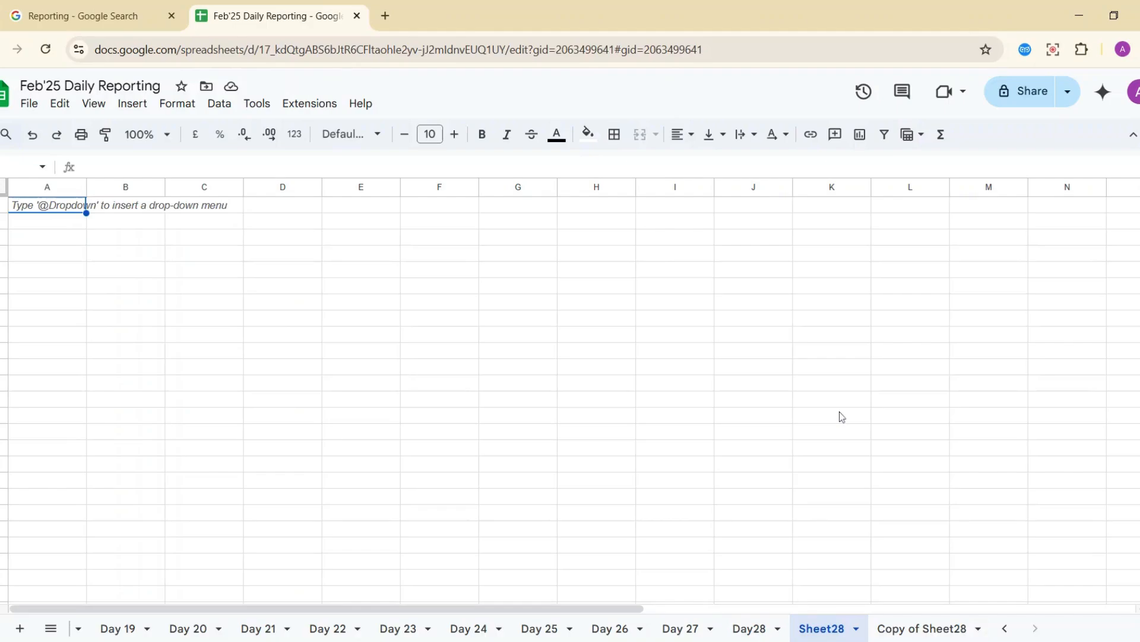
{"action": "left_click", "coordinate": [856, 628]}
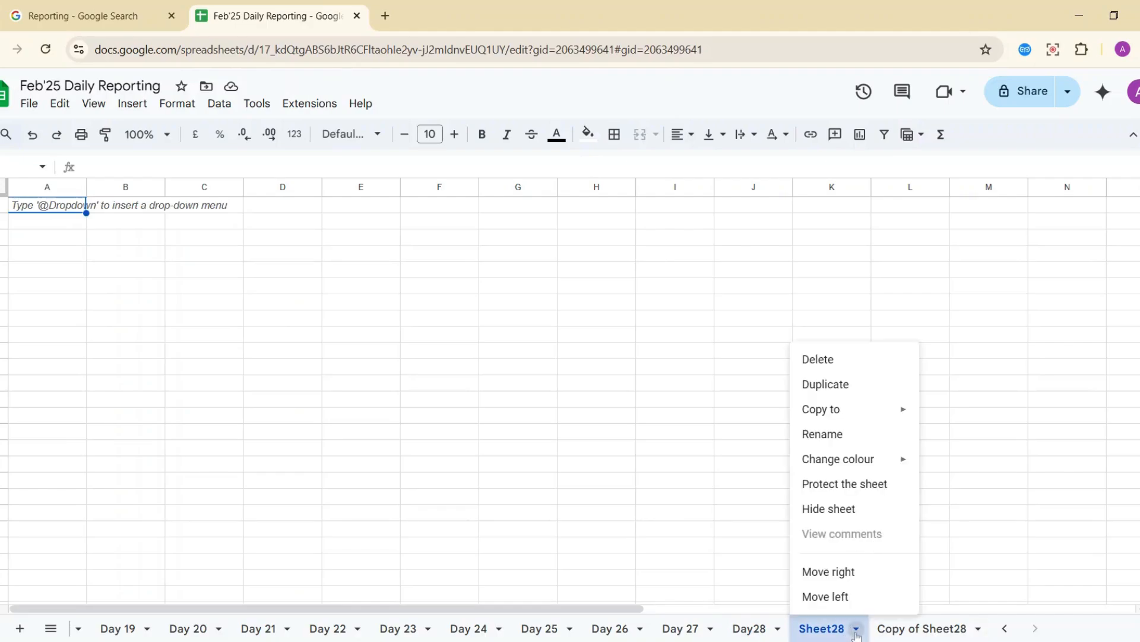
{"action": "left_click", "coordinate": [821, 363]}
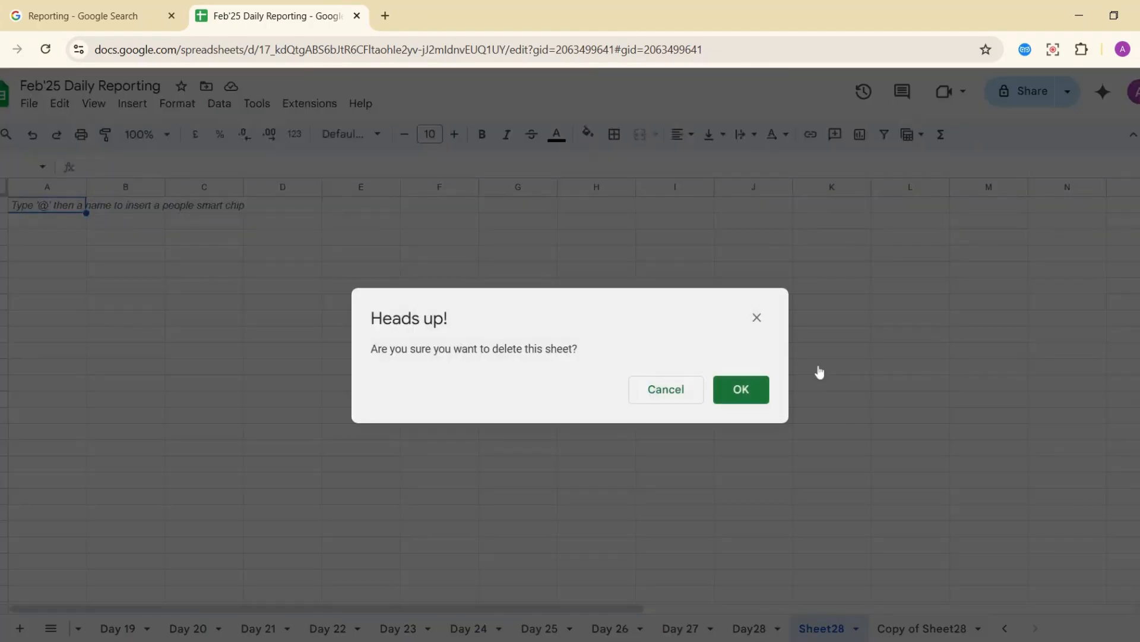
{"action": "left_click", "coordinate": [741, 390]}
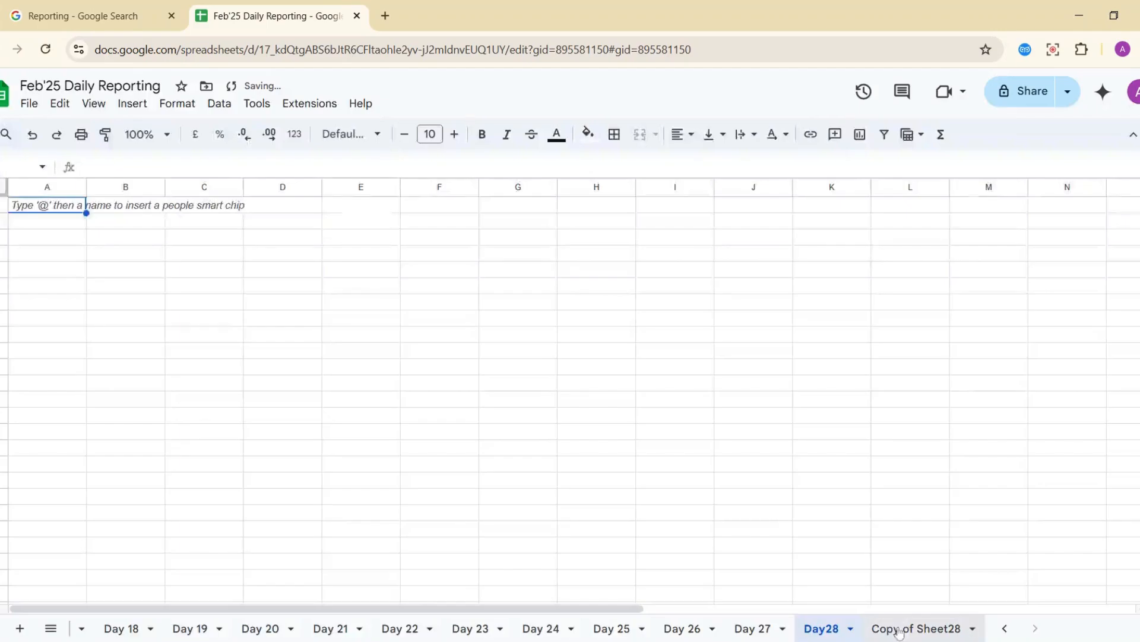
Delete the Copy of Sheet28 sheet.
{"action": "left_click", "coordinate": [974, 633]}
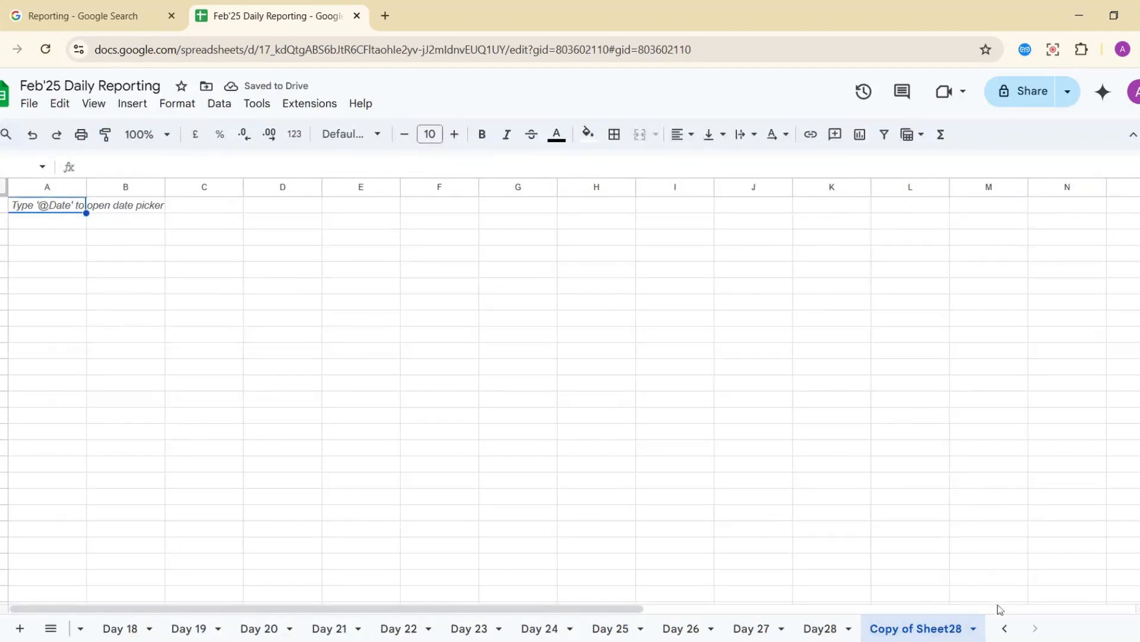
{"action": "left_click", "coordinate": [973, 630]}
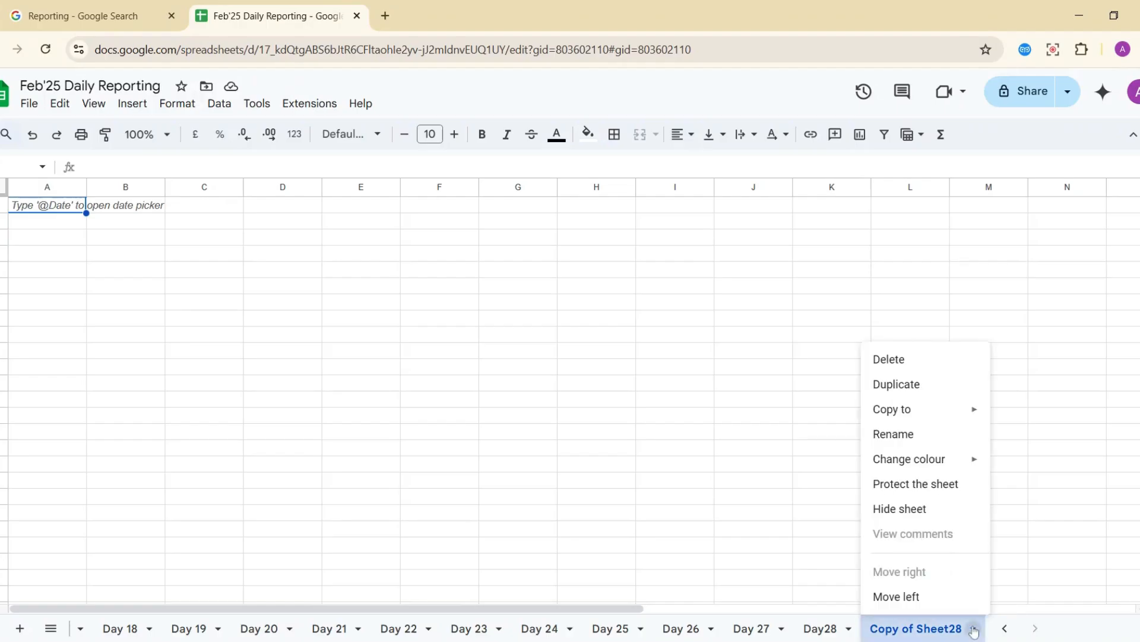
{"action": "left_click", "coordinate": [906, 367]}
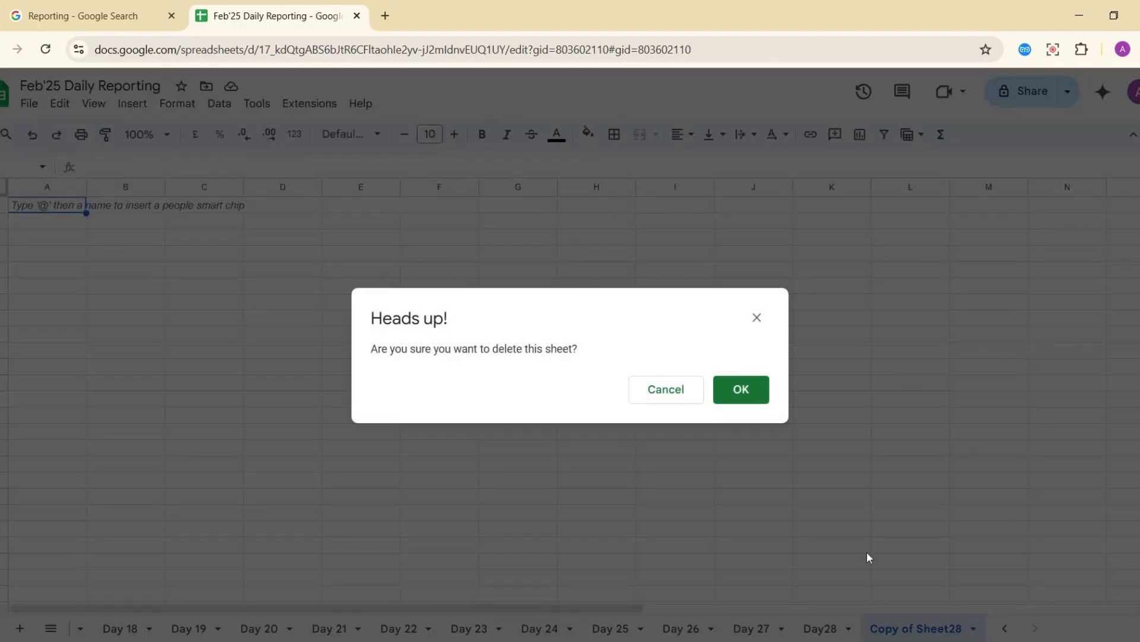
{"action": "left_click", "coordinate": [743, 396]}
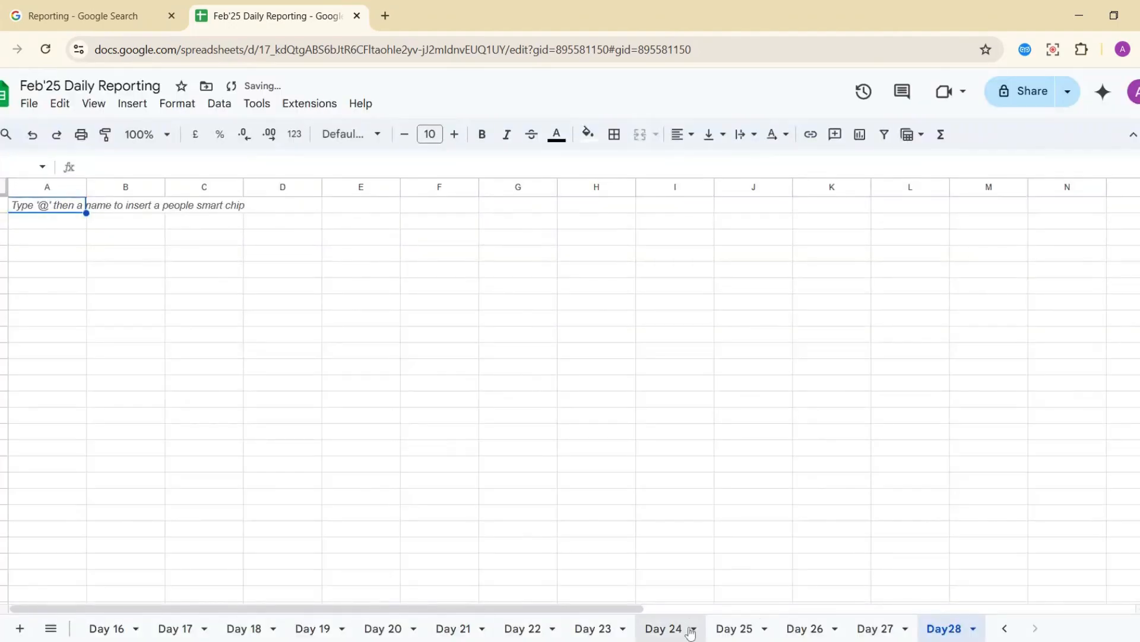
{"action": "scroll", "coordinate": [690, 628], "scroll_direction": "up", "scroll_amount": 10}
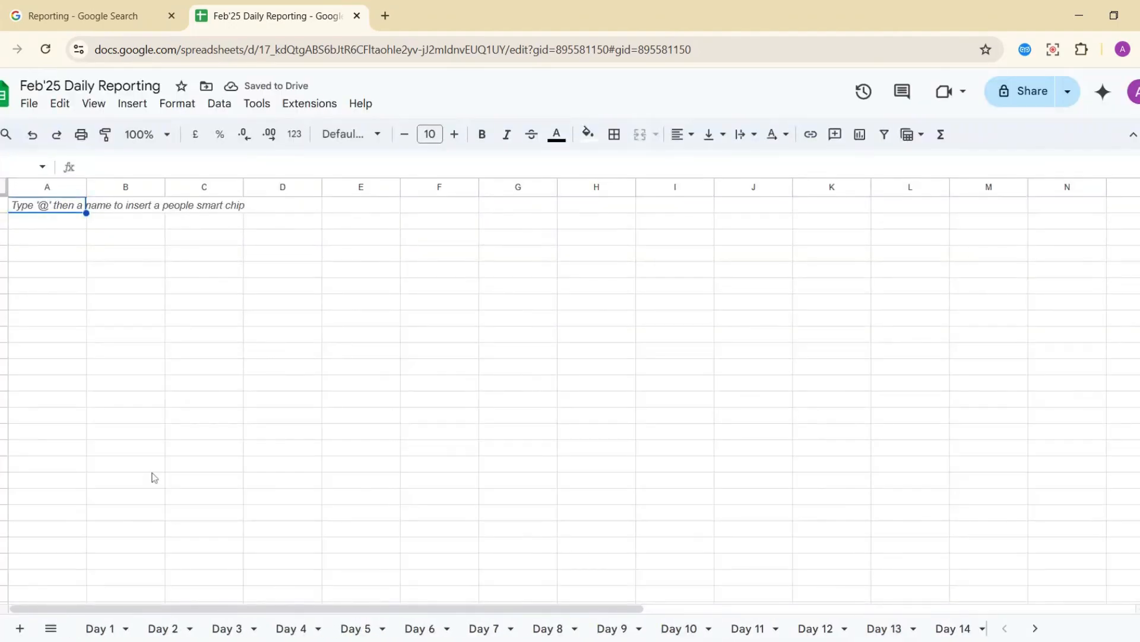
On the Day 1 sheet, merge cells A1:B2 into one cell.
{"action": "left_click", "coordinate": [62, 323]}
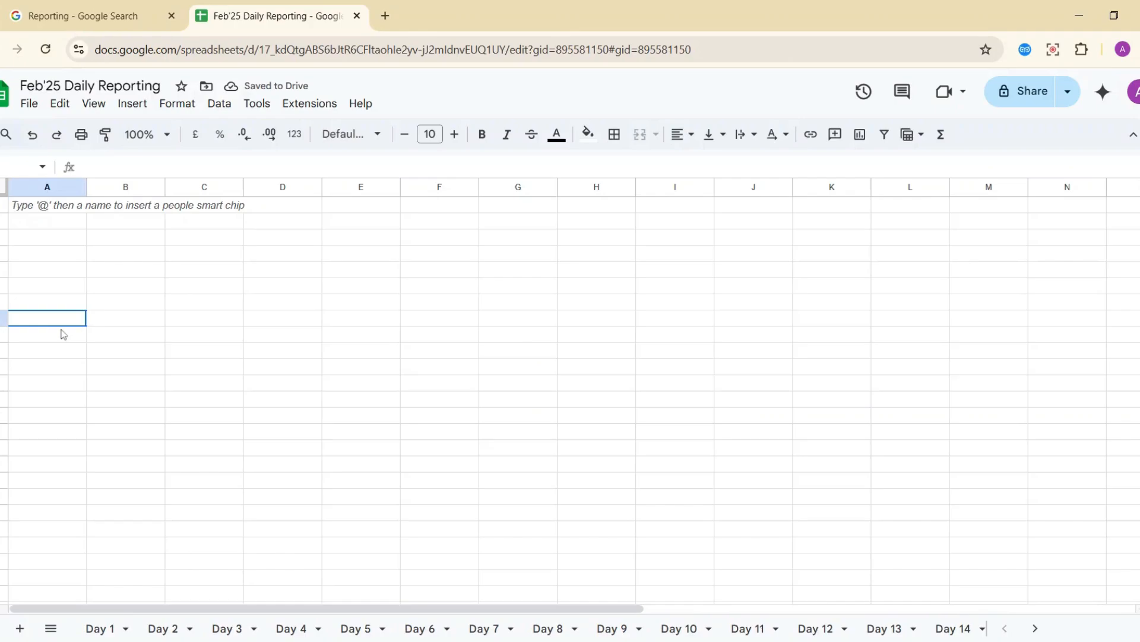
{"action": "left_click", "coordinate": [101, 627]}
{"action": "left_click", "coordinate": [24, 209]}
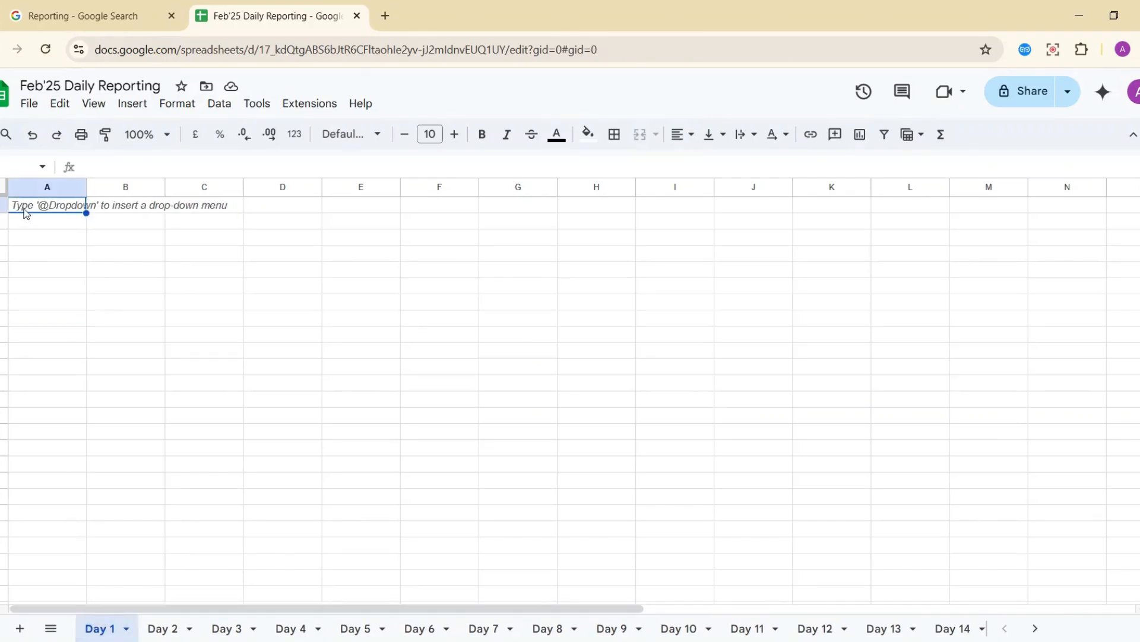
{"action": "key", "text": "shift+Right"}
{"action": "key", "text": "shift+Down"}
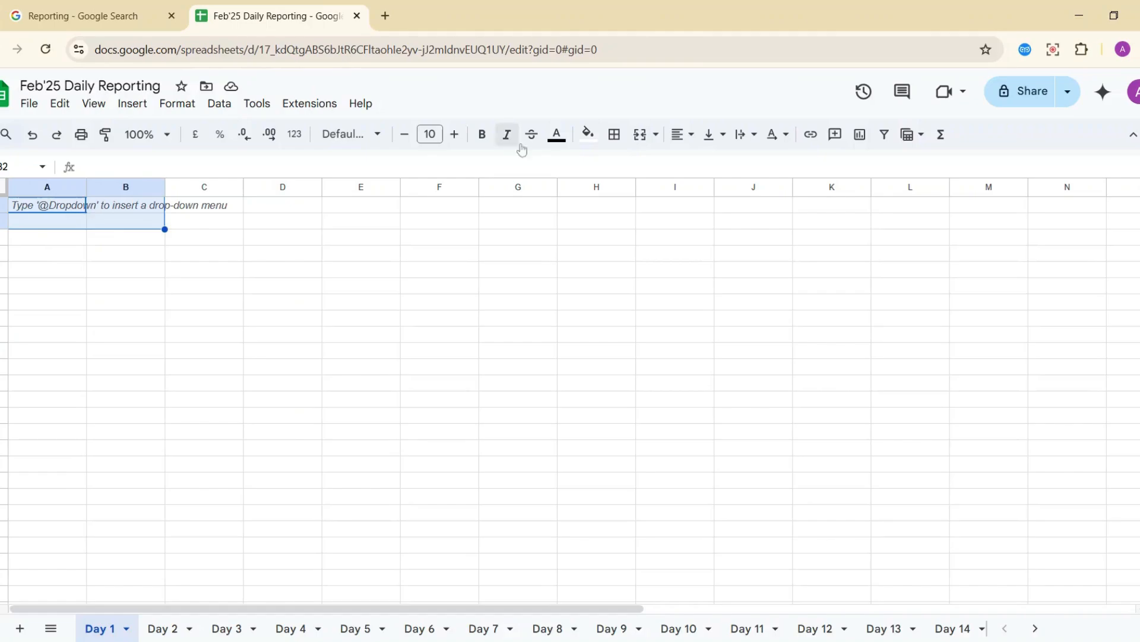
{"action": "left_click", "coordinate": [640, 134]}
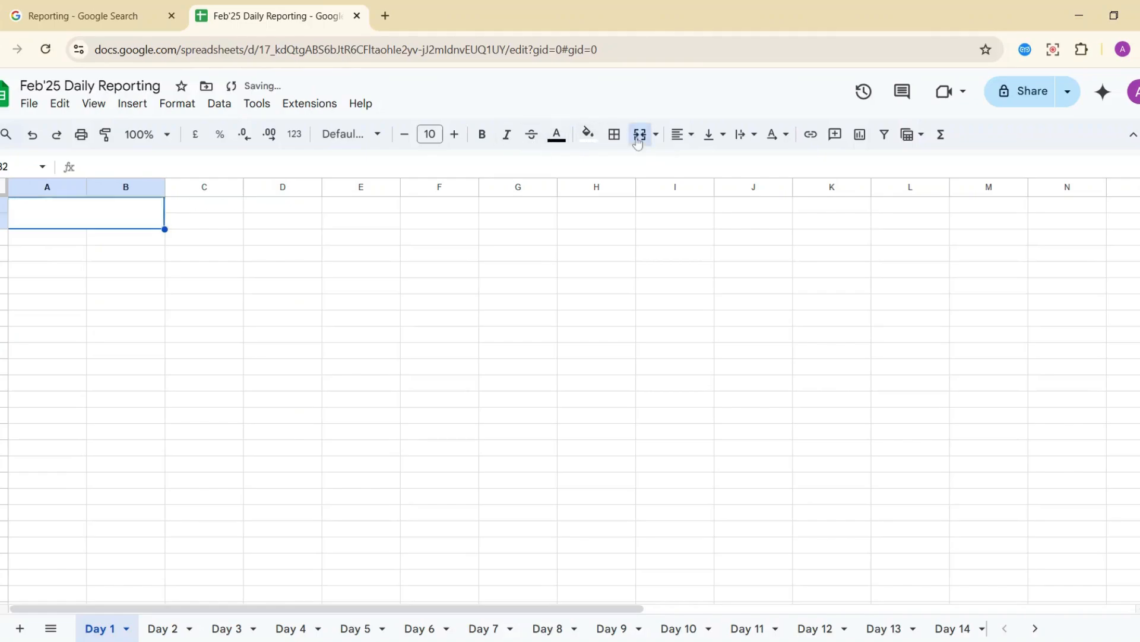
Enter '1st Feb 2025' in the merged date cell.
{"action": "left_click", "coordinate": [121, 242]}
{"action": "left_click", "coordinate": [64, 219]}
{"action": "type", "text": "1St"}
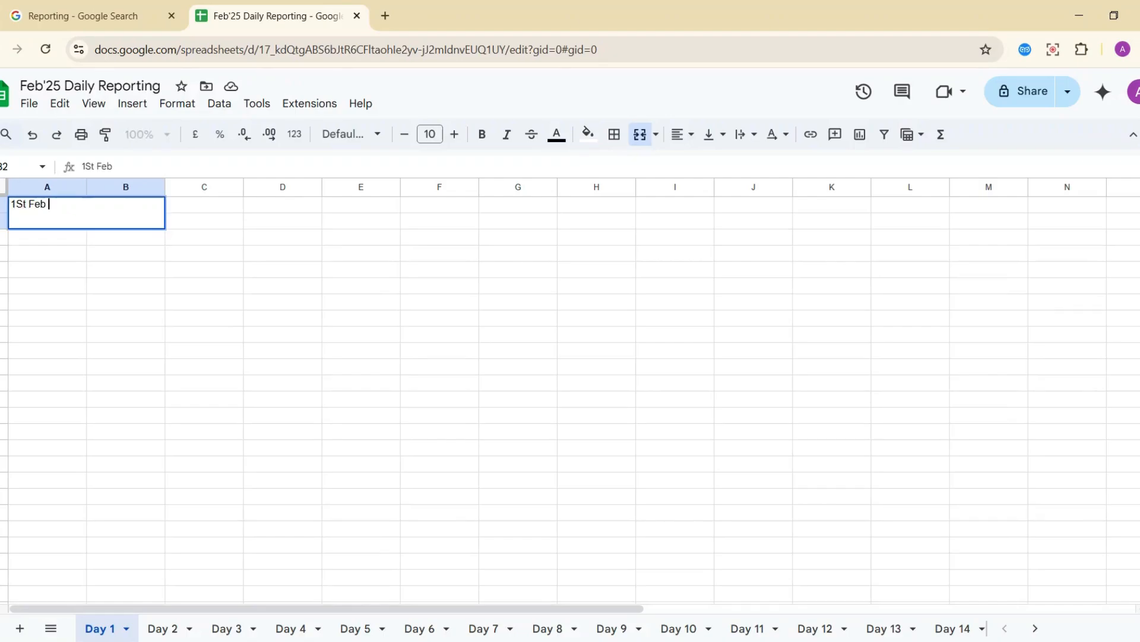
{"action": "type", "text": " Feb"}
{"action": "key", "text": "BackSpace"}
{"action": "key", "text": "BackSpace"}
{"action": "key", "text": "BackSpace"}
{"action": "key", "text": "BackSpace"}
{"action": "type", "text": "st Feb 30"}
{"action": "key", "text": "BackSpace"}
{"action": "key", "text": "BackSpace"}
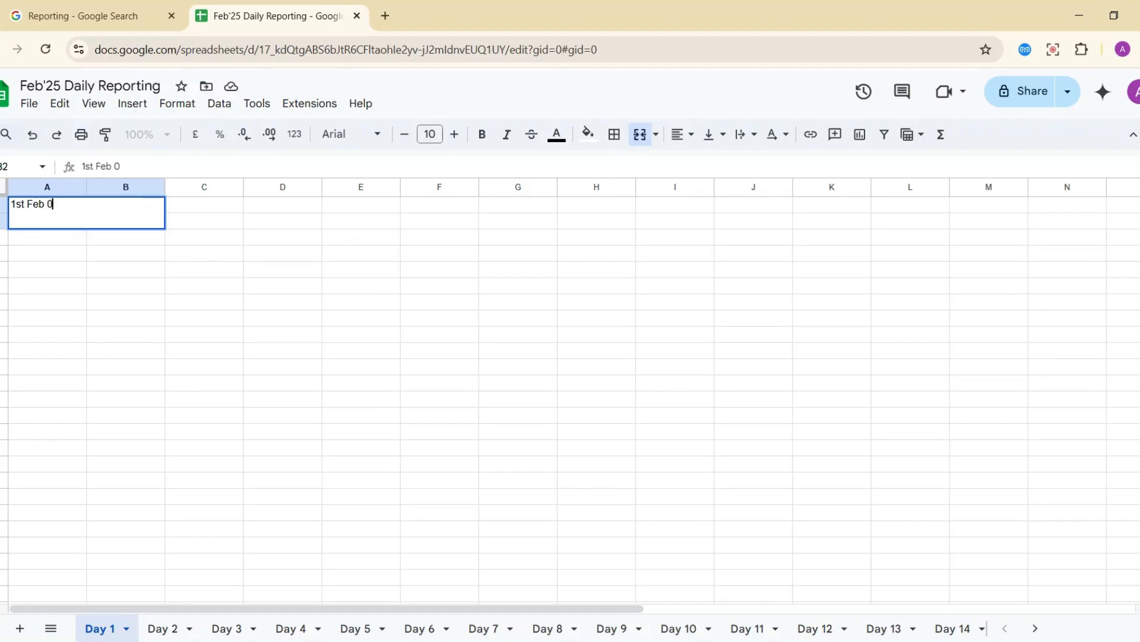
{"action": "type", "text": "2025"}
{"action": "key", "text": "Return"}
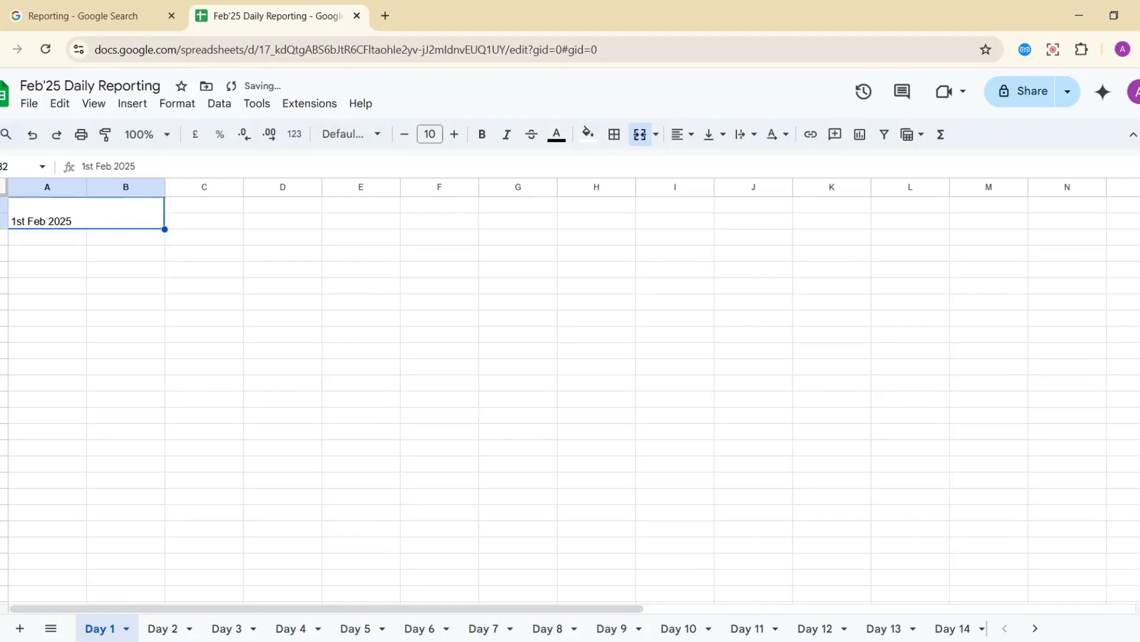
Format the merged 1st Feb 2025 cell as bold, font size 18, with yellow fill.
{"action": "left_click", "coordinate": [484, 136]}
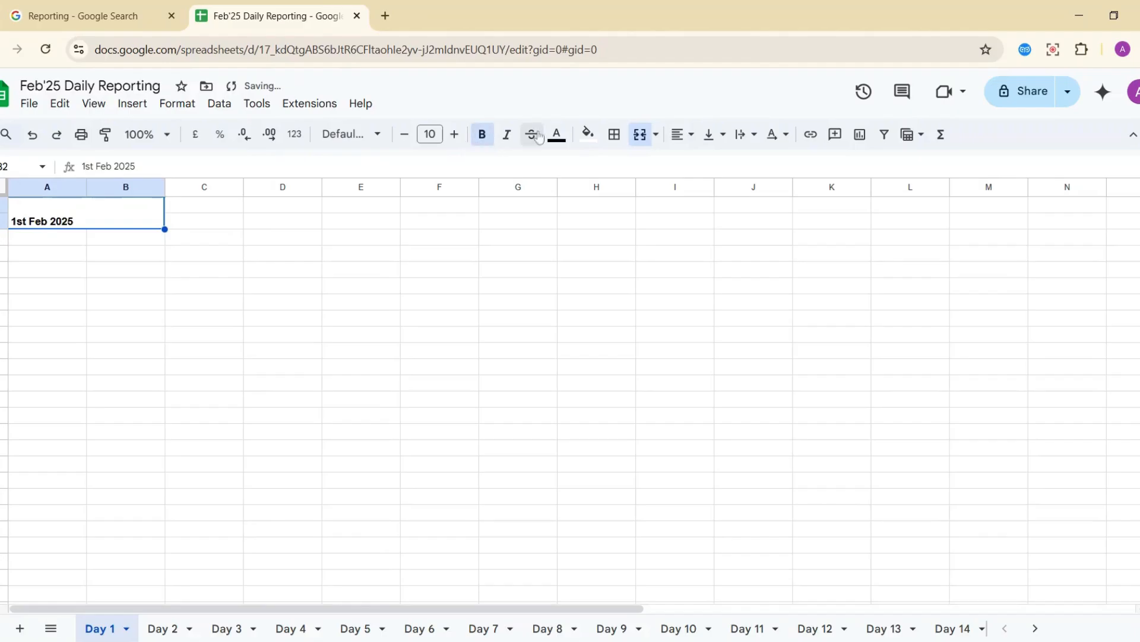
{"action": "left_click", "coordinate": [615, 134]}
{"action": "left_click", "coordinate": [588, 134]}
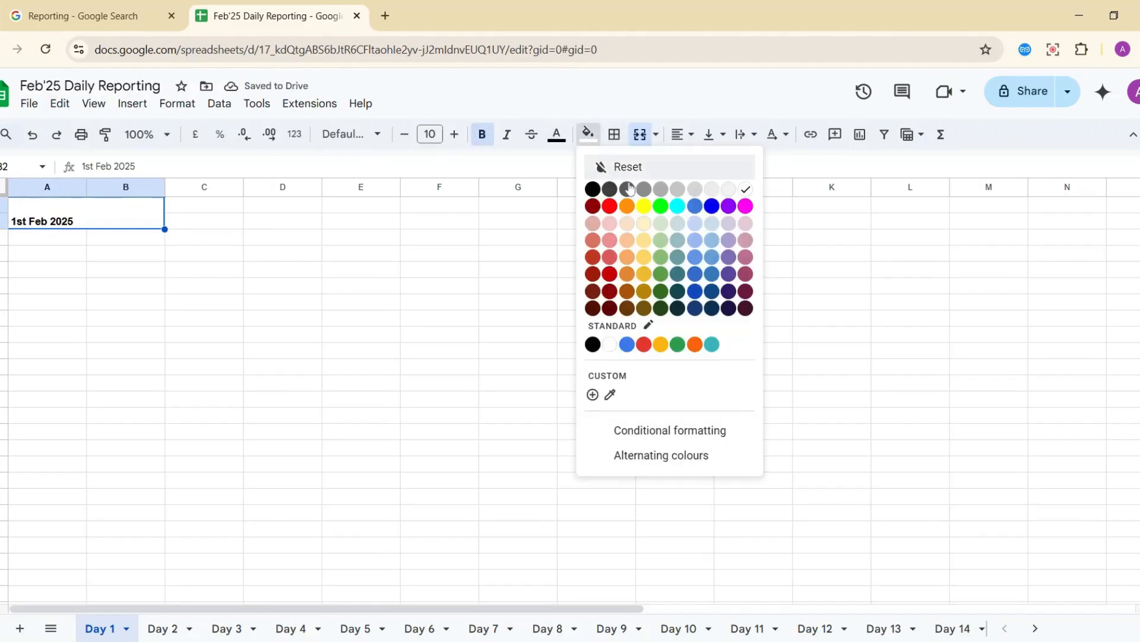
{"action": "left_click", "coordinate": [644, 206]}
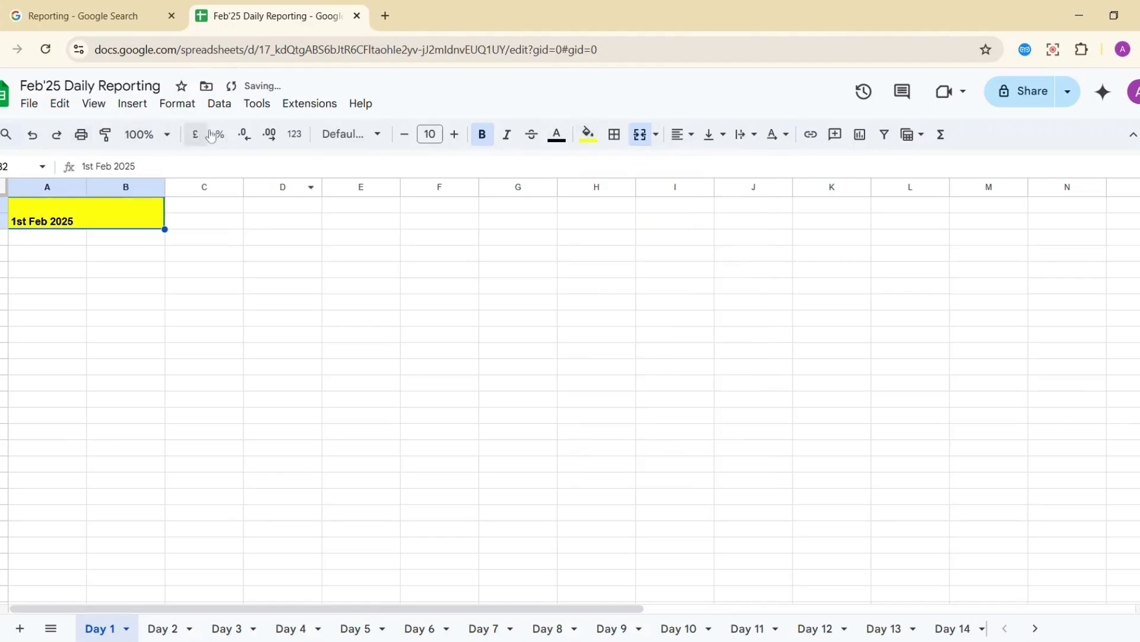
{"action": "left_click", "coordinate": [429, 134]}
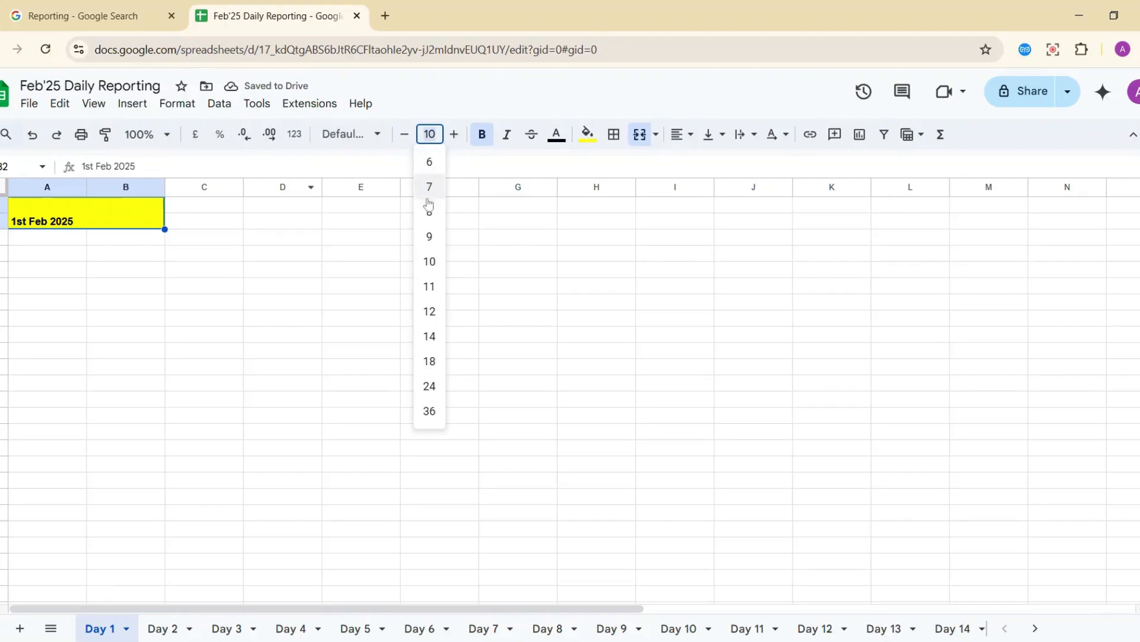
{"action": "left_click", "coordinate": [430, 360]}
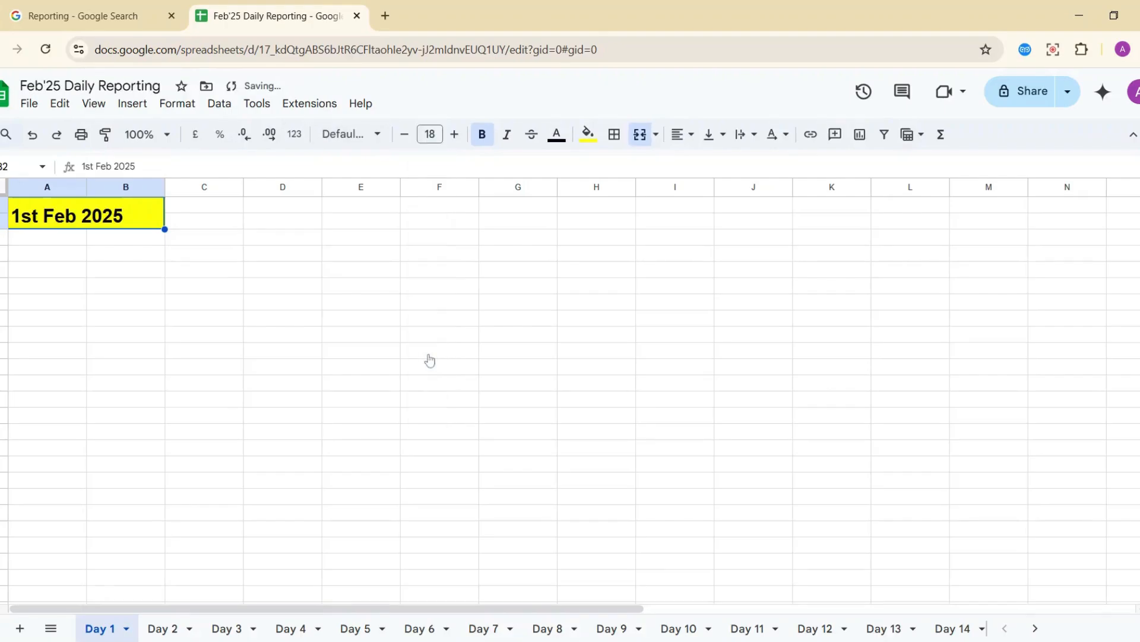
{"action": "left_click", "coordinate": [188, 298]}
{"action": "left_click", "coordinate": [116, 253]}
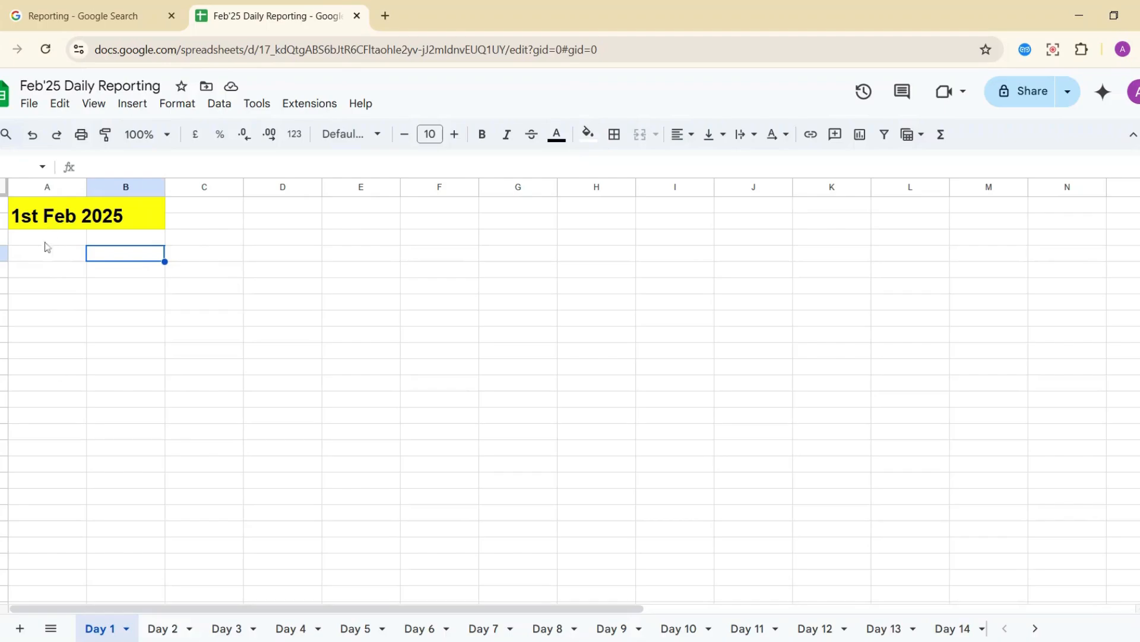
Enter the 'To Do' heading in A3 and widen column A for task names.
{"action": "left_click", "coordinate": [48, 261]}
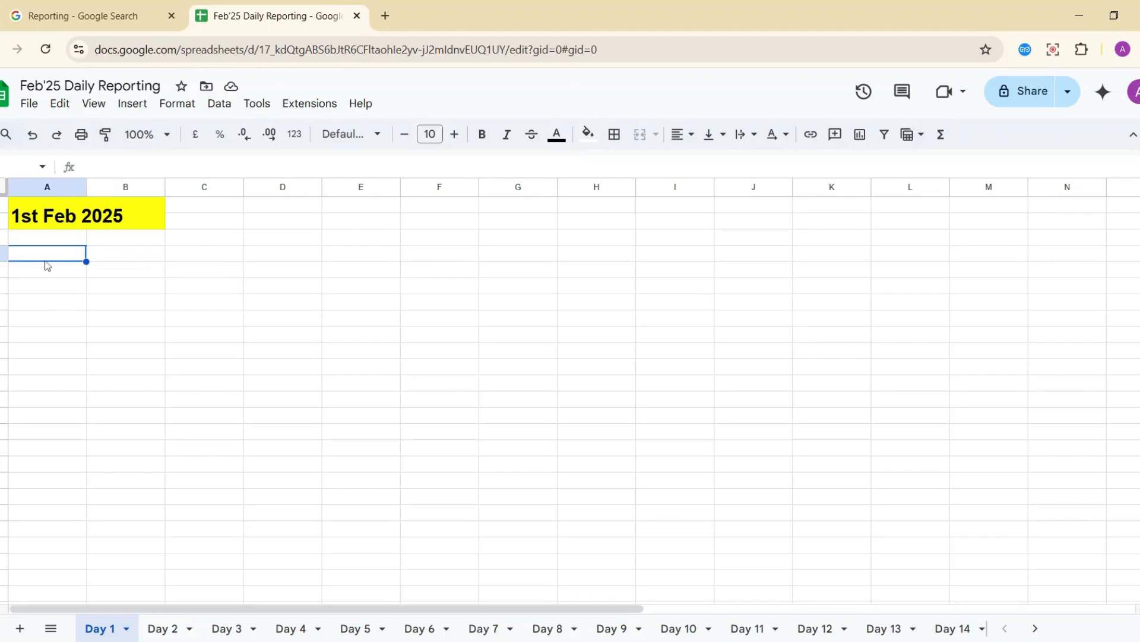
{"action": "type", "text": "To"}
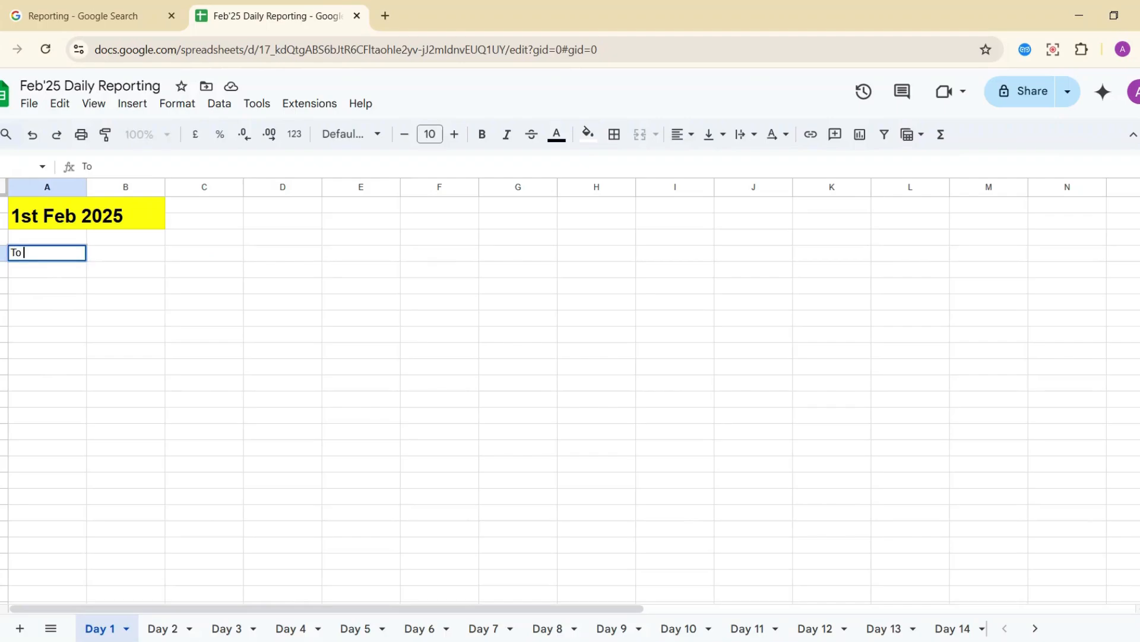
{"action": "type", "text": " Do list"}
{"action": "key", "text": "Return"}
{"action": "key", "text": "Up"}
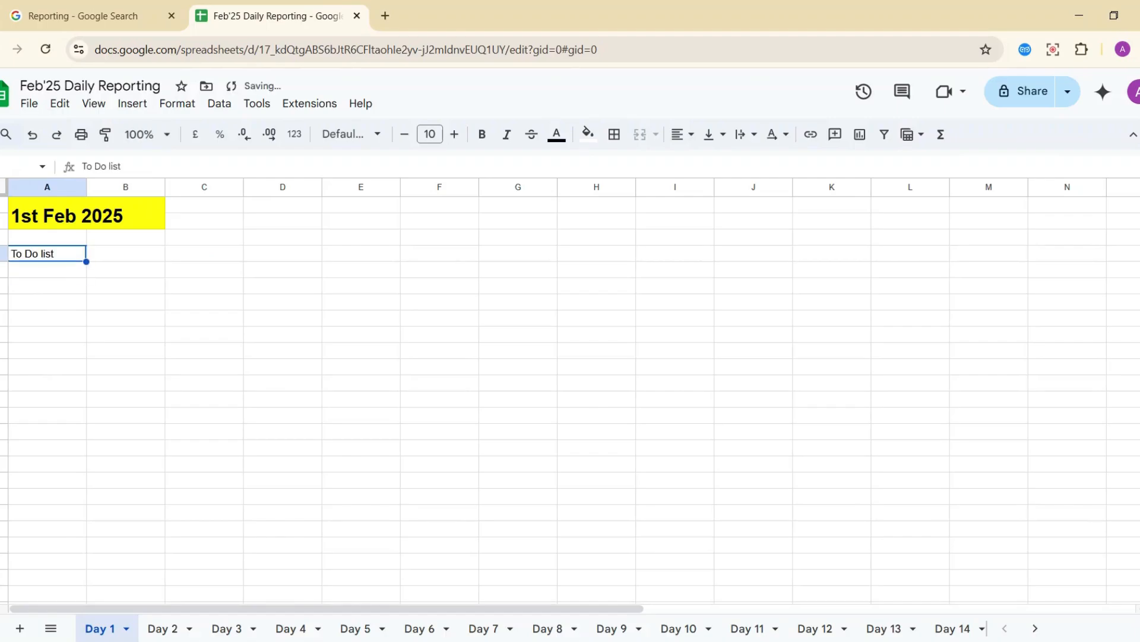
{"action": "left_click", "coordinate": [136, 254]}
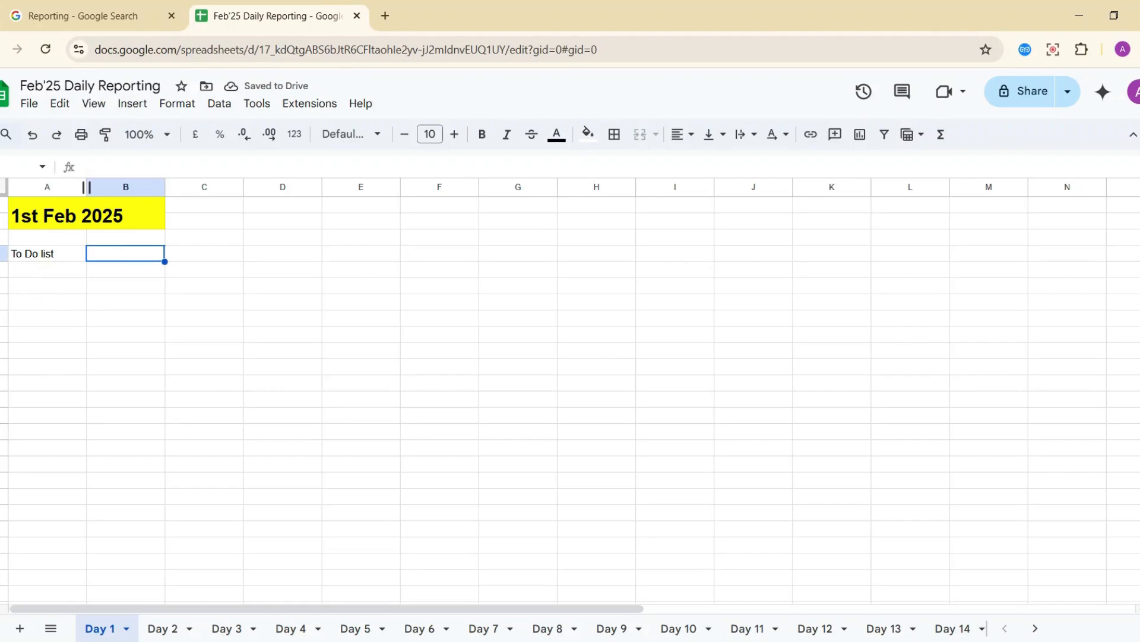
{"action": "left_click_drag", "start_coordinate": [86, 187], "coordinate": [185, 186]}
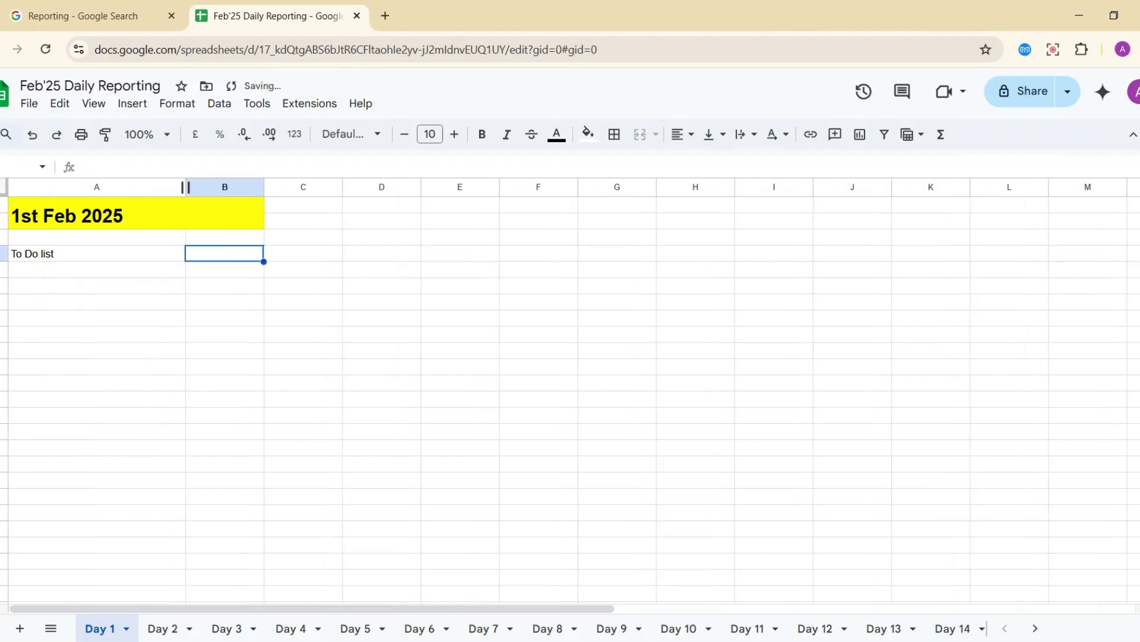
{"action": "left_click", "coordinate": [50, 271]}
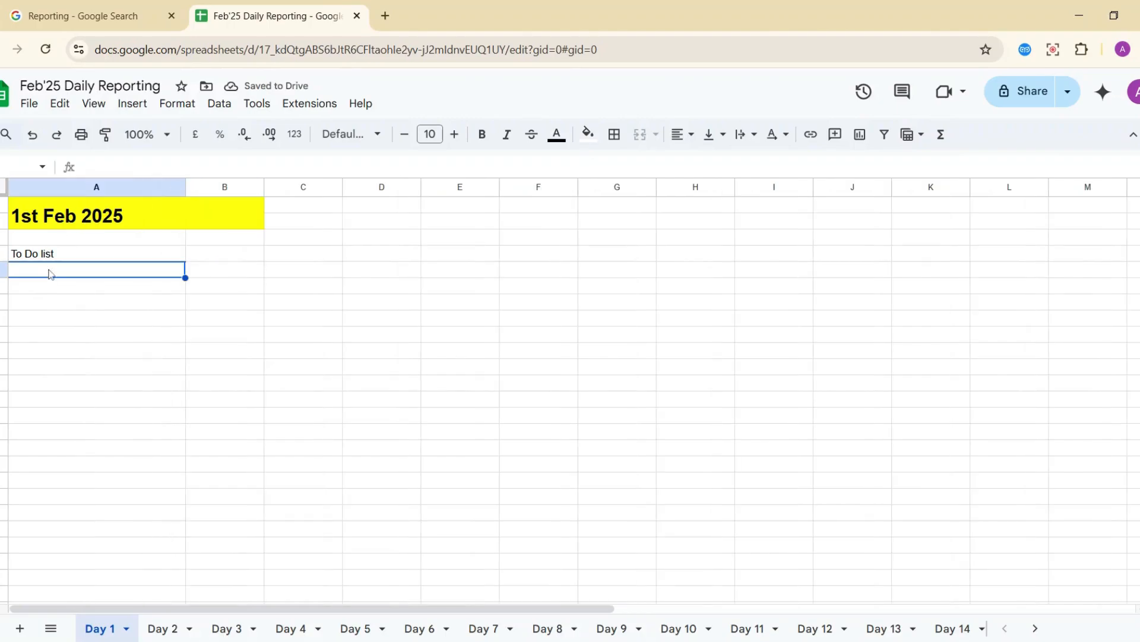
{"action": "left_click_drag", "start_coordinate": [85, 274], "coordinate": [134, 507]}
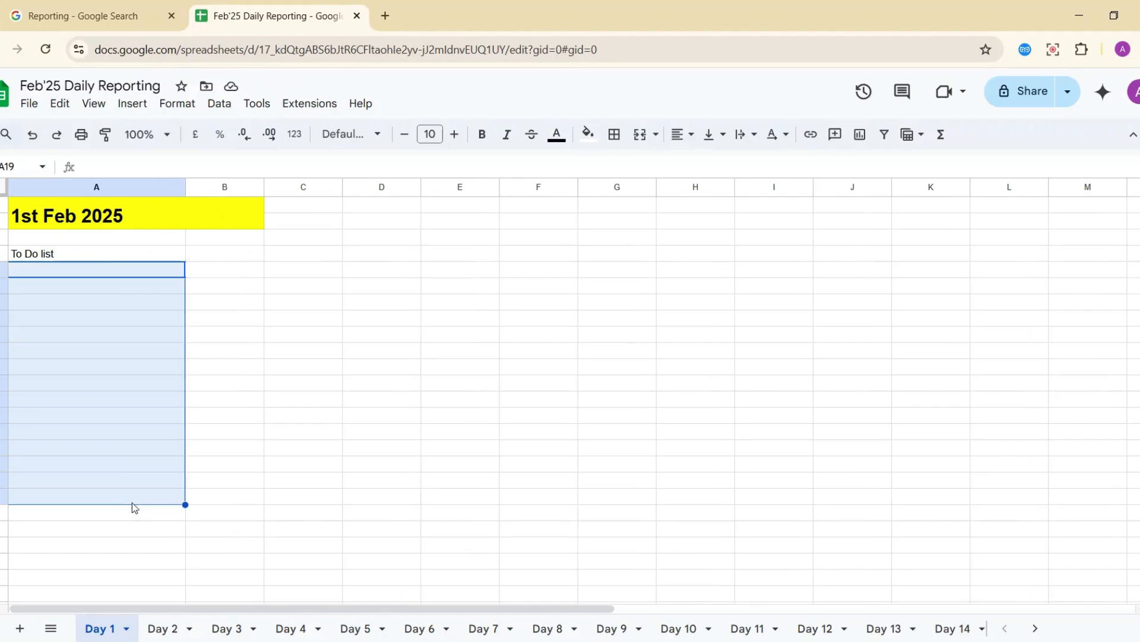
Add the Status, Duration and Expected Duration headings in B3 through D3.
{"action": "left_click", "coordinate": [205, 256]}
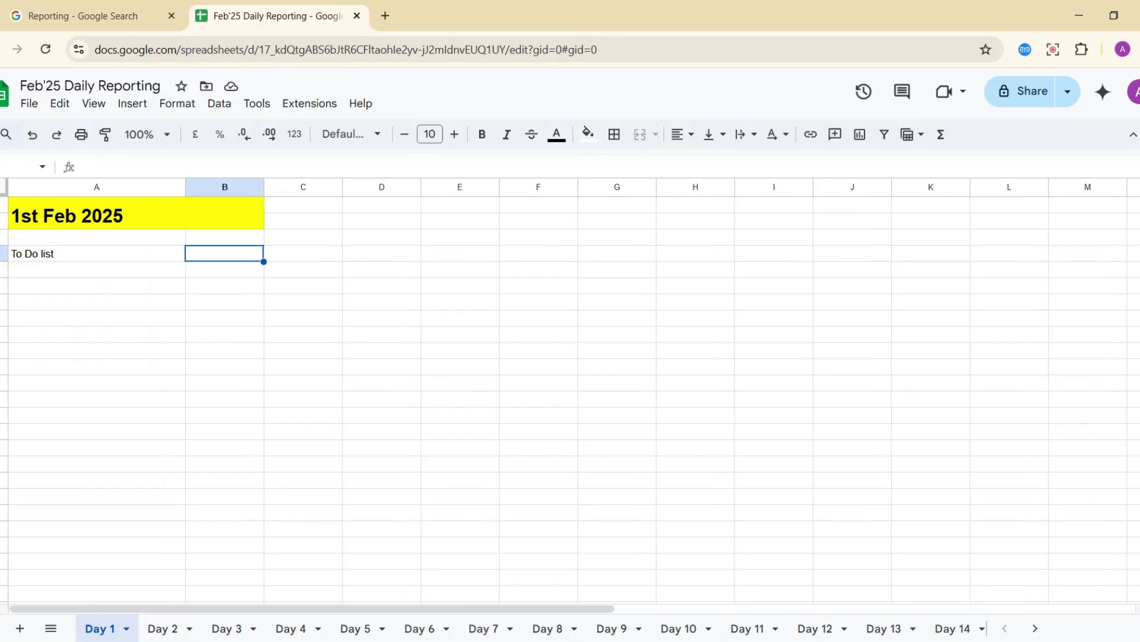
{"action": "type", "text": "Stus"}
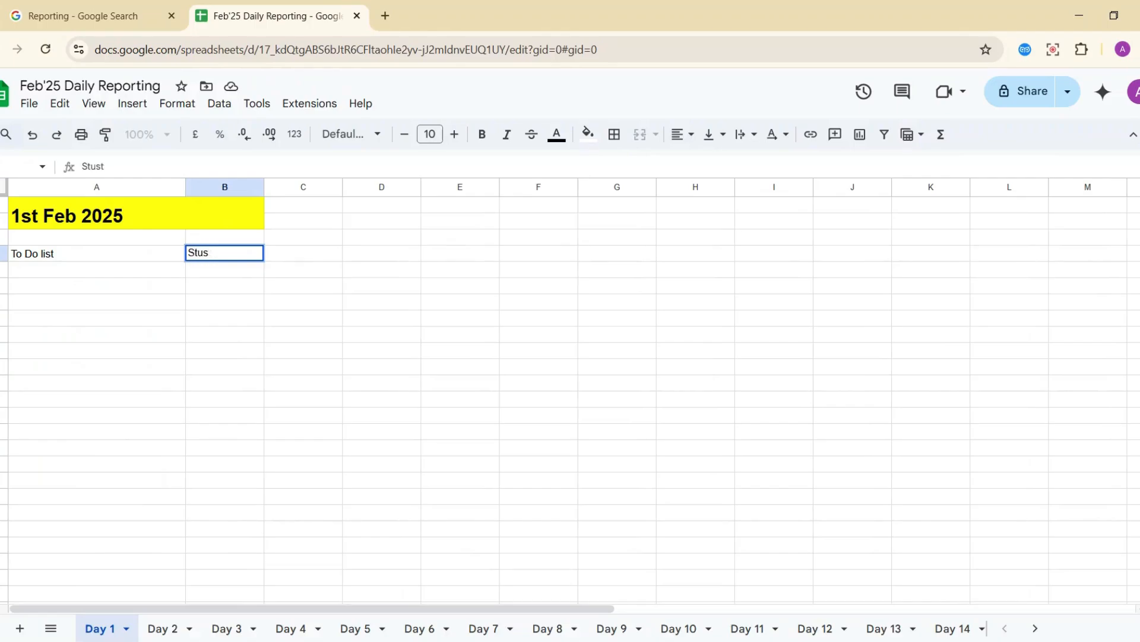
{"action": "key", "text": "BackSpace"}
{"action": "key", "text": "BackSpace"}
{"action": "key", "text": "BackSpace"}
{"action": "type", "text": "atus"}
{"action": "key", "text": "Return"}
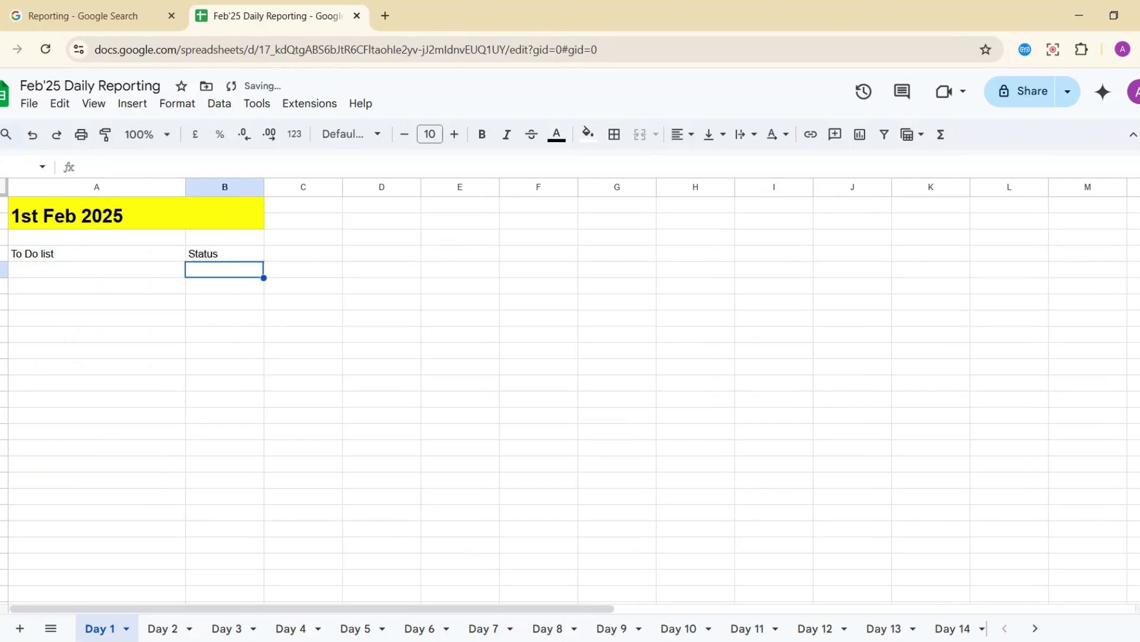
{"action": "left_click", "coordinate": [303, 253]}
{"action": "type", "text": "Duration"}
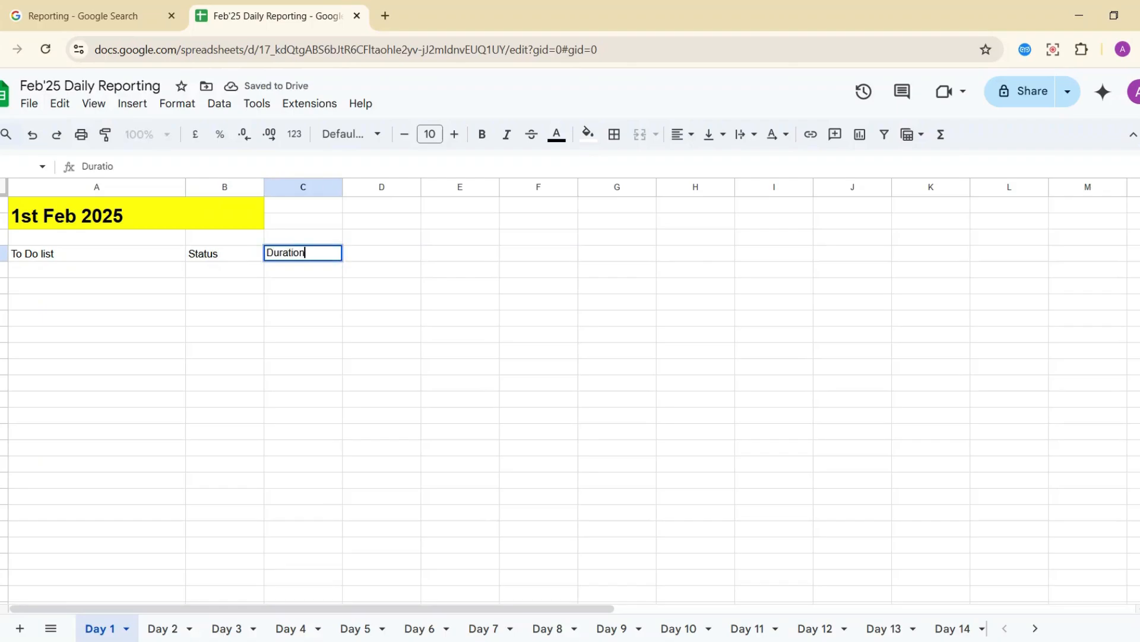
{"action": "key", "text": "Return"}
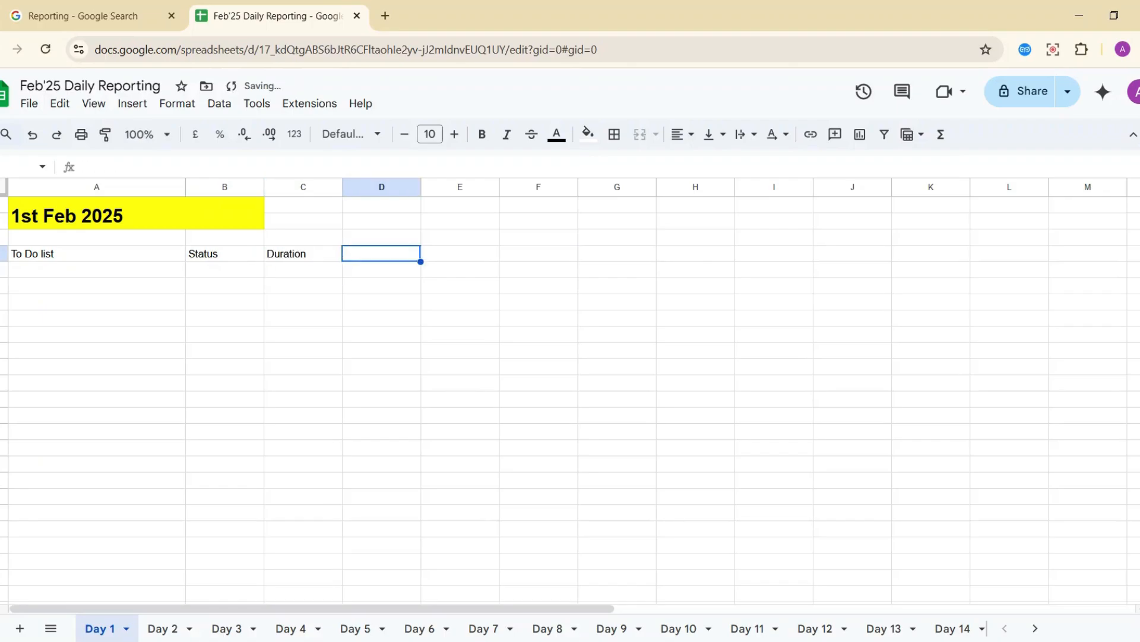
{"action": "type", "text": "Expe"}
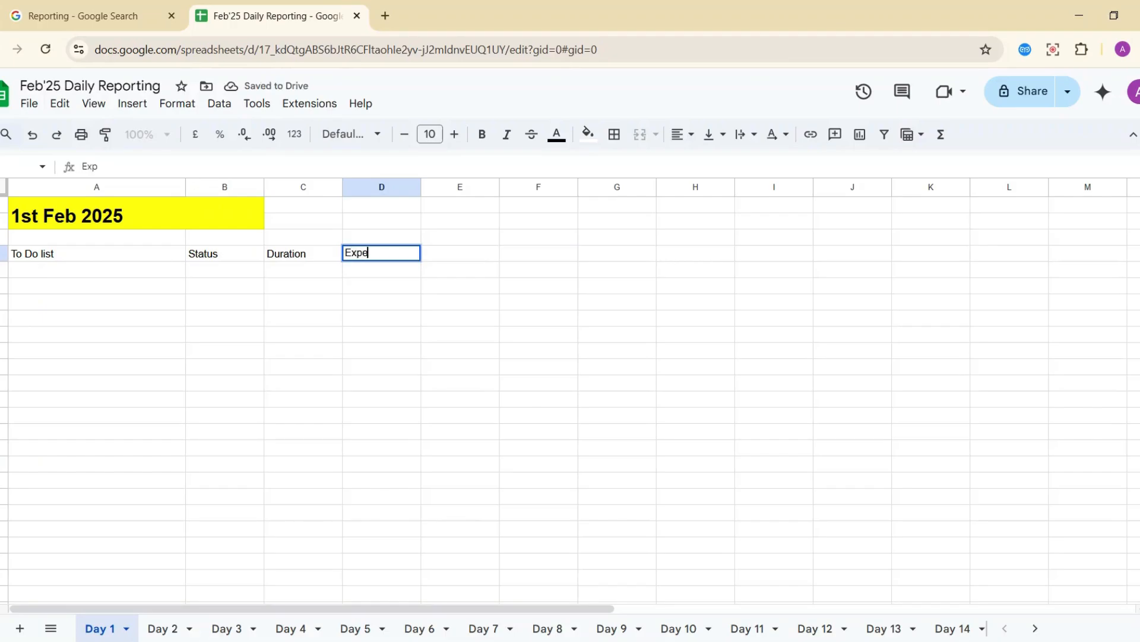
{"action": "type", "text": "cted Duration"}
{"action": "key", "text": "Return"}
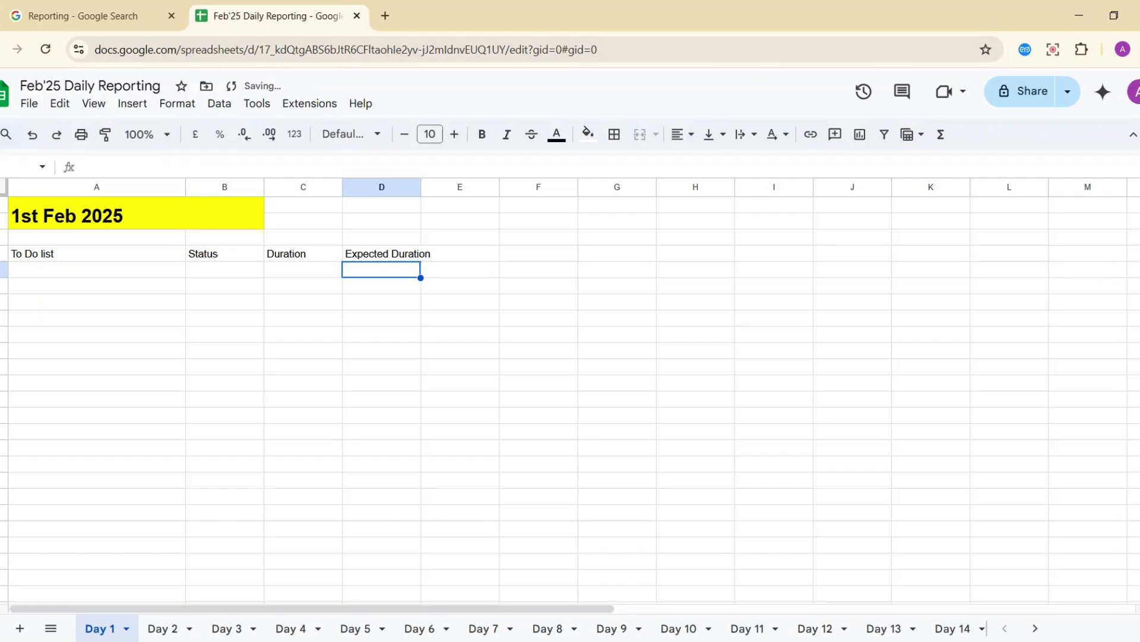
Widen the Expected Duration column and rename the Duration heading to 'Actual Duration'.
{"action": "left_click", "coordinate": [131, 273]}
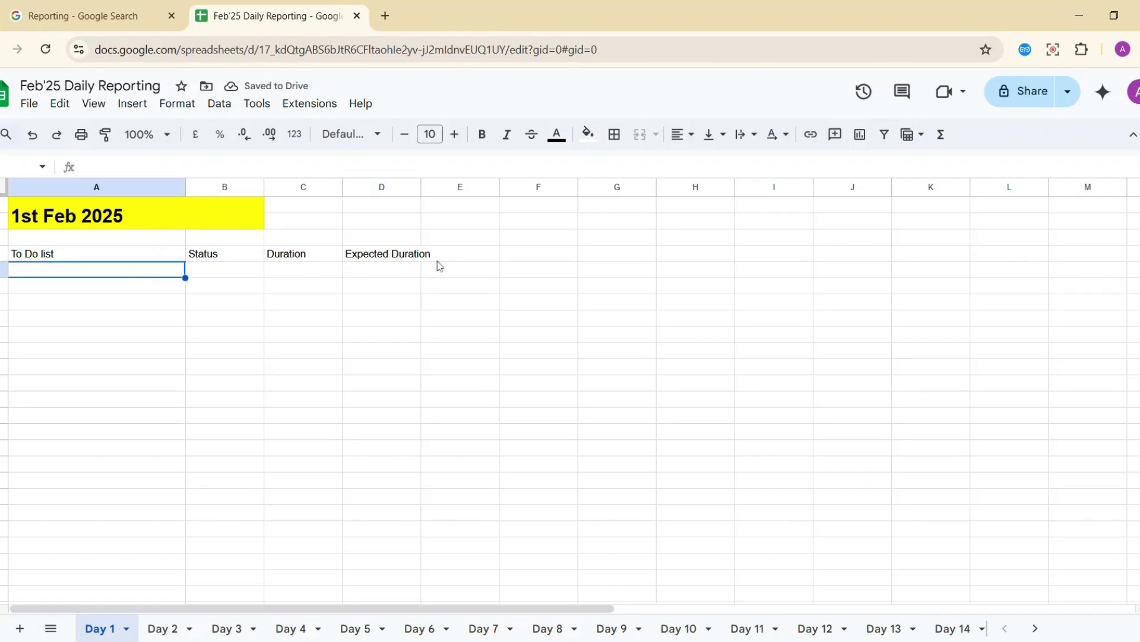
{"action": "left_click_drag", "start_coordinate": [422, 187], "coordinate": [448, 187]}
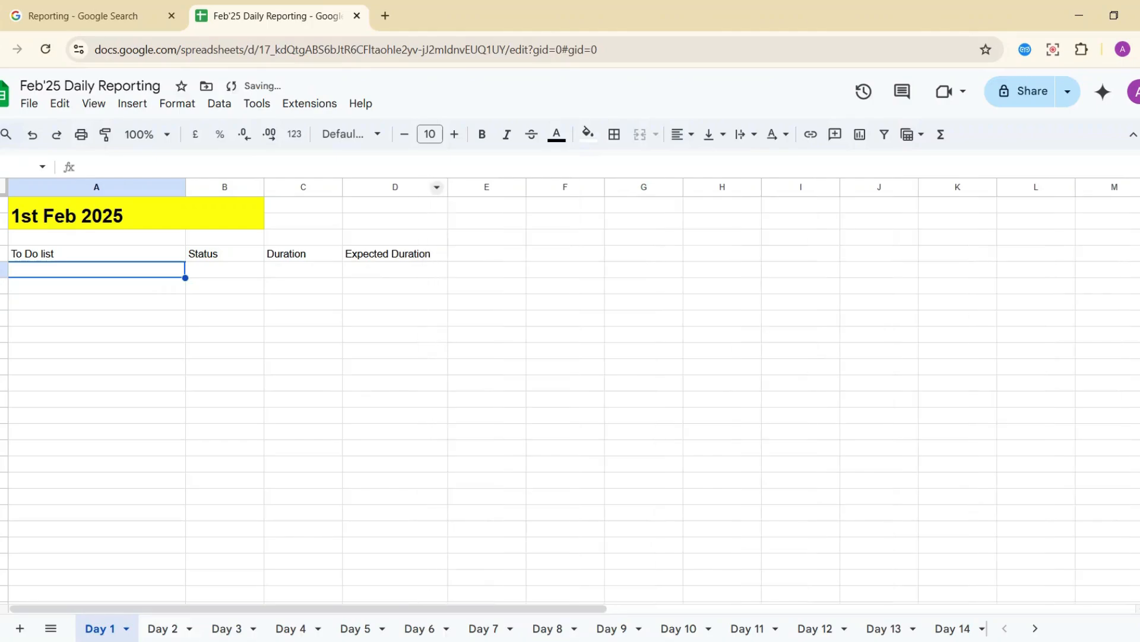
{"action": "left_click", "coordinate": [479, 241]}
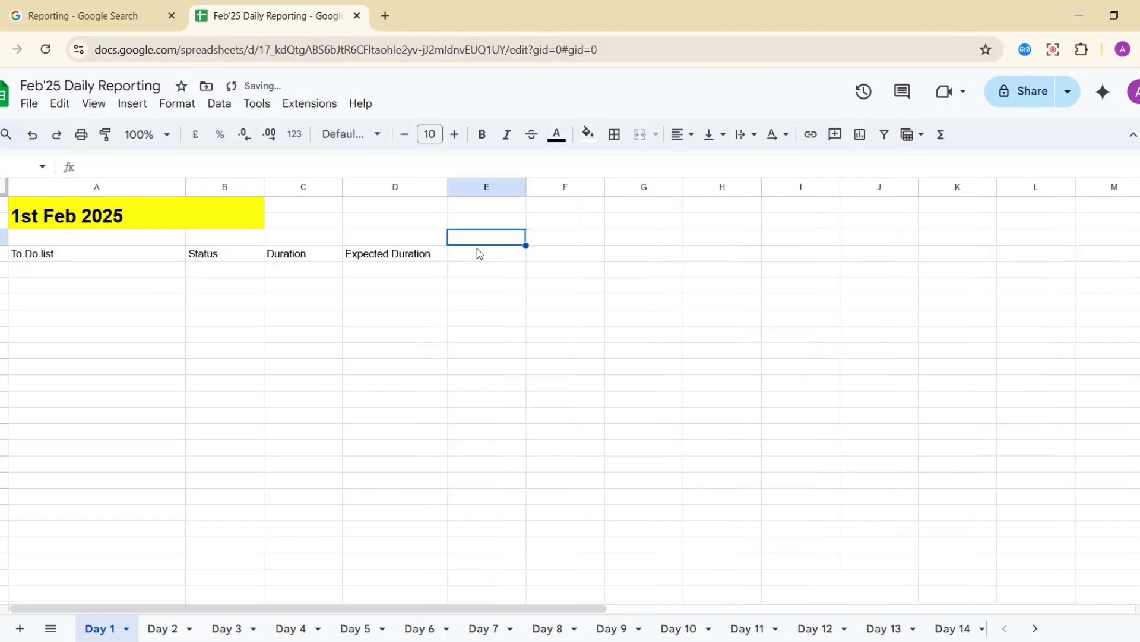
{"action": "left_click", "coordinate": [121, 278]}
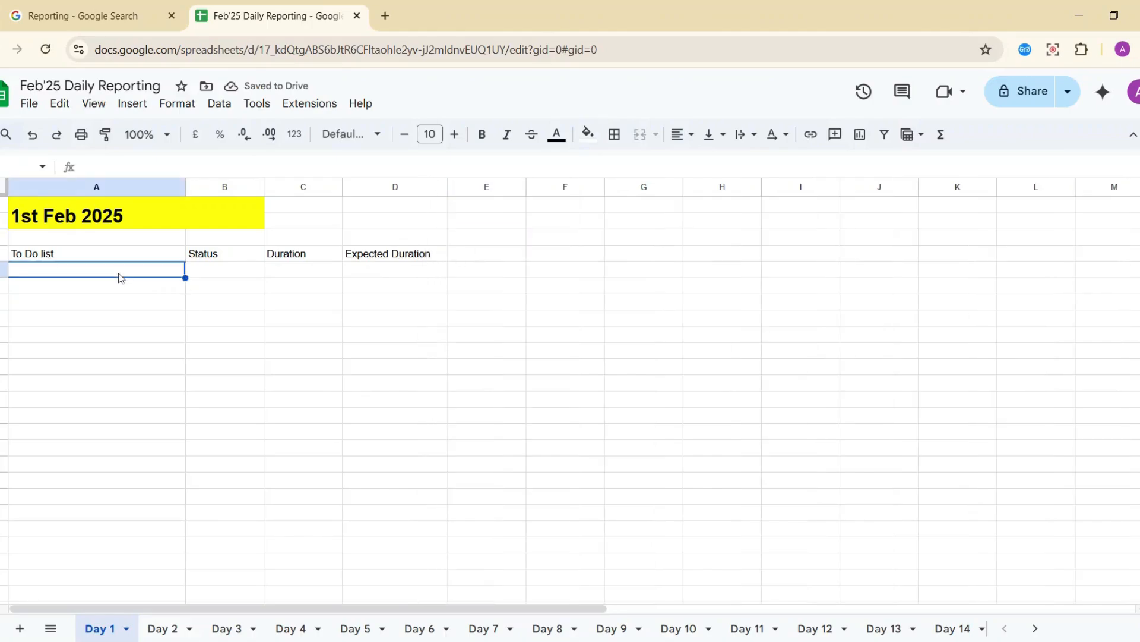
{"action": "left_click", "coordinate": [203, 276]}
{"action": "left_click", "coordinate": [286, 276]}
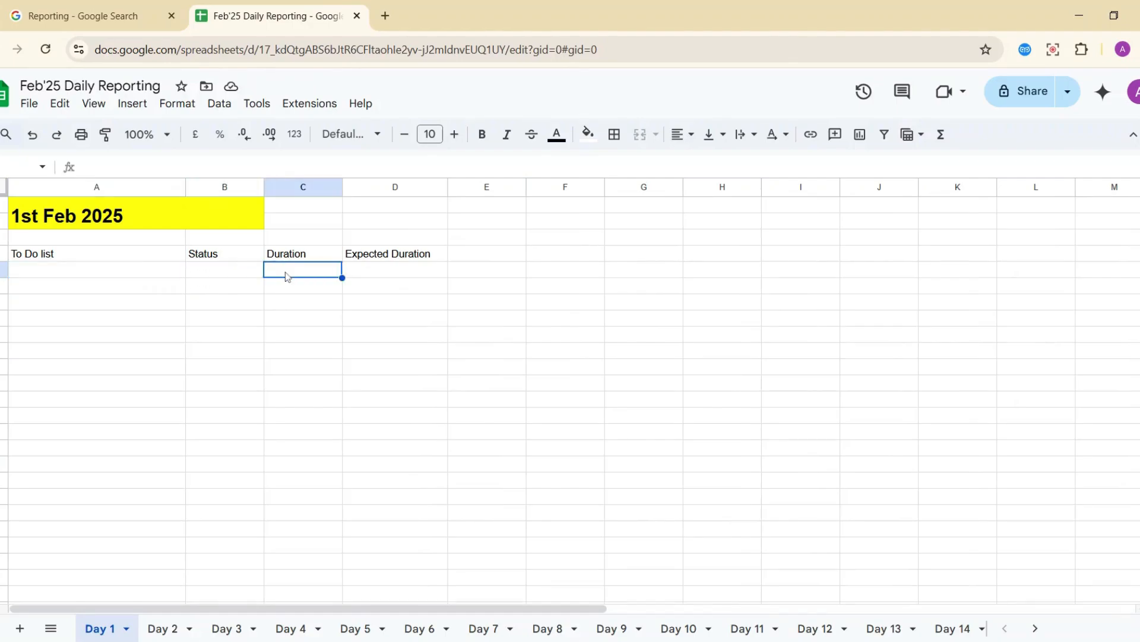
{"action": "left_click", "coordinate": [280, 251]}
{"action": "left_click", "coordinate": [83, 166]}
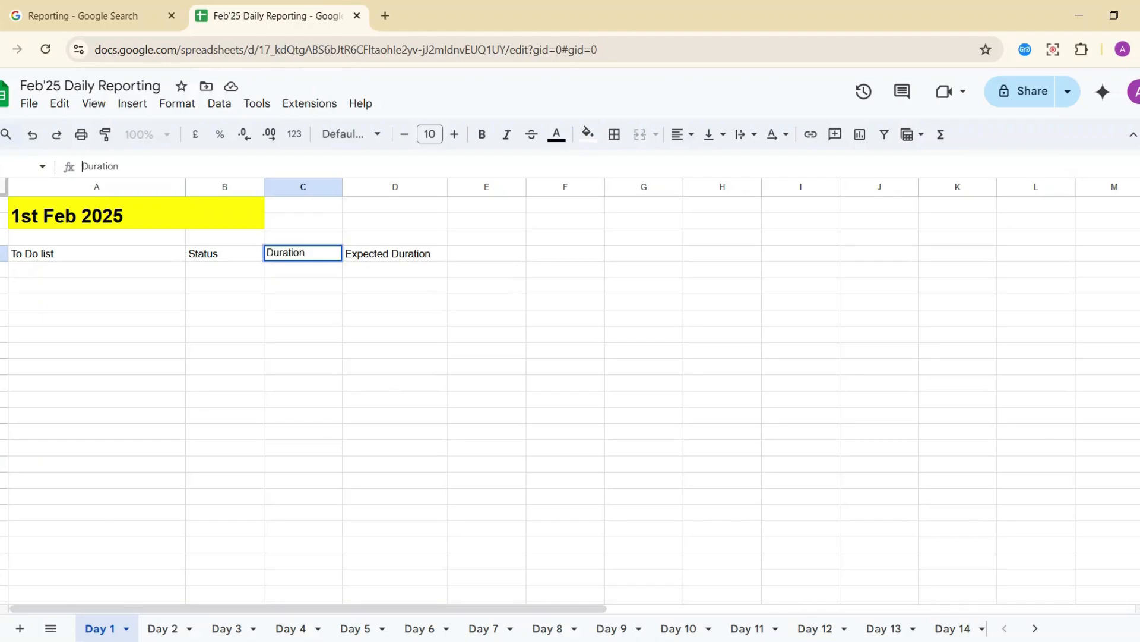
{"action": "type", "text": "Actual"}
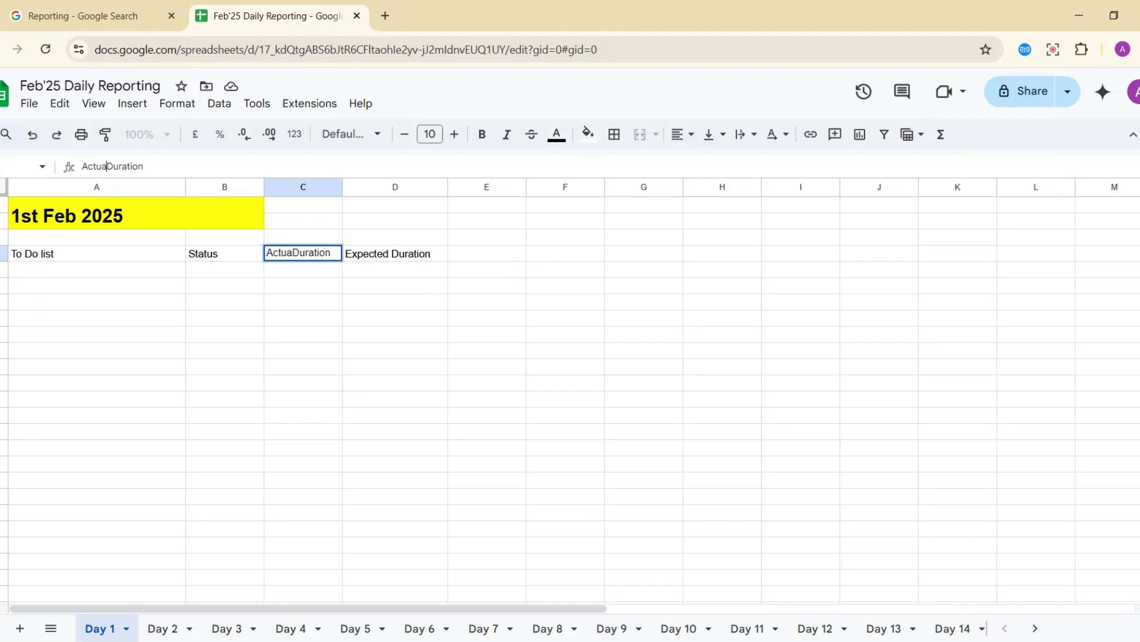
{"action": "key", "text": "Return"}
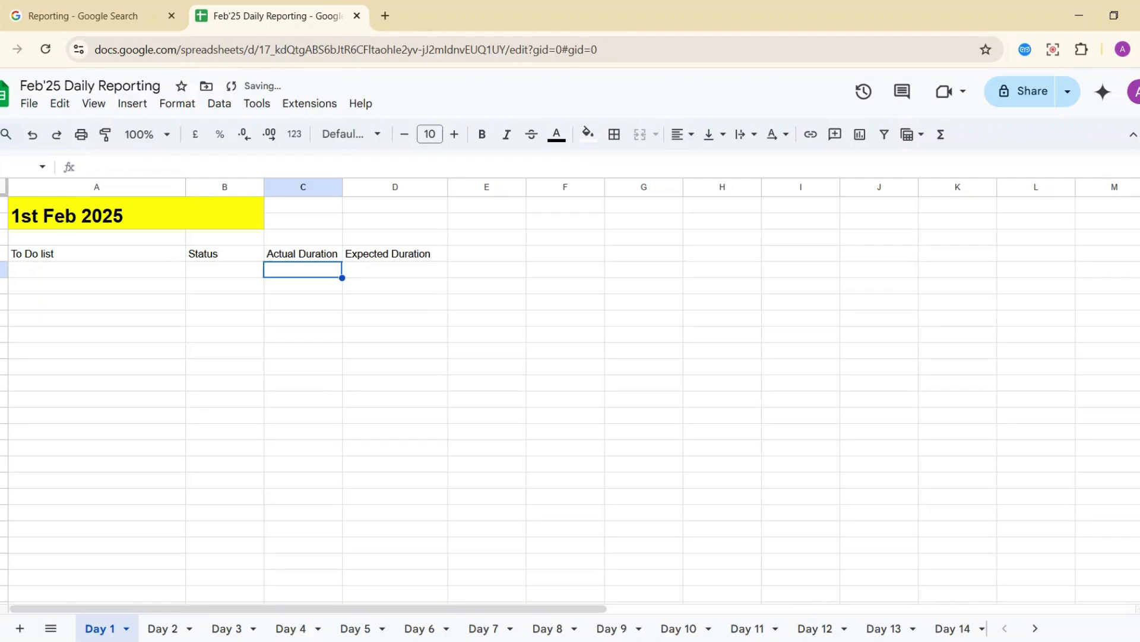
{"action": "key", "text": "Up"}
{"action": "key", "text": "Right"}
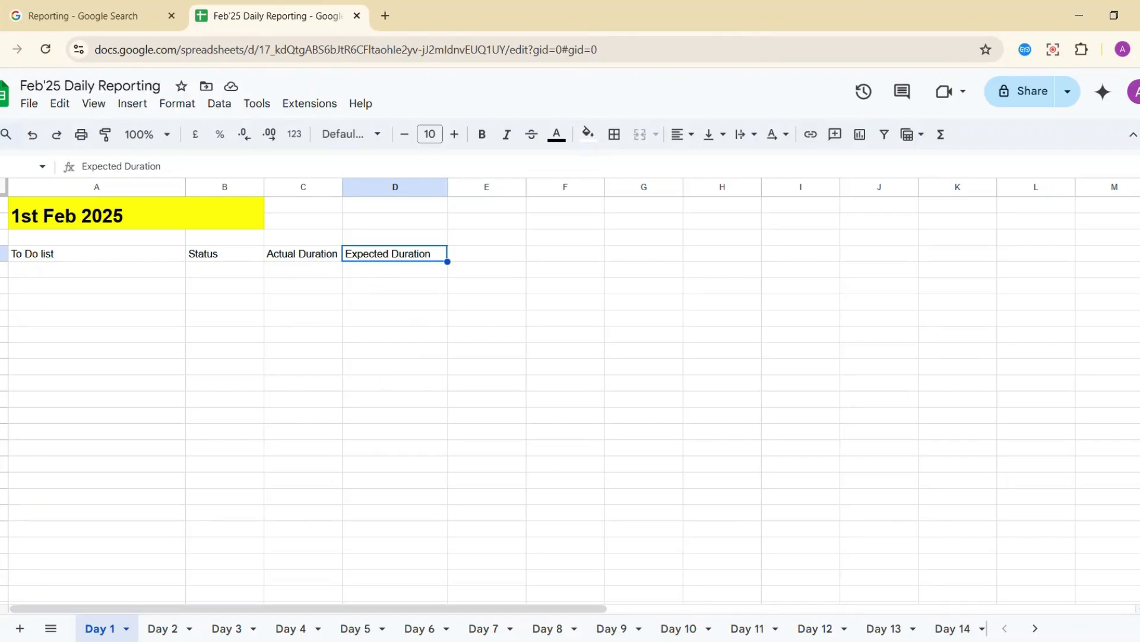
Add the 'Remarks' heading in E3 and select the header row A3:E3.
{"action": "left_click", "coordinate": [367, 280]}
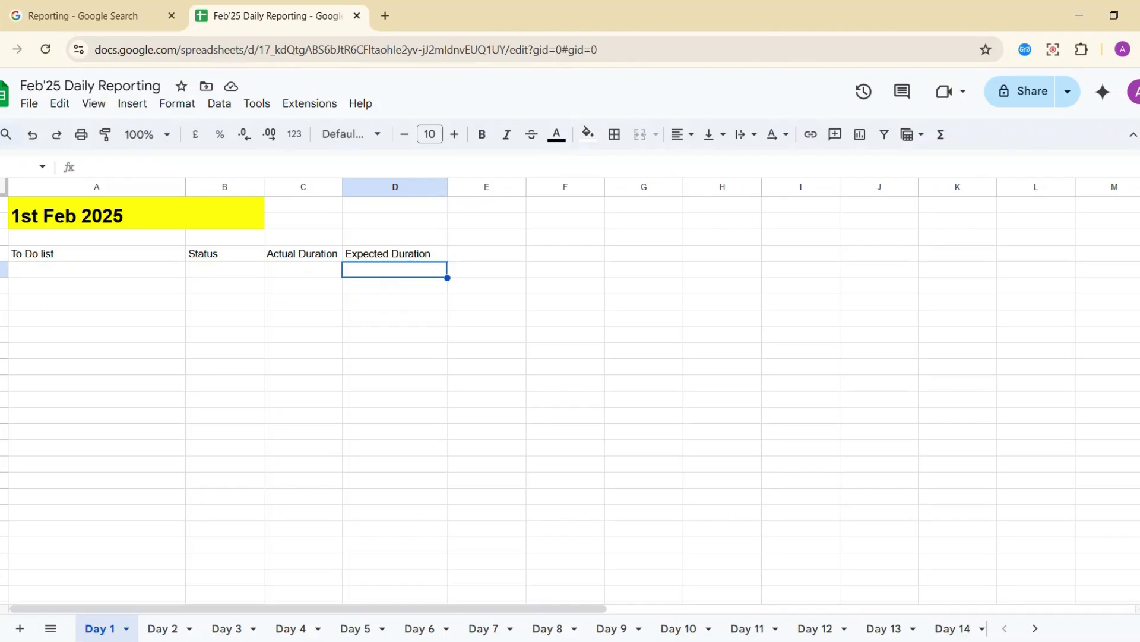
{"action": "left_click", "coordinate": [389, 290]}
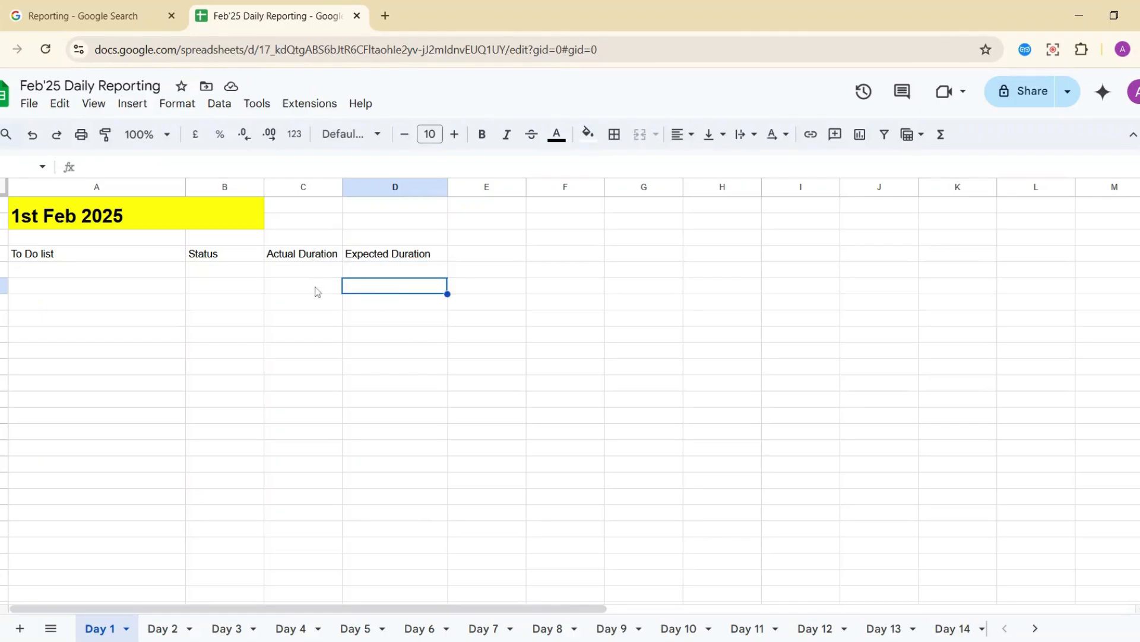
{"action": "left_click", "coordinate": [315, 291]}
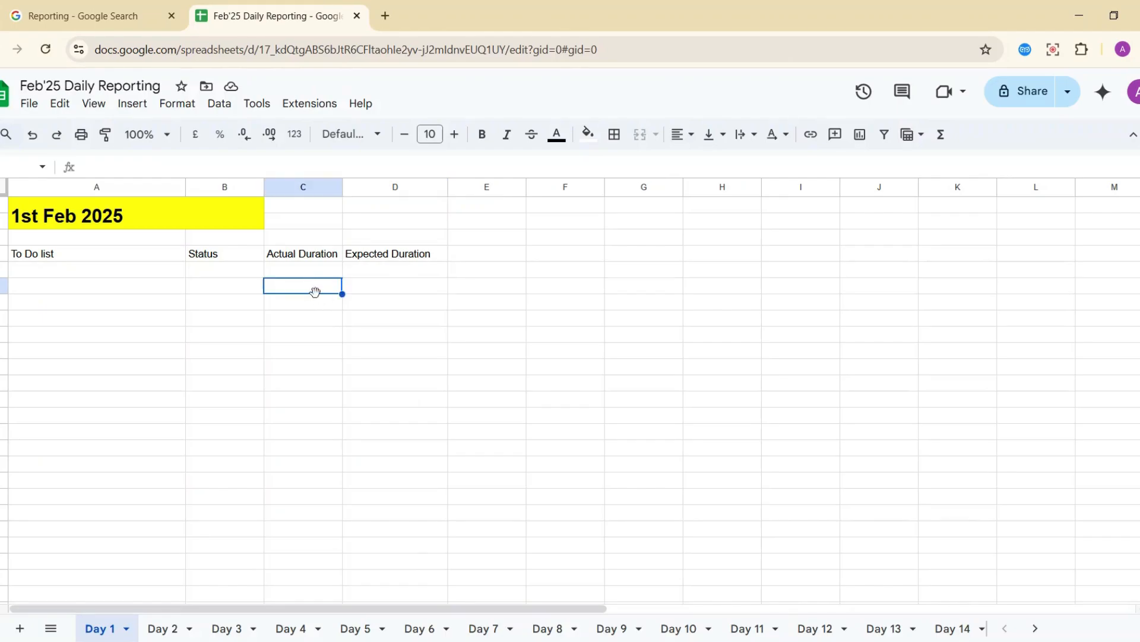
{"action": "left_click", "coordinate": [457, 254]}
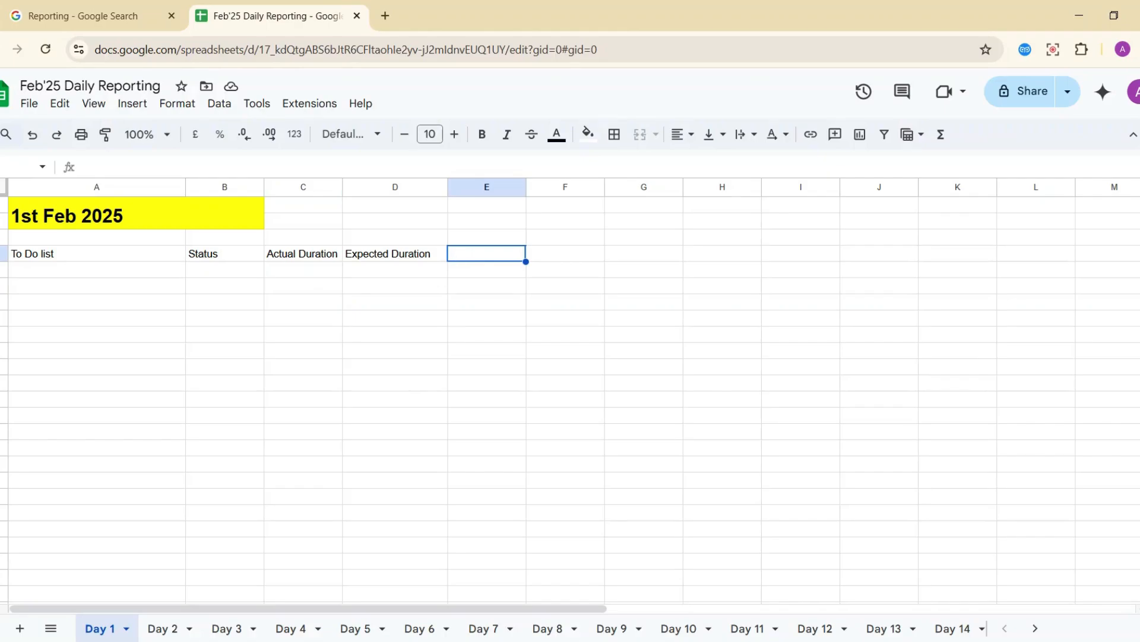
{"action": "type", "text": "Remar"}
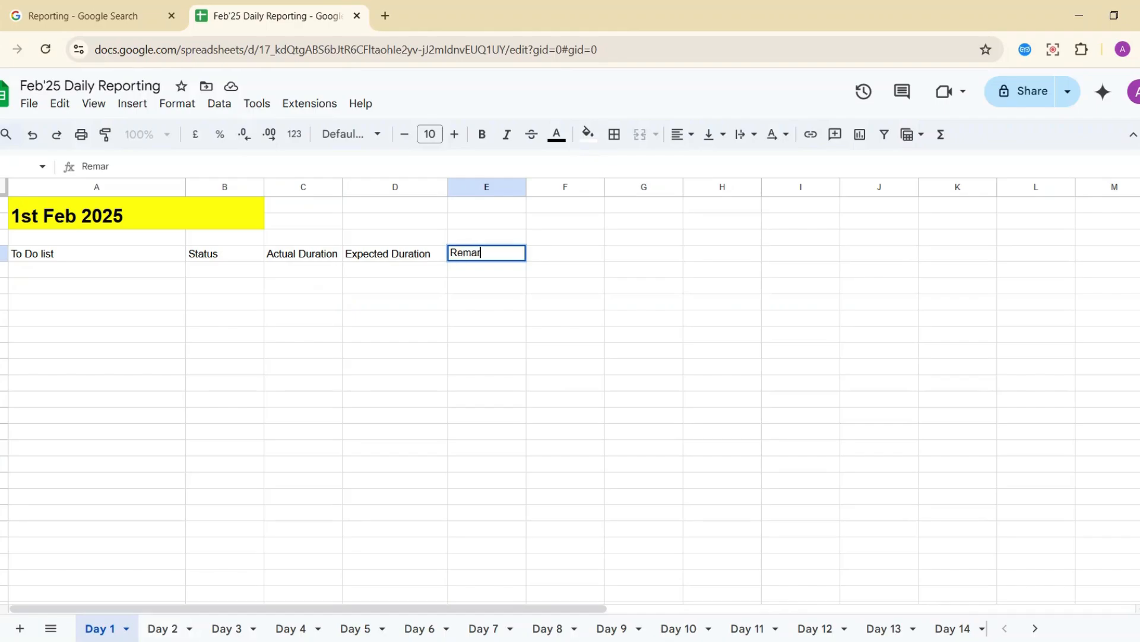
{"action": "type", "text": "ks"}
{"action": "key", "text": "Return"}
{"action": "key", "text": "Left"}
{"action": "key", "text": "Left"}
{"action": "key", "text": "Left"}
{"action": "key", "text": "Left"}
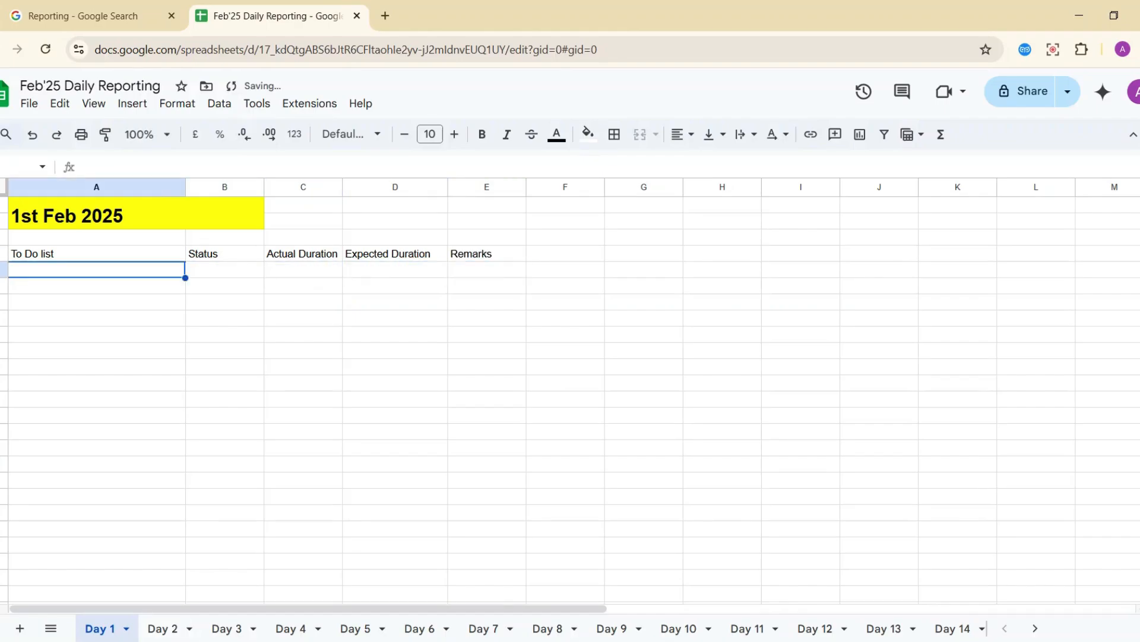
{"action": "key", "text": "Up"}
{"action": "key", "text": "shift+Right"}
{"action": "key", "text": "shift+Right"}
{"action": "key", "text": "shift+Right"}
{"action": "key", "text": "shift+Right"}
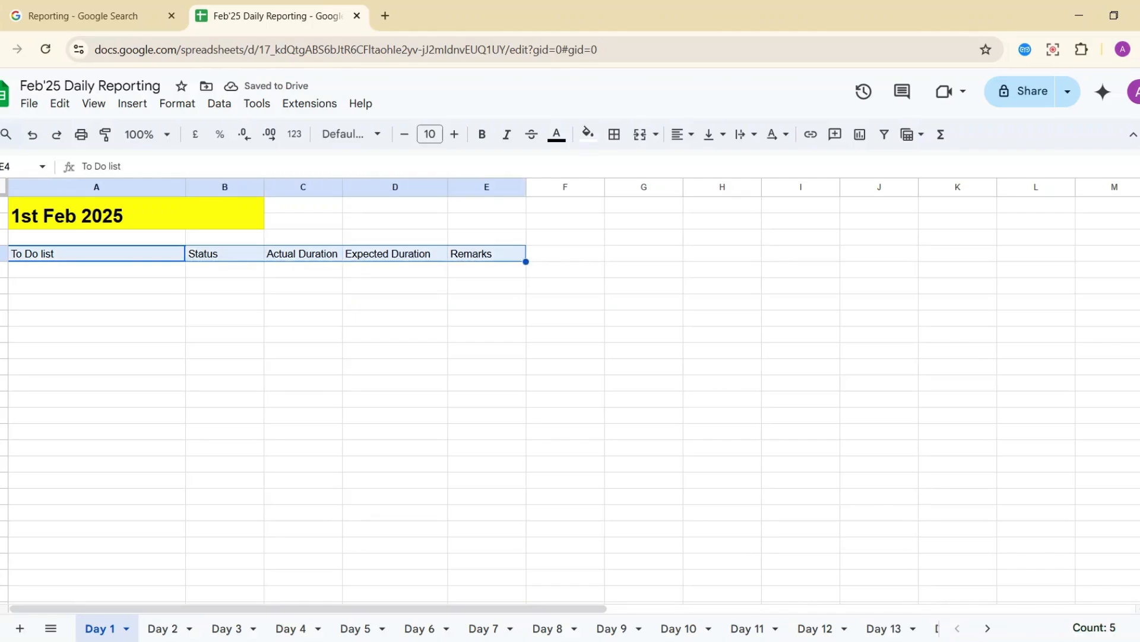
Make the header row centred, bold, and filled bright green.
{"action": "left_click", "coordinate": [689, 135]}
{"action": "left_click", "coordinate": [706, 164]}
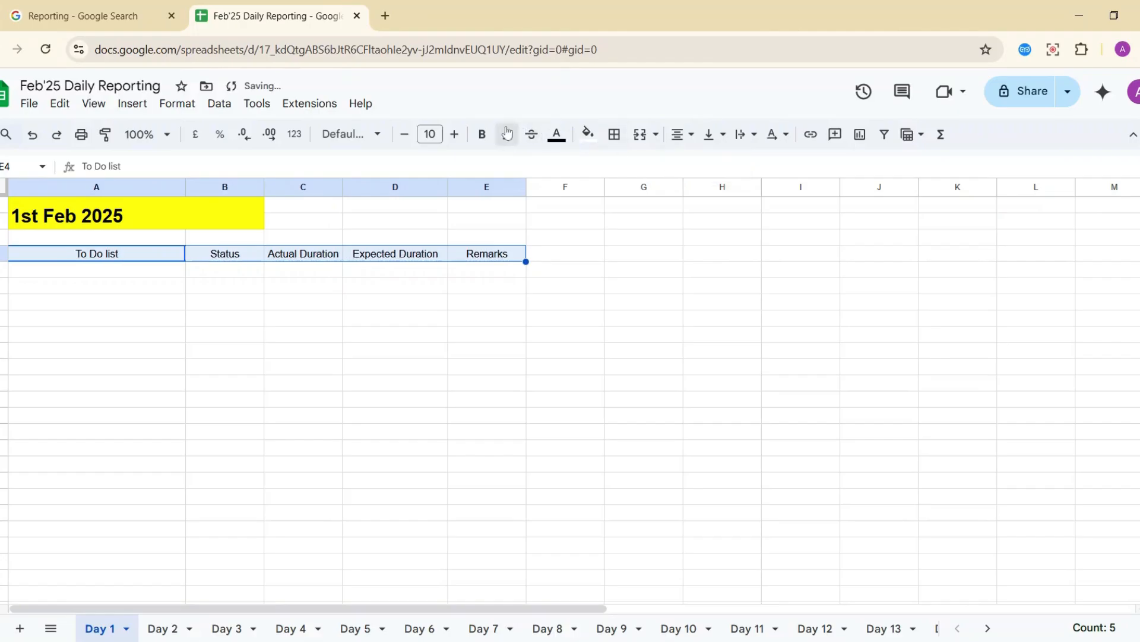
{"action": "left_click", "coordinate": [489, 134]}
{"action": "left_click", "coordinate": [588, 135]}
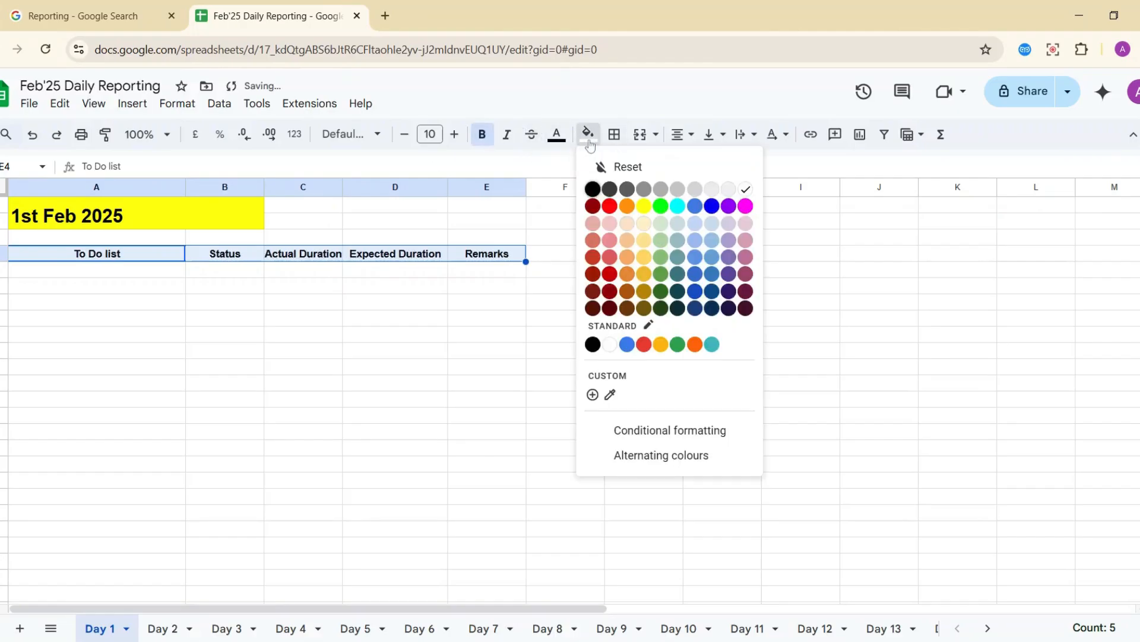
{"action": "left_click", "coordinate": [660, 206]}
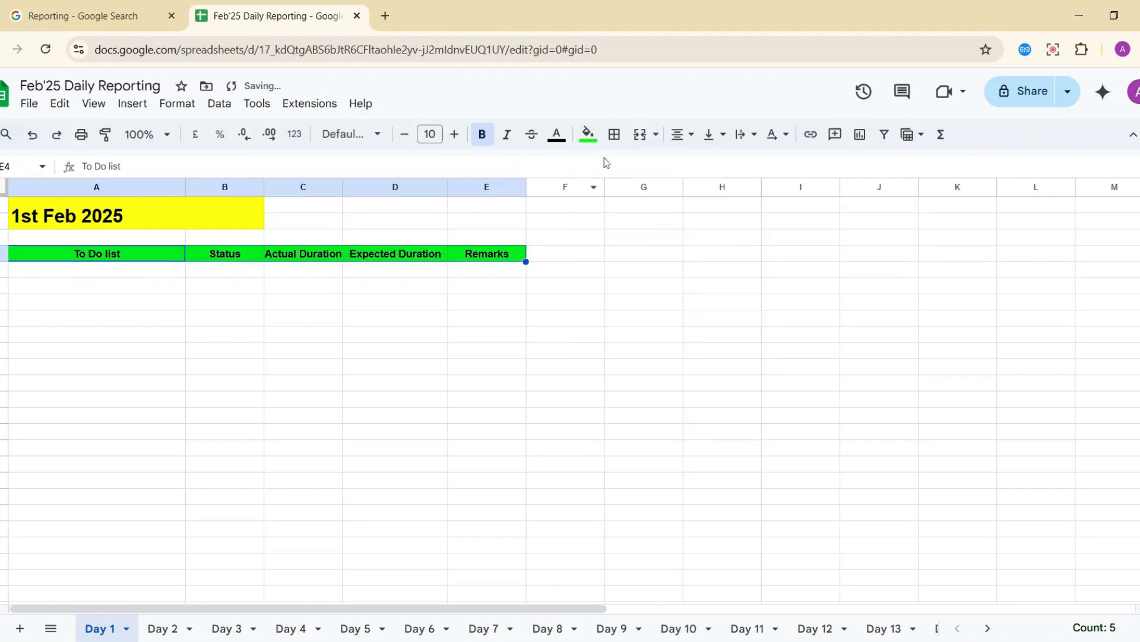
Apply all borders to the task table down to row 21.
{"action": "key", "text": "shift+Down"}
{"action": "key", "text": "shift+Down"}
{"action": "key", "text": "shift+Down"}
{"action": "key", "text": "shift+Down"}
{"action": "key", "text": "shift+Down"}
{"action": "key", "text": "shift+Down"}
{"action": "key", "text": "shift+Down"}
{"action": "key", "text": "shift+Down"}
{"action": "key", "text": "shift+Down"}
{"action": "key", "text": "shift+Down"}
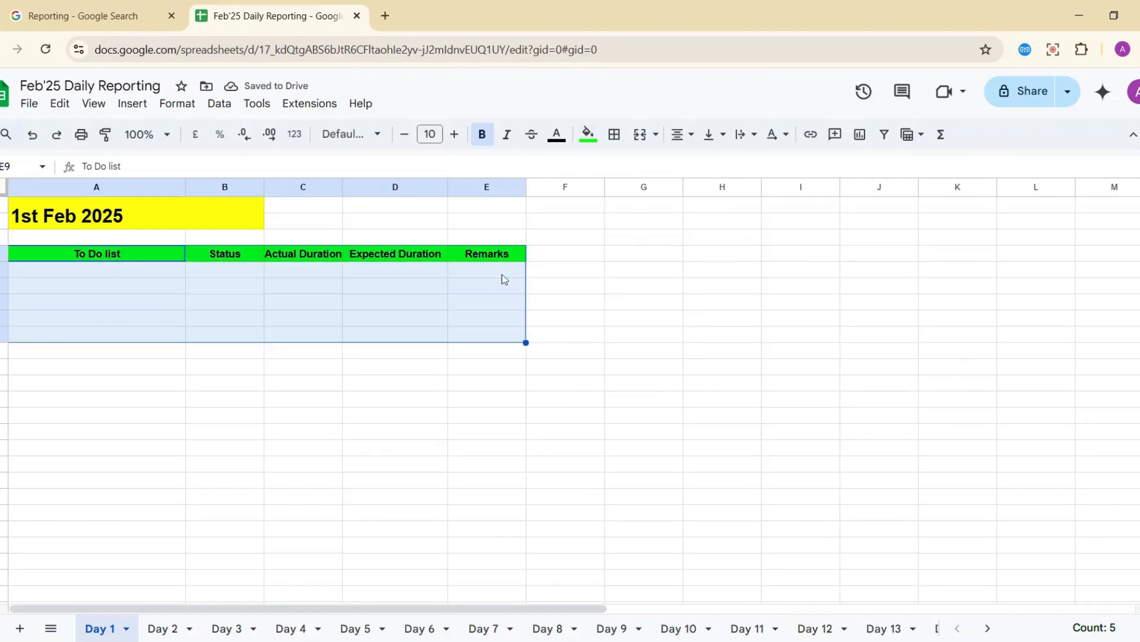
{"action": "key", "text": "shift+Down"}
{"action": "key", "text": "shift+Down"}
{"action": "key", "text": "shift+Down"}
{"action": "key", "text": "shift+Down"}
{"action": "key", "text": "shift+Down"}
{"action": "key", "text": "shift+Down"}
{"action": "key", "text": "shift+Down"}
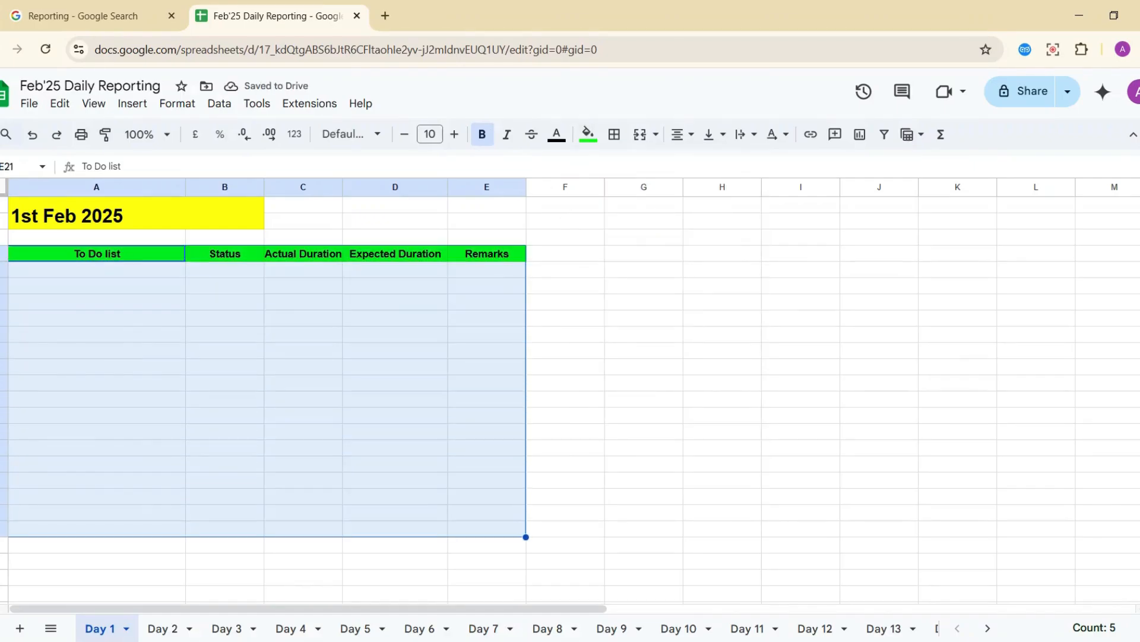
{"action": "left_click", "coordinate": [615, 136]}
{"action": "left_click", "coordinate": [622, 168]}
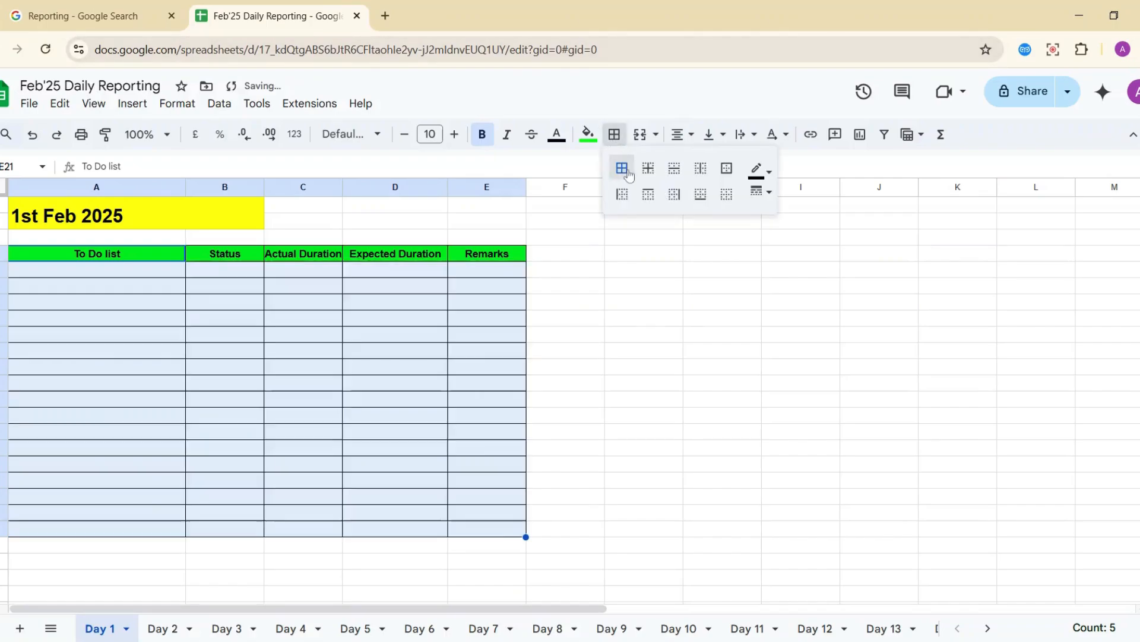
{"action": "left_click", "coordinate": [52, 293]}
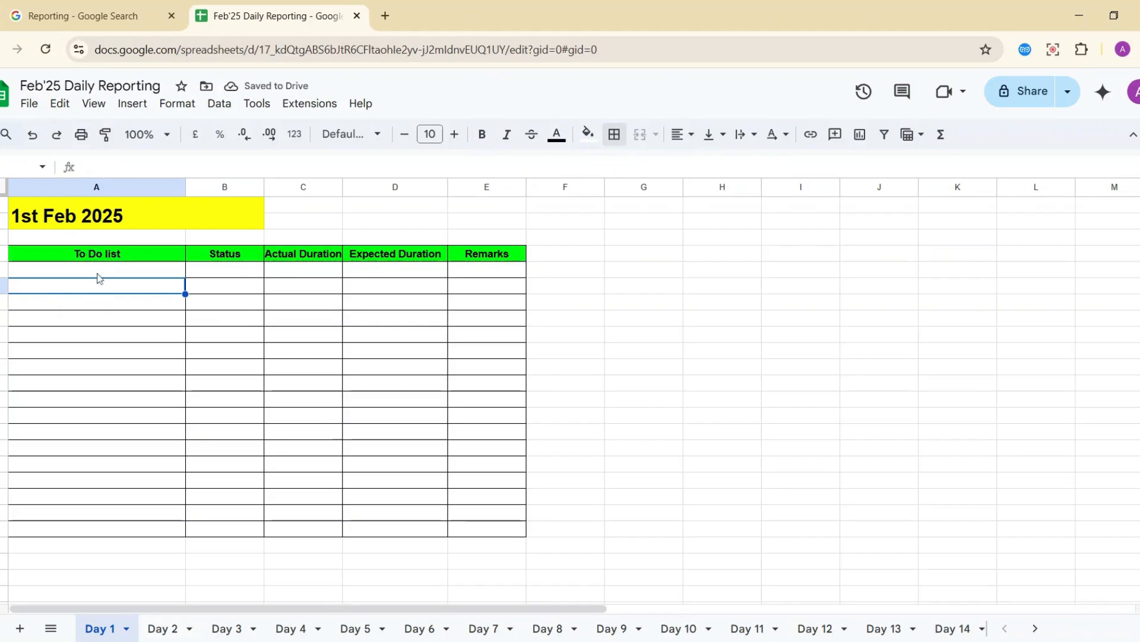
Widen the Actual Duration column C to fit its heading.
{"action": "left_click", "coordinate": [337, 184]}
{"action": "left_click_drag", "start_coordinate": [338, 182], "coordinate": [351, 181]}
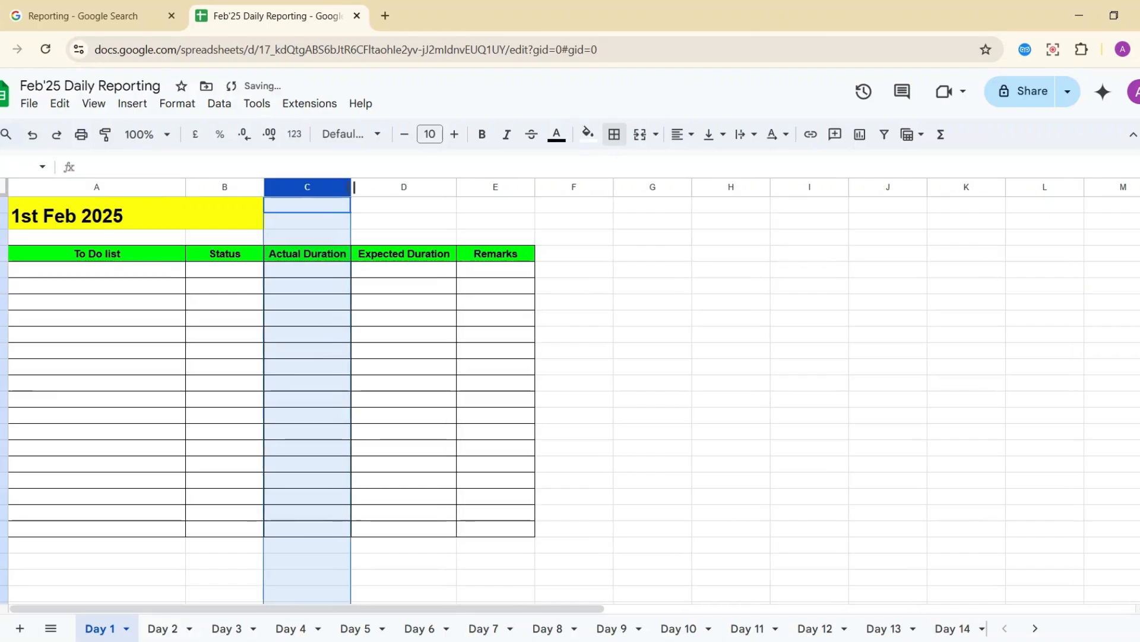
{"action": "left_click", "coordinate": [120, 304]}
{"action": "key", "text": "Up"}
{"action": "key", "text": "Up"}
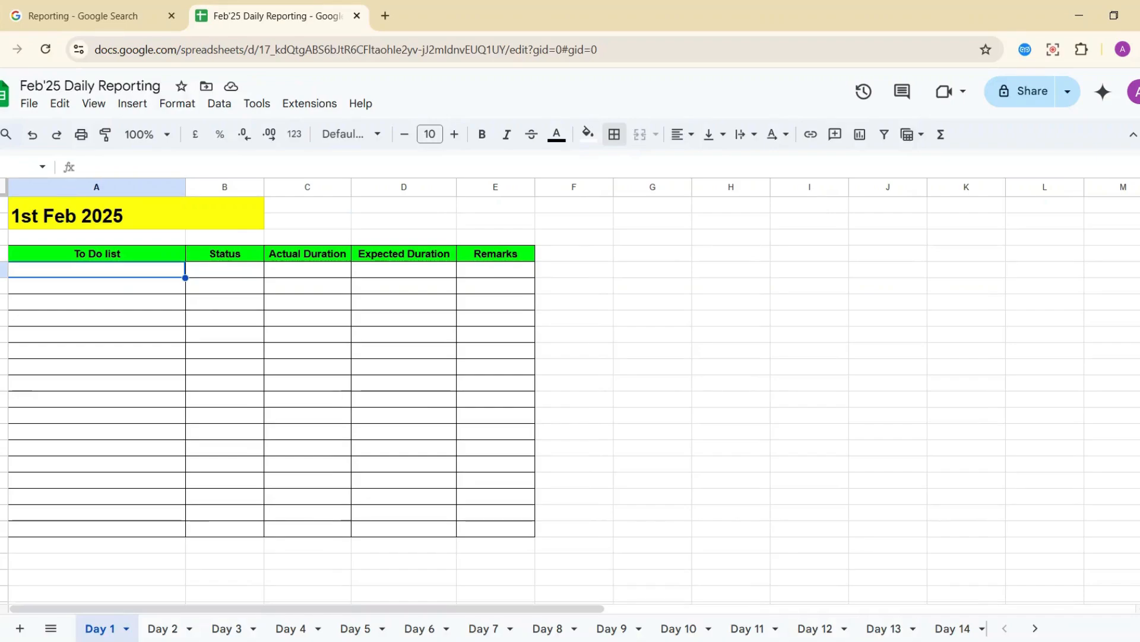
{"action": "type", "text": "Ca"}
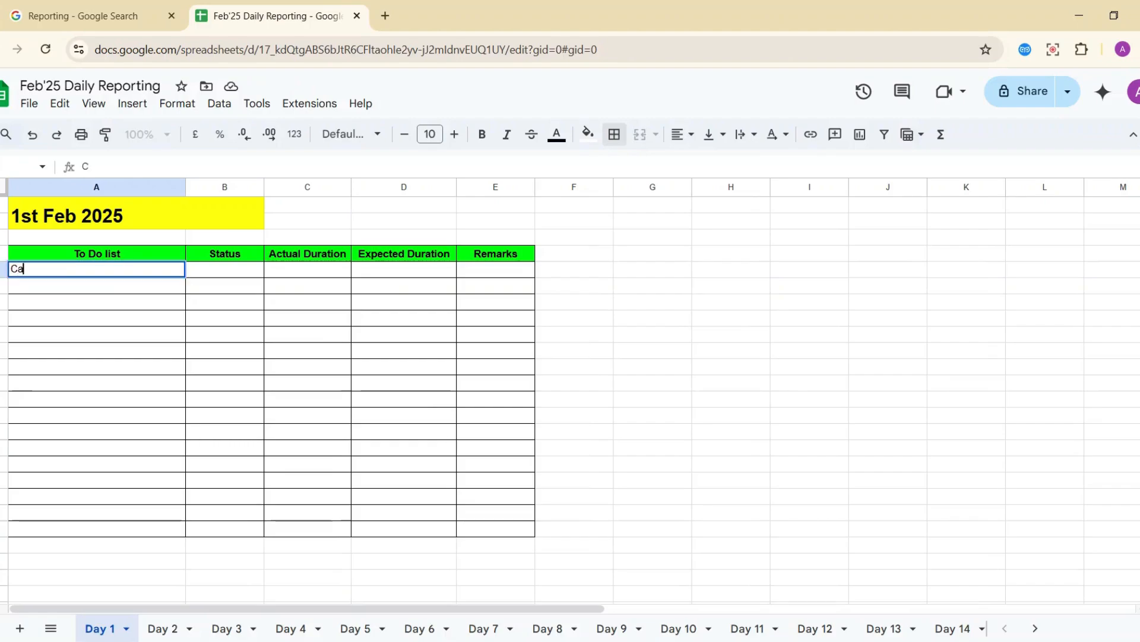
{"action": "type", "text": "ll to client A"}
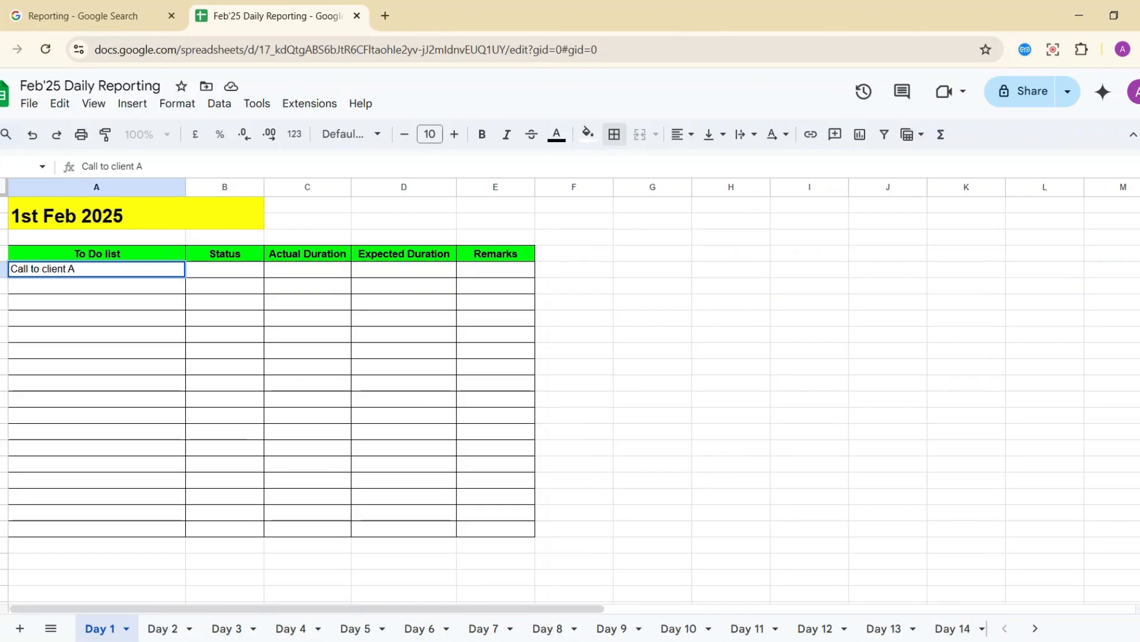
{"action": "type", "text": "BC"}
{"action": "key", "text": "Return"}
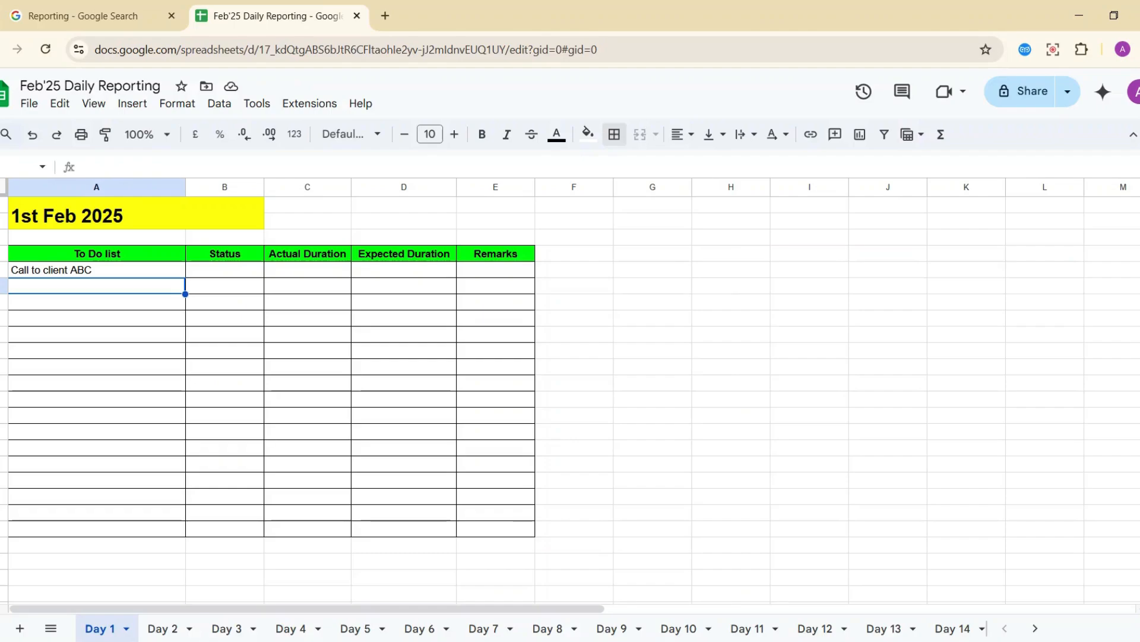
{"action": "key", "text": "Up"}
{"action": "key", "text": "Right"}
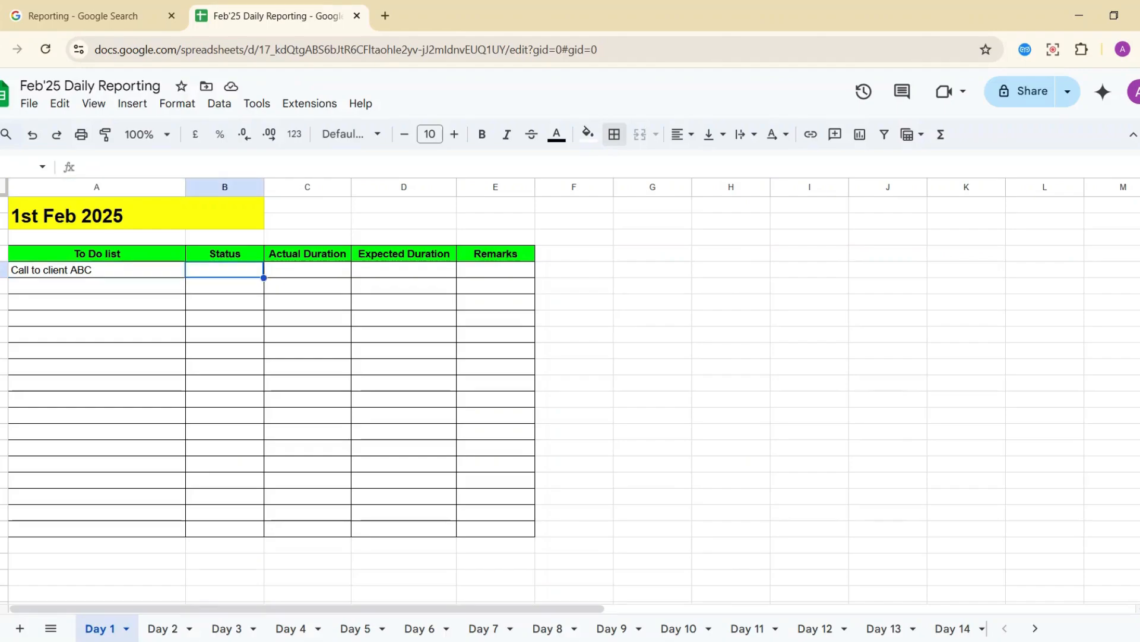
{"action": "type", "text": "all"}
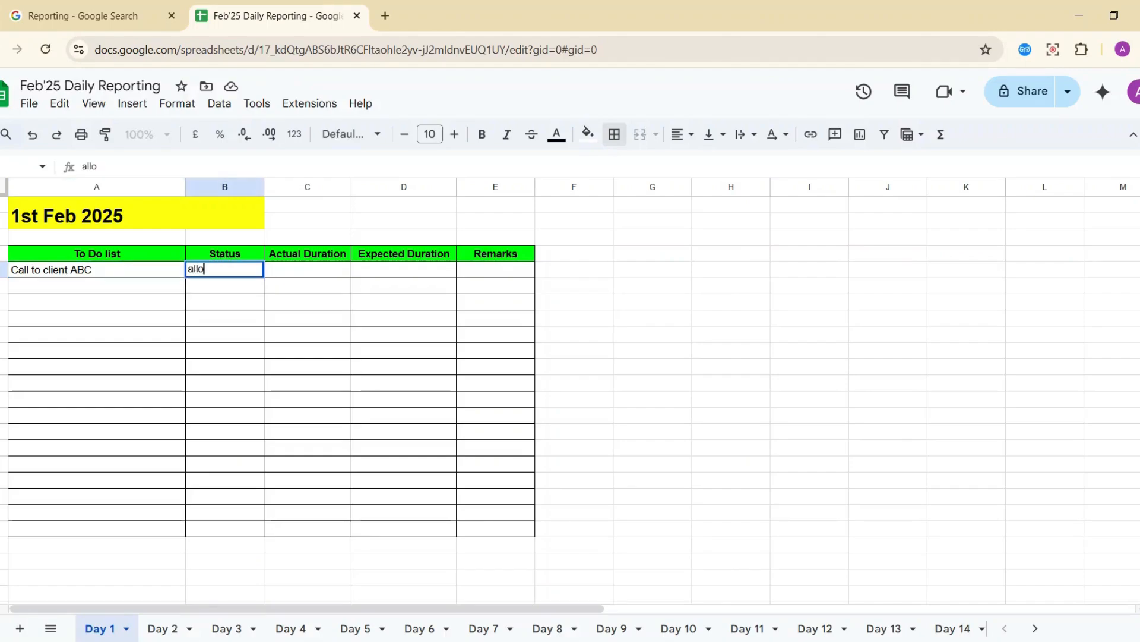
{"action": "key", "text": "Escape"}
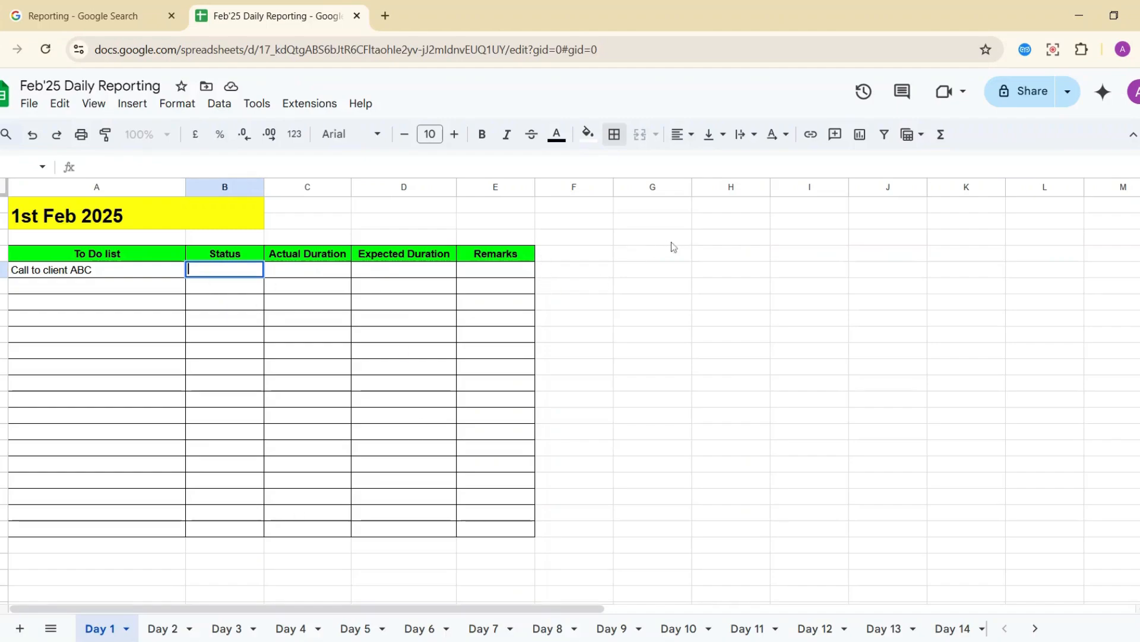
Enter the status options Allocated, Started and pending in D2, E2 and F2.
{"action": "left_click", "coordinate": [609, 223]}
{"action": "left_click", "coordinate": [344, 222]}
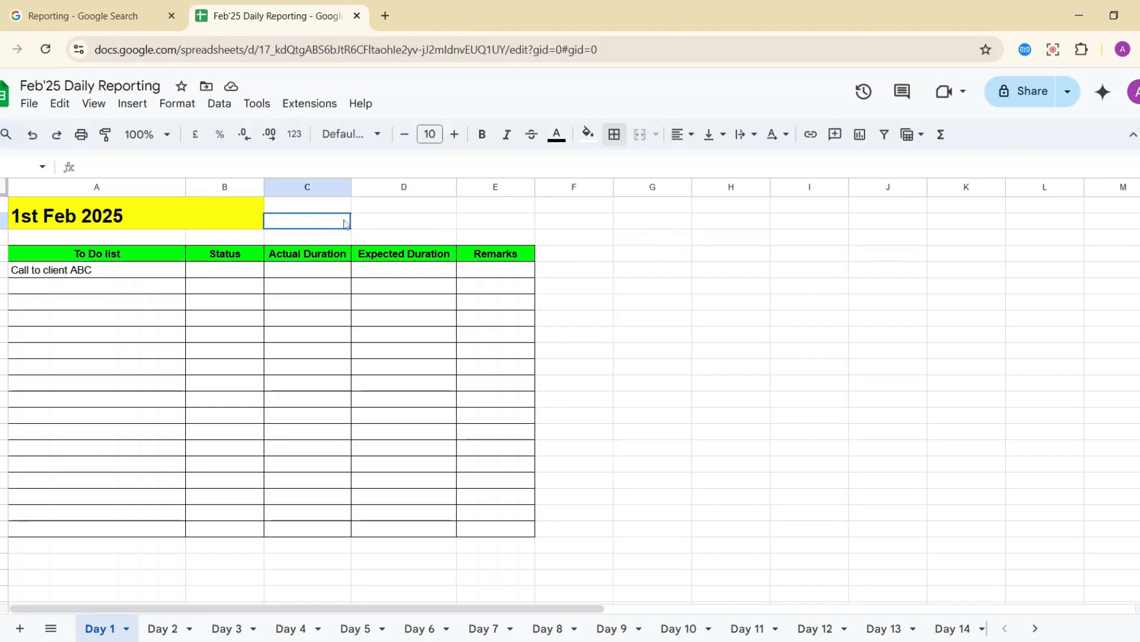
{"action": "key", "text": "Right"}
{"action": "type", "text": "A"}
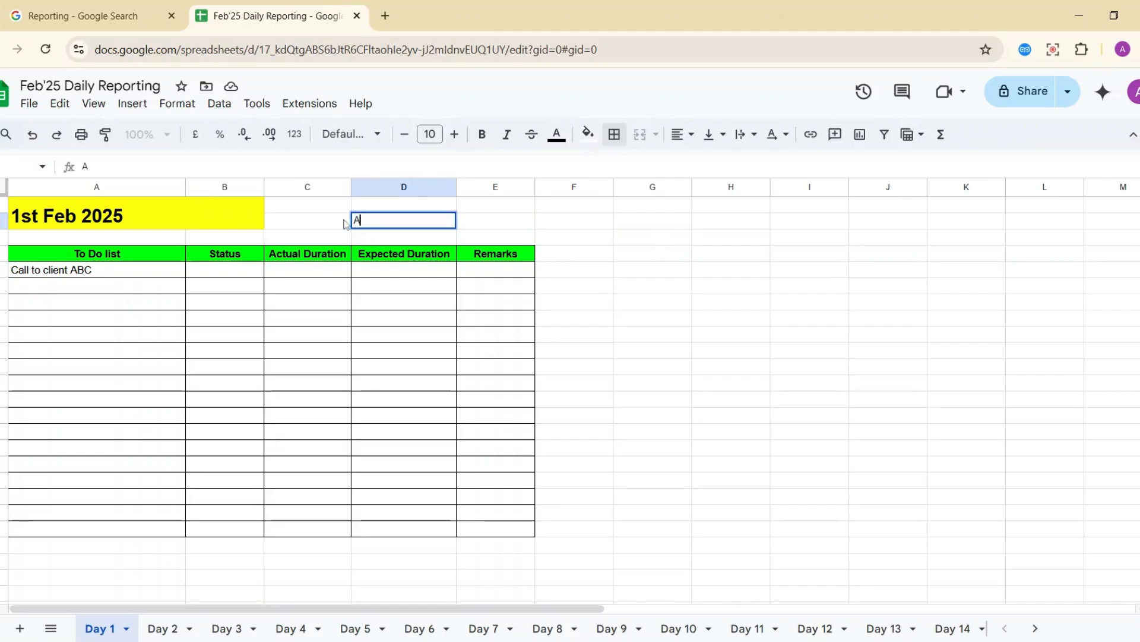
{"action": "type", "text": "llocated"}
{"action": "key", "text": "Tab"}
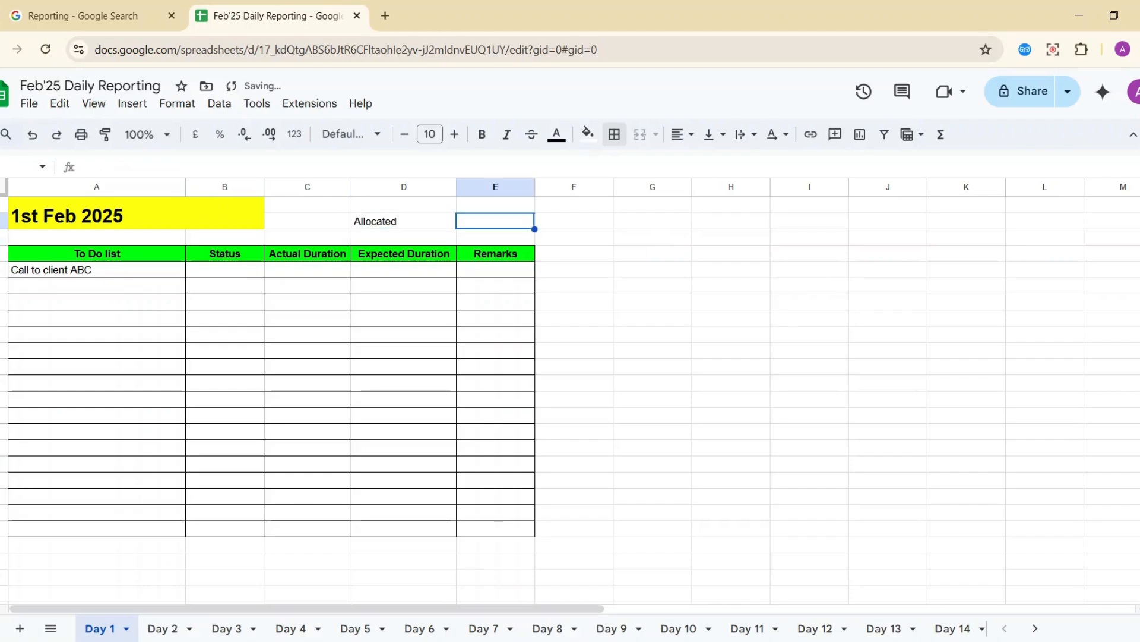
{"action": "type", "text": "S"}
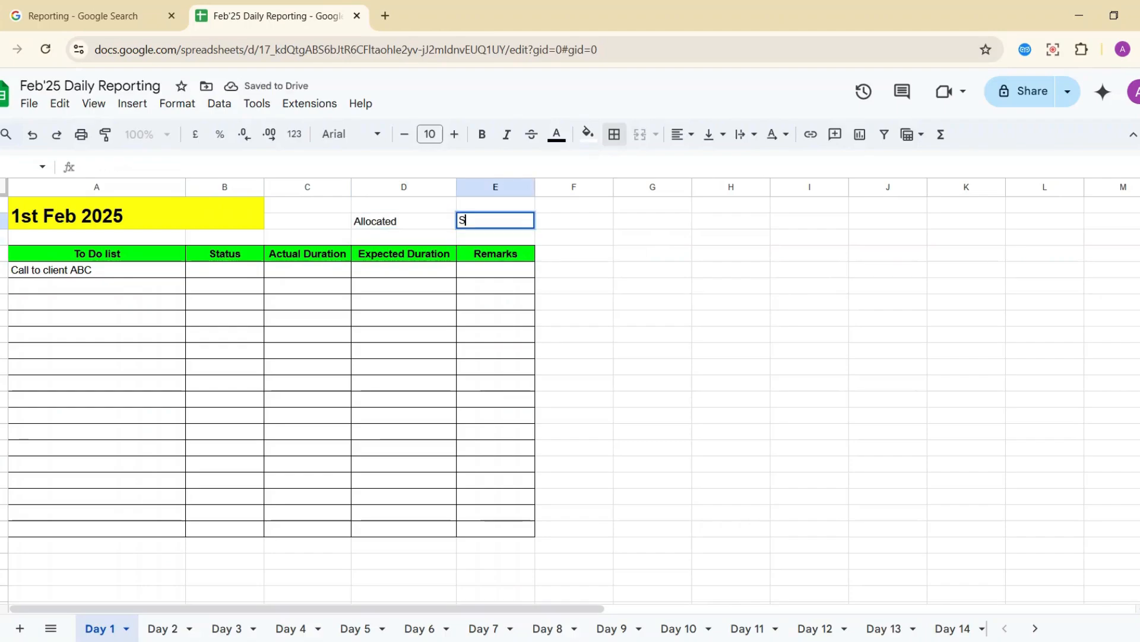
{"action": "type", "text": "trated"}
{"action": "key", "text": "BackSpace"}
{"action": "key", "text": "BackSpace"}
{"action": "key", "text": "BackSpace"}
{"action": "key", "text": "BackSpace"}
{"action": "key", "text": "BackSpace"}
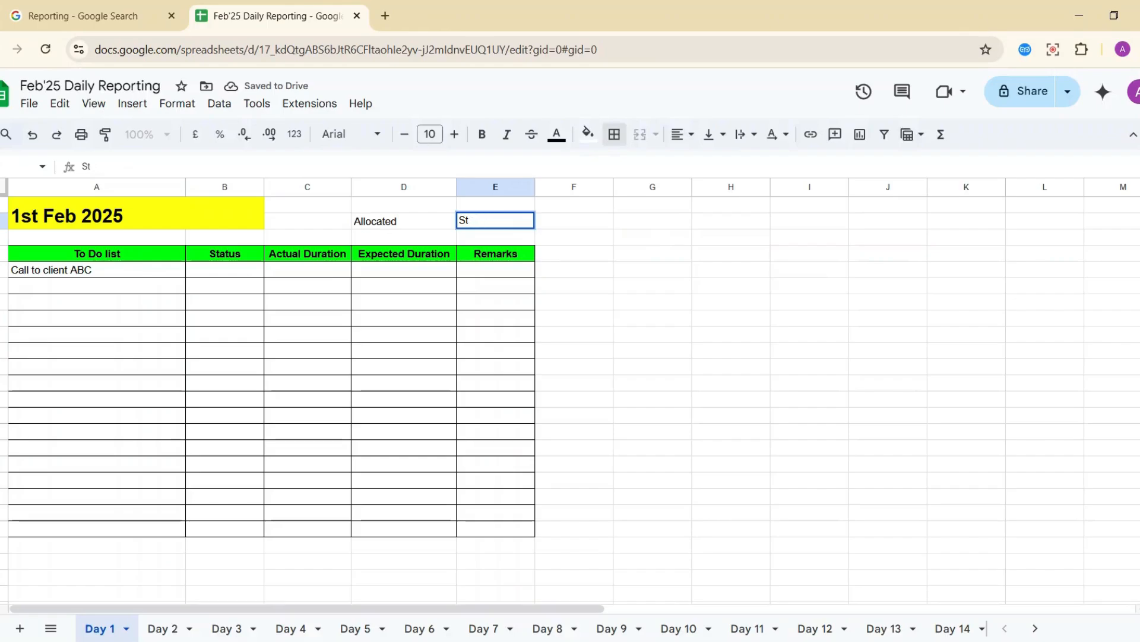
{"action": "type", "text": "arted"}
{"action": "key", "text": "Tab"}
{"action": "type", "text": "pend"}
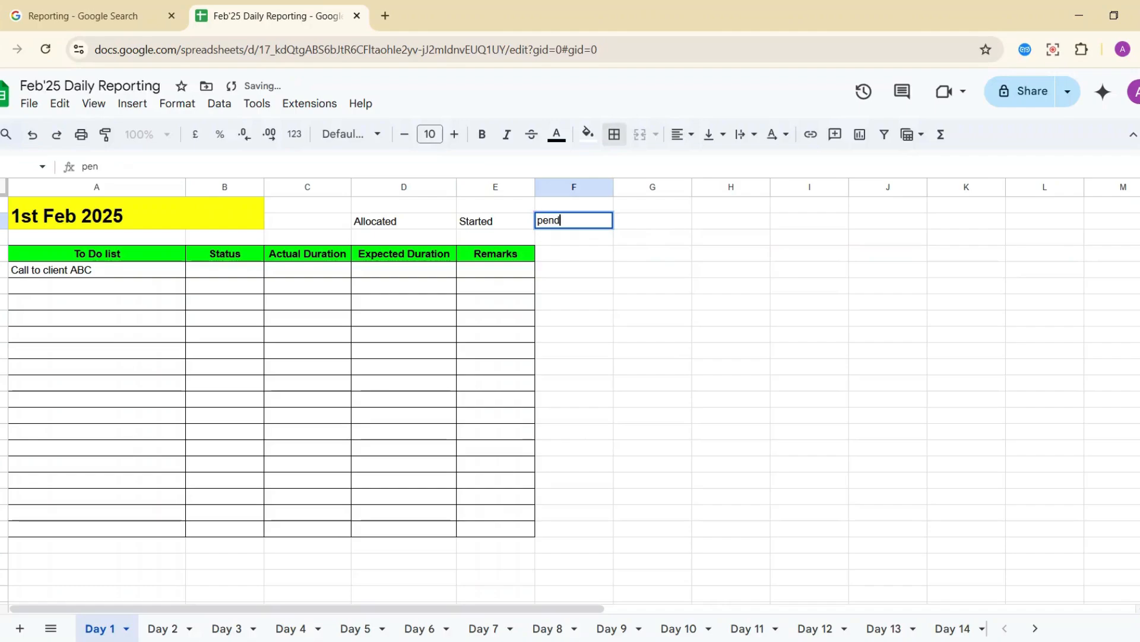
{"action": "type", "text": "ing"}
{"action": "key", "text": "Tab"}
Add 'Partially Completed' in G2 and 'Completed' in H2, widening column G to fit.
{"action": "type", "text": "Co"}
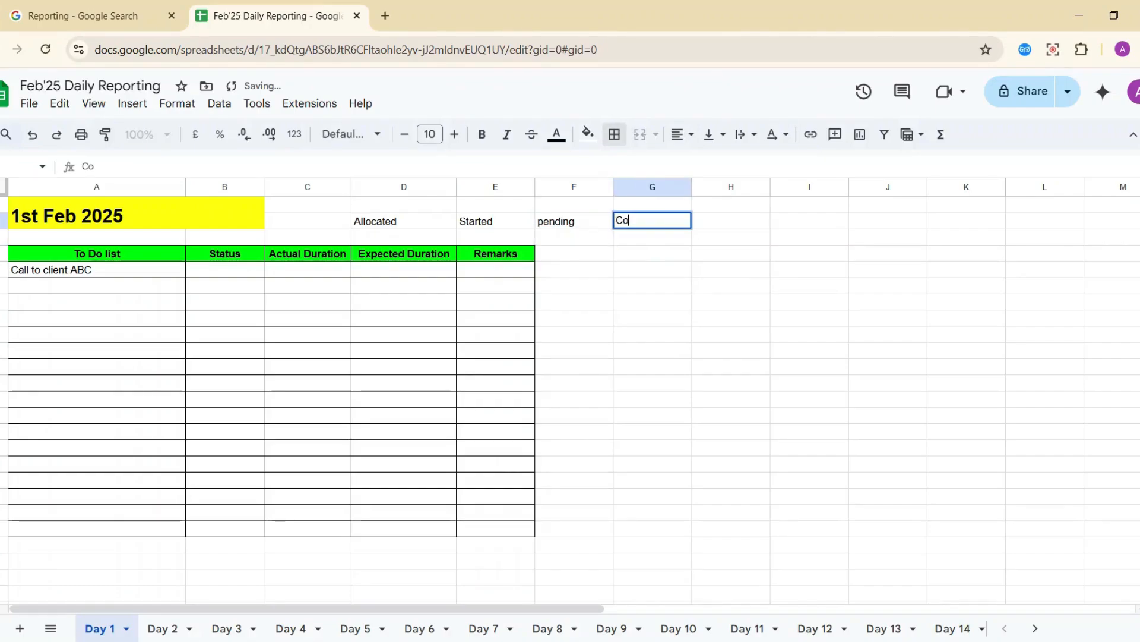
{"action": "key", "text": "BackSpace"}
{"action": "key", "text": "BackSpace"}
{"action": "type", "text": "Part"}
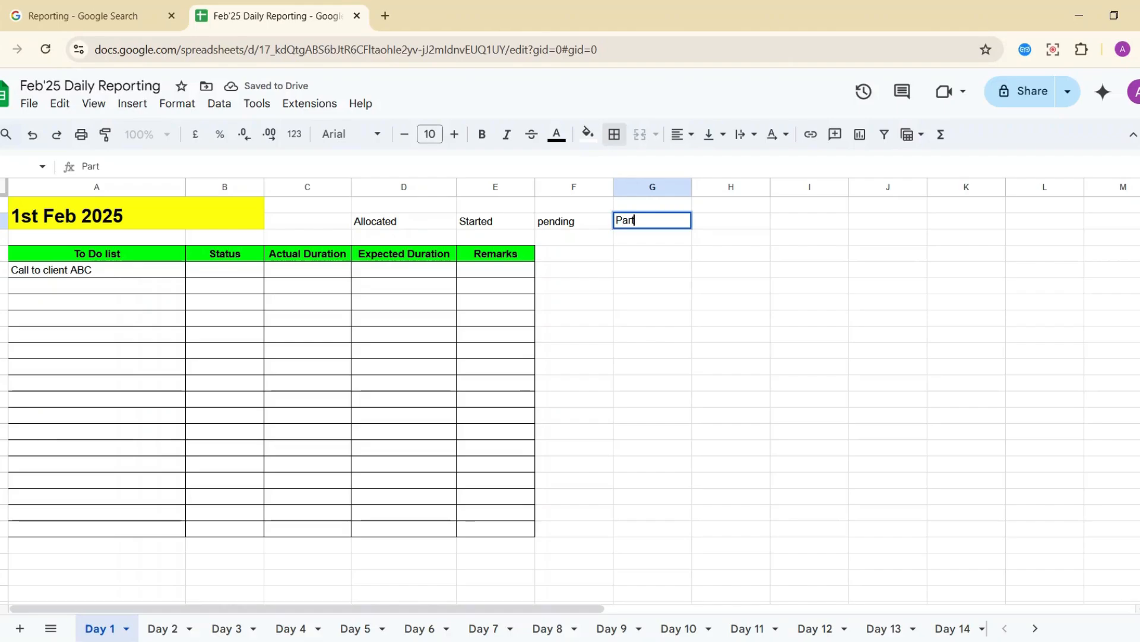
{"action": "type", "text": "ially \"Completed"}
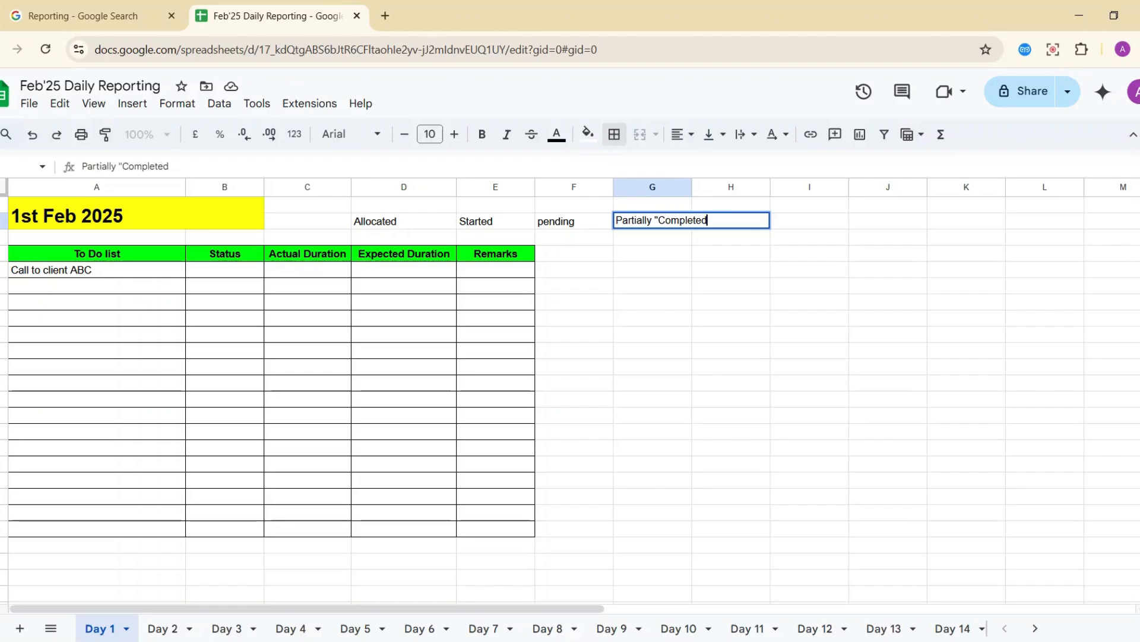
{"action": "key", "text": "Left"}
{"action": "key", "text": "Right"}
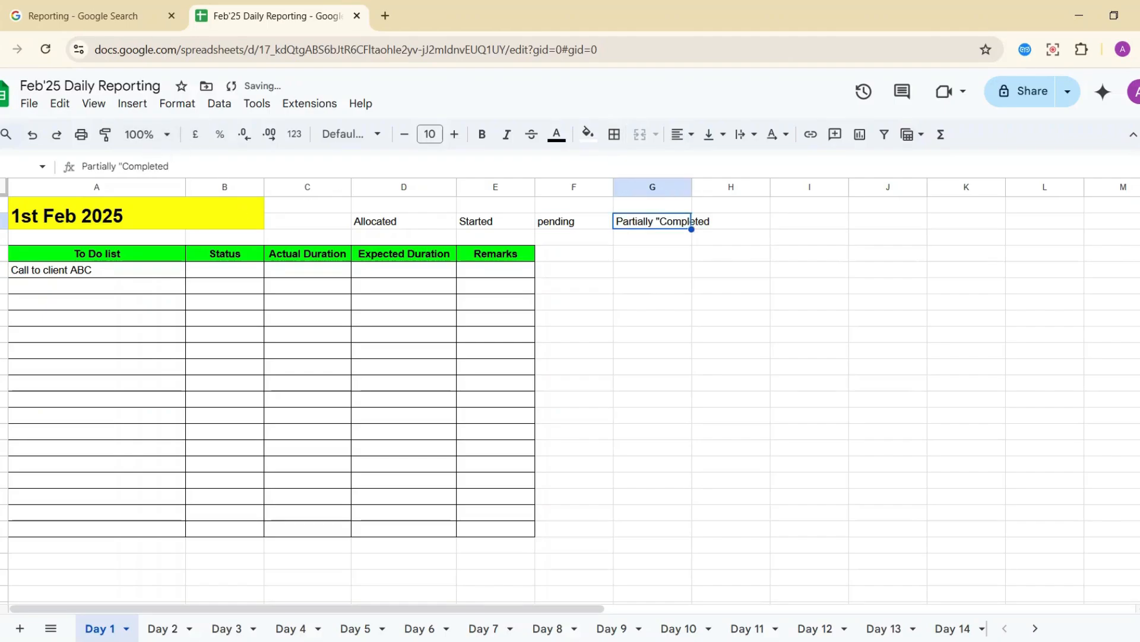
{"action": "left_click", "coordinate": [122, 166]}
{"action": "key", "text": "BackSpace"}
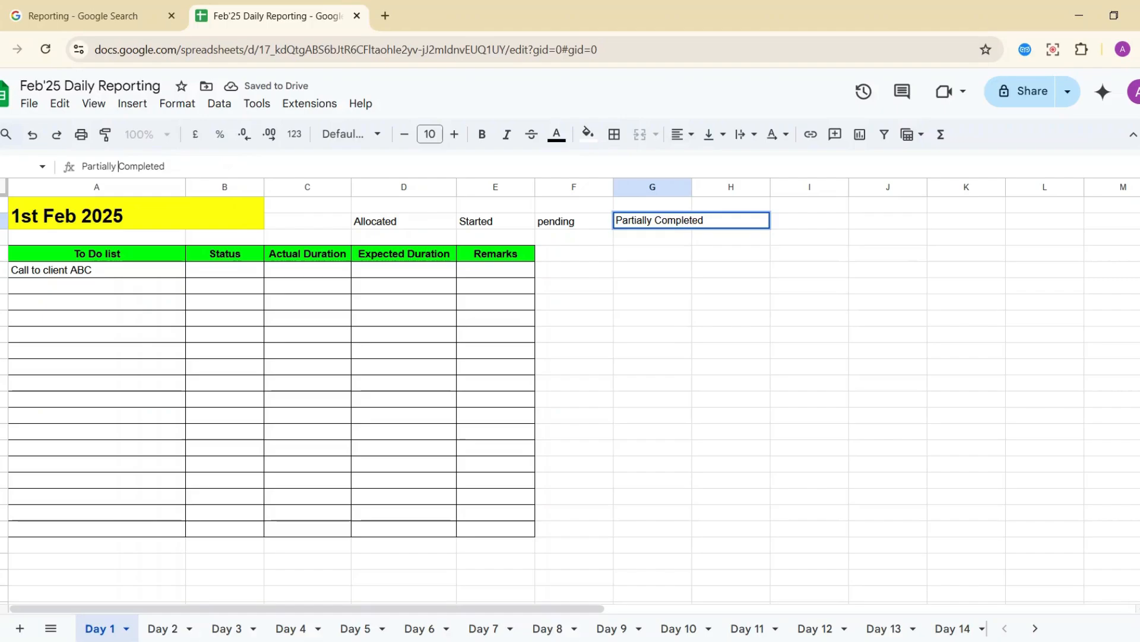
{"action": "key", "text": "Tab"}
{"action": "type", "text": "Completed"}
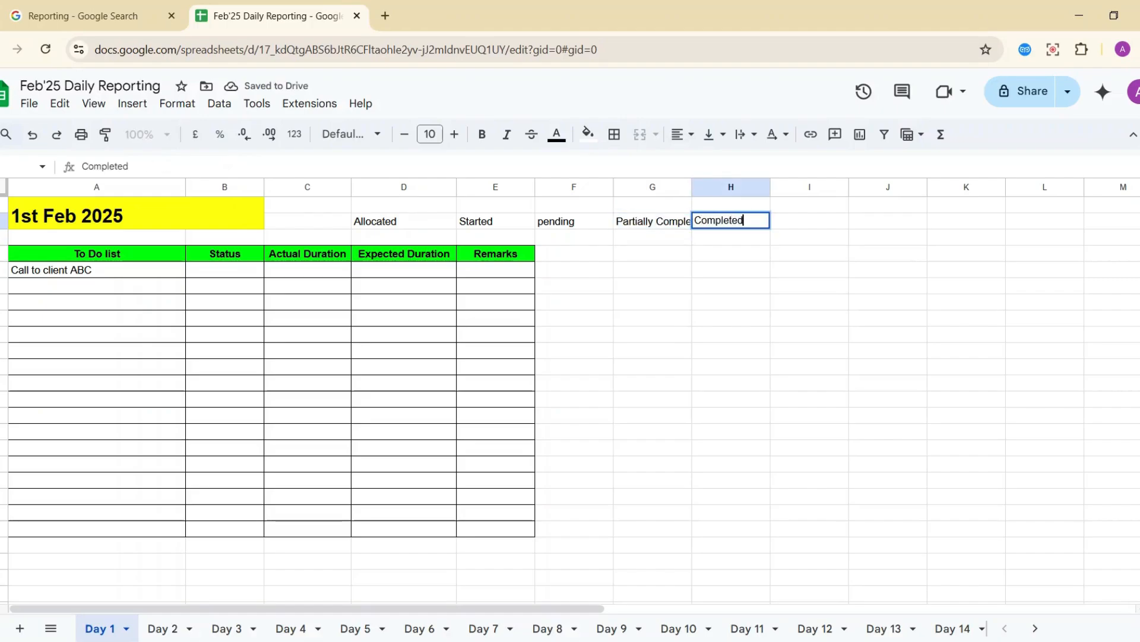
{"action": "key", "text": "Return"}
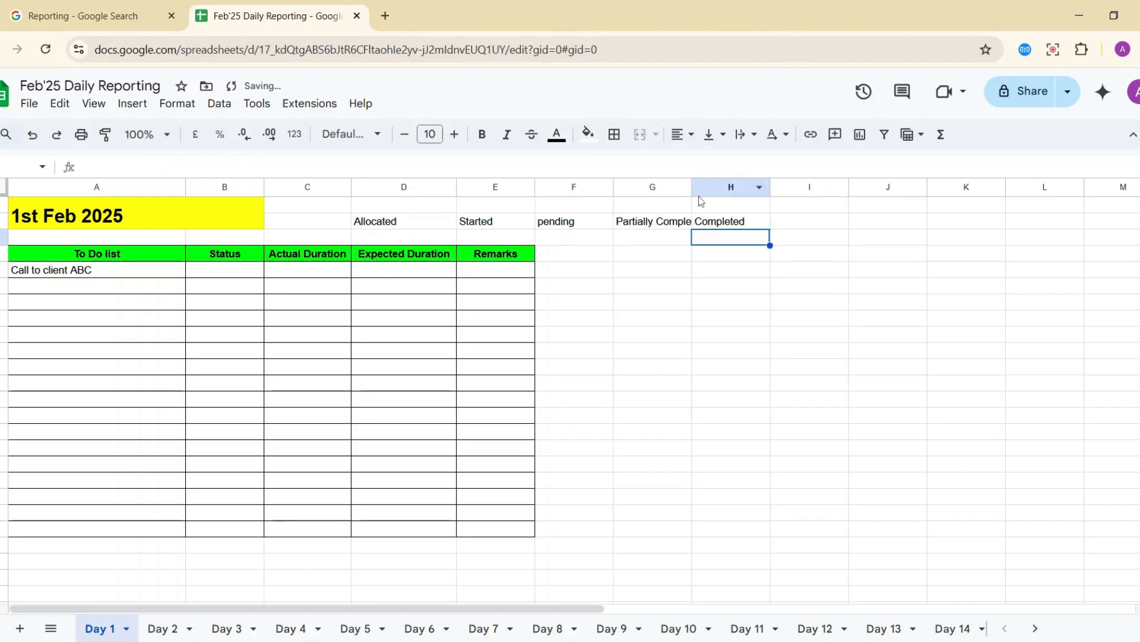
{"action": "left_click_drag", "start_coordinate": [692, 187], "coordinate": [734, 187]}
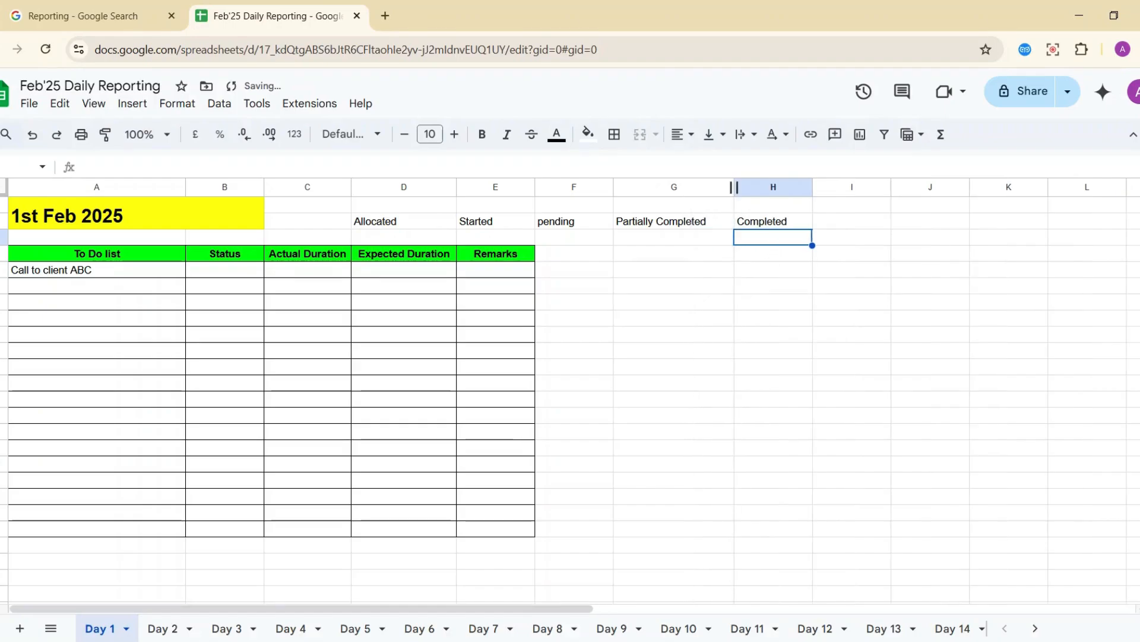
{"action": "left_click", "coordinate": [373, 214]}
{"action": "key", "text": "shift+Right"}
{"action": "key", "text": "shift+Right"}
{"action": "key", "text": "shift+Right"}
{"action": "key", "text": "shift+Right"}
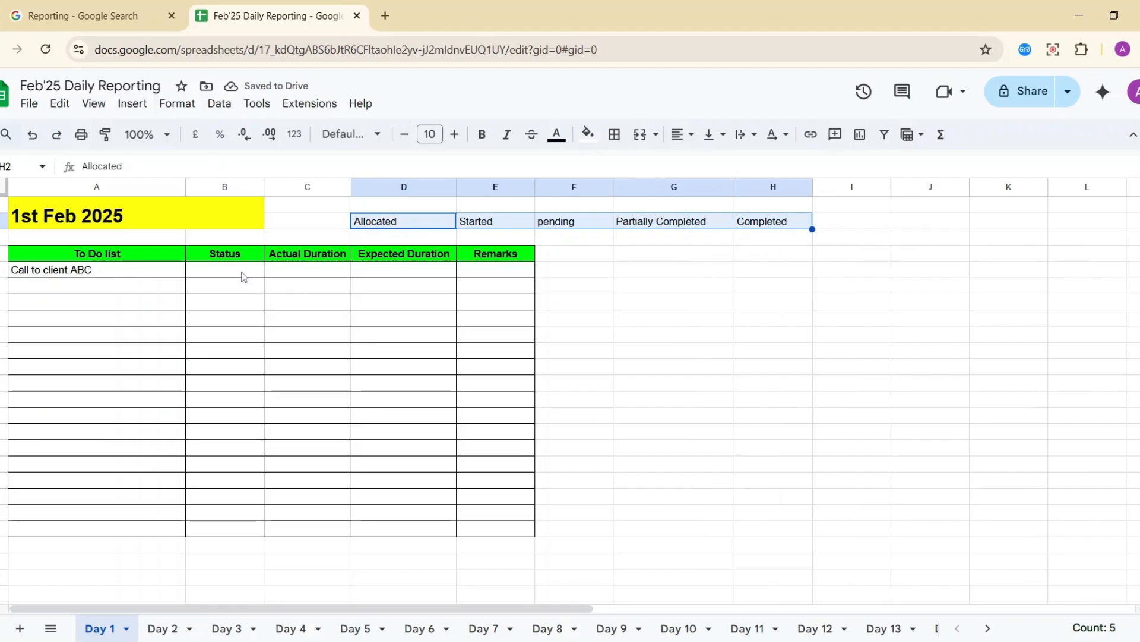
Move the five status options from D2:H2 into D1:H1.
{"action": "left_click", "coordinate": [337, 226]}
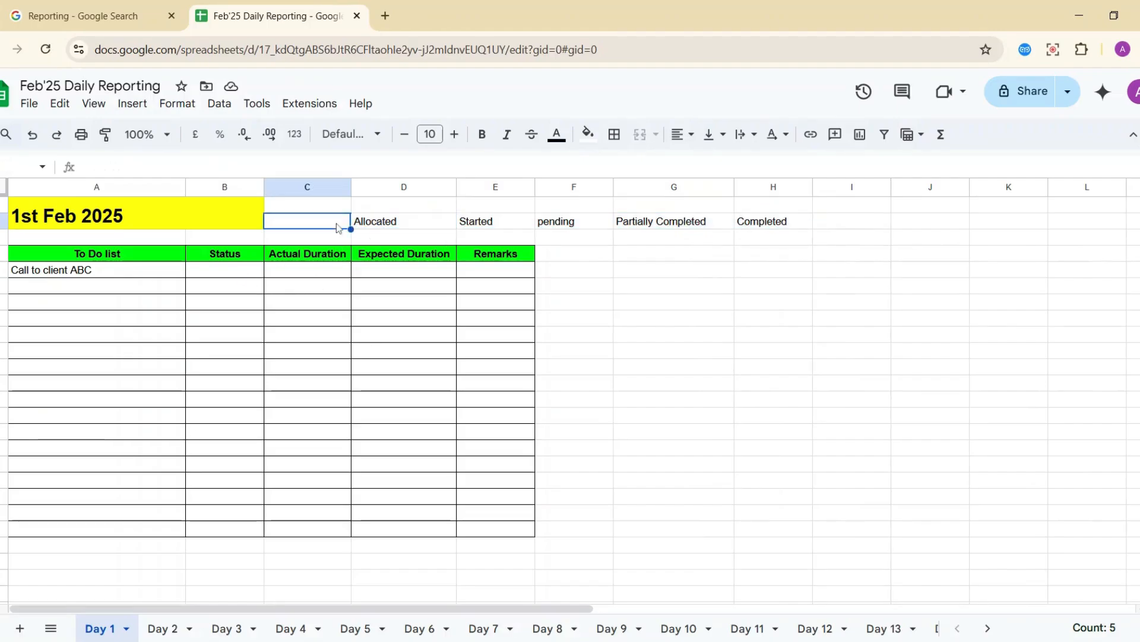
{"action": "left_click", "coordinate": [392, 224]}
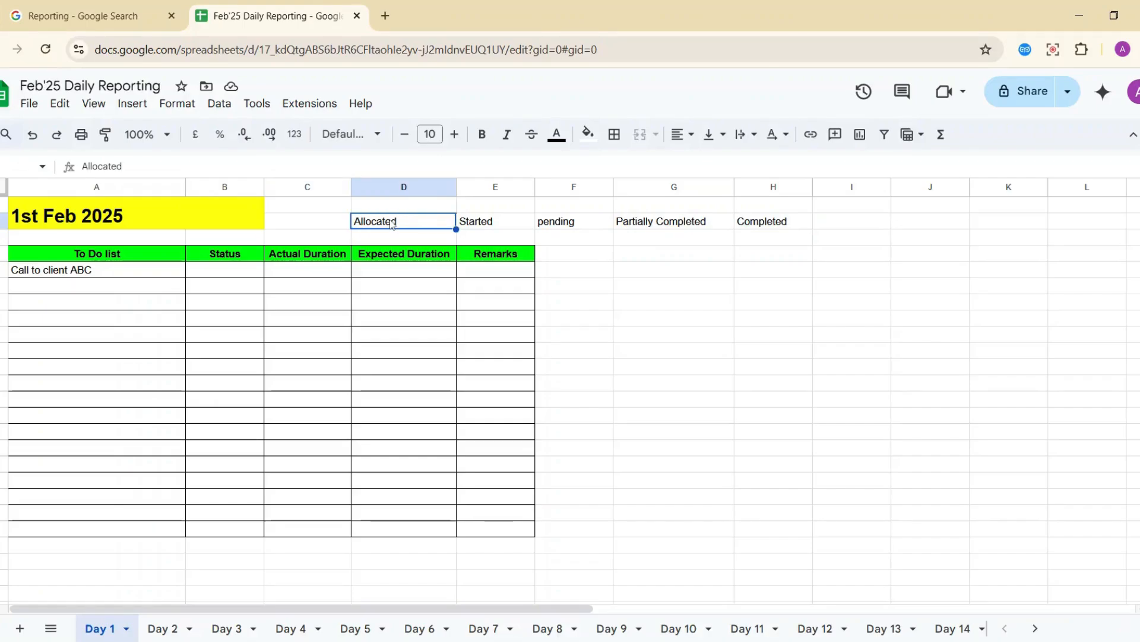
{"action": "key", "text": "shift+Right"}
{"action": "key", "text": "shift+Right"}
{"action": "key", "text": "shift+Right"}
{"action": "key", "text": "shift+Right"}
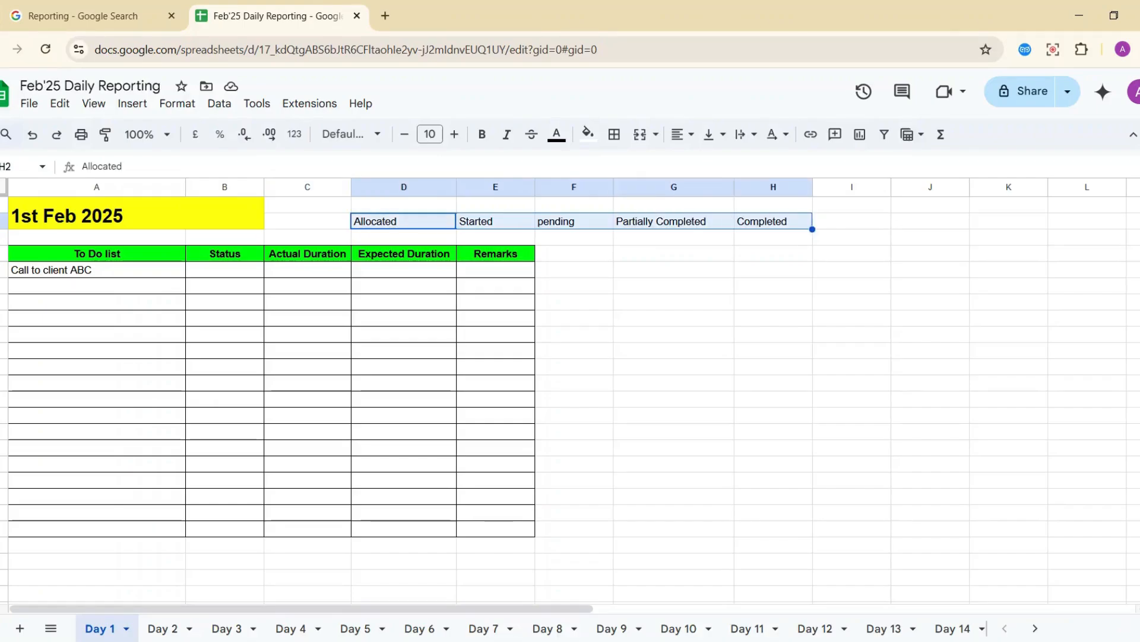
{"action": "key", "text": "ctrl+c"}
{"action": "key", "text": "Up"}
{"action": "key", "text": "ctrl+v"}
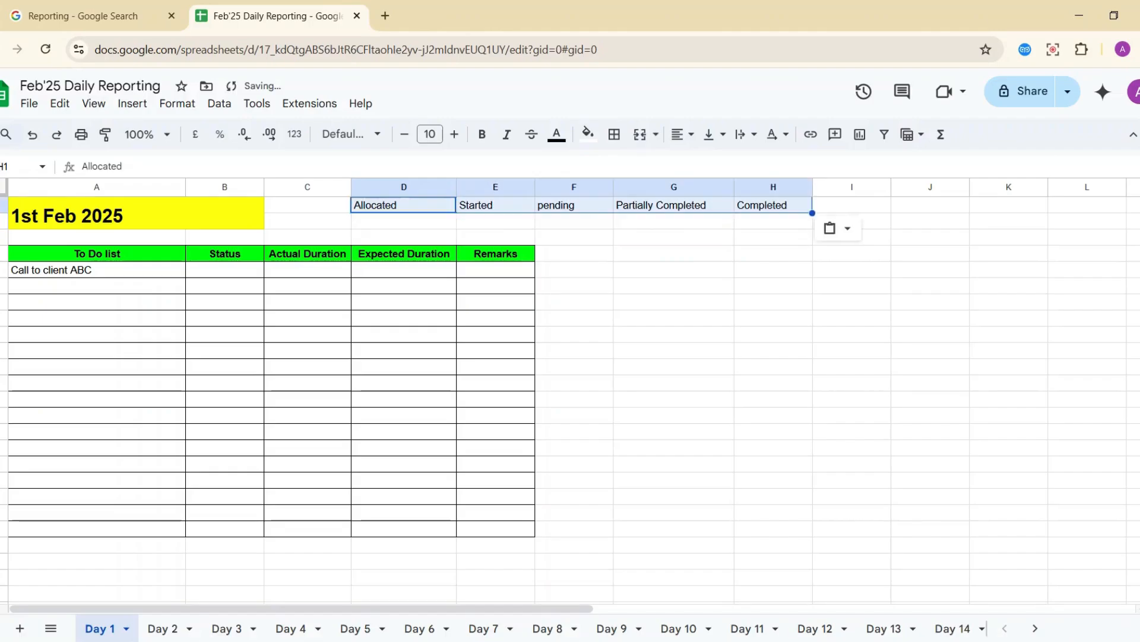
{"action": "key", "text": "Down"}
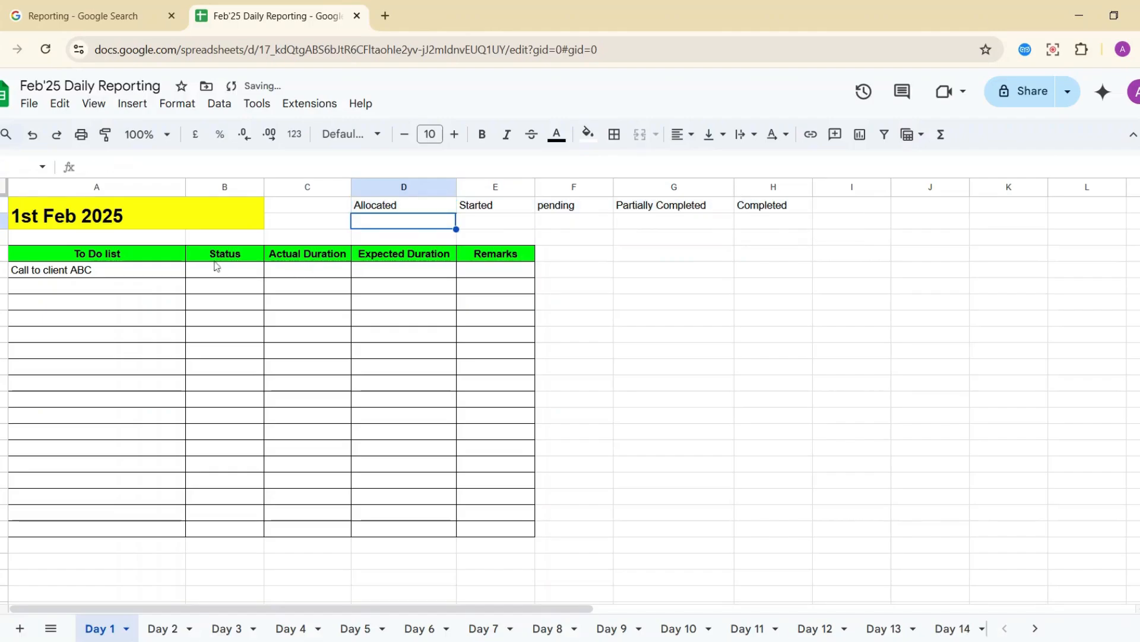
{"action": "left_click", "coordinate": [117, 287]}
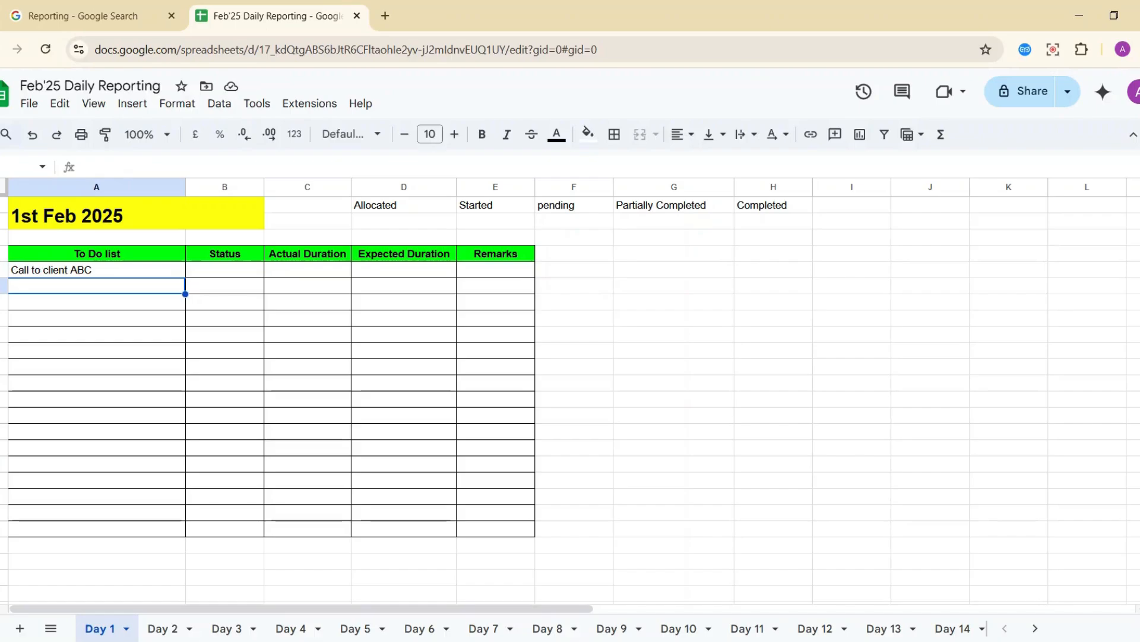
Add the tasks 'Create a ppt' and 'Create a bill' to the To Do list.
{"action": "type", "text": "Create a ppt"}
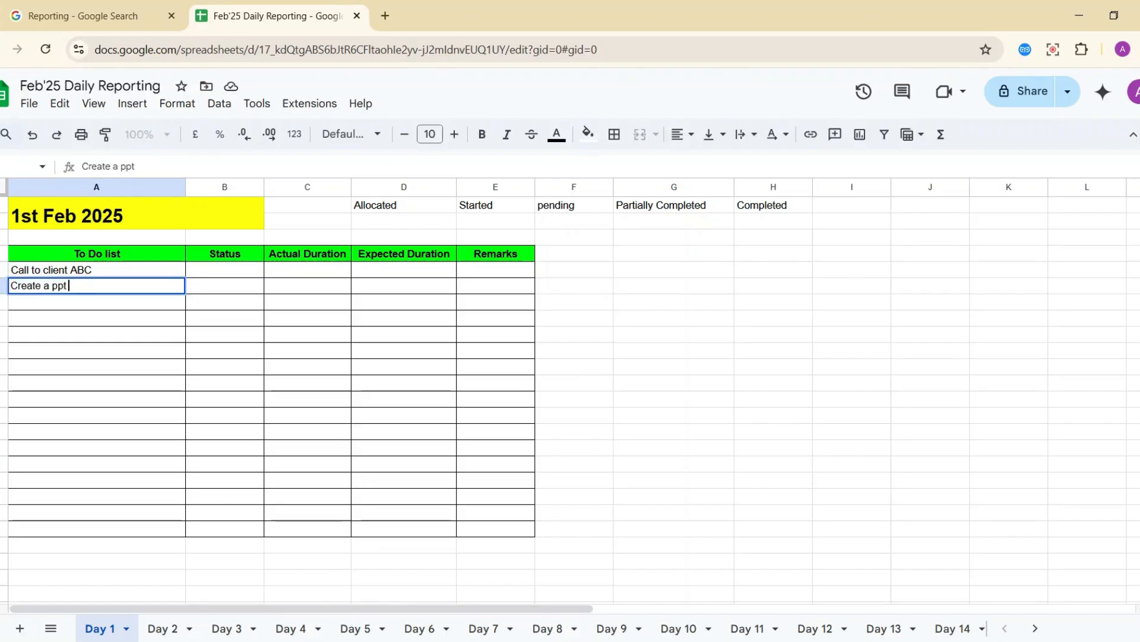
{"action": "key", "text": "Return"}
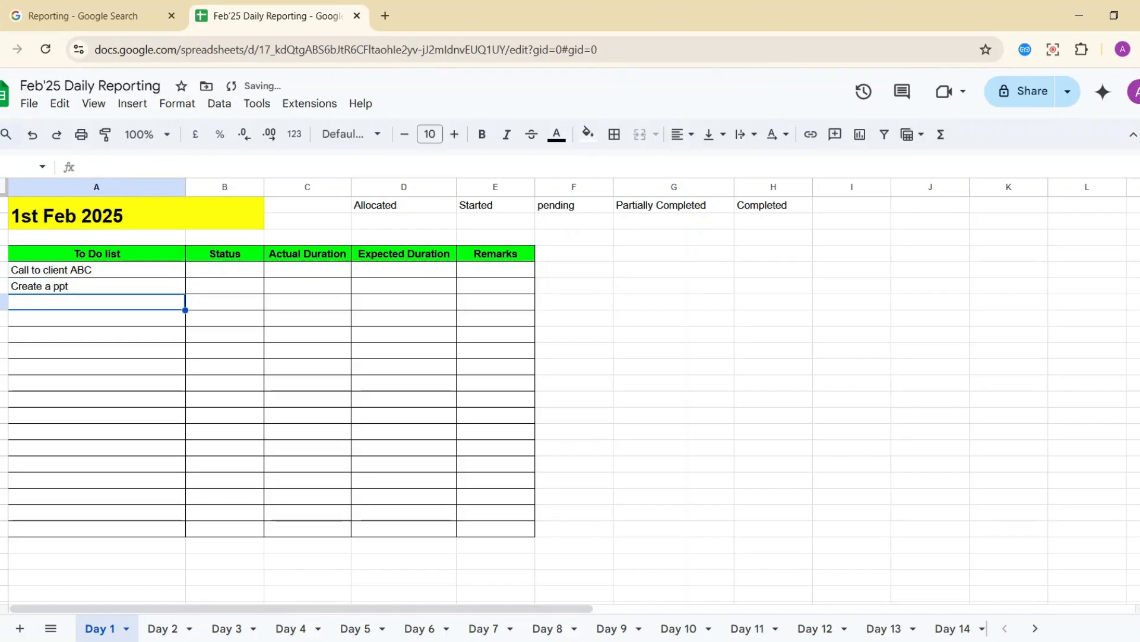
{"action": "type", "text": "Create a "}
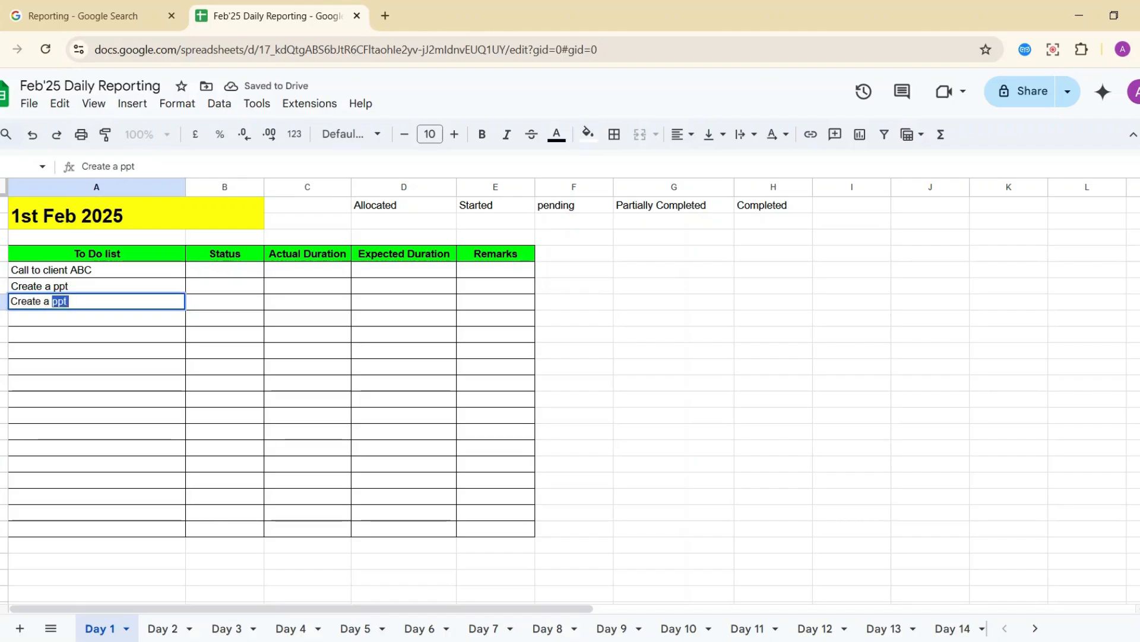
{"action": "type", "text": "bill"}
{"action": "key", "text": "Return"}
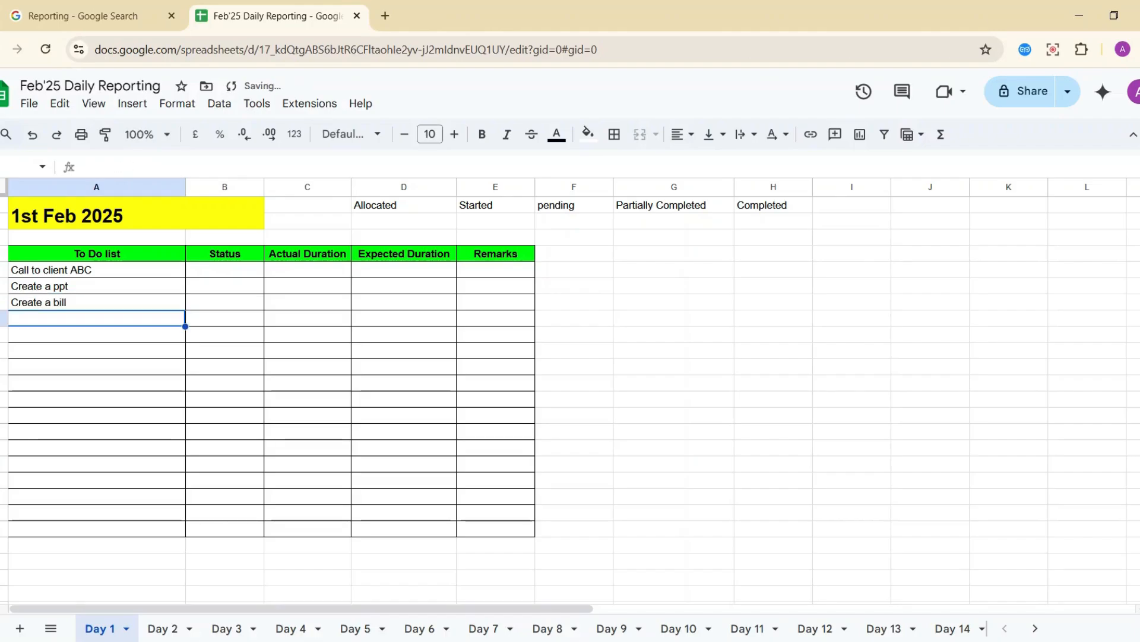
Add a 'Talk to customer:' task with the customer's name in A8.
{"action": "type", "text": "Tak"}
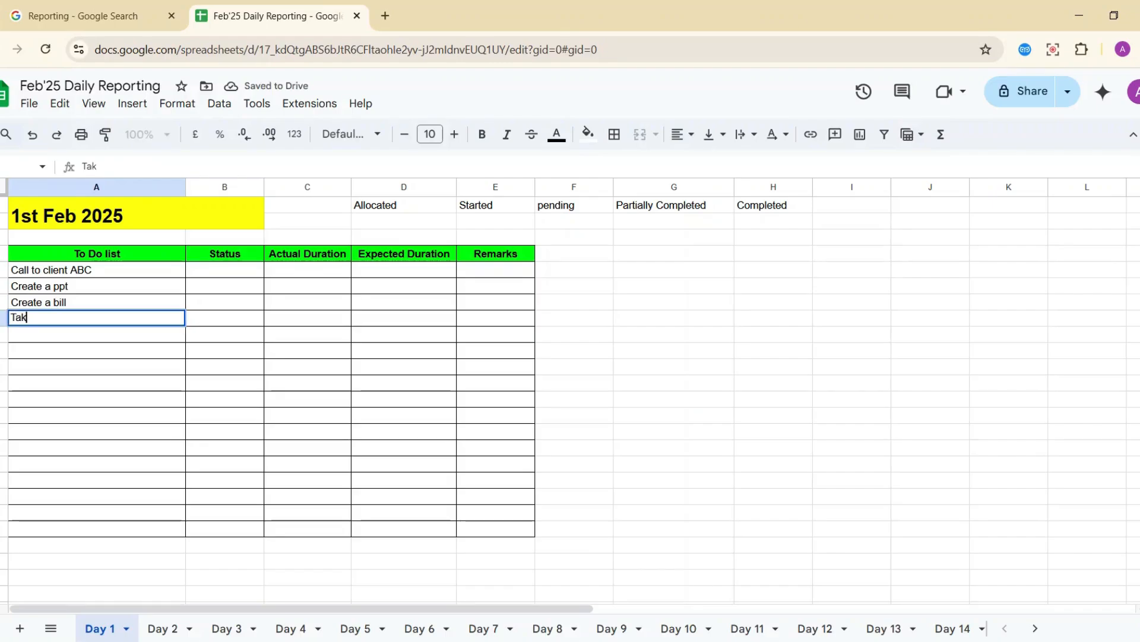
{"action": "key", "text": "BackSpace"}
{"action": "type", "text": "lkt to cus"}
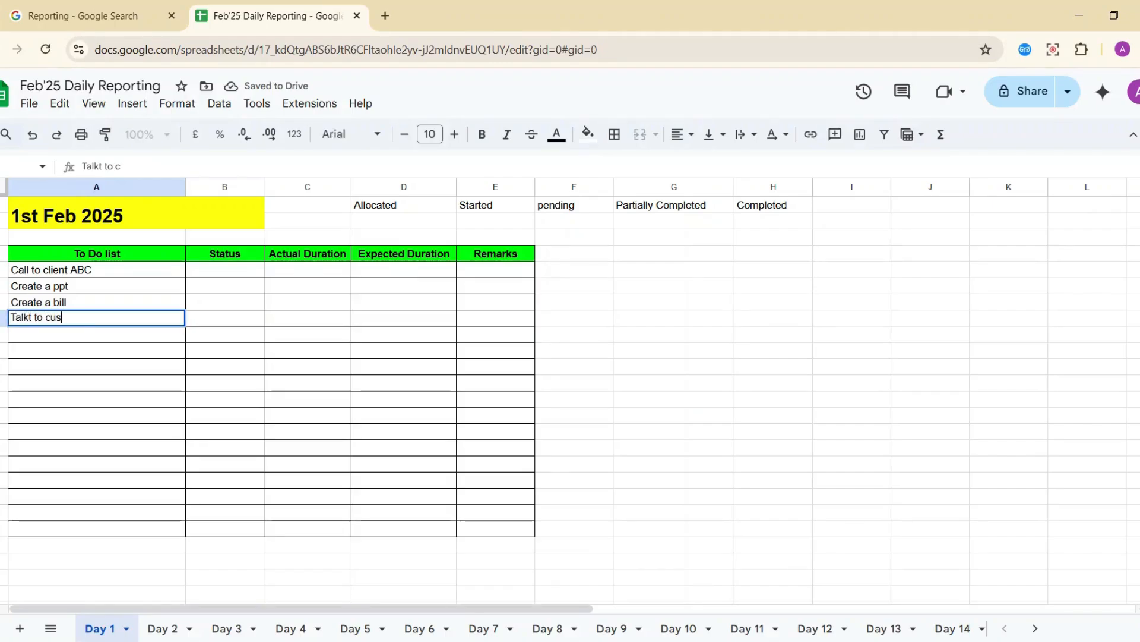
{"action": "type", "text": "tomer"}
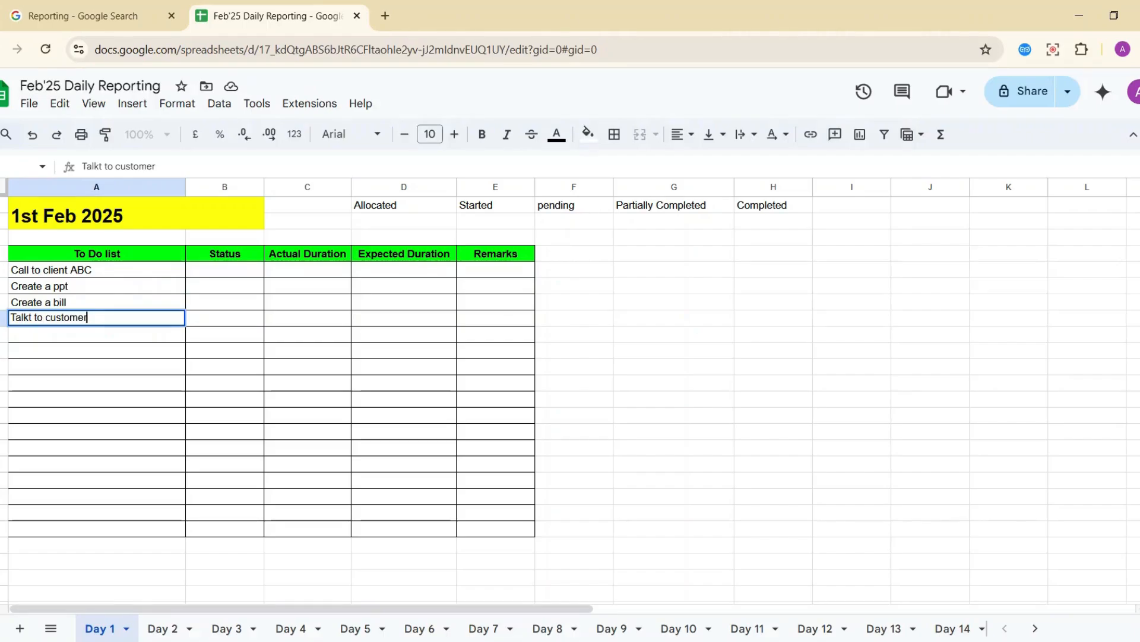
{"action": "type", "text": ": Ra"}
{"action": "key", "text": "BackSpace"}
{"action": "key", "text": "BackSpace"}
{"action": "type", "text": "Ta"}
{"action": "key", "text": "BackSpace"}
{"action": "key", "text": "BackSpace"}
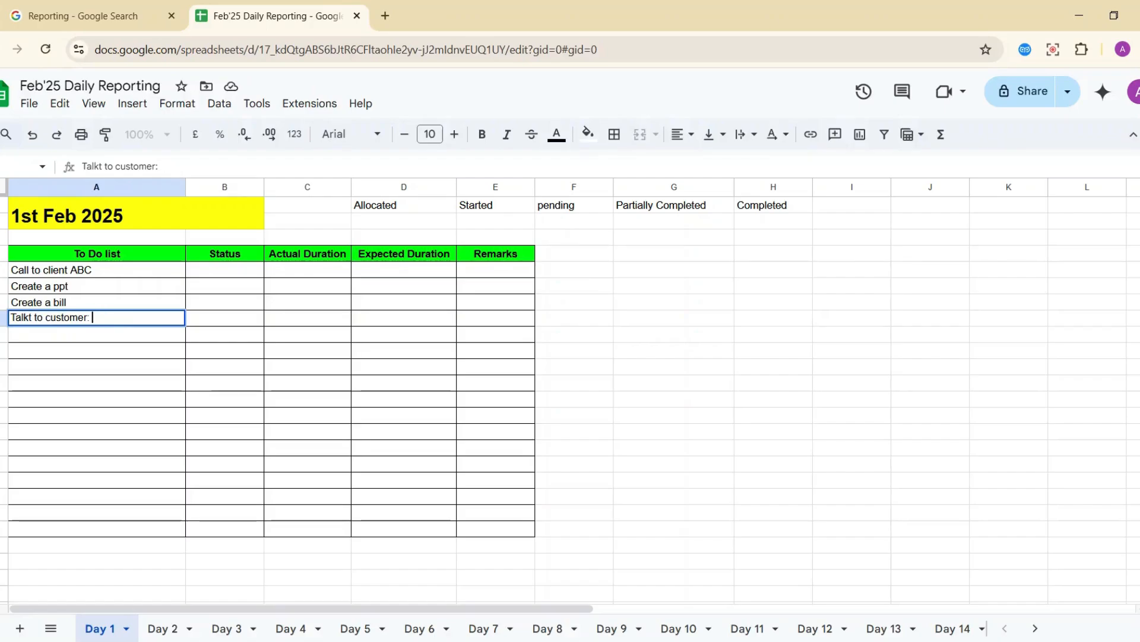
{"action": "type", "text": "Soham"}
{"action": "key", "text": "Return"}
{"action": "key", "text": "Up"}
{"action": "key", "text": "Right"}
{"action": "key", "text": "Right"}
{"action": "key", "text": "Left"}
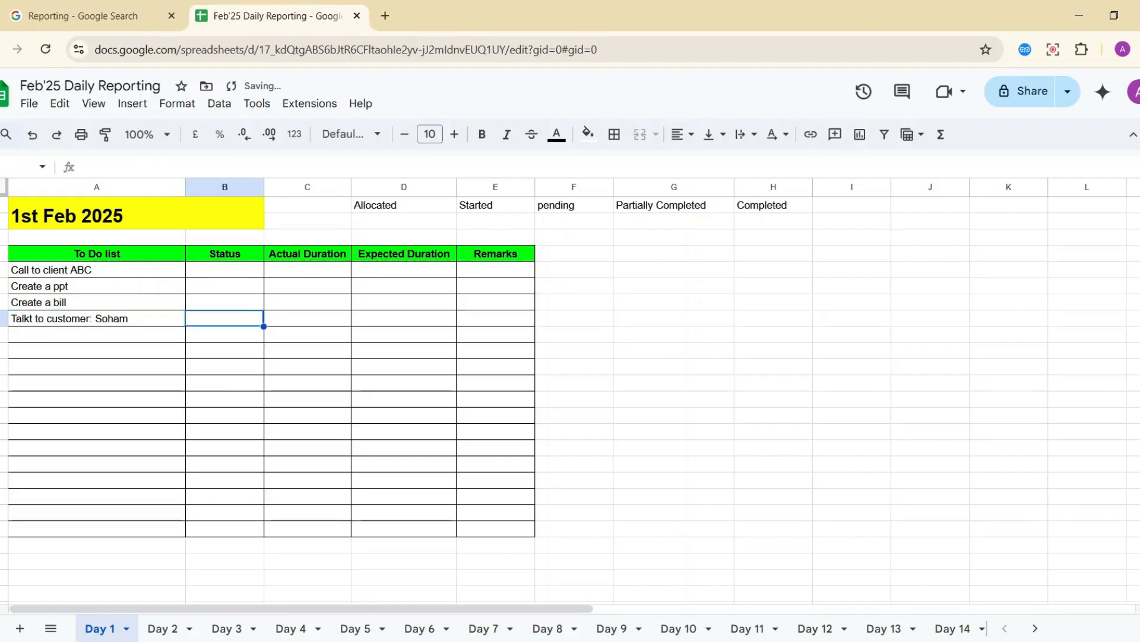
{"action": "key", "text": "Up"}
{"action": "key", "text": "Up"}
{"action": "key", "text": "Up"}
Set the status of all four tasks to Allocated using fill down.
{"action": "type", "text": "A"}
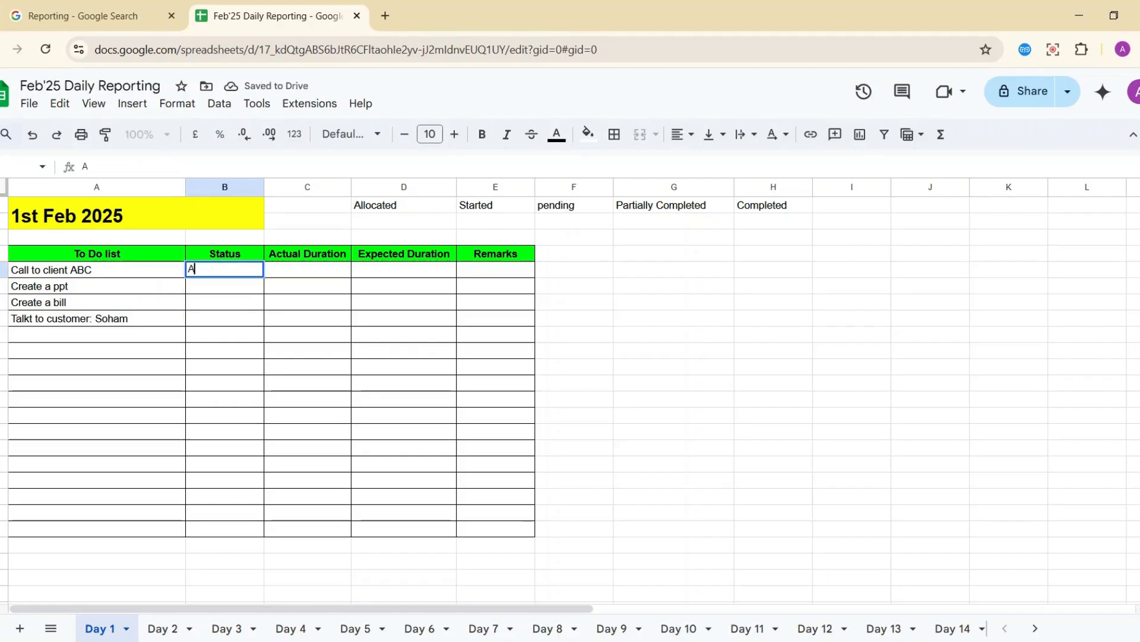
{"action": "type", "text": "llocatewd"}
{"action": "key", "text": "Return"}
{"action": "key", "text": "Up"}
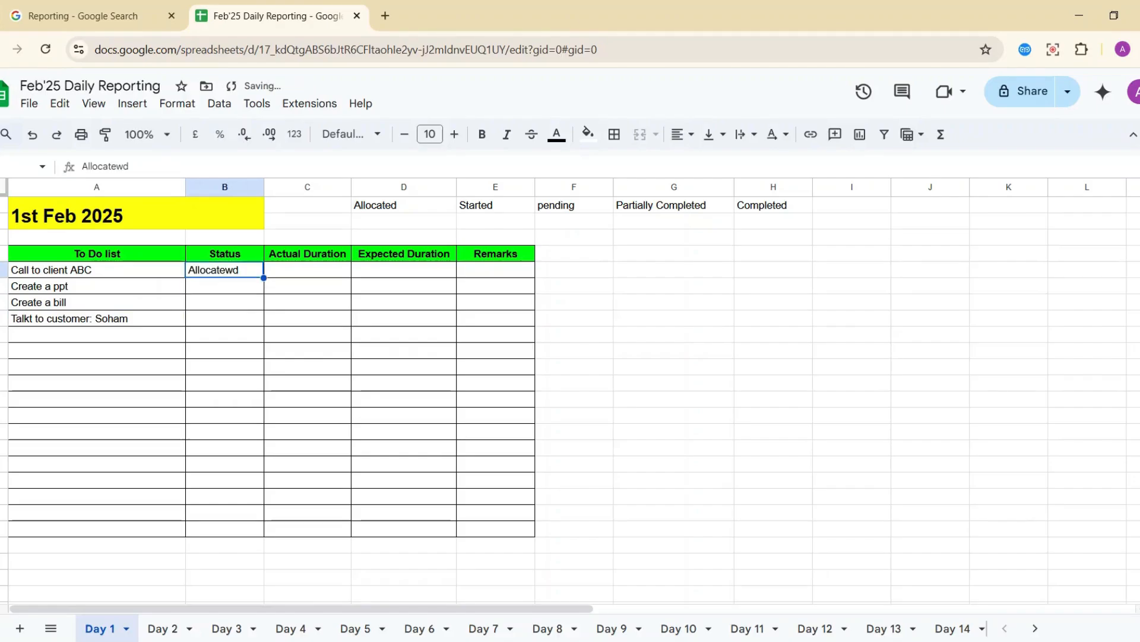
{"action": "type", "text": "Allocated"}
{"action": "key", "text": "Return"}
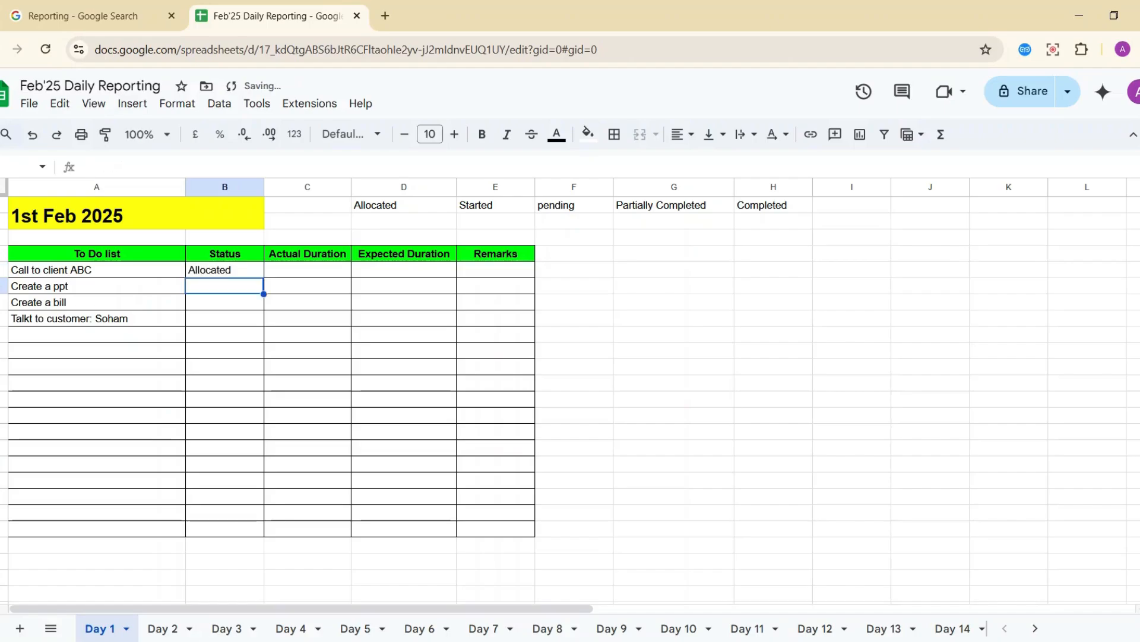
{"action": "key", "text": "Up"}
{"action": "key", "text": "shift+Down"}
{"action": "key", "text": "shift+Down"}
{"action": "key", "text": "shift+Down"}
{"action": "key", "text": "ctrl+d"}
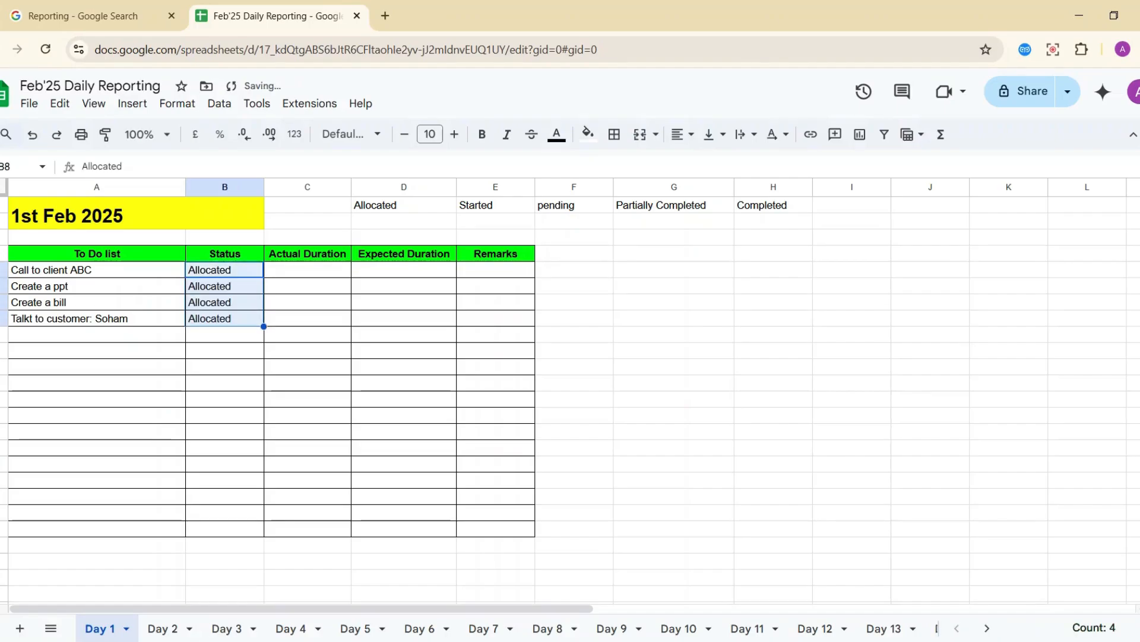
Enter expected durations of 10 and 30 for the first two tasks.
{"action": "key", "text": "Right"}
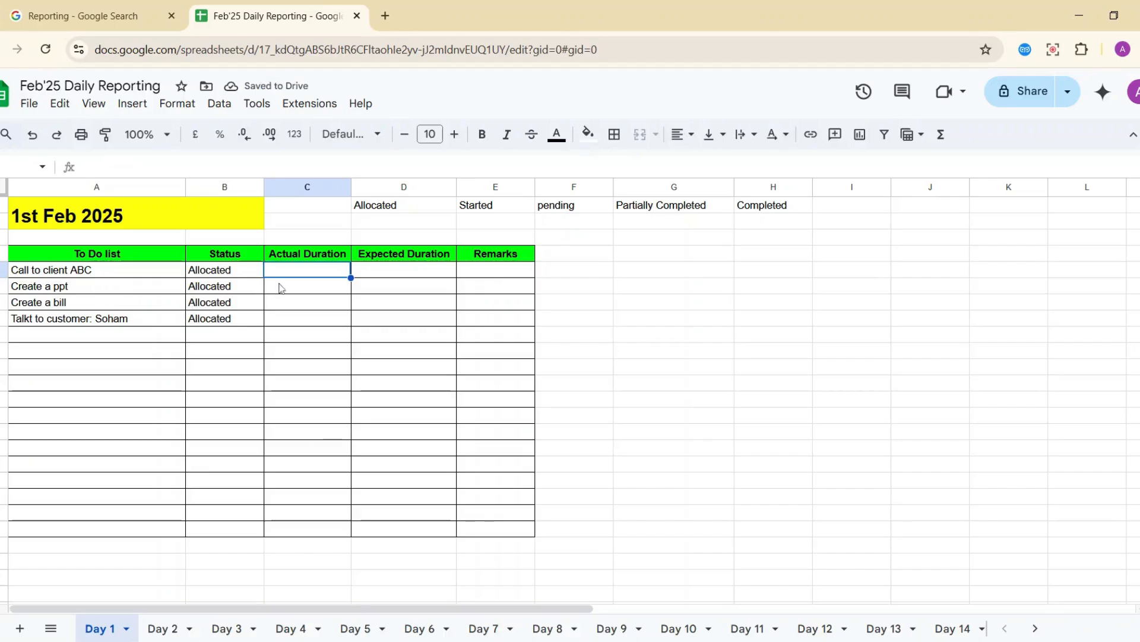
{"action": "key", "text": "Right"}
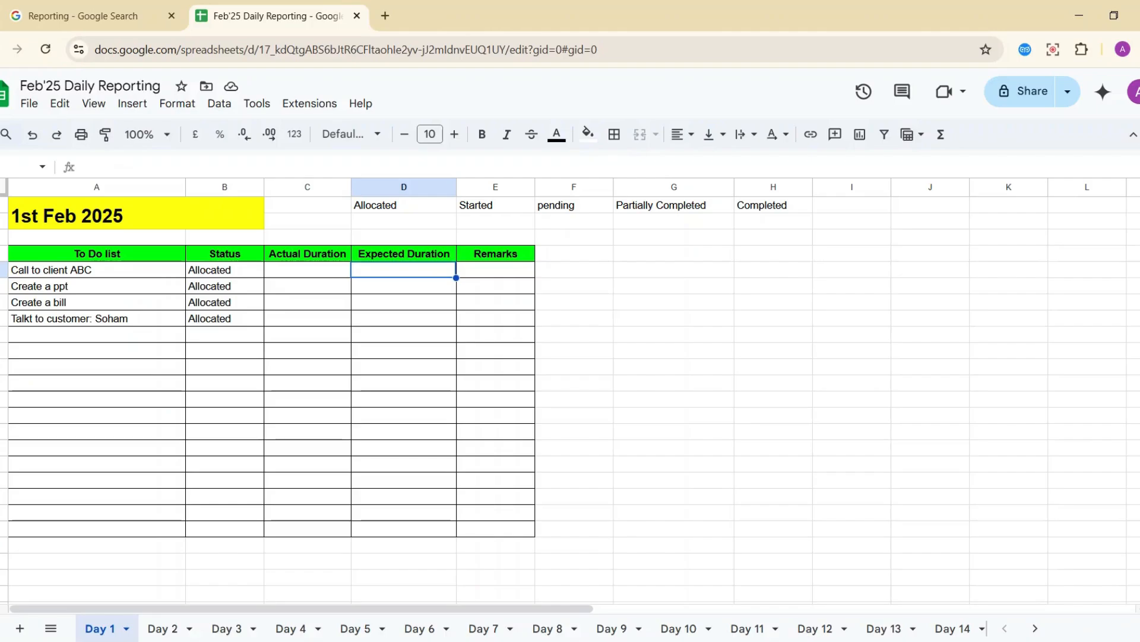
{"action": "type", "text": "12"}
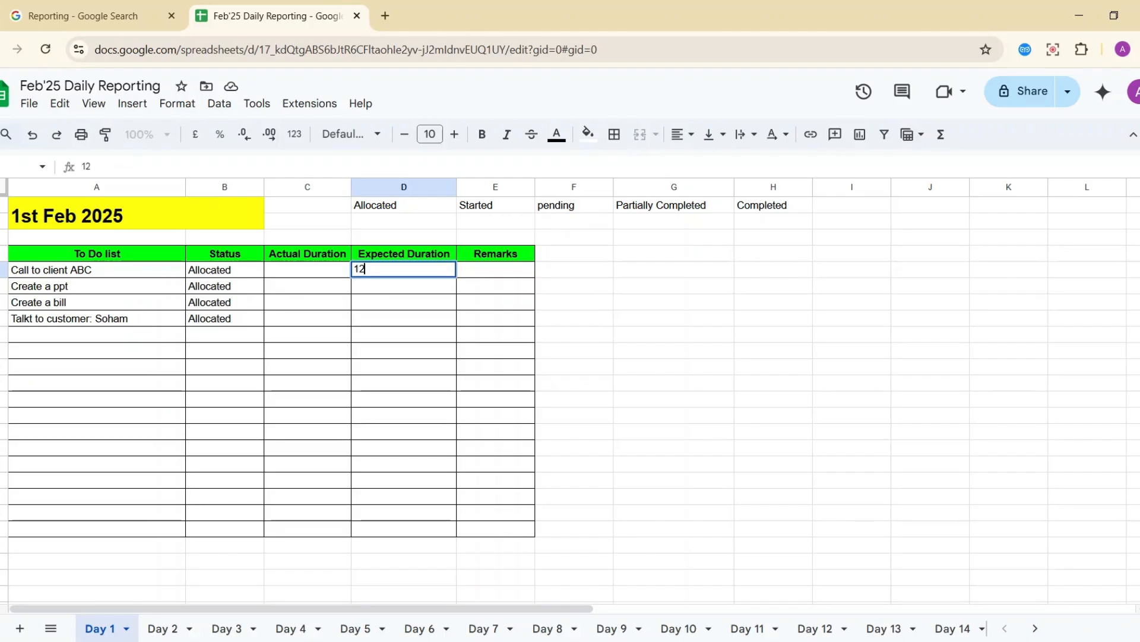
{"action": "key", "text": "BackSpace"}
{"action": "type", "text": "0"}
{"action": "key", "text": "Return"}
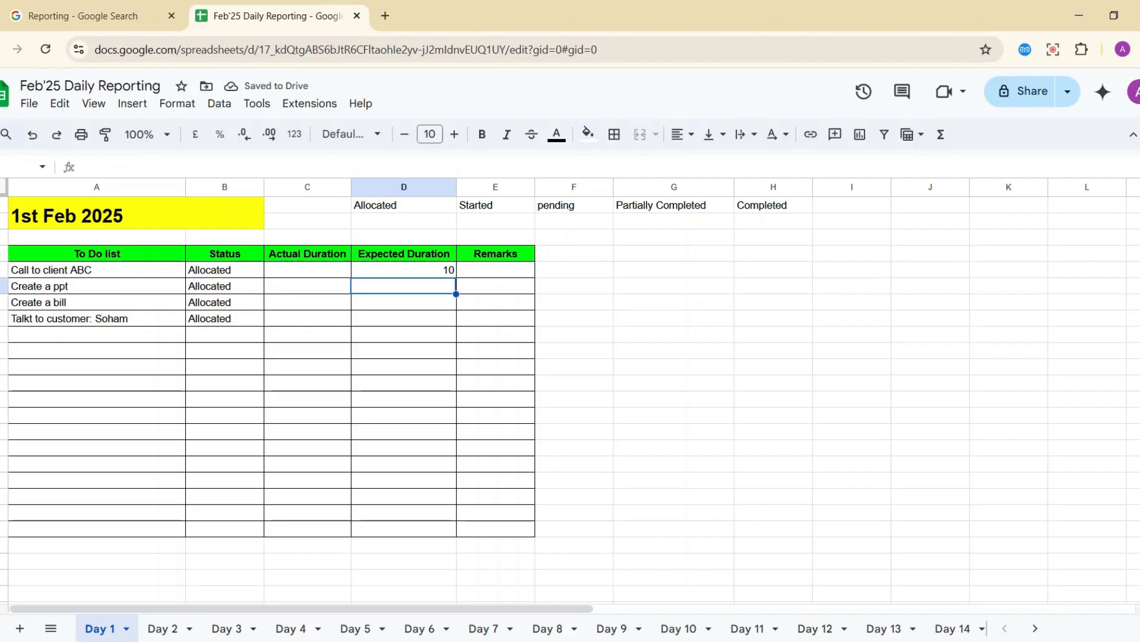
{"action": "type", "text": "30"}
{"action": "key", "text": "Return"}
{"action": "key", "text": "Up"}
{"action": "key", "text": "Up"}
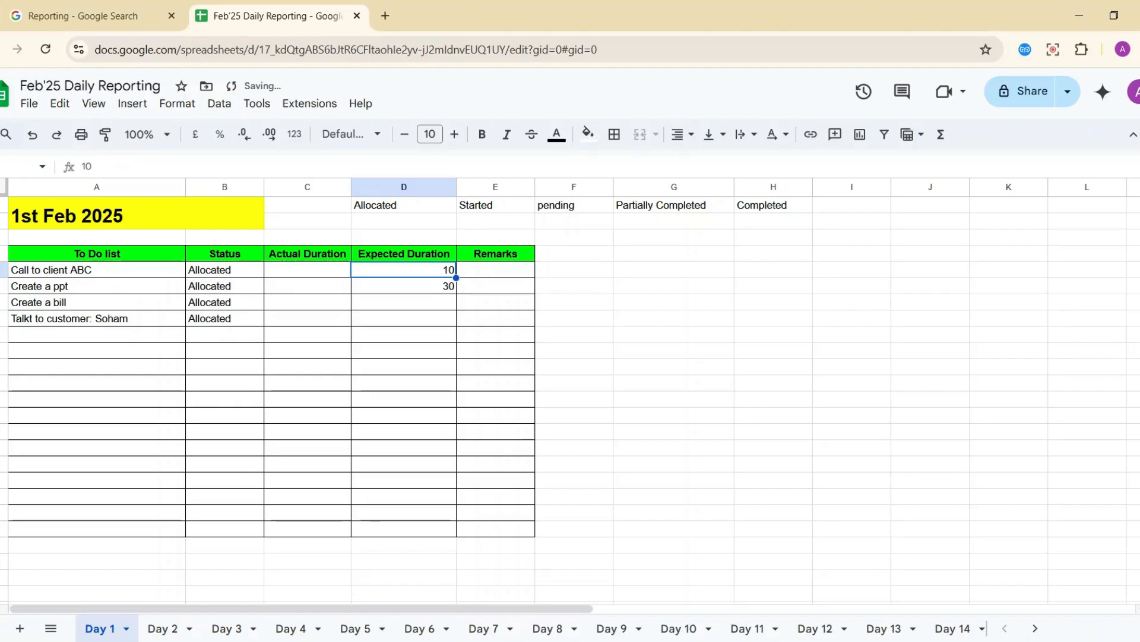
Append '(Mins)' to the Expected Duration and Actual Duration headings.
{"action": "double_click", "coordinate": [450, 255]}
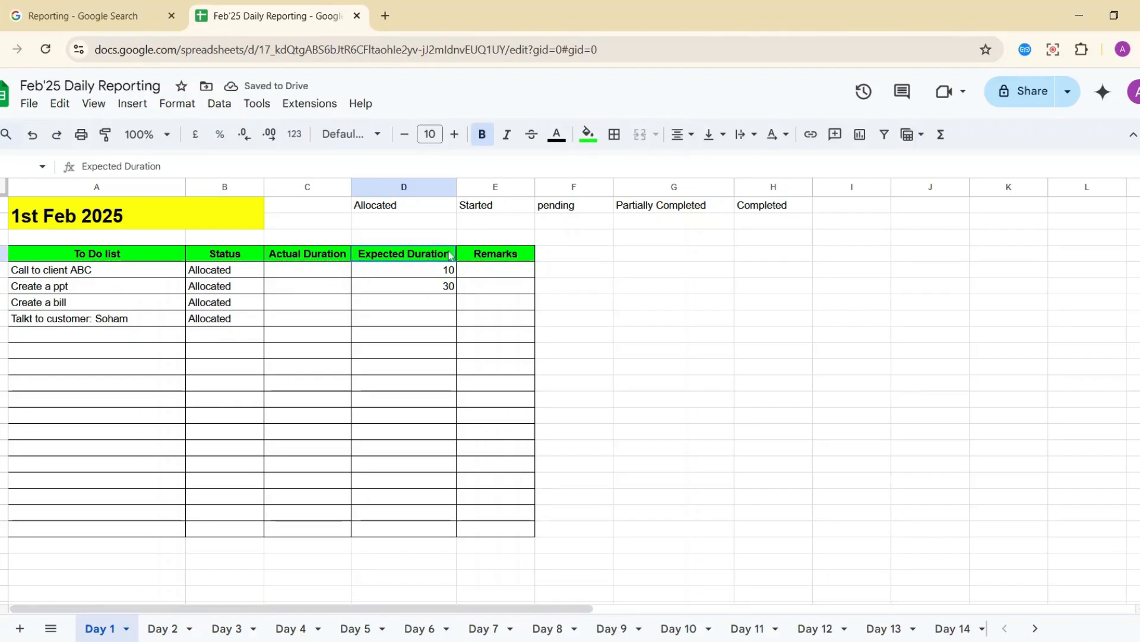
{"action": "type", "text": "()"}
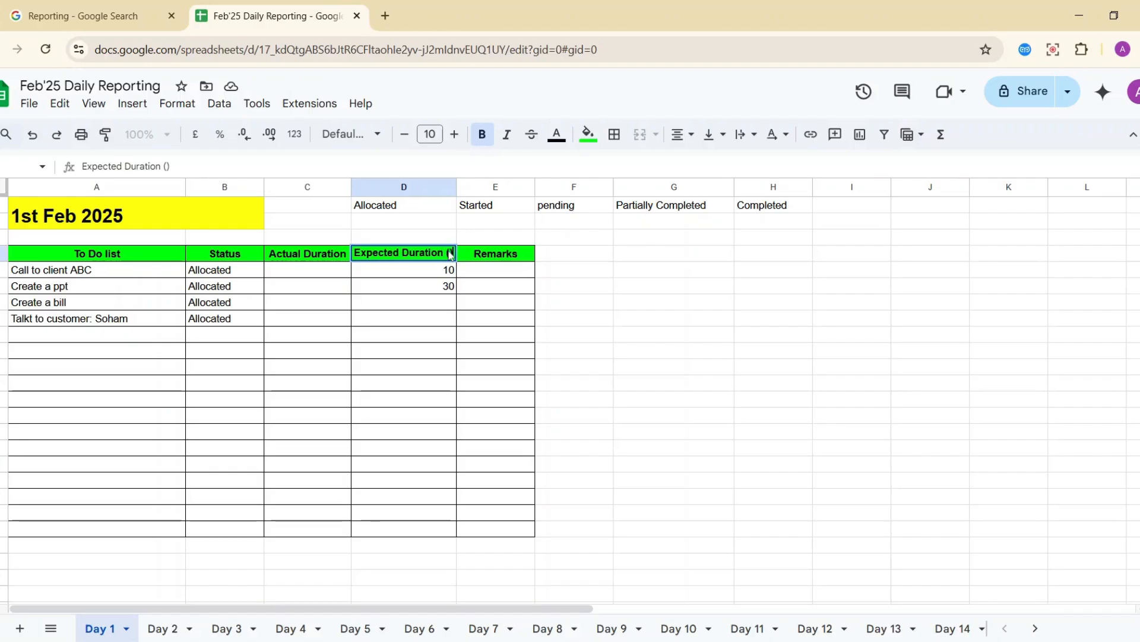
{"action": "key", "text": "Left"}
{"action": "type", "text": "Mins"}
{"action": "key", "text": "Return"}
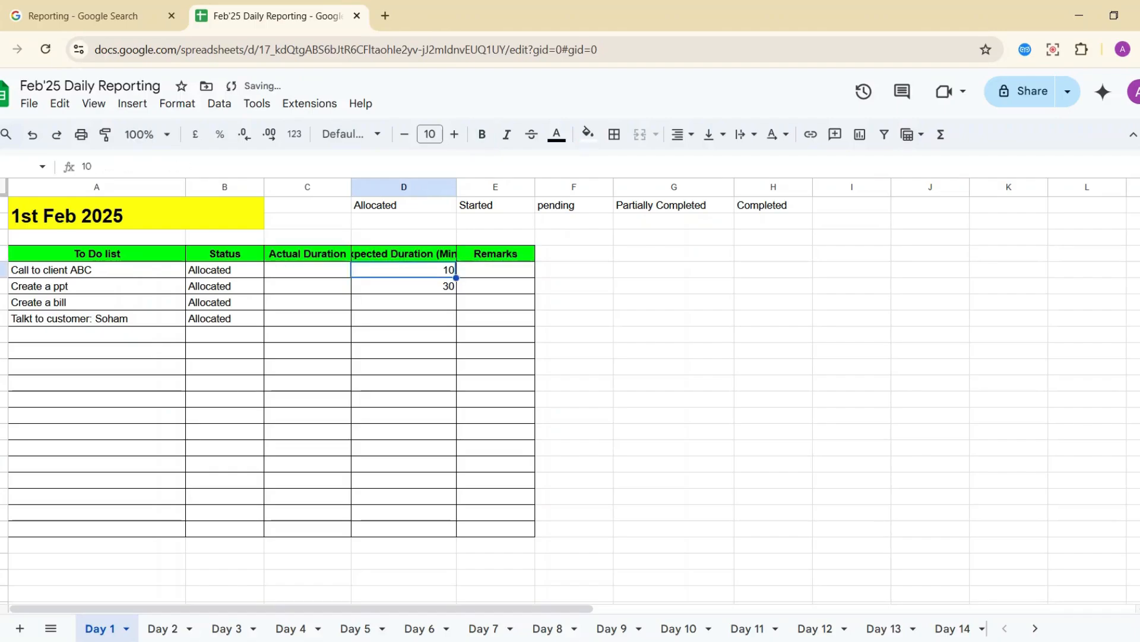
{"action": "key", "text": "Up"}
{"action": "key", "text": "Left"}
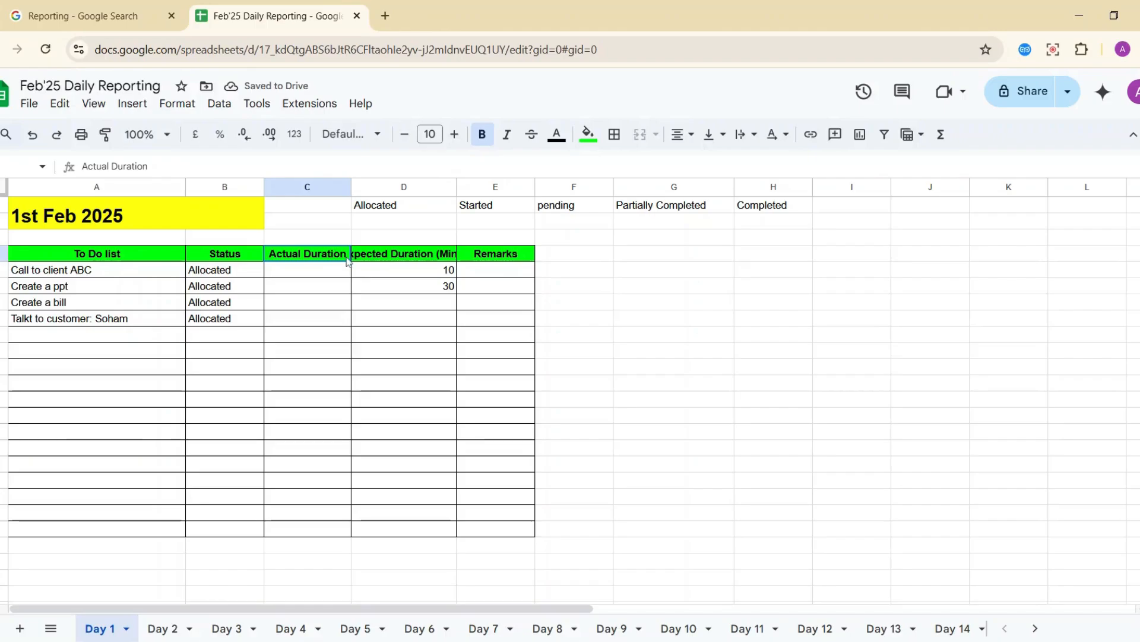
{"action": "double_click", "coordinate": [346, 257]}
{"action": "type", "text": "()"}
{"action": "key", "text": "Left"}
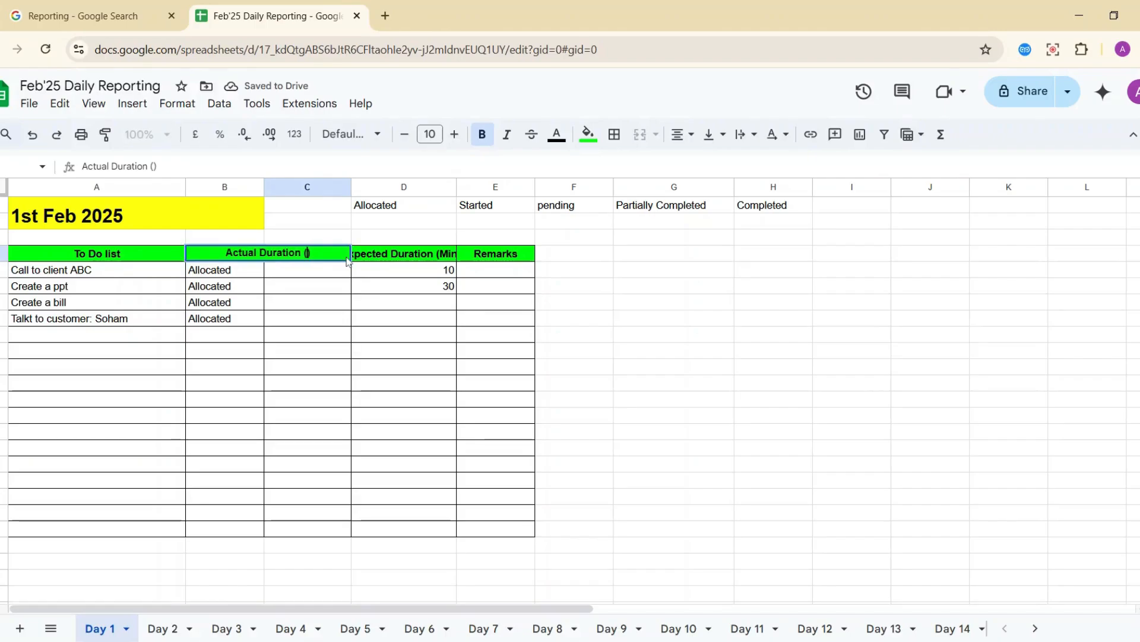
{"action": "type", "text": "Mins"}
{"action": "key", "text": "Return"}
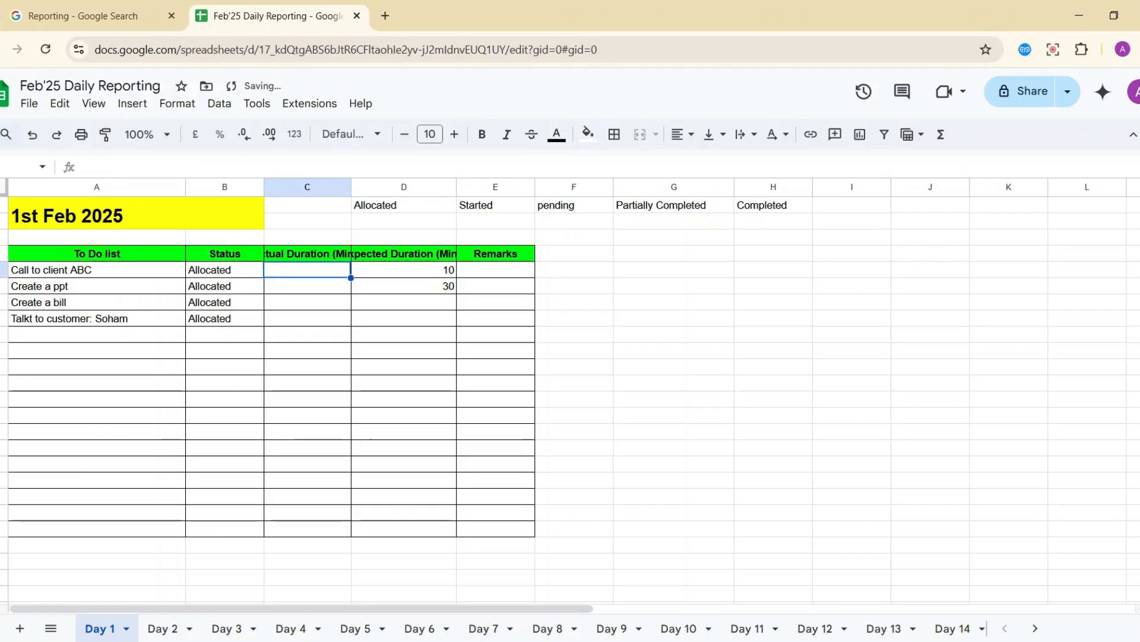
Widen columns C and D so the full duration headings fit.
{"action": "left_click_drag", "start_coordinate": [351, 187], "coordinate": [403, 187]}
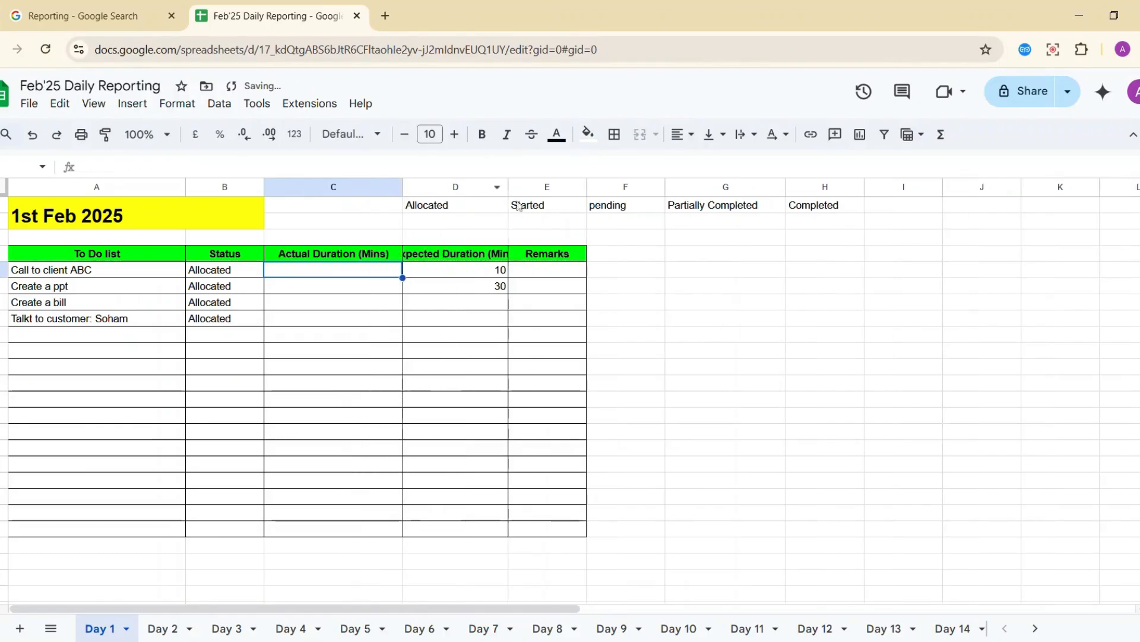
{"action": "left_click_drag", "start_coordinate": [508, 187], "coordinate": [566, 187]}
{"action": "left_click", "coordinate": [438, 300]}
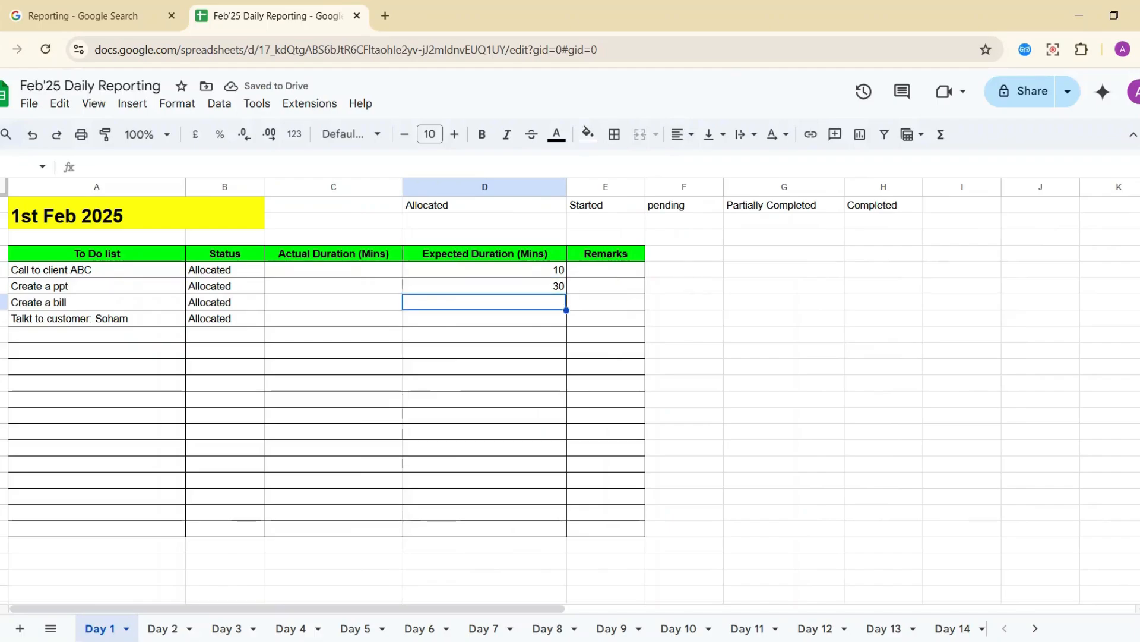
Enter expected durations of 15 minutes for Create a bill and 10 for the customer task.
{"action": "type", "text": "15"}
{"action": "key", "text": "Return"}
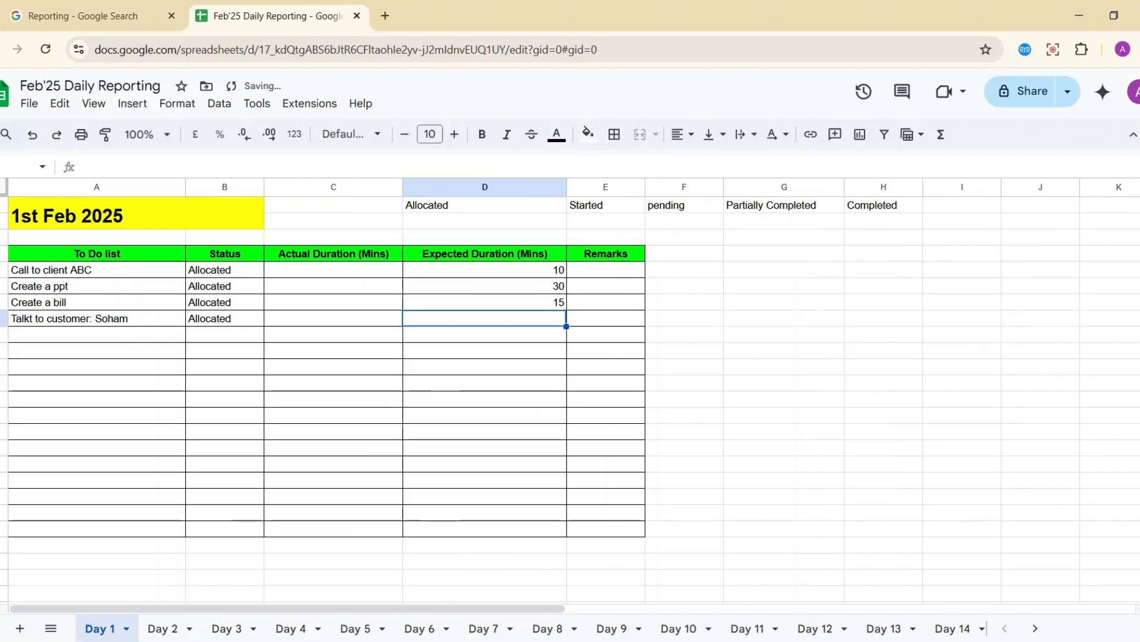
{"action": "type", "text": "10"}
{"action": "key", "text": "Return"}
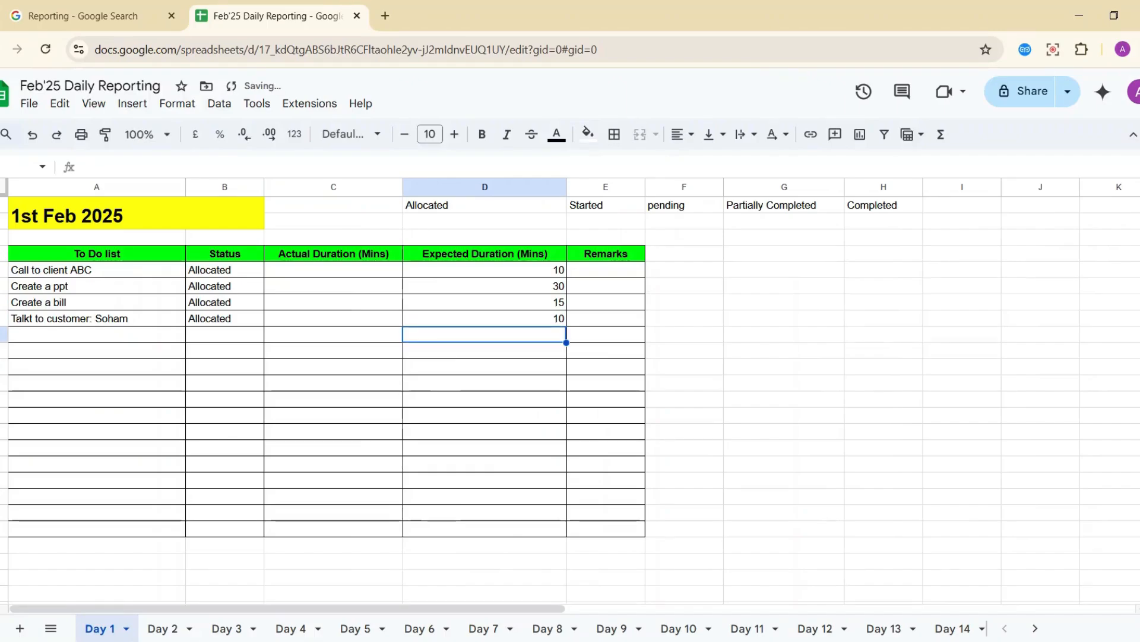
Add a fifth task, 'Create a website', in A9 with status Allocated.
{"action": "key", "text": "Left"}
{"action": "key", "text": "Left"}
{"action": "key", "text": "Left"}
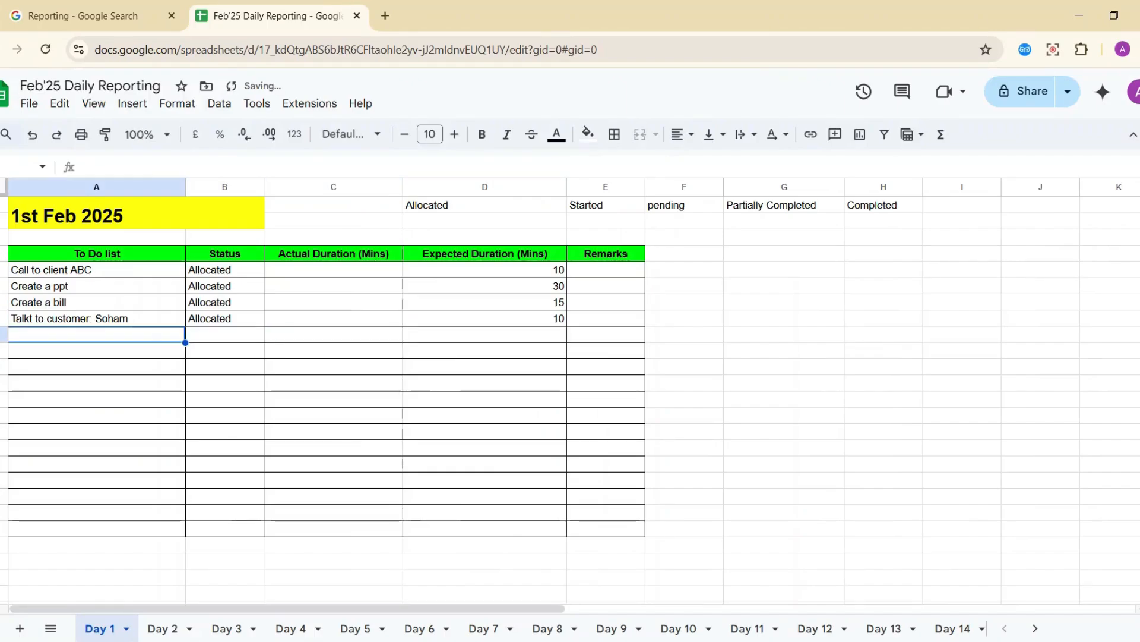
{"action": "type", "text": "Create "}
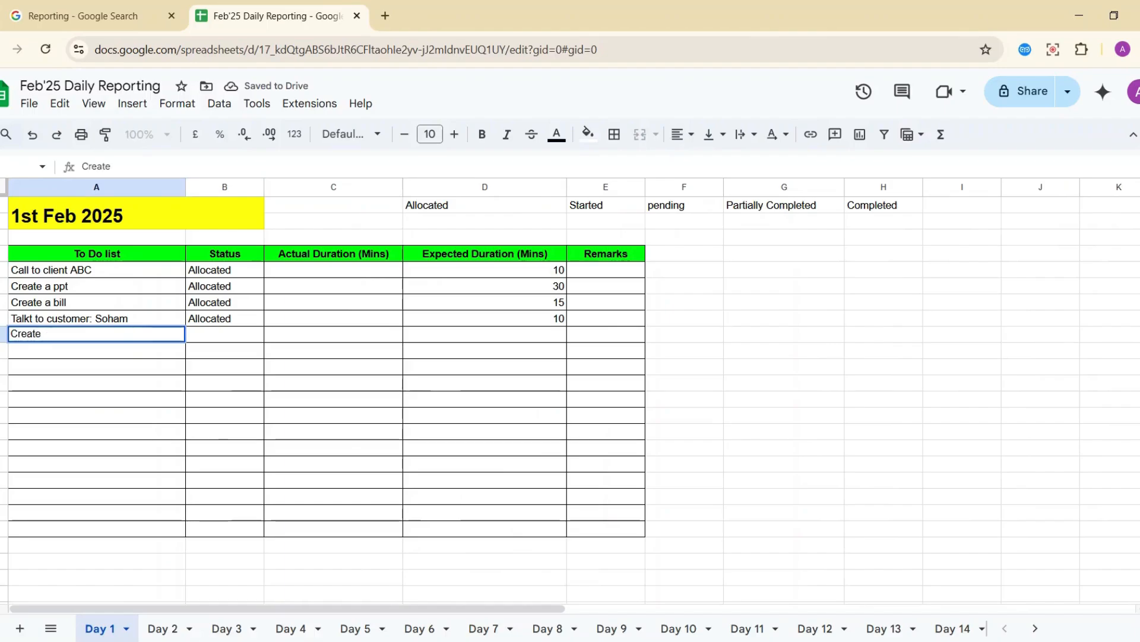
{"action": "type", "text": "a website"}
{"action": "key", "text": "Return"}
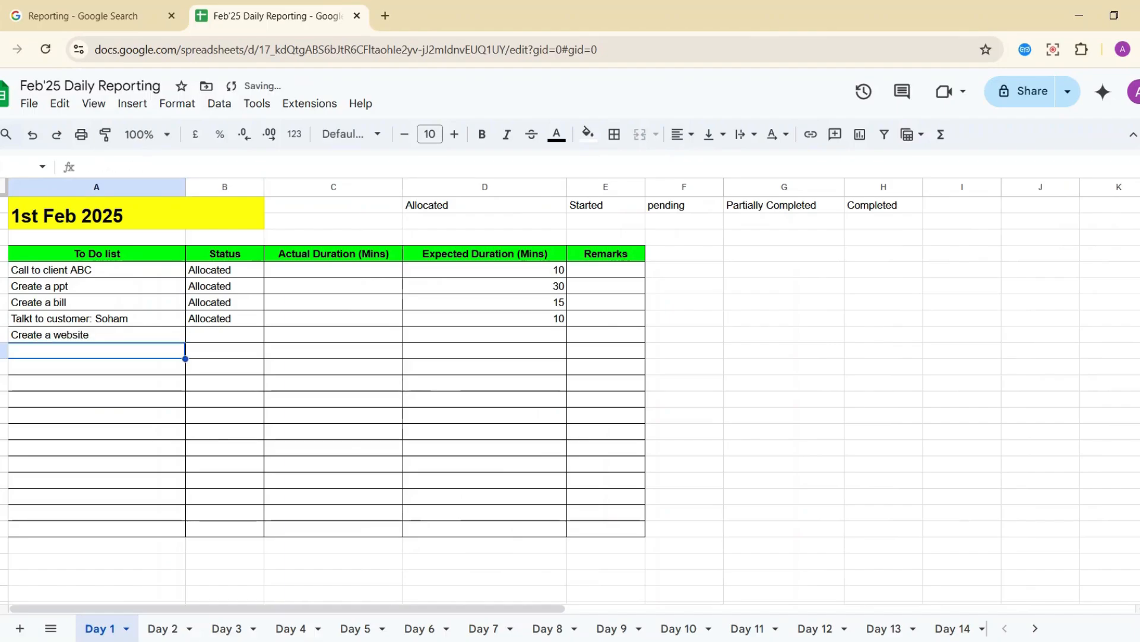
{"action": "key", "text": "Up"}
{"action": "key", "text": "Right"}
{"action": "type", "text": "Allocat"}
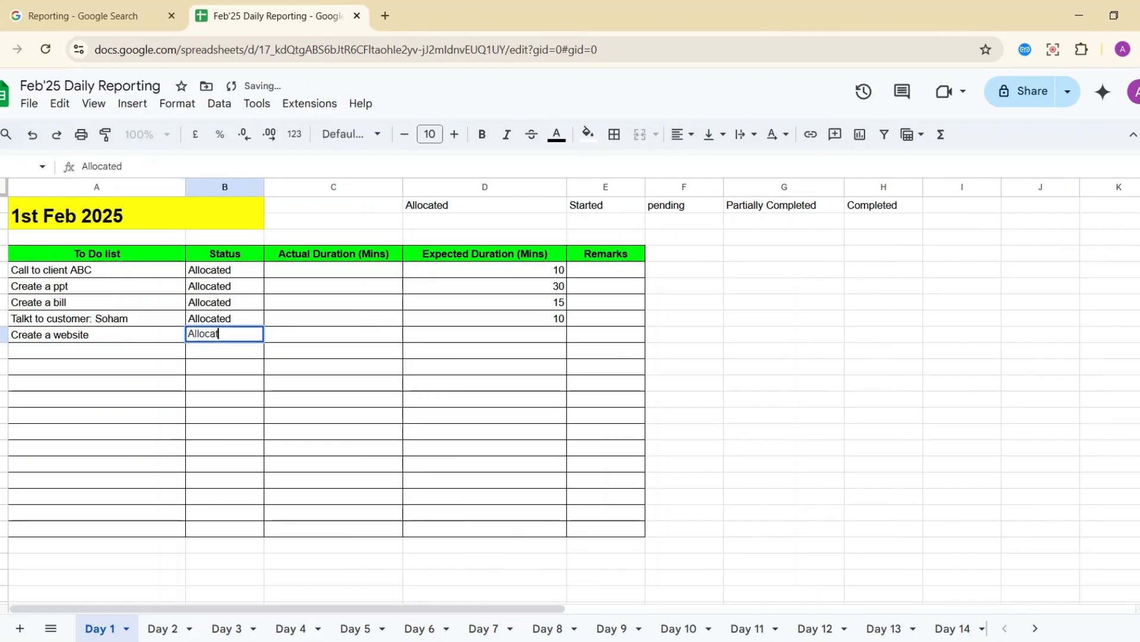
{"action": "key", "text": "Return"}
{"action": "key", "text": "Up"}
{"action": "key", "text": "Right"}
{"action": "key", "text": "Right"}
{"action": "key", "text": "Right"}
{"action": "key", "text": "Left"}
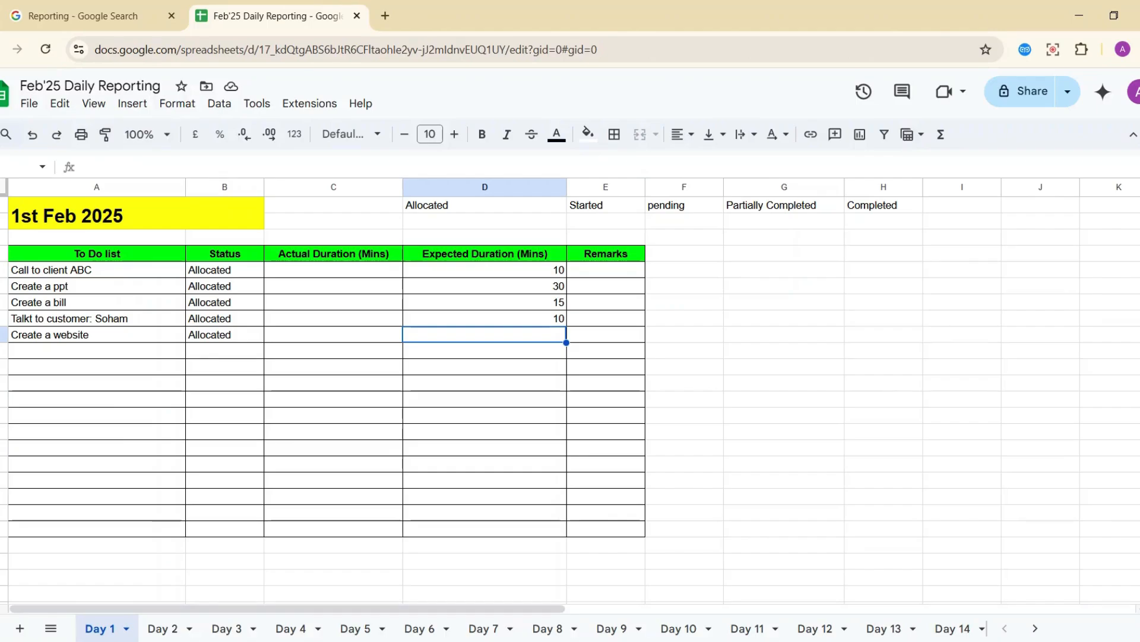
Try 120 as Create a website's expected duration, then leave that cell empty.
{"action": "key", "text": "Left"}
{"action": "key", "text": "Left"}
{"action": "key", "text": "Left"}
{"action": "key", "text": "Right"}
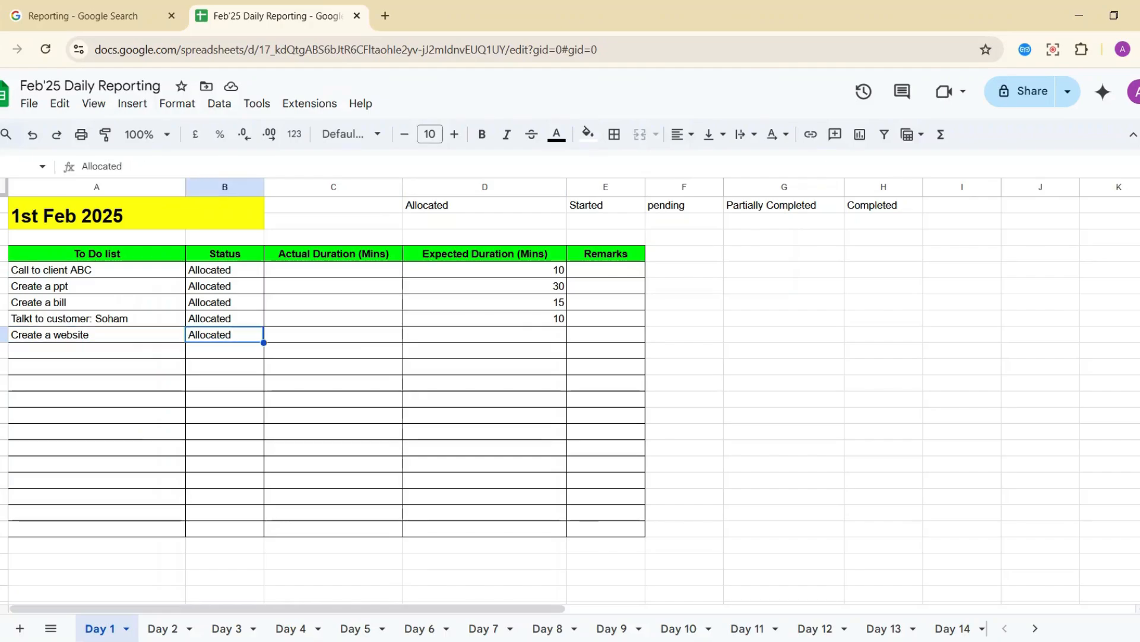
{"action": "key", "text": "Right"}
{"action": "key", "text": "Right"}
{"action": "key", "text": "Right"}
{"action": "key", "text": "Left"}
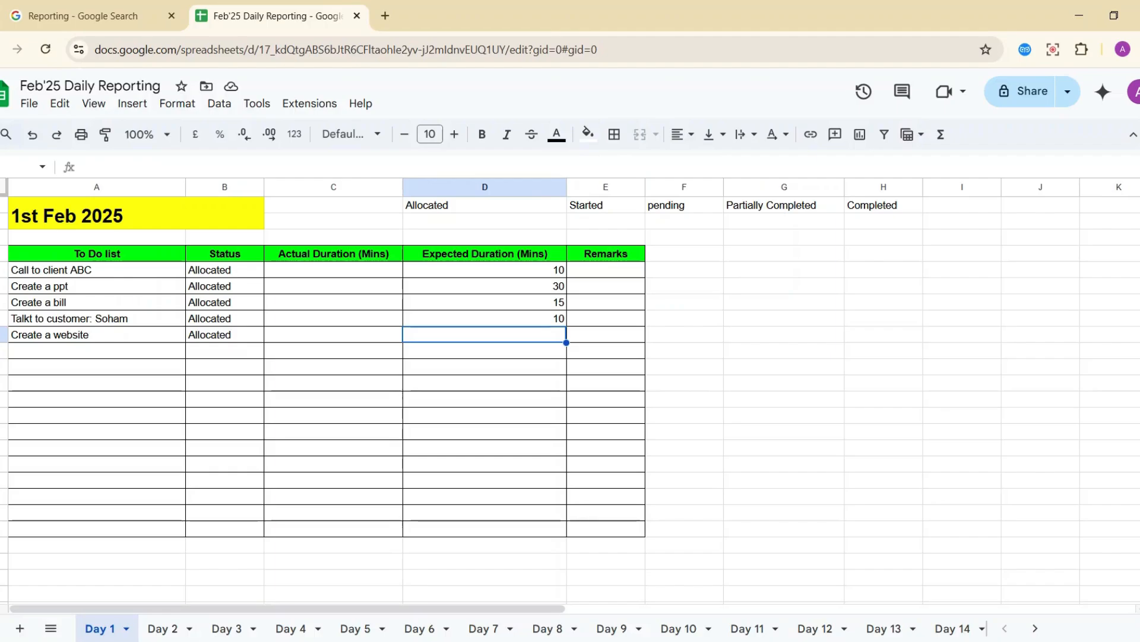
{"action": "type", "text": "120"}
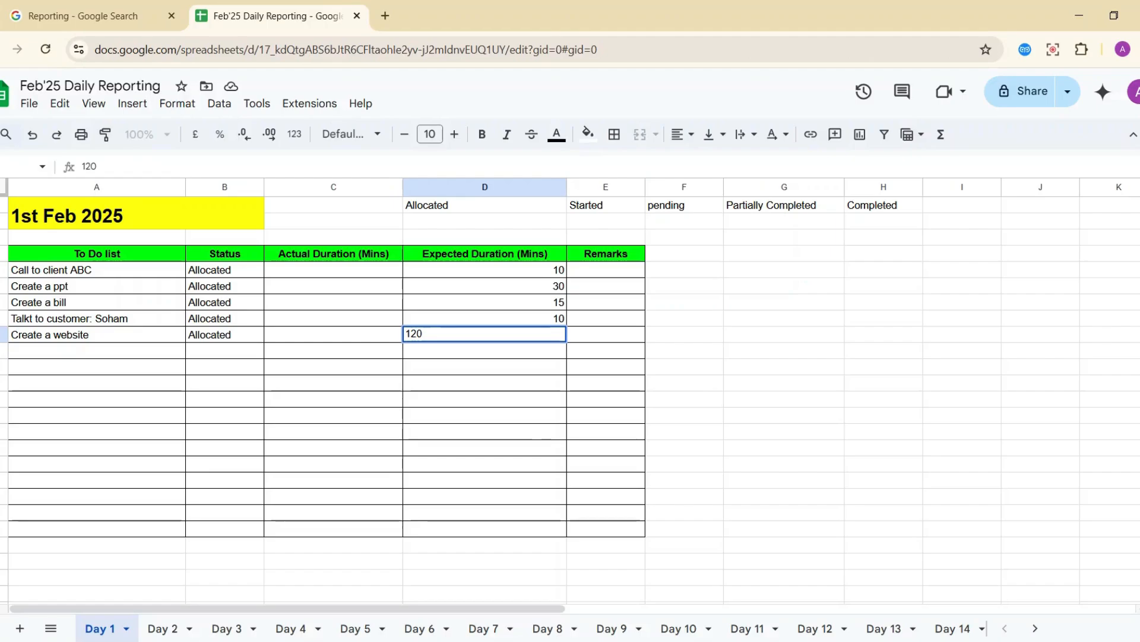
{"action": "key", "text": "BackSpace"}
{"action": "key", "text": "BackSpace"}
{"action": "key", "text": "BackSpace"}
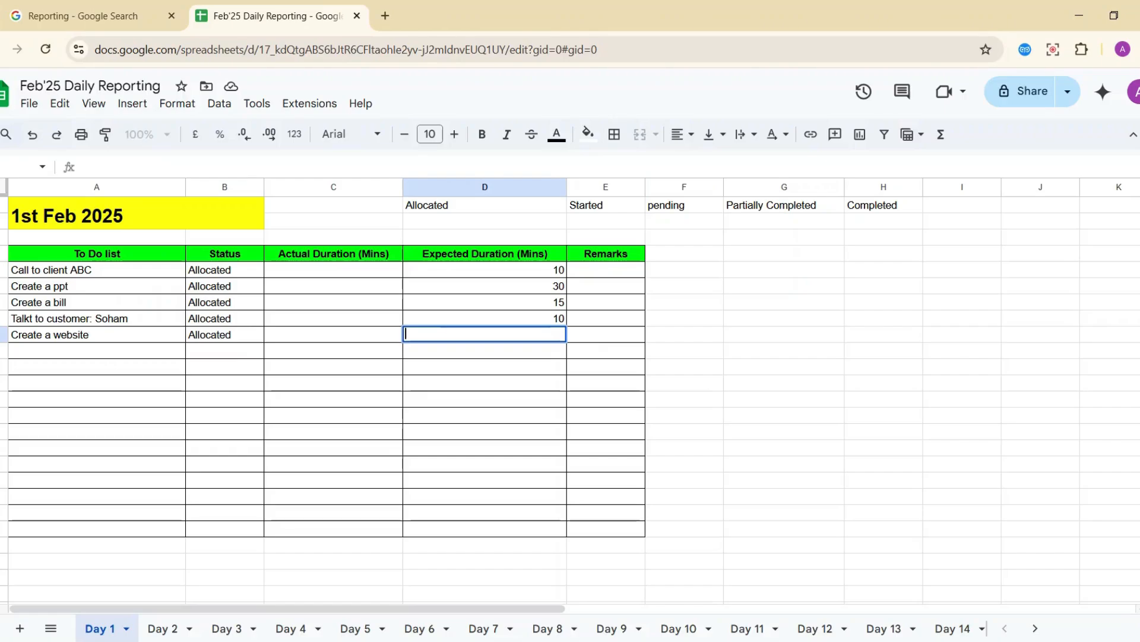
{"action": "key", "text": "Escape"}
Mark Create a bill as Started with an actual duration of 2.
{"action": "key", "text": "Up"}
{"action": "key", "text": "Left"}
{"action": "key", "text": "Left"}
{"action": "key", "text": "Left"}
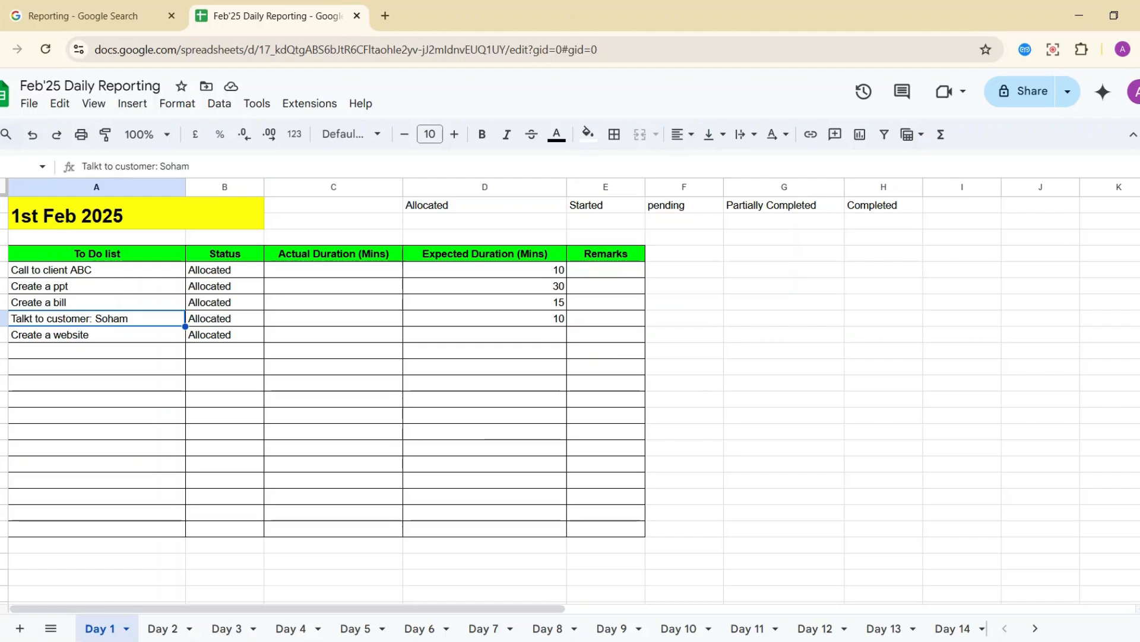
{"action": "key", "text": "Right"}
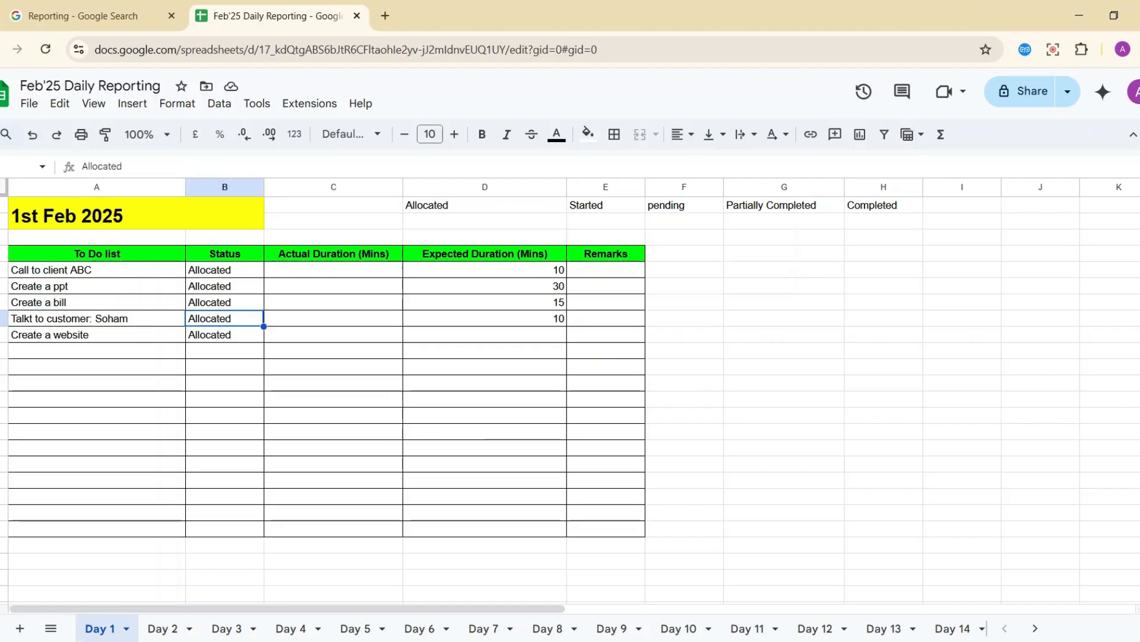
{"action": "key", "text": "Up"}
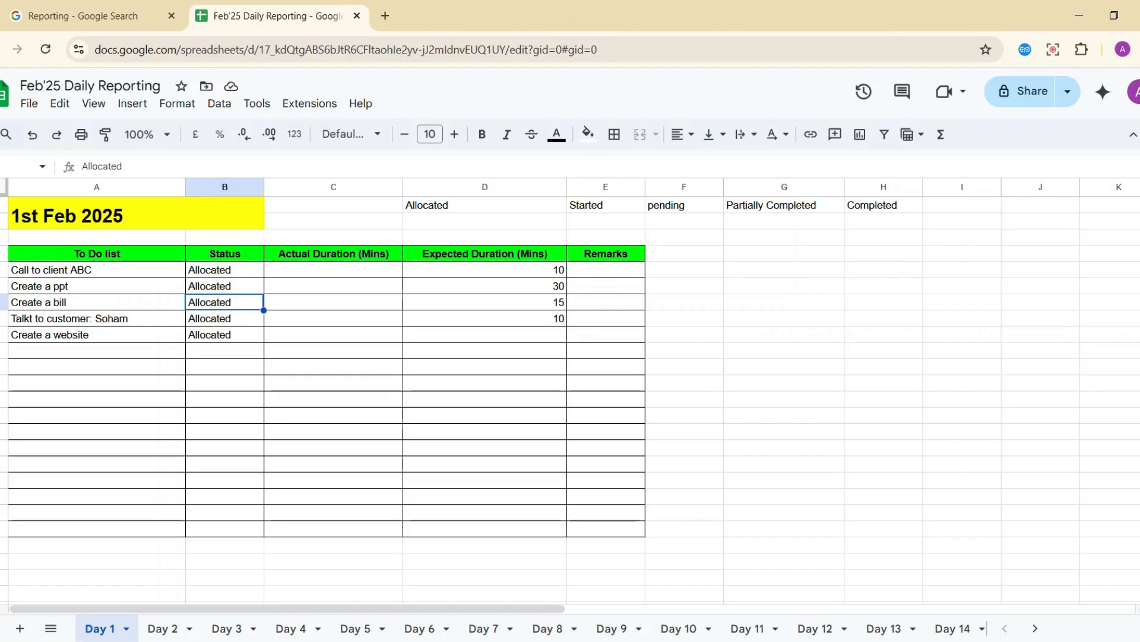
{"action": "type", "text": "Started"}
{"action": "key", "text": "Return"}
{"action": "key", "text": "Up"}
{"action": "key", "text": "Right"}
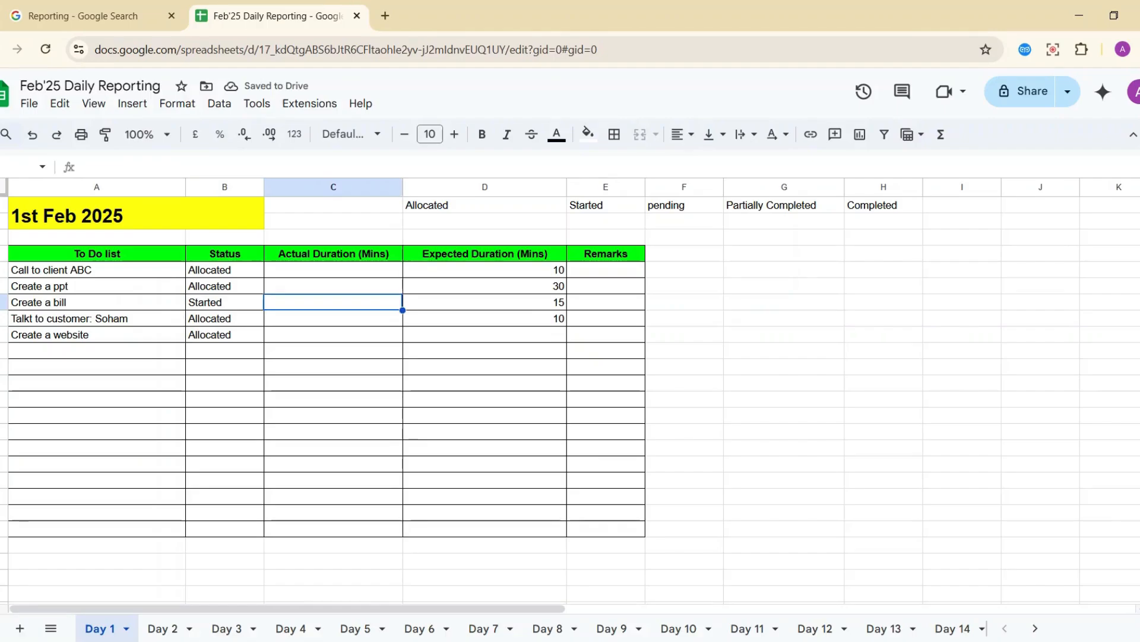
{"action": "type", "text": "2"}
{"action": "key", "text": "Return"}
Add the remark 'Bill is created succesfully' to Create a bill.
{"action": "key", "text": "Up"}
{"action": "key", "text": "Right"}
{"action": "key", "text": "Right"}
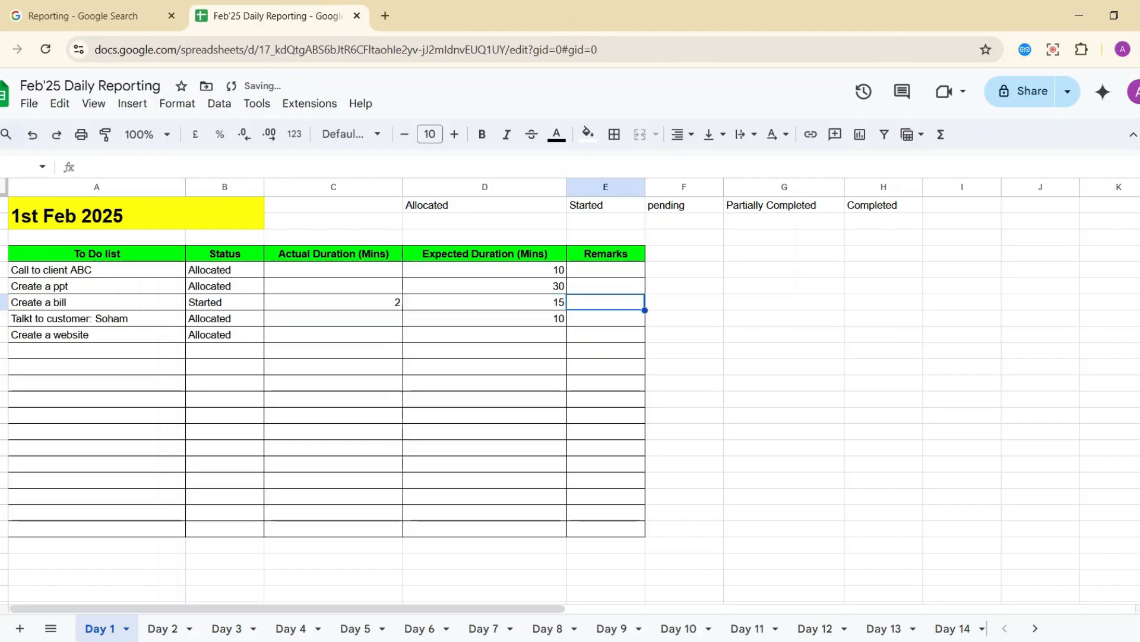
{"action": "type", "text": "Bill i"}
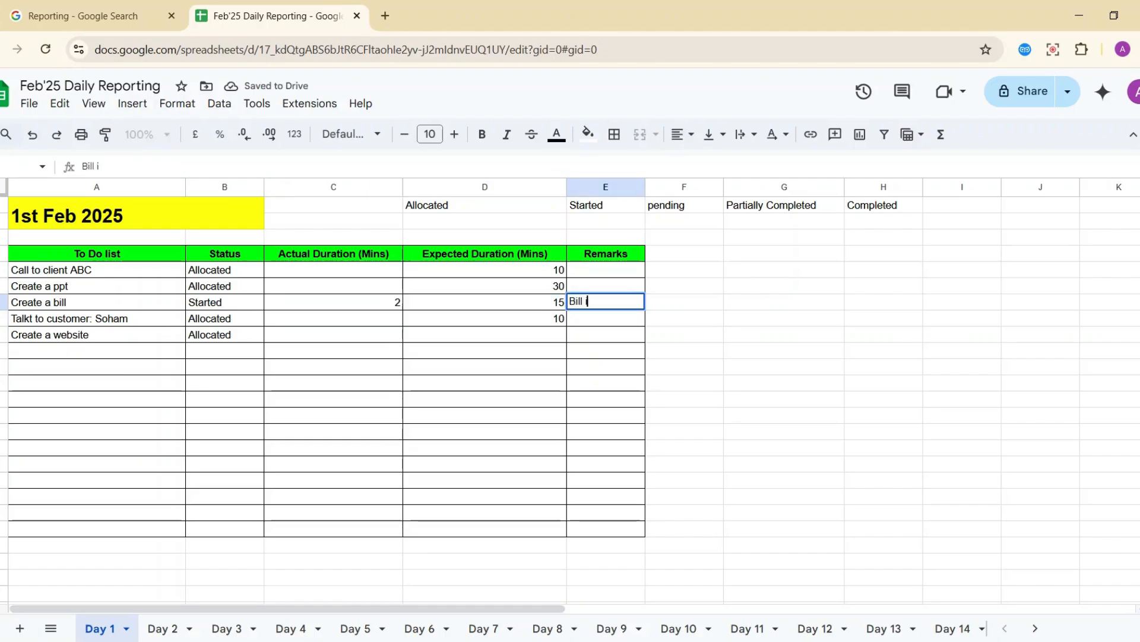
{"action": "type", "text": "s created succe"}
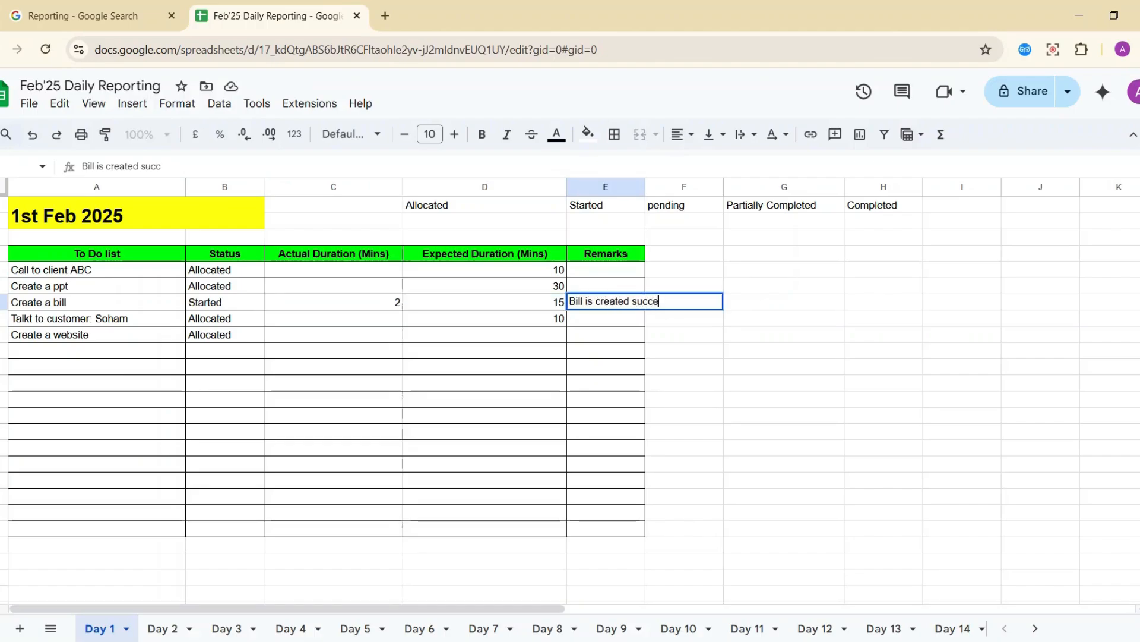
{"action": "type", "text": "fully"}
{"action": "key", "text": "BackSpace"}
{"action": "key", "text": "BackSpace"}
{"action": "key", "text": "BackSpace"}
{"action": "key", "text": "BackSpace"}
{"action": "key", "text": "BackSpace"}
{"action": "type", "text": "s"}
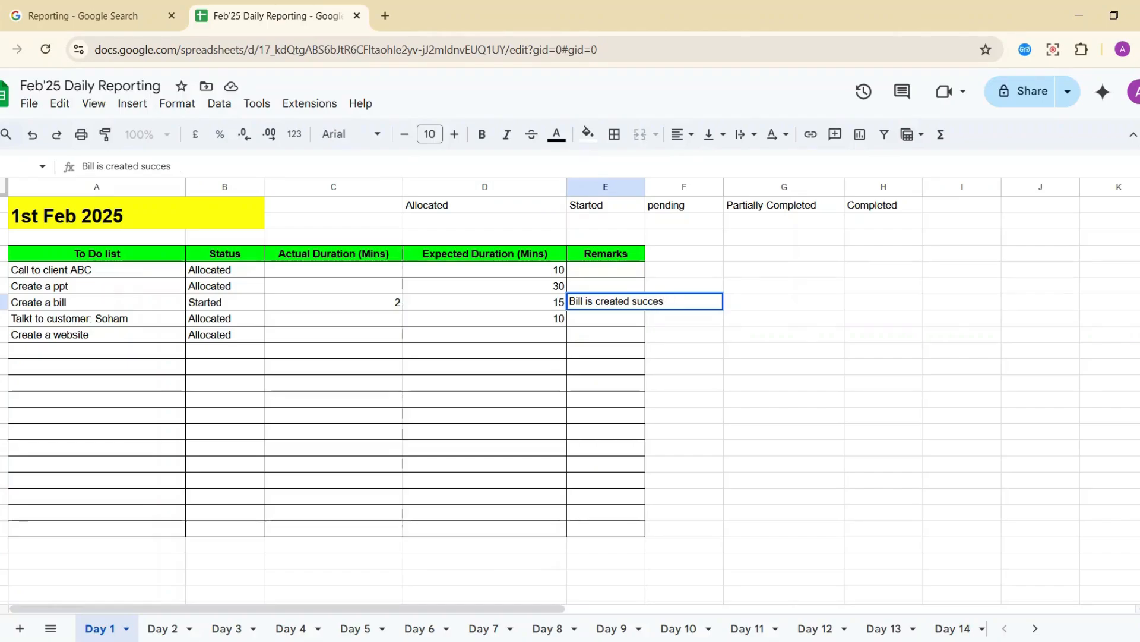
{"action": "type", "text": "fully"}
{"action": "key", "text": "Return"}
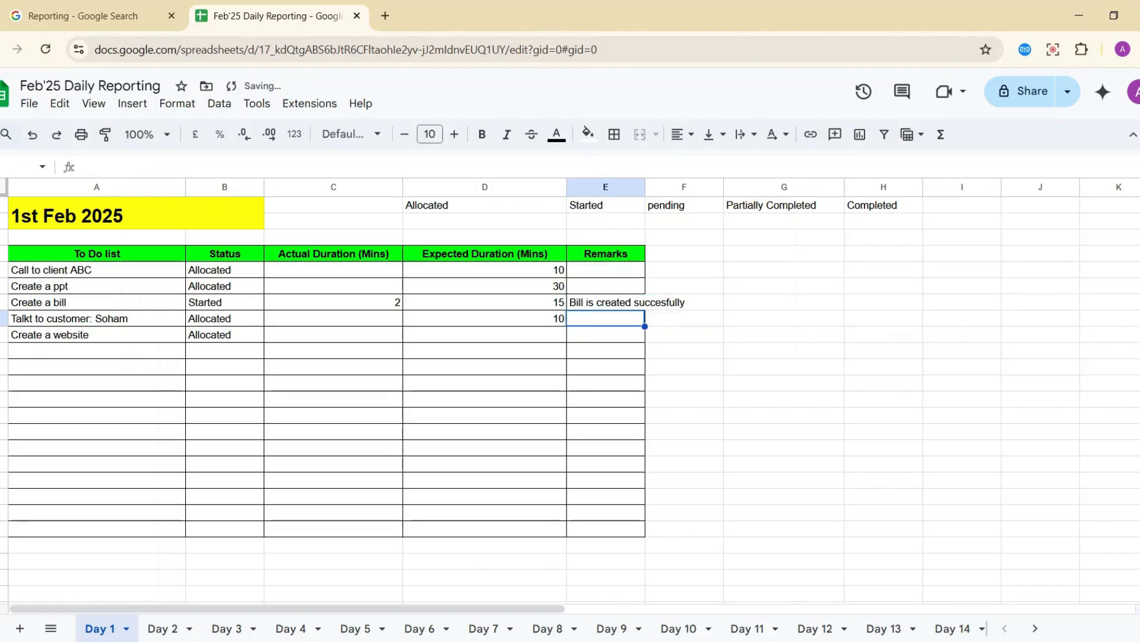
Widen the Remarks column and change Create a bill's status to Completed.
{"action": "left_click_drag", "start_coordinate": [646, 187], "coordinate": [693, 187]}
{"action": "left_click", "coordinate": [170, 288]}
{"action": "key", "text": "Right"}
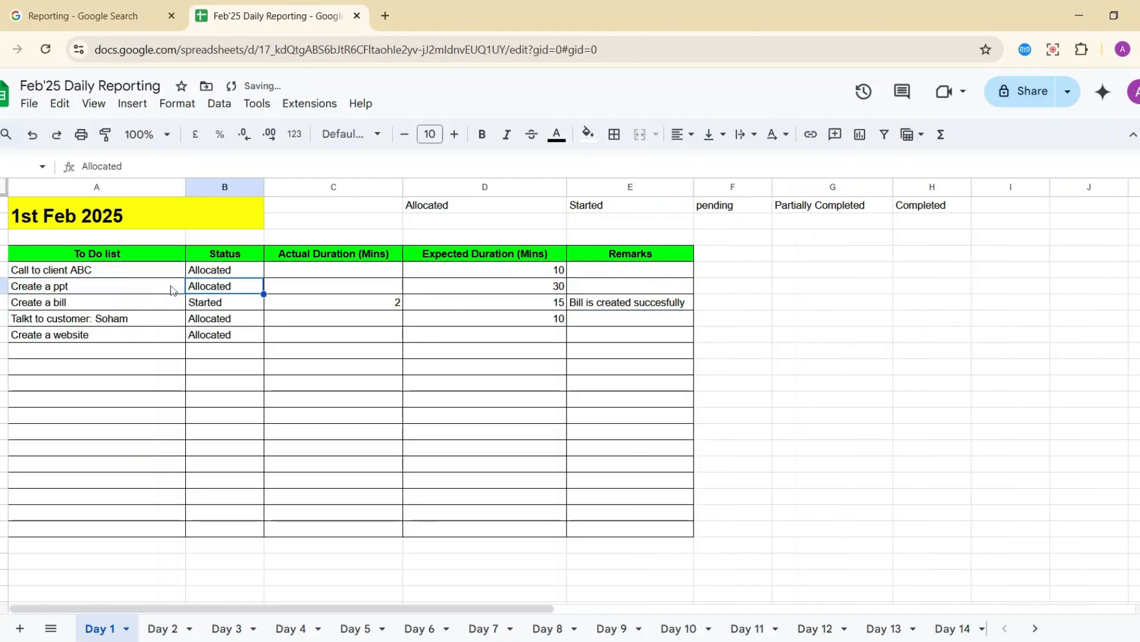
{"action": "key", "text": "Down"}
{"action": "type", "text": "Completde"}
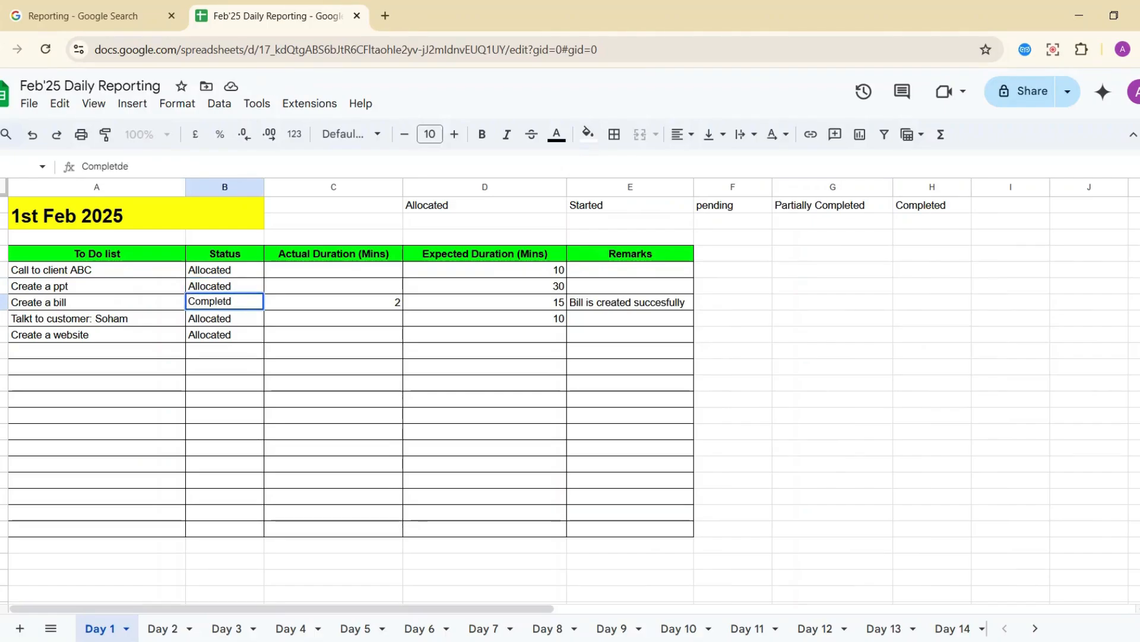
{"action": "key", "text": "BackSpace"}
{"action": "type", "text": "ed"}
{"action": "key", "text": "Return"}
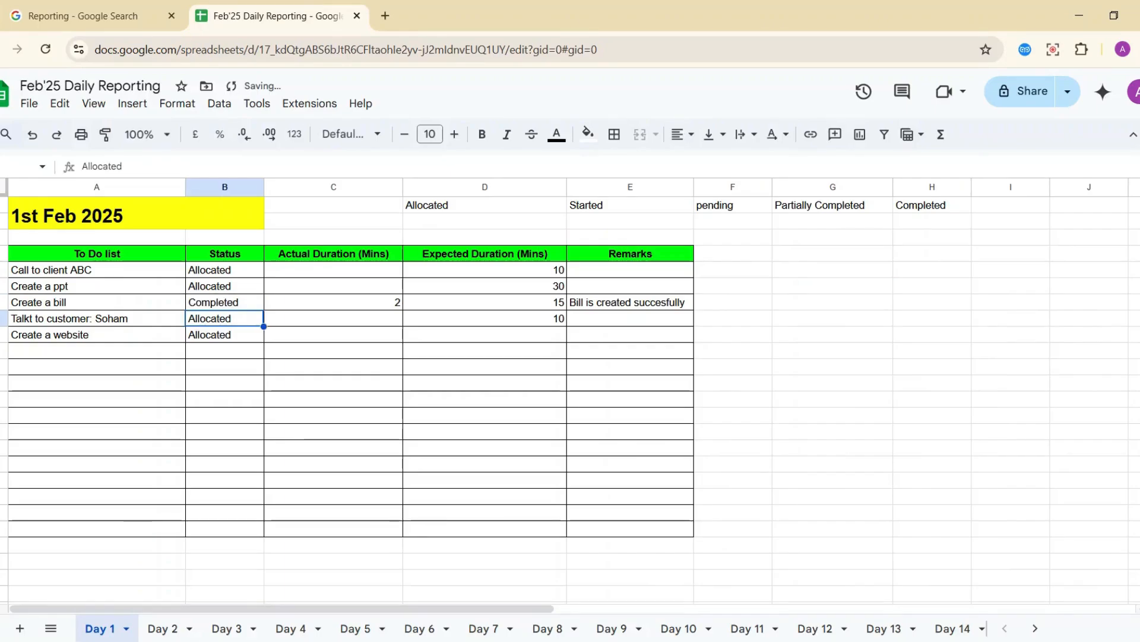
Mark Create a ppt as Started with 15 actual minutes.
{"action": "key", "text": "Up"}
{"action": "key", "text": "Up"}
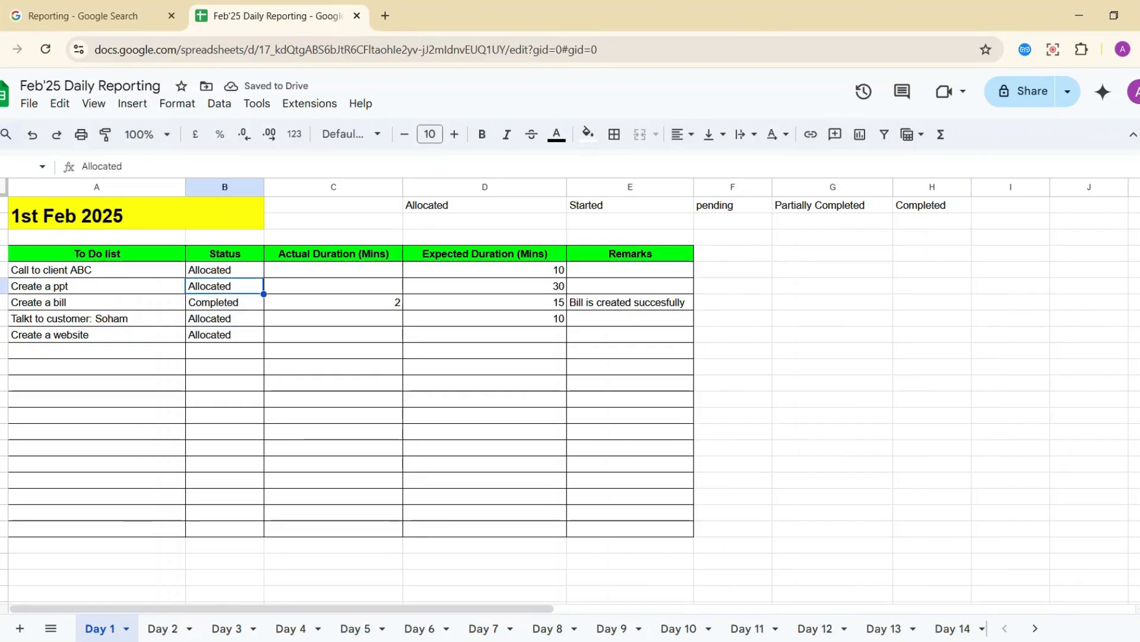
{"action": "type", "text": "Started"}
{"action": "key", "text": "Return"}
{"action": "key", "text": "Up"}
{"action": "key", "text": "Right"}
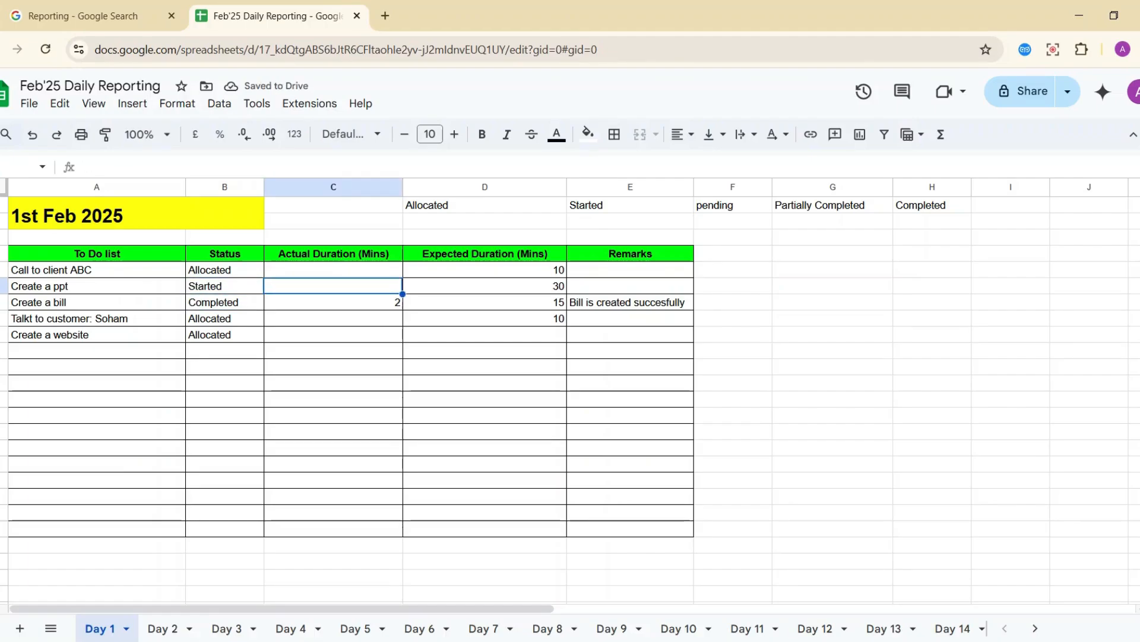
{"action": "type", "text": "15"}
{"action": "key", "text": "Return"}
Enter the remark 'ppt is half ready.' for Create a ppt.
{"action": "key", "text": "Right"}
{"action": "key", "text": "Up"}
{"action": "key", "text": "Right"}
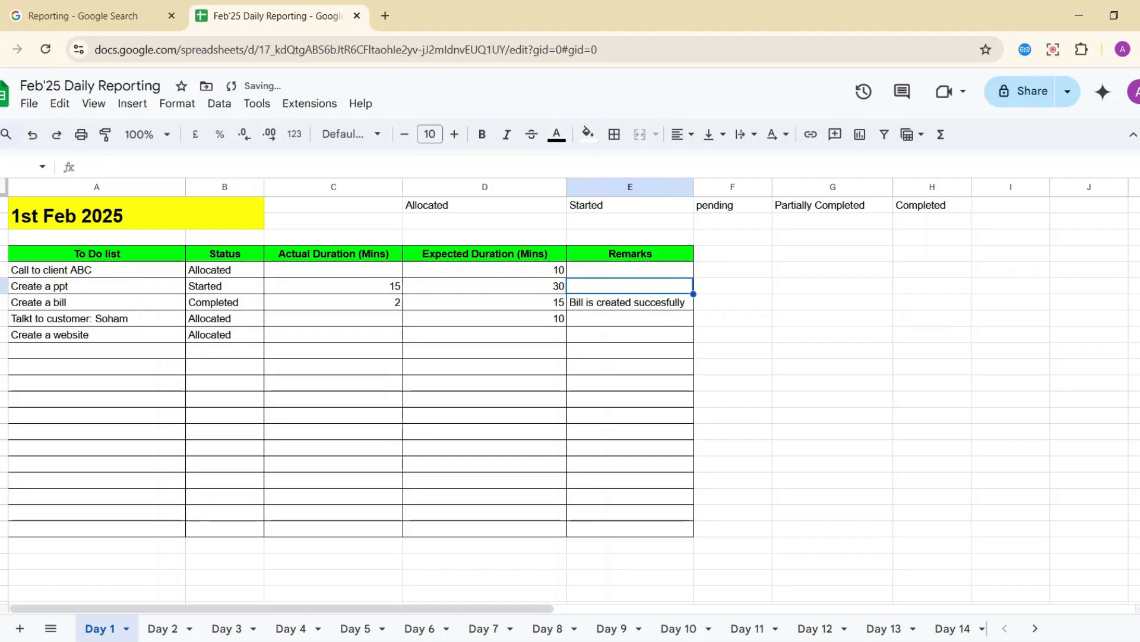
{"action": "type", "text": "pp"}
{"action": "key", "text": "BackSpace"}
{"action": "key", "text": "BackSpace"}
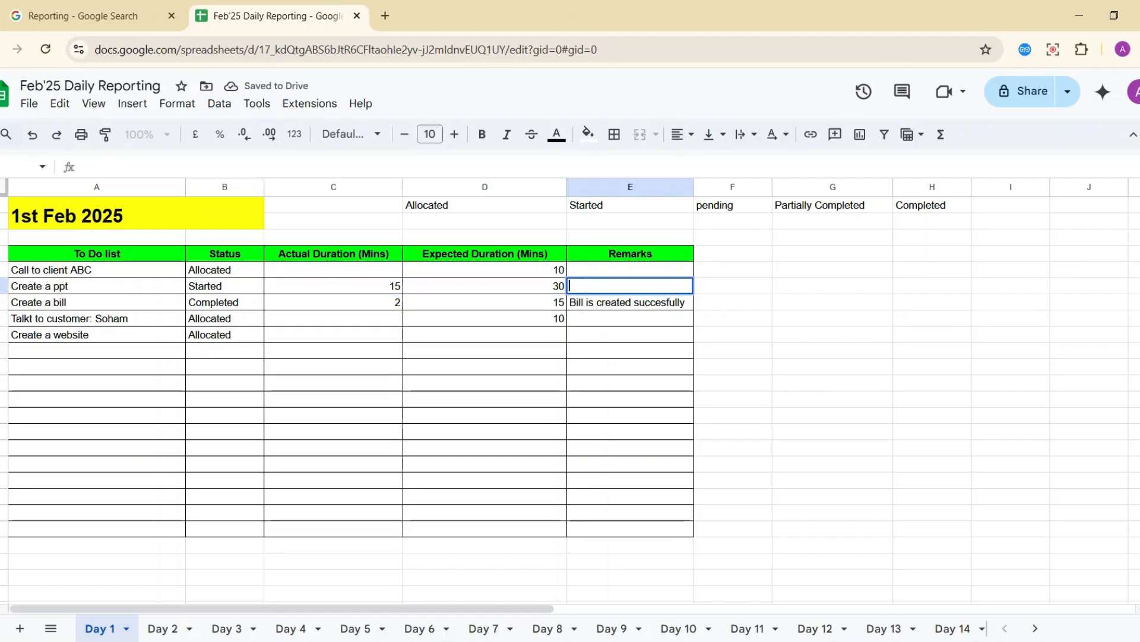
{"action": "type", "text": "ppt is h"}
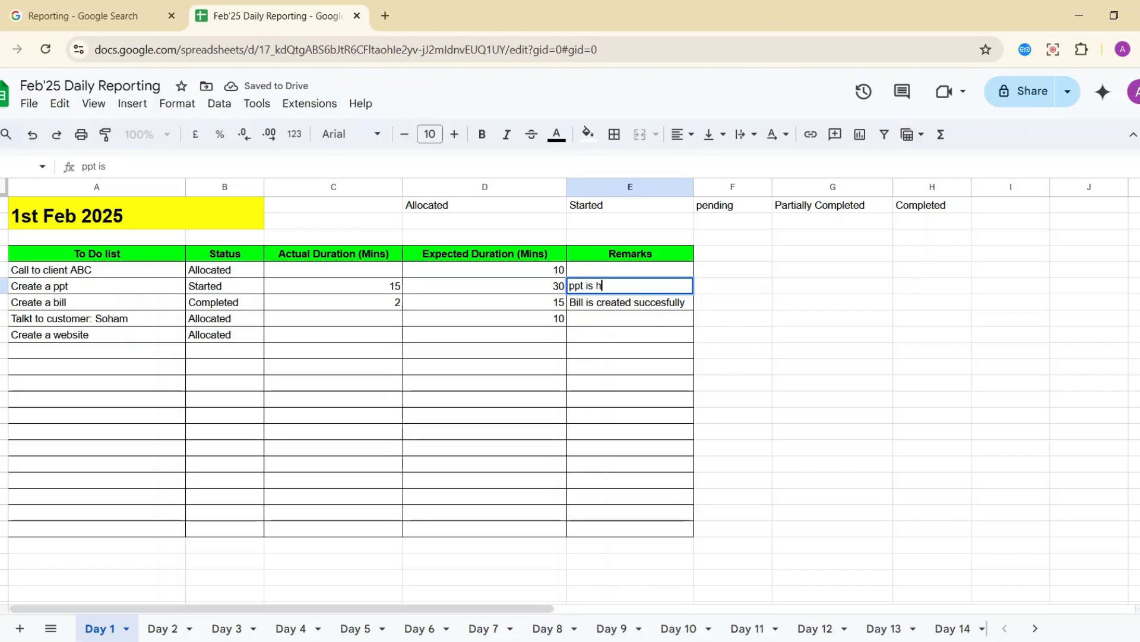
{"action": "type", "text": "alf ready"}
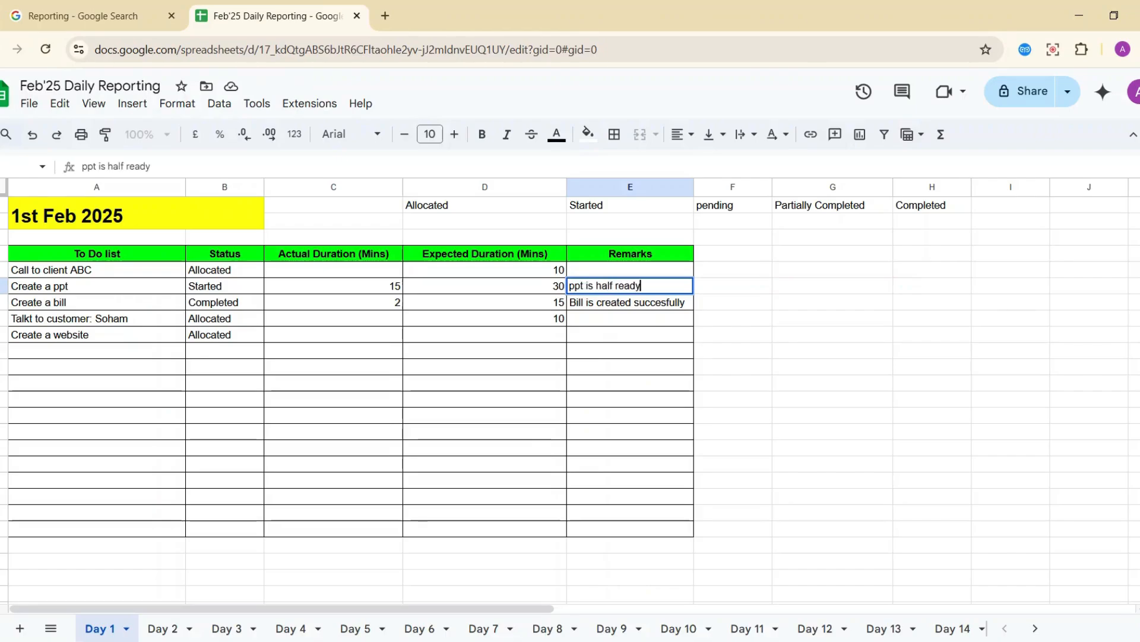
{"action": "type", "text": "."}
{"action": "key", "text": "Return"}
{"action": "key", "text": "Up"}
{"action": "key", "text": "Left"}
{"action": "key", "text": "Left"}
{"action": "key", "text": "Left"}
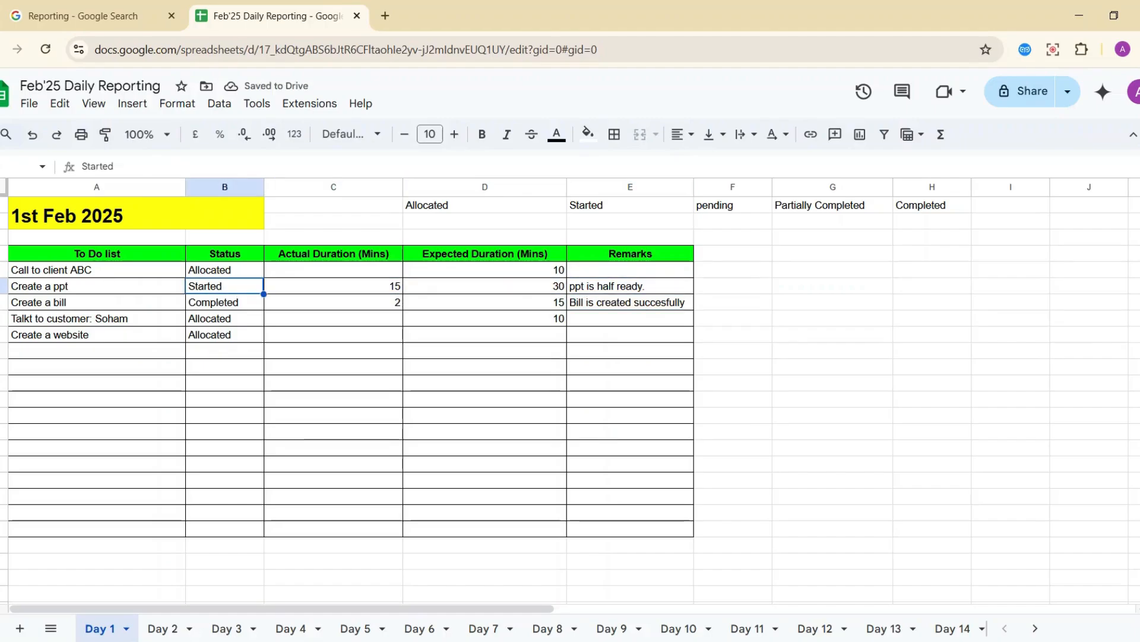
Paste Partially Completed as Create a ppt's status and widen the Status column.
{"action": "type", "text": "P"}
{"action": "left_click", "coordinate": [808, 213]}
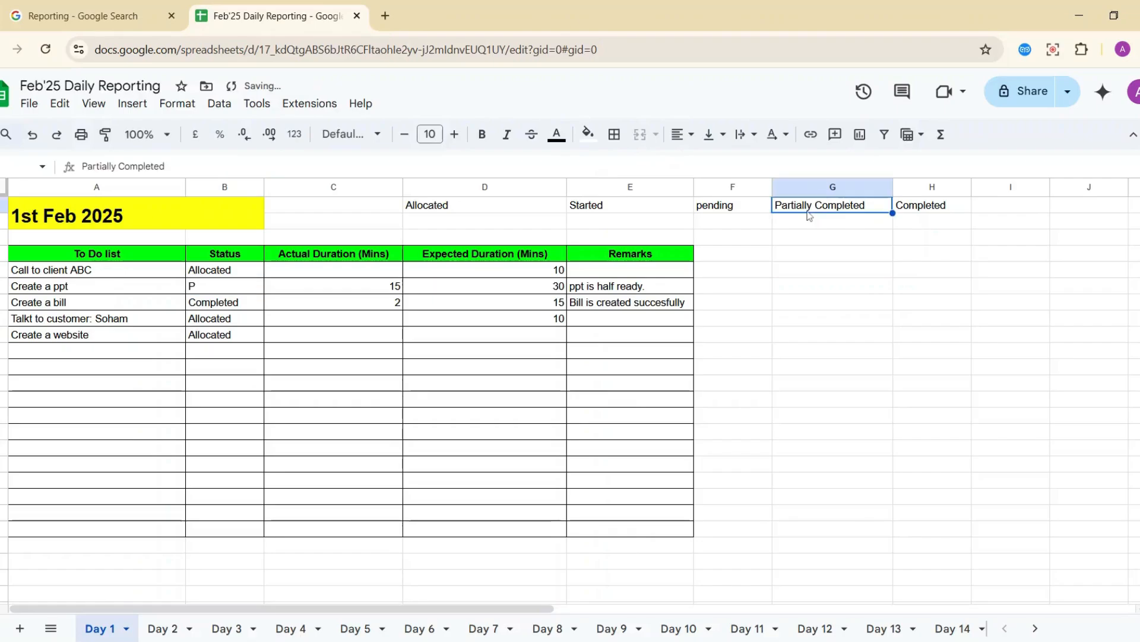
{"action": "left_click", "coordinate": [256, 288]}
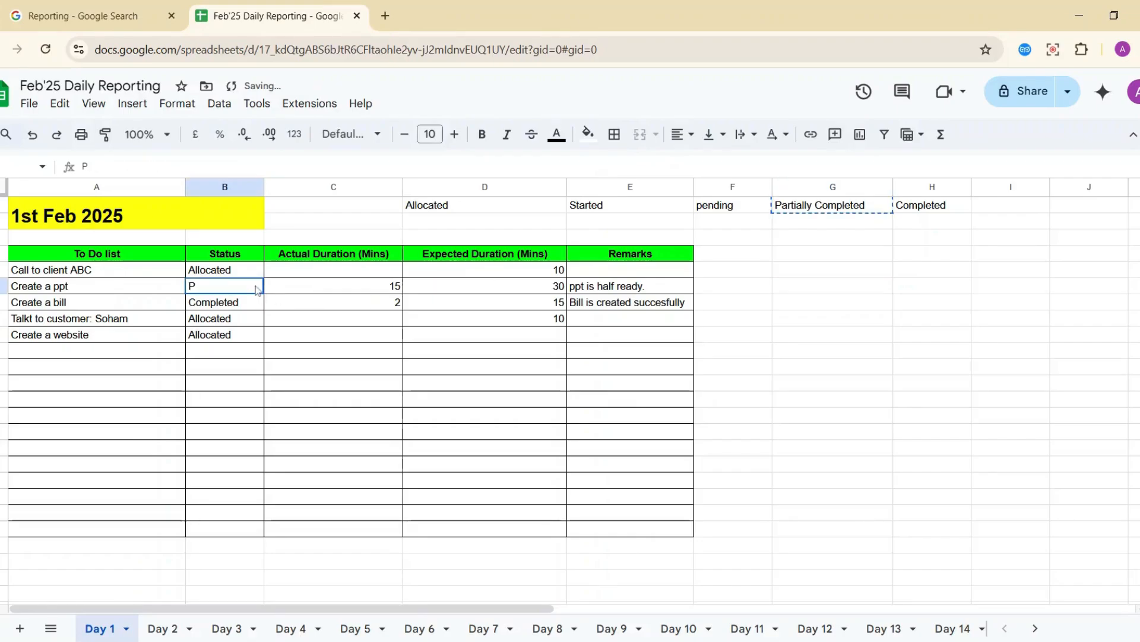
{"action": "type", "text": "Partially Completed"}
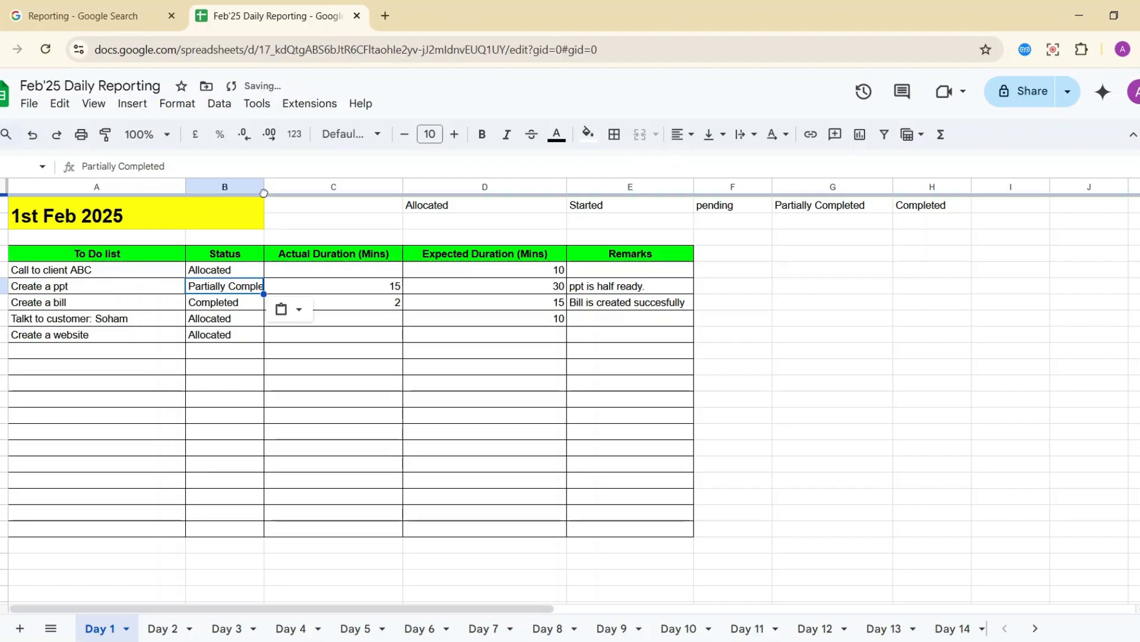
{"action": "left_click_drag", "start_coordinate": [263, 187], "coordinate": [364, 187]}
{"action": "left_click", "coordinate": [278, 303]}
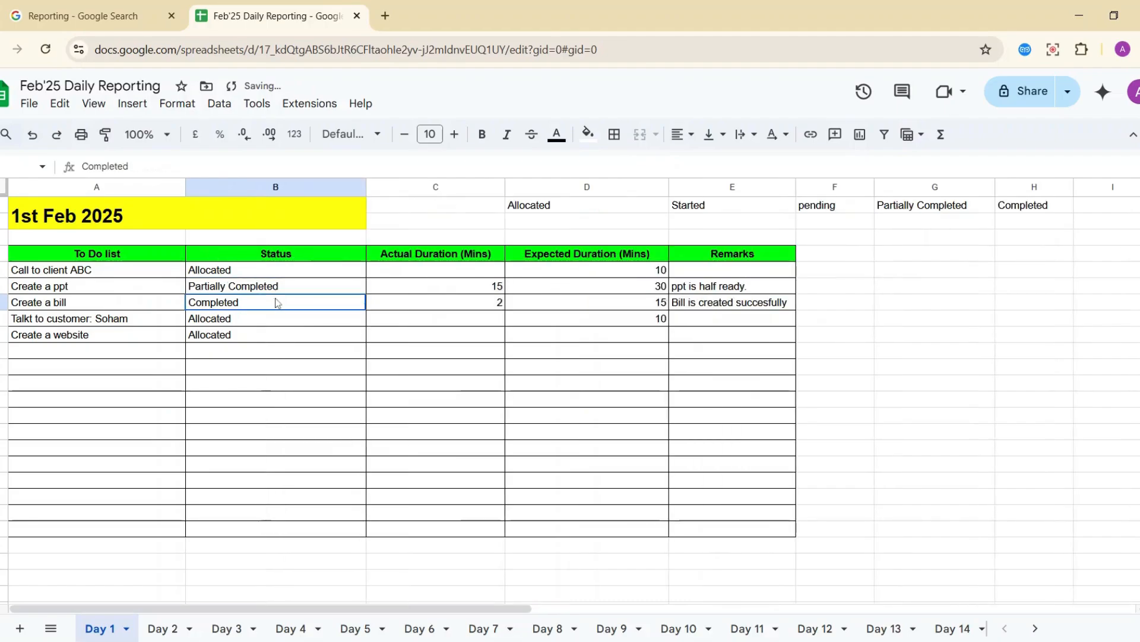
{"action": "left_click", "coordinate": [291, 288]}
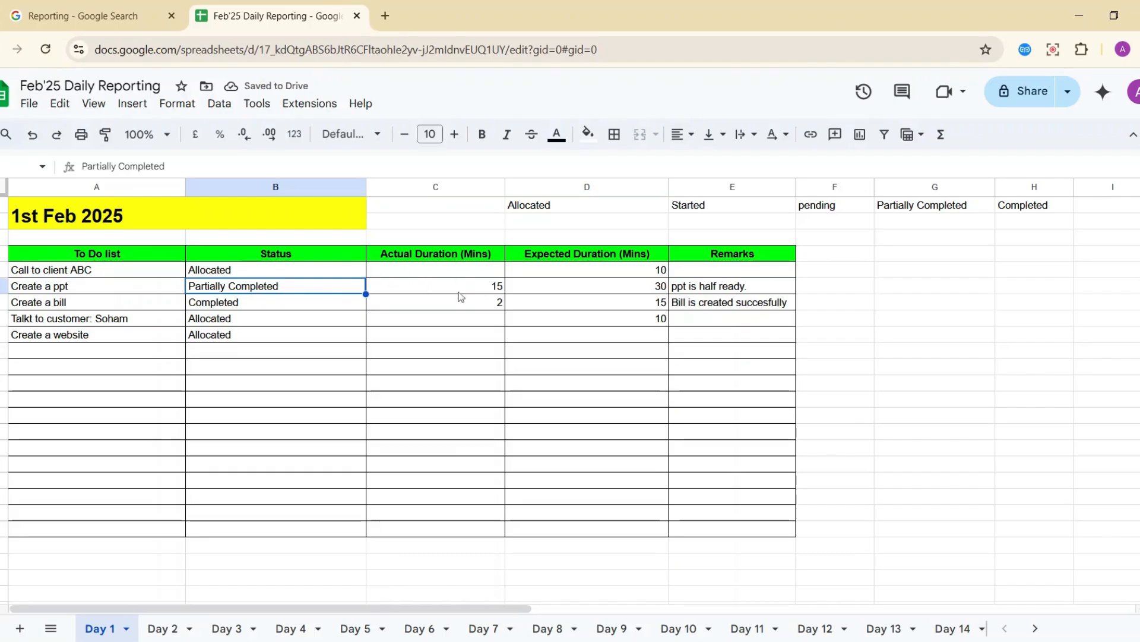
Mark the customer call task Started with an actual duration of 2.5.
{"action": "left_click", "coordinate": [204, 324]}
{"action": "type", "text": "Started"}
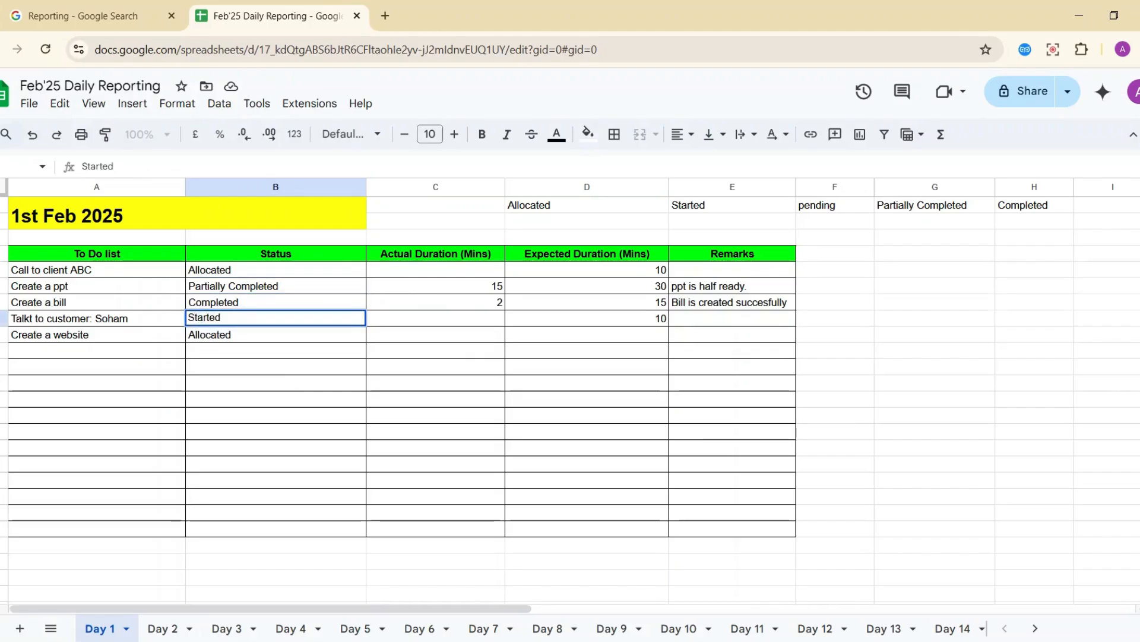
{"action": "key", "text": "Tab"}
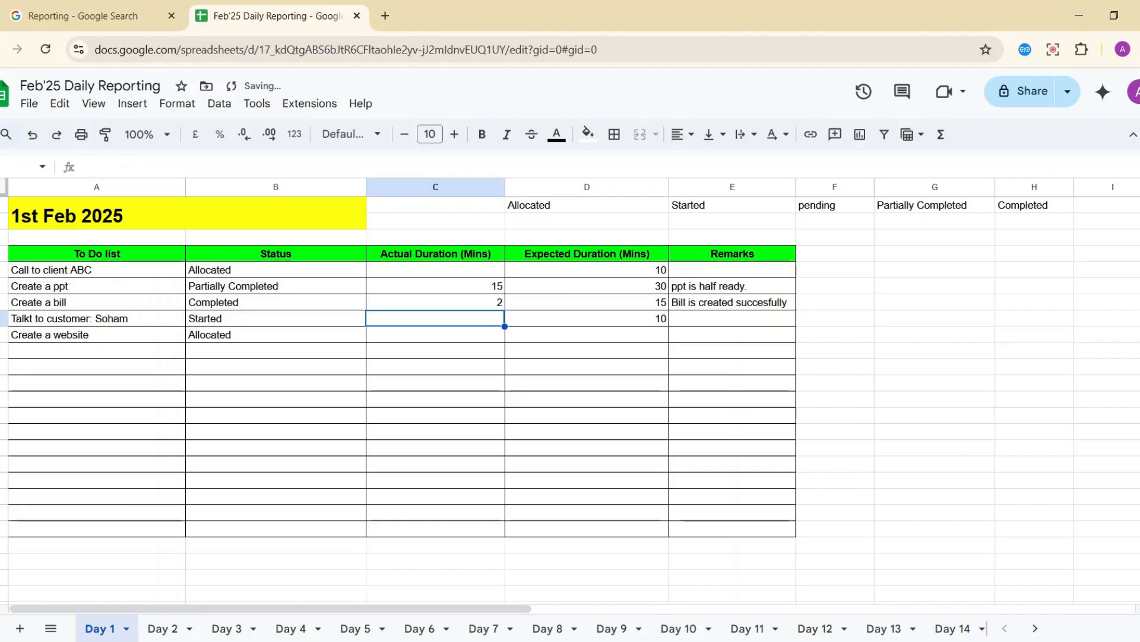
{"action": "type", "text": "2"}
{"action": "key", "text": "Return"}
{"action": "key", "text": "Up"}
{"action": "key", "text": "Right"}
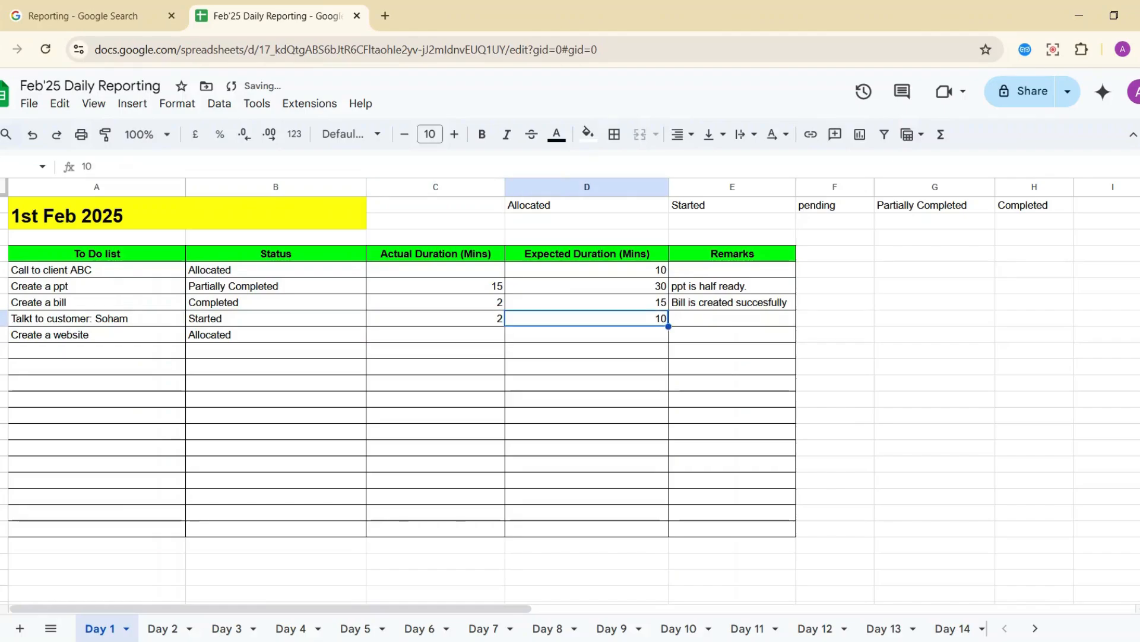
{"action": "key", "text": "Left"}
{"action": "type", "text": "2.5"}
{"action": "key", "text": "Return"}
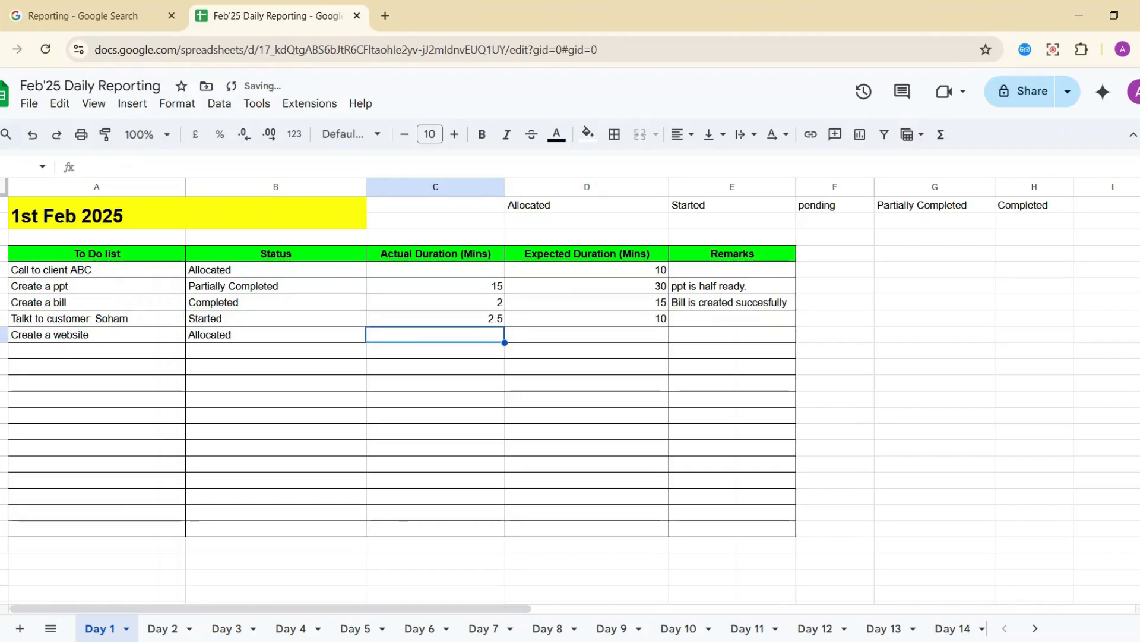
Add the remark 'Customer didn't pick the call' and widen the Remarks column.
{"action": "key", "text": "Up"}
{"action": "key", "text": "Right"}
{"action": "key", "text": "Right"}
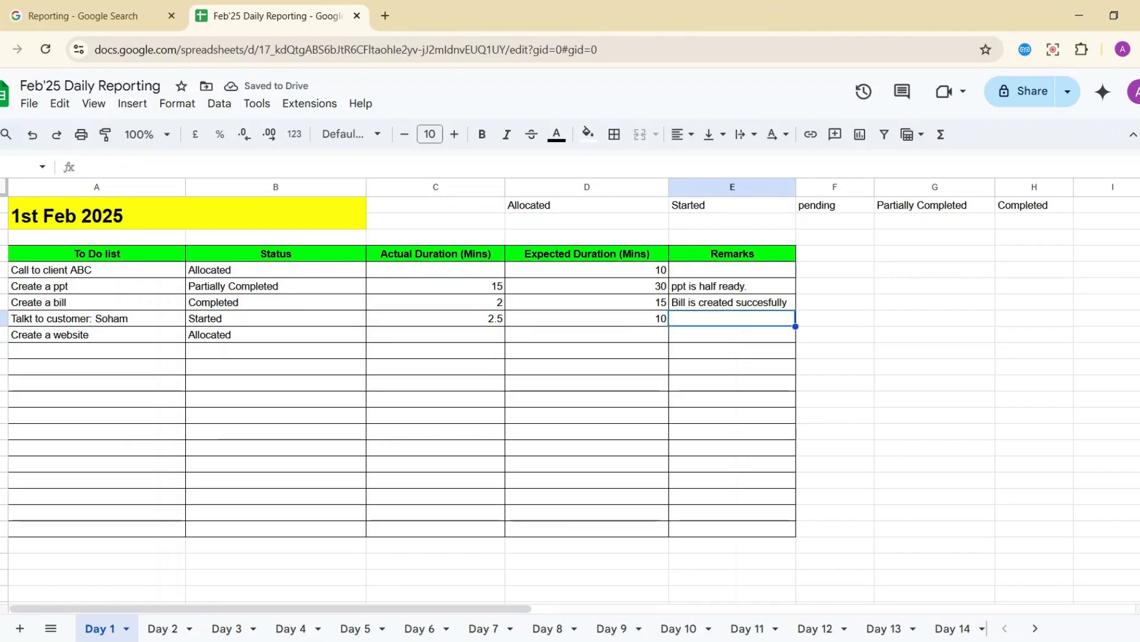
{"action": "type", "text": "Customer"}
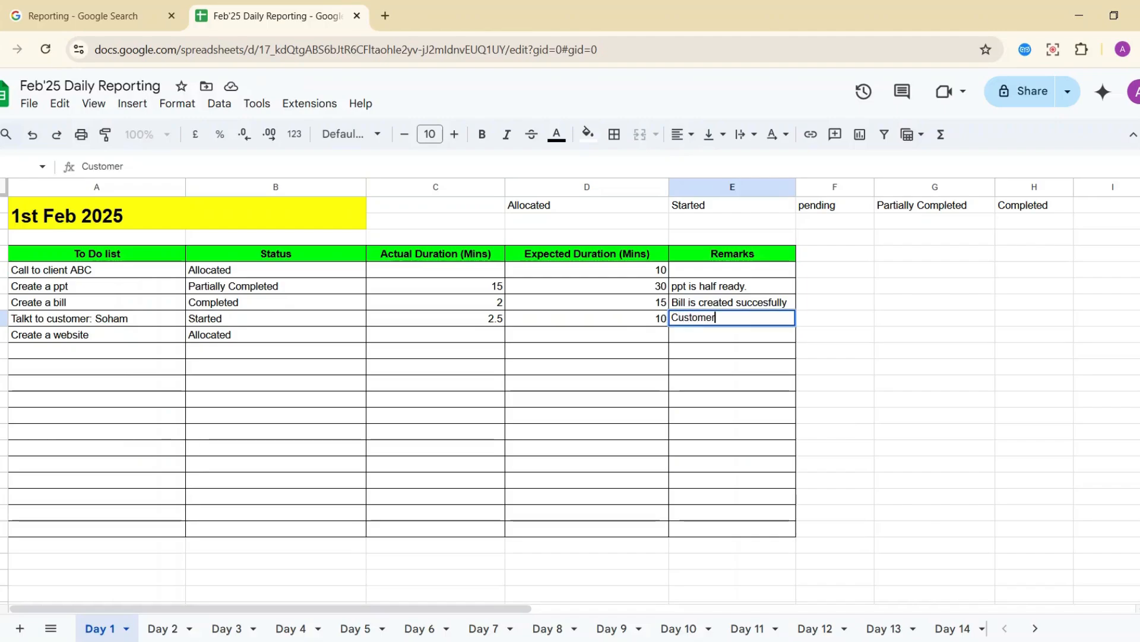
{"action": "type", "text": " didn't pick "}
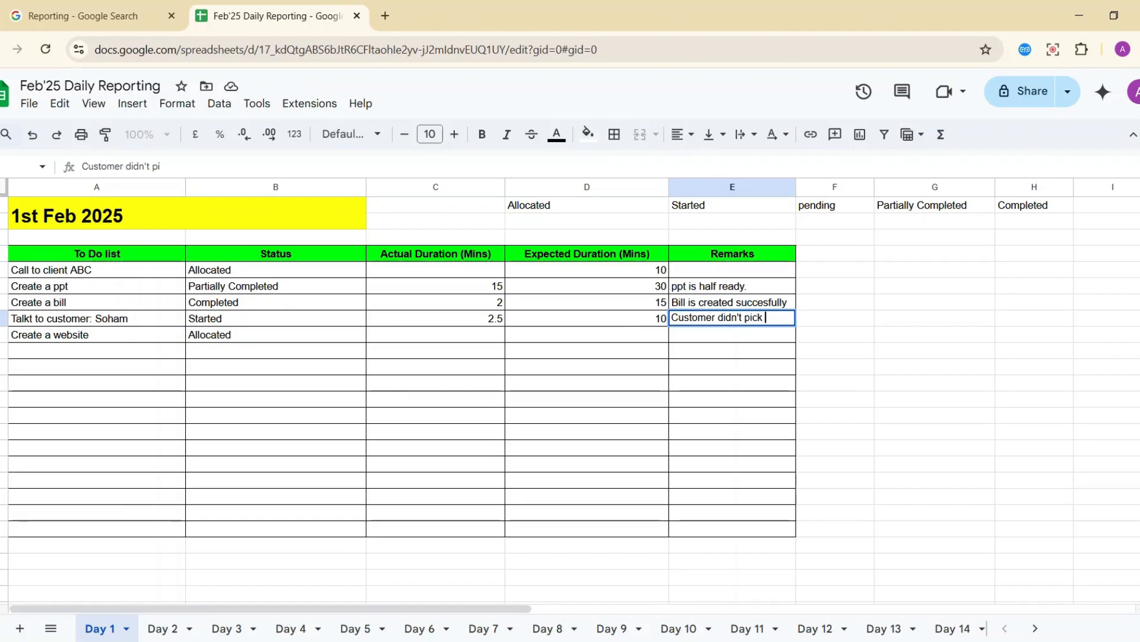
{"action": "type", "text": "the call"}
{"action": "key", "text": "Return"}
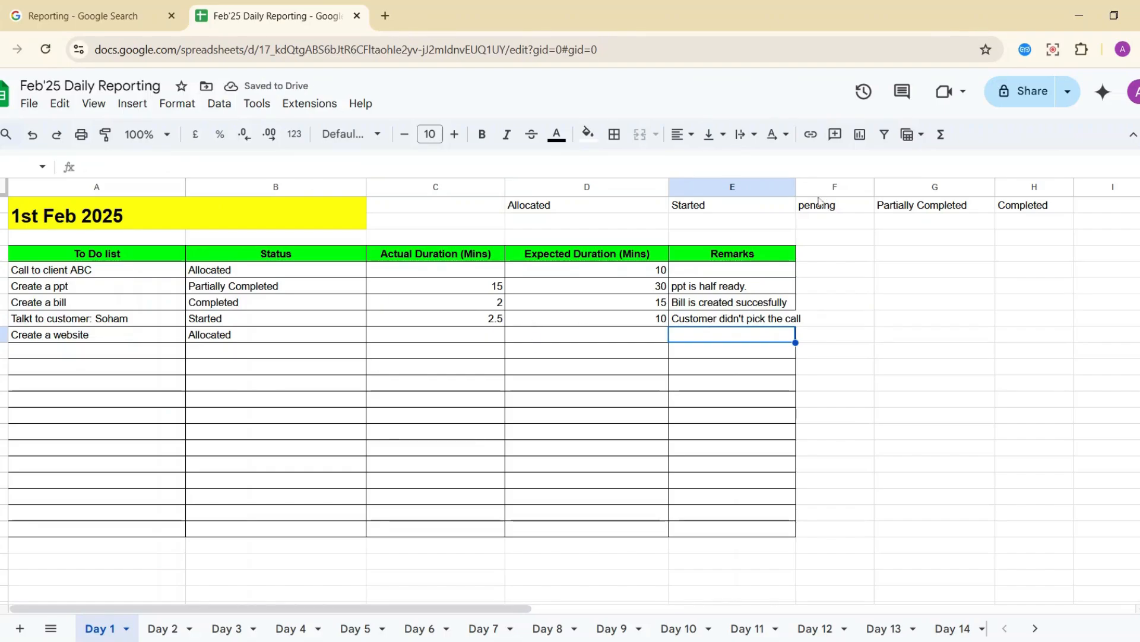
{"action": "left_click_drag", "start_coordinate": [796, 186], "coordinate": [833, 187]}
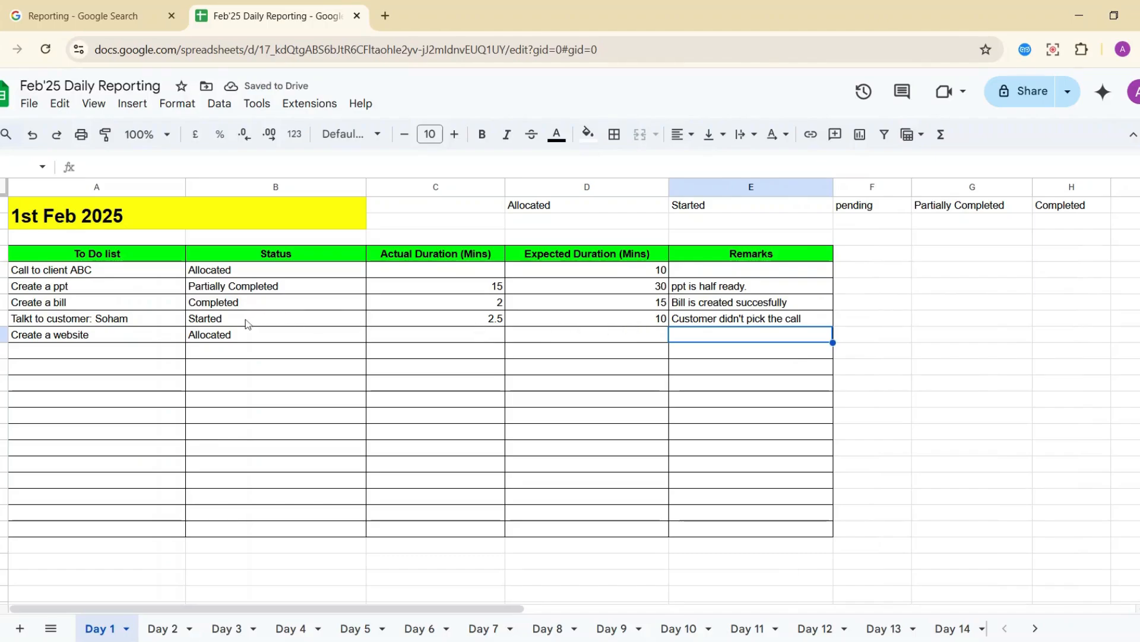
{"action": "left_click", "coordinate": [169, 319]}
{"action": "left_click", "coordinate": [691, 321]}
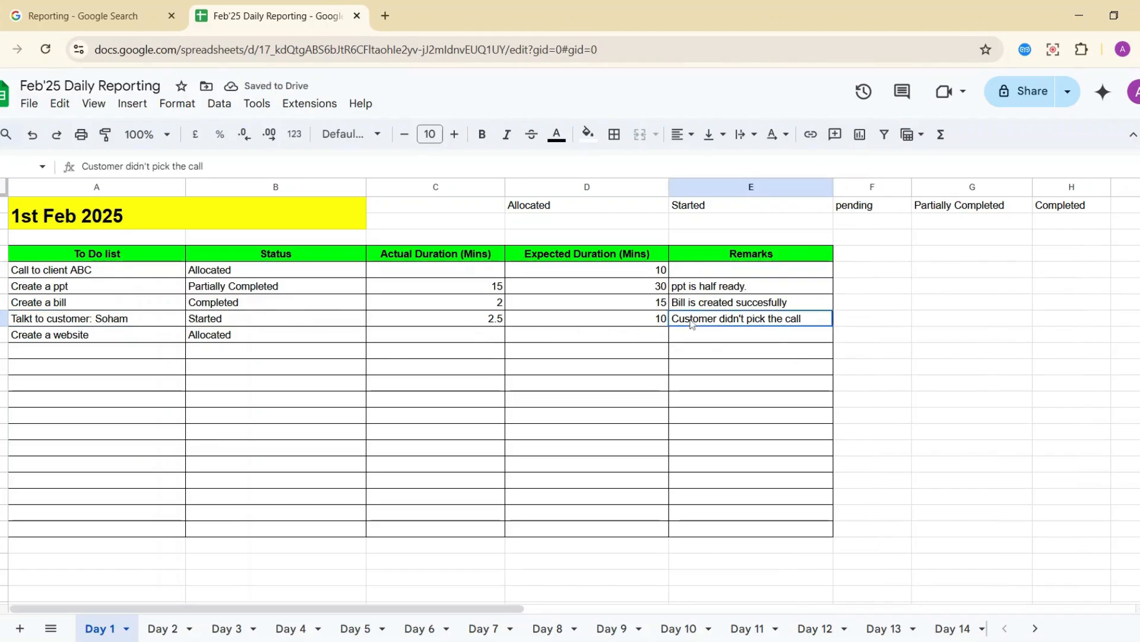
Change the customer call status to Pending with the remark 'Call tomorrow'.
{"action": "left_click", "coordinate": [259, 326]}
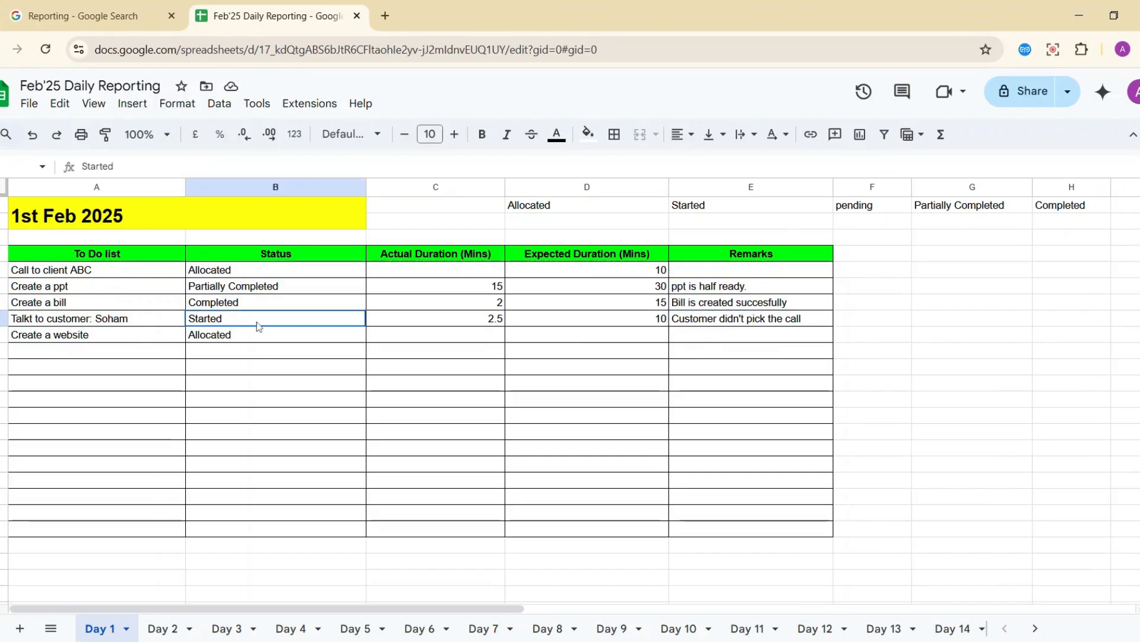
{"action": "type", "text": "Pending"}
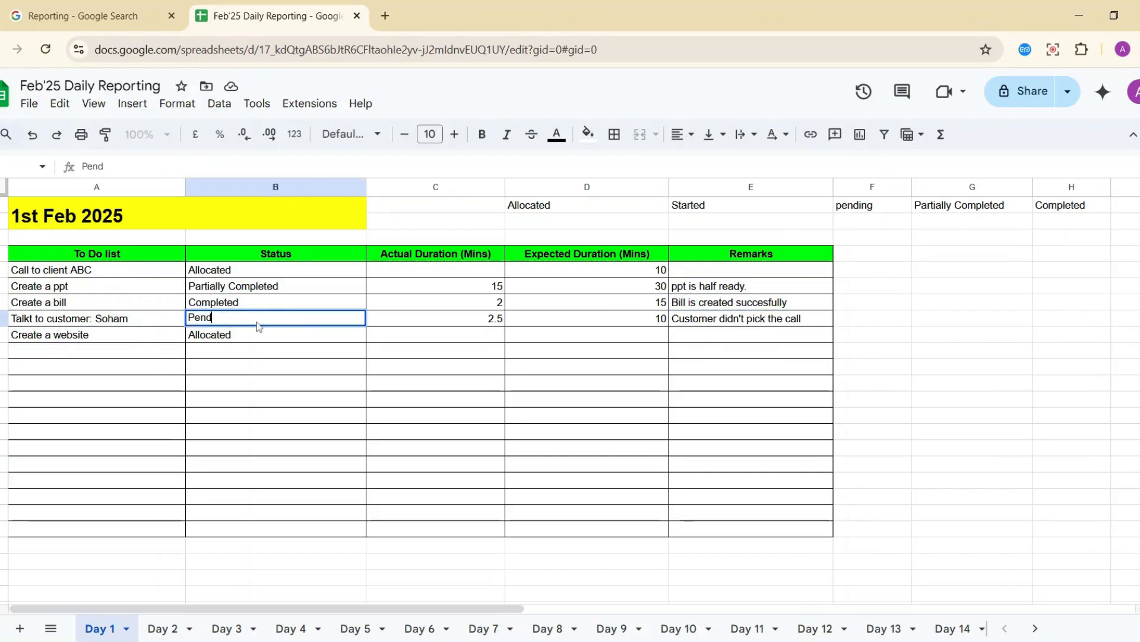
{"action": "key", "text": "Return"}
{"action": "key", "text": "Up"}
{"action": "key", "text": "Right"}
{"action": "key", "text": "Right"}
{"action": "key", "text": "Right"}
{"action": "key", "text": "Right"}
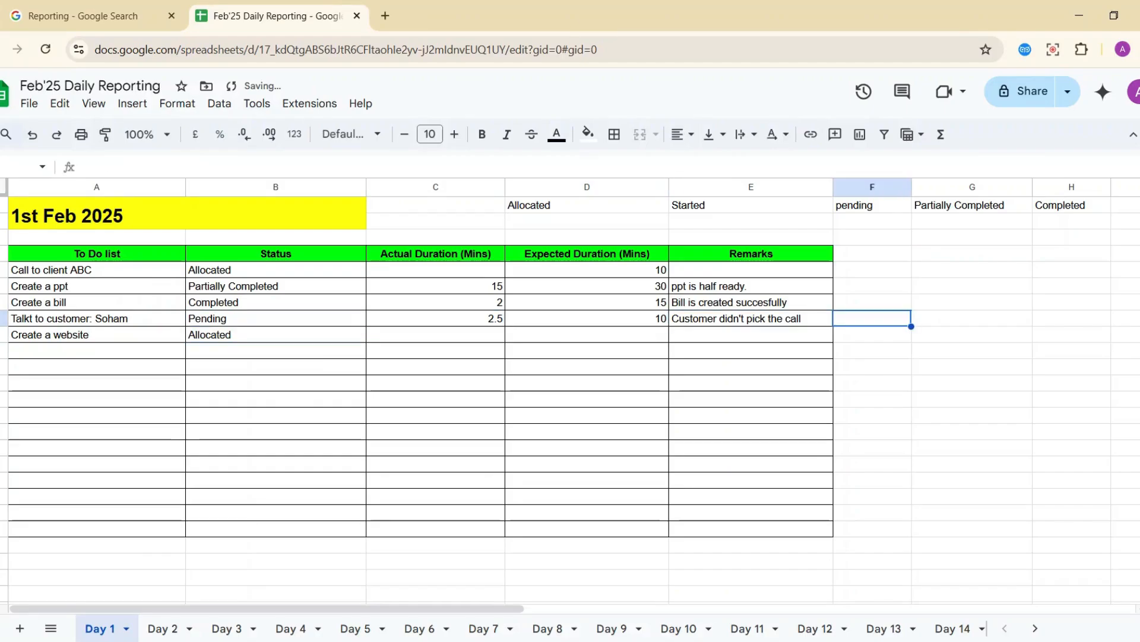
{"action": "key", "text": "Left"}
{"action": "key", "text": "Return"}
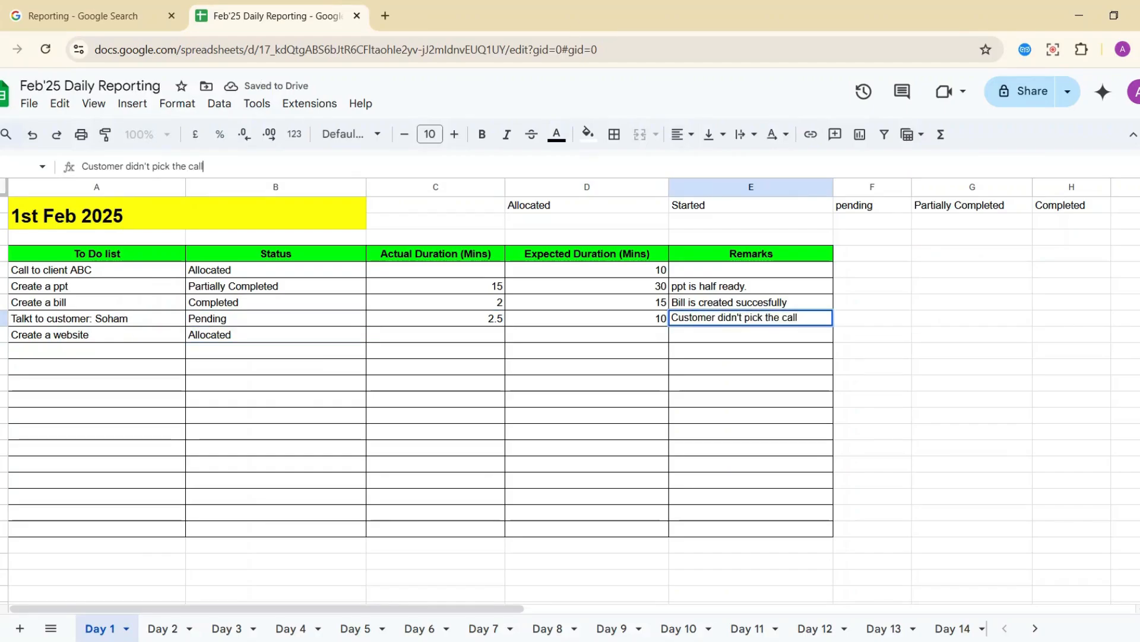
{"action": "type", "text": "Call tomorrow"}
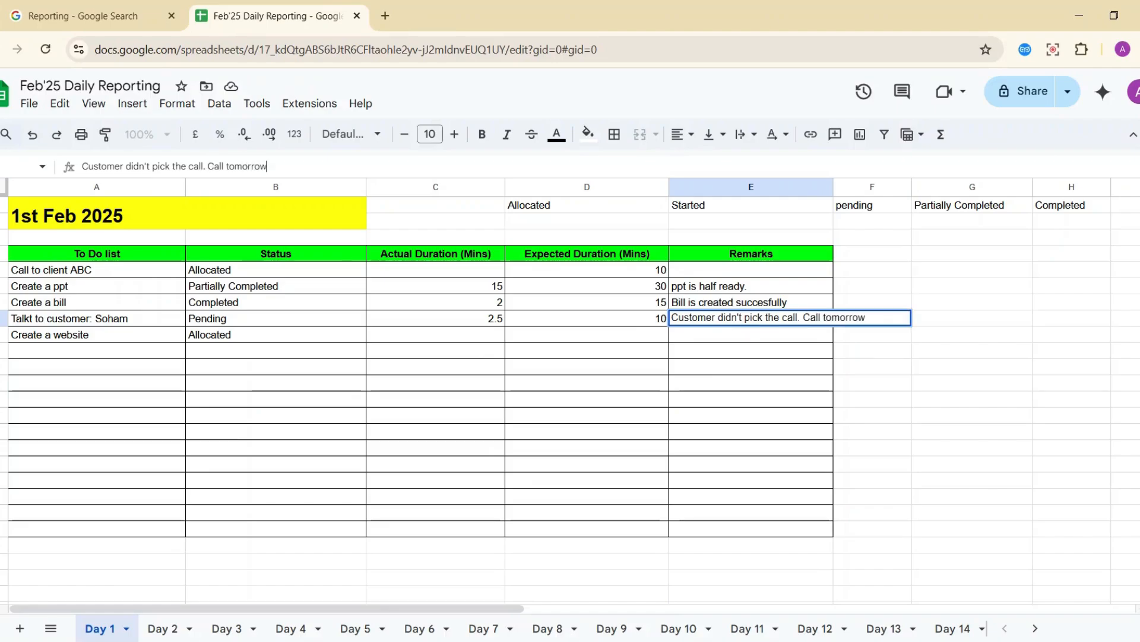
{"action": "key", "text": "Return"}
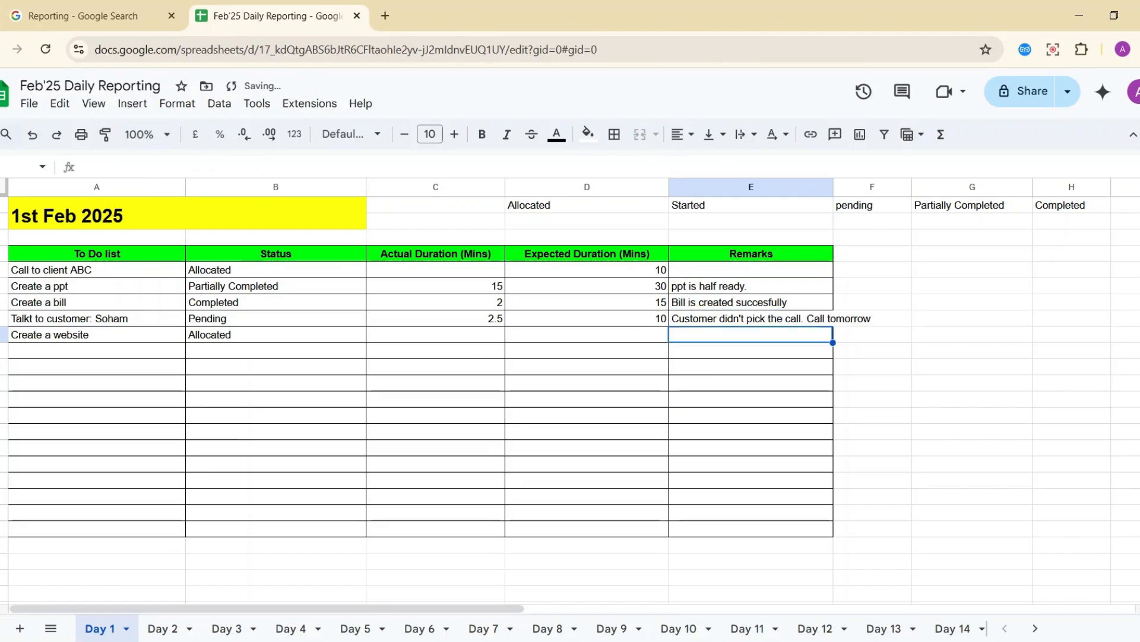
Edit the customer call remark to read 'Call on 2nd feb'25'.
{"action": "key", "text": "Up"}
{"action": "key", "text": "Right"}
{"action": "key", "text": "Left"}
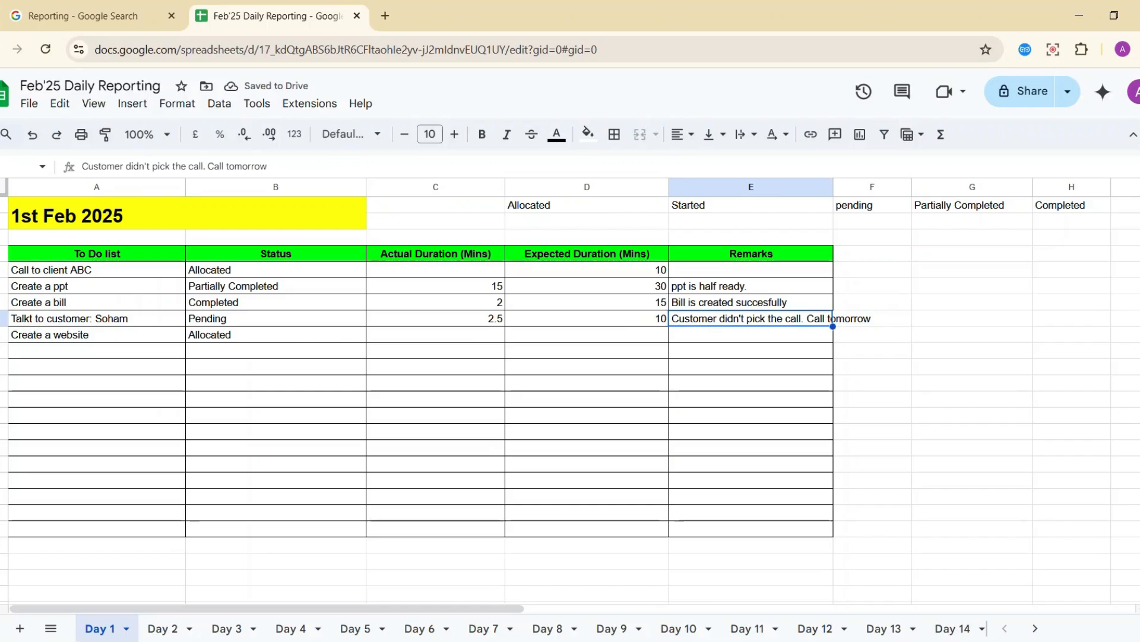
{"action": "key", "text": "F2"}
{"action": "key", "text": "ctrl+shift+Left"}
{"action": "key", "text": "BackSpace"}
{"action": "type", "text": "on"}
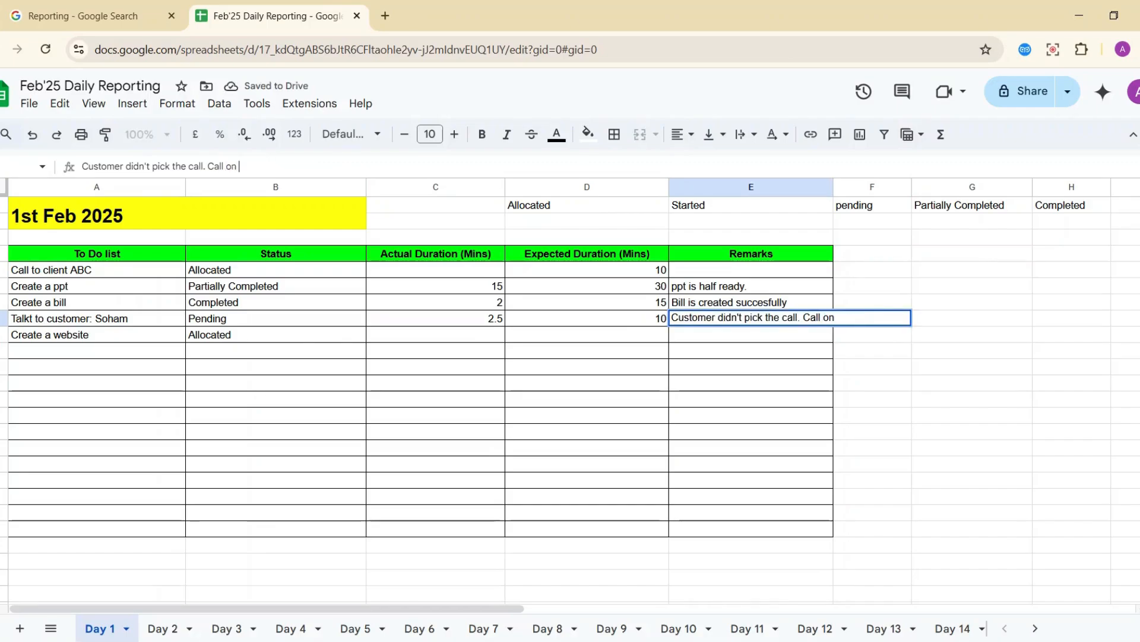
{"action": "type", "text": " 2"}
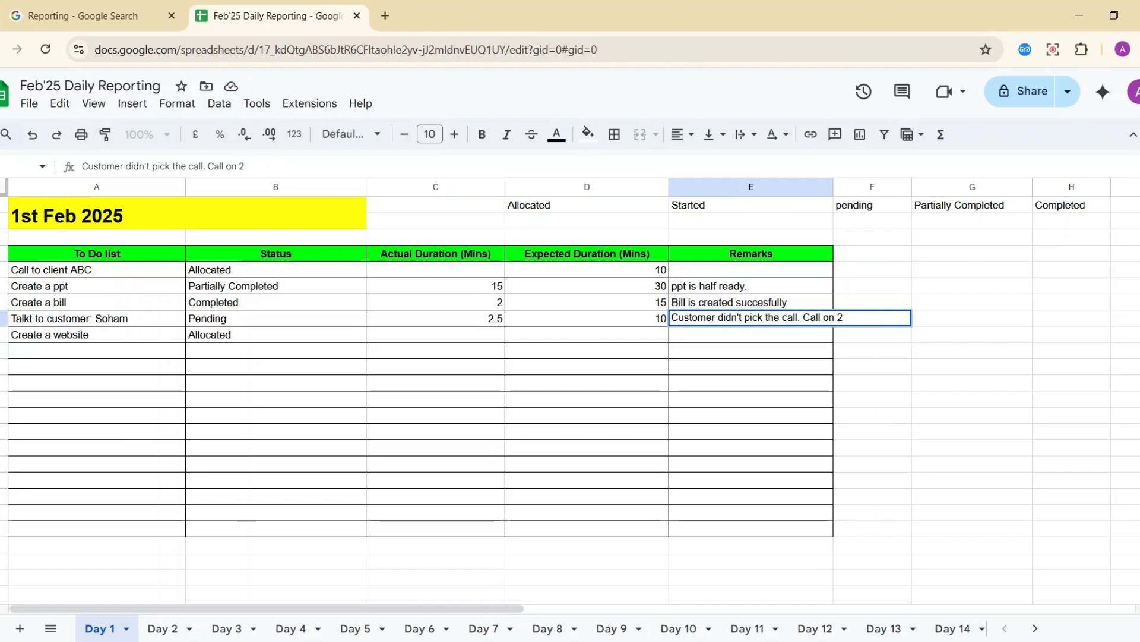
{"action": "type", "text": "nd fev"}
{"action": "key", "text": "BackSpace"}
{"action": "key", "text": "BackSpace"}
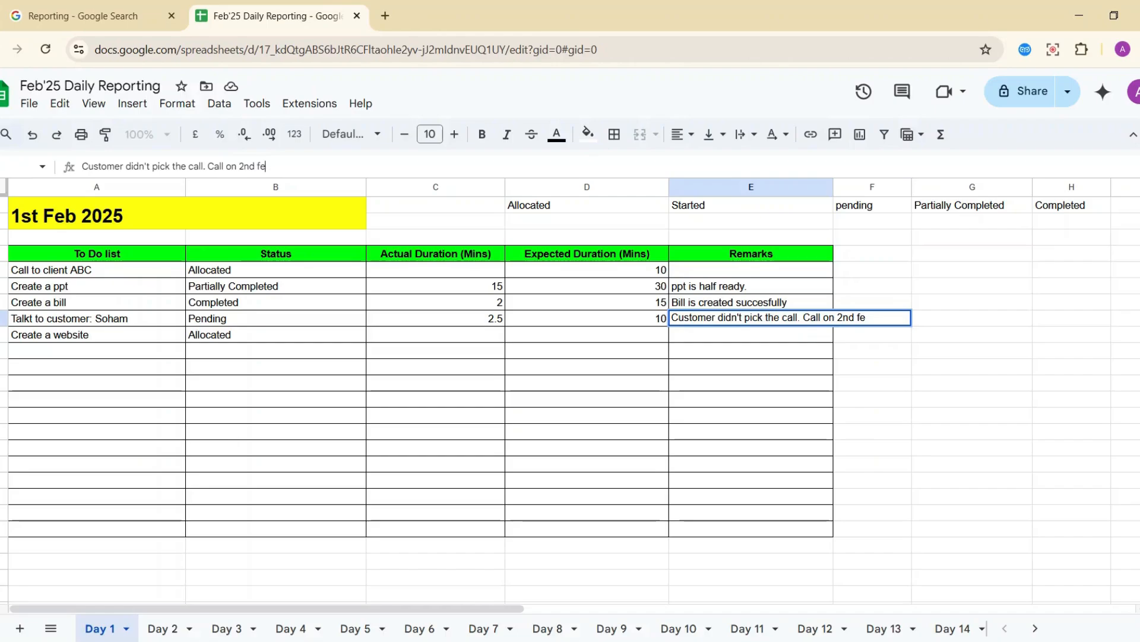
{"action": "type", "text": "b'25"}
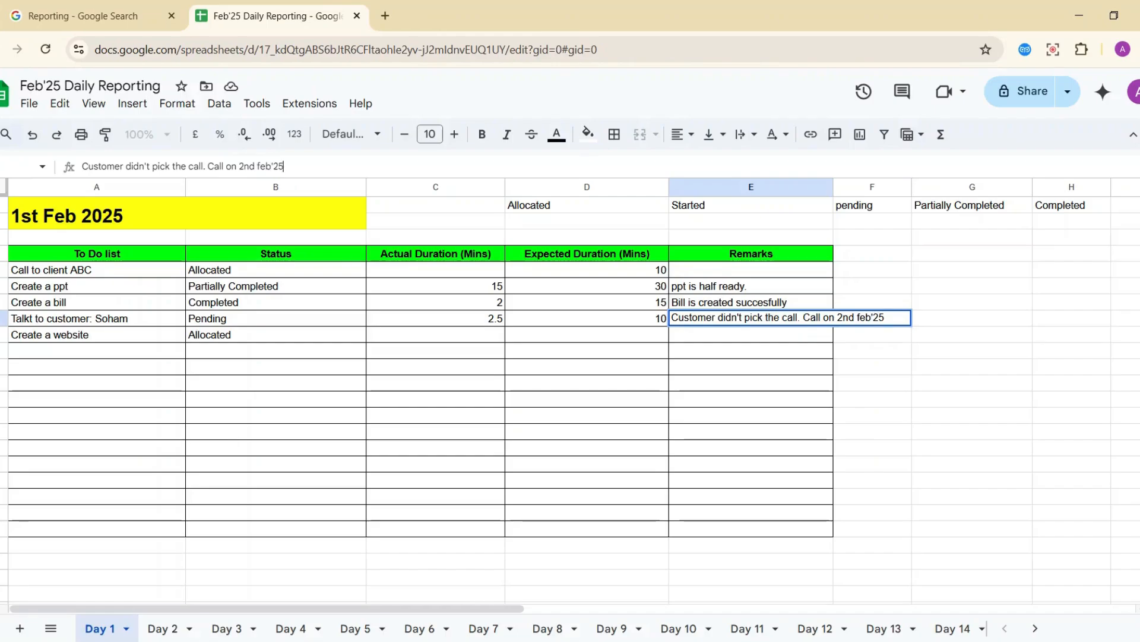
{"action": "key", "text": "Return"}
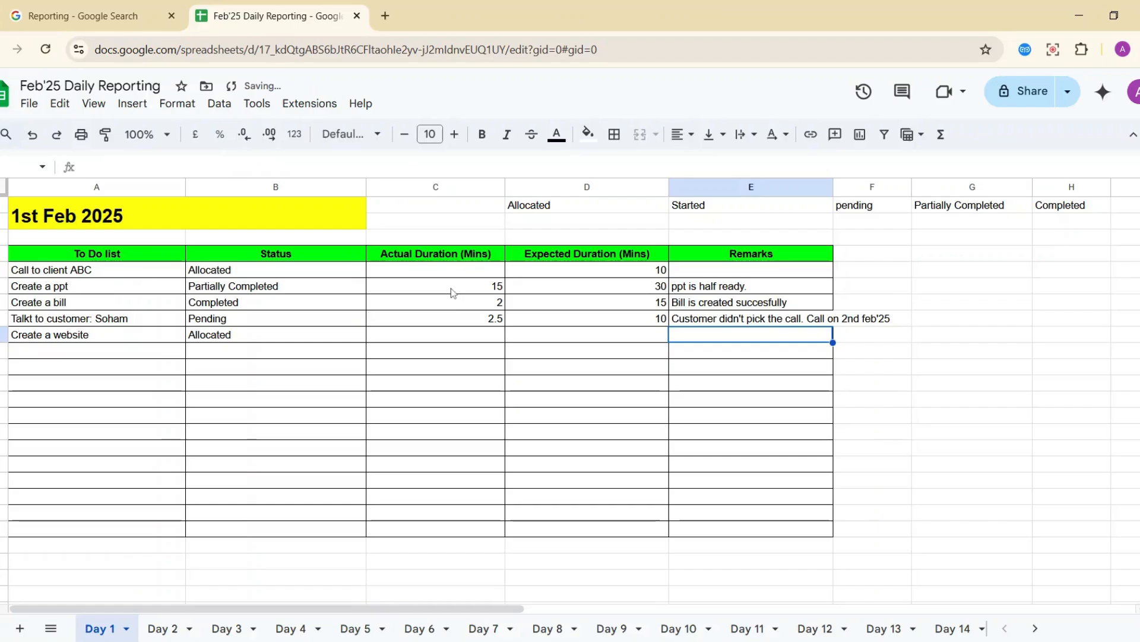
Review the entries in columns A through E, then drag column E wider for the remark.
{"action": "left_click_drag", "start_coordinate": [99, 288], "coordinate": [142, 455]}
{"action": "left_click_drag", "start_coordinate": [280, 274], "coordinate": [289, 422]}
{"action": "left_click_drag", "start_coordinate": [417, 308], "coordinate": [435, 436]}
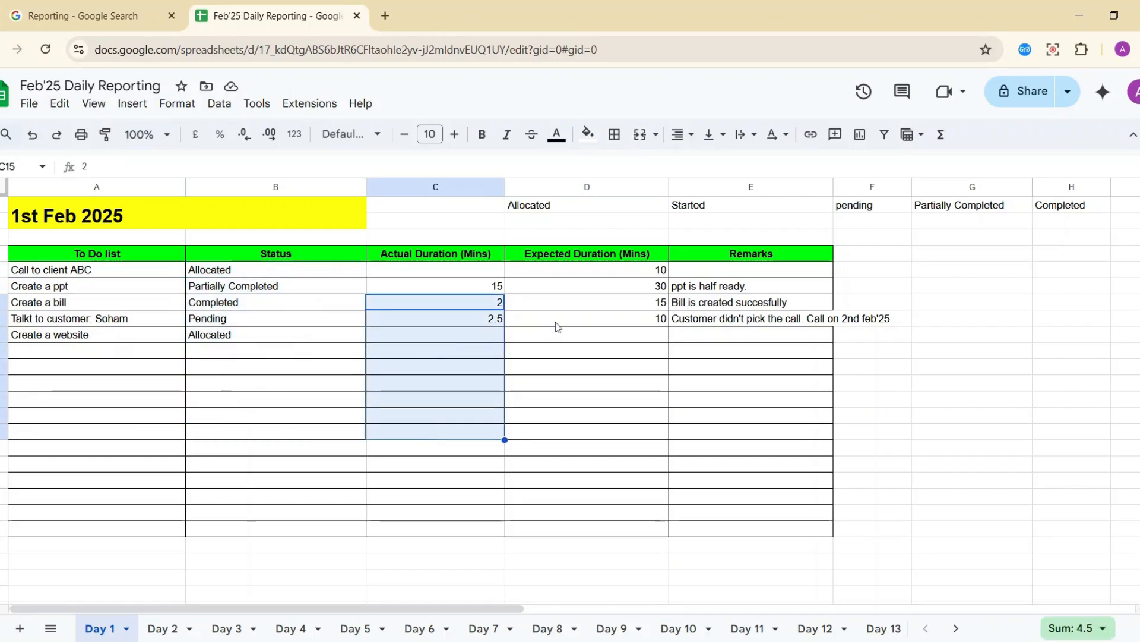
{"action": "left_click_drag", "start_coordinate": [555, 321], "coordinate": [573, 400]}
{"action": "left_click_drag", "start_coordinate": [710, 286], "coordinate": [740, 395]}
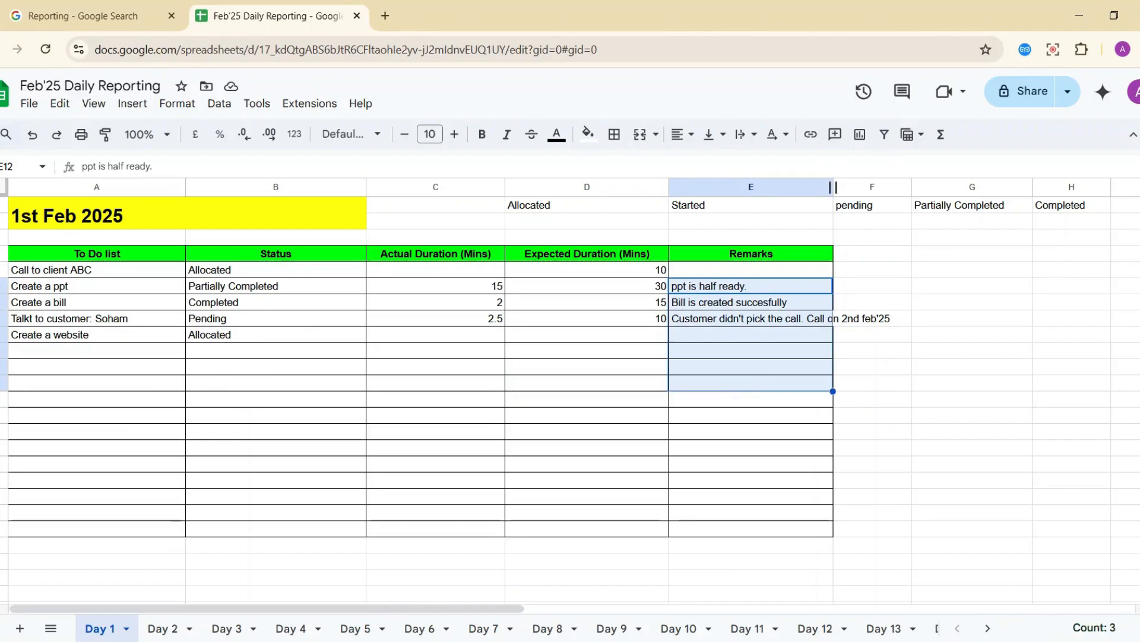
{"action": "left_click_drag", "start_coordinate": [833, 187], "coordinate": [897, 187]}
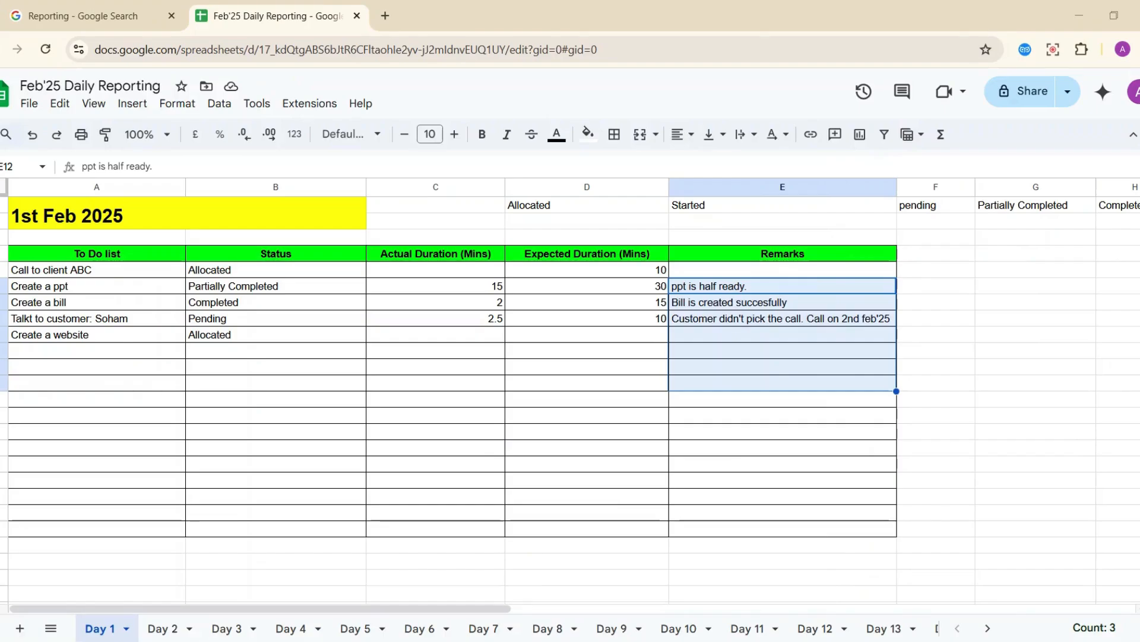
Open Share and add the collaborator's Gmail address as a recipient.
{"action": "left_click", "coordinate": [1019, 93]}
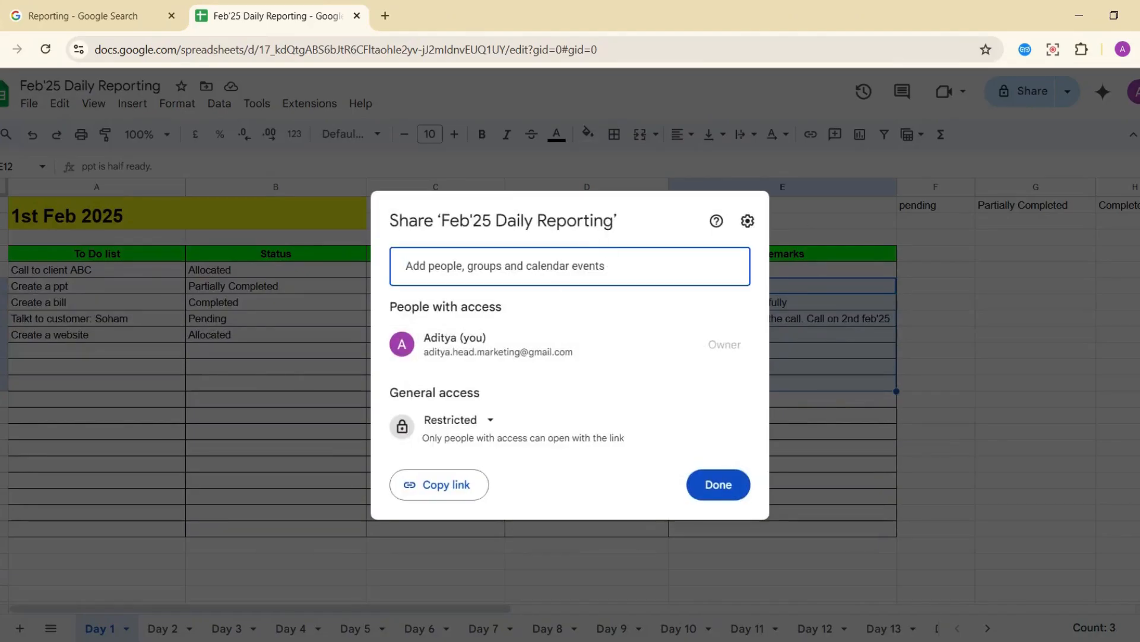
{"action": "left_click", "coordinate": [588, 266]}
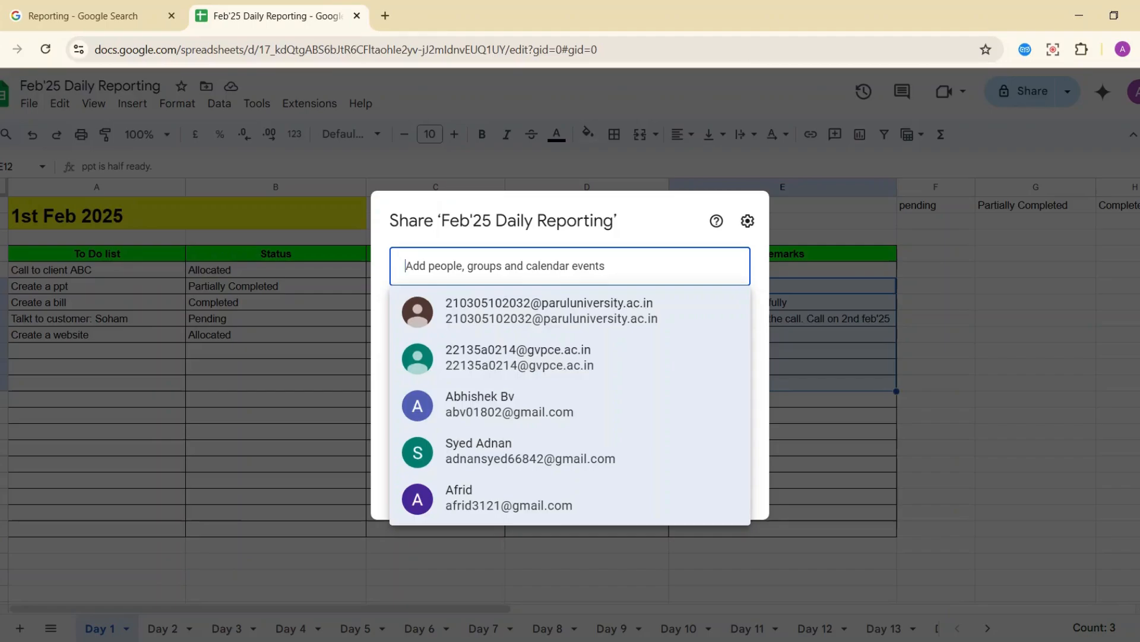
{"action": "key", "text": "ctrl+v"}
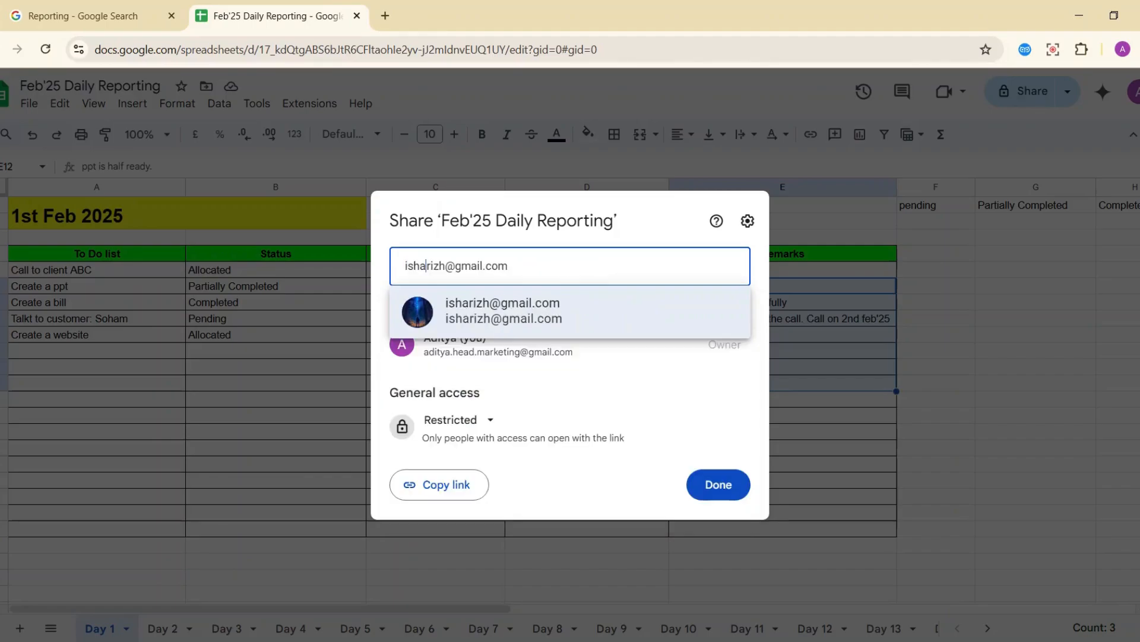
{"action": "key", "text": "BackSpace"}
{"action": "key", "text": "BackSpace"}
{"action": "key", "text": "BackSpace"}
{"action": "key", "text": "BackSpace"}
{"action": "key", "text": "BackSpace"}
{"action": "key", "text": "BackSpace"}
{"action": "key", "text": "BackSpace"}
{"action": "key", "text": "BackSpace"}
{"action": "key", "text": "BackSpace"}
{"action": "key", "text": "BackSpace"}
{"action": "key", "text": "BackSpace"}
{"action": "key", "text": "BackSpace"}
{"action": "key", "text": "BackSpace"}
{"action": "key", "text": "BackSpace"}
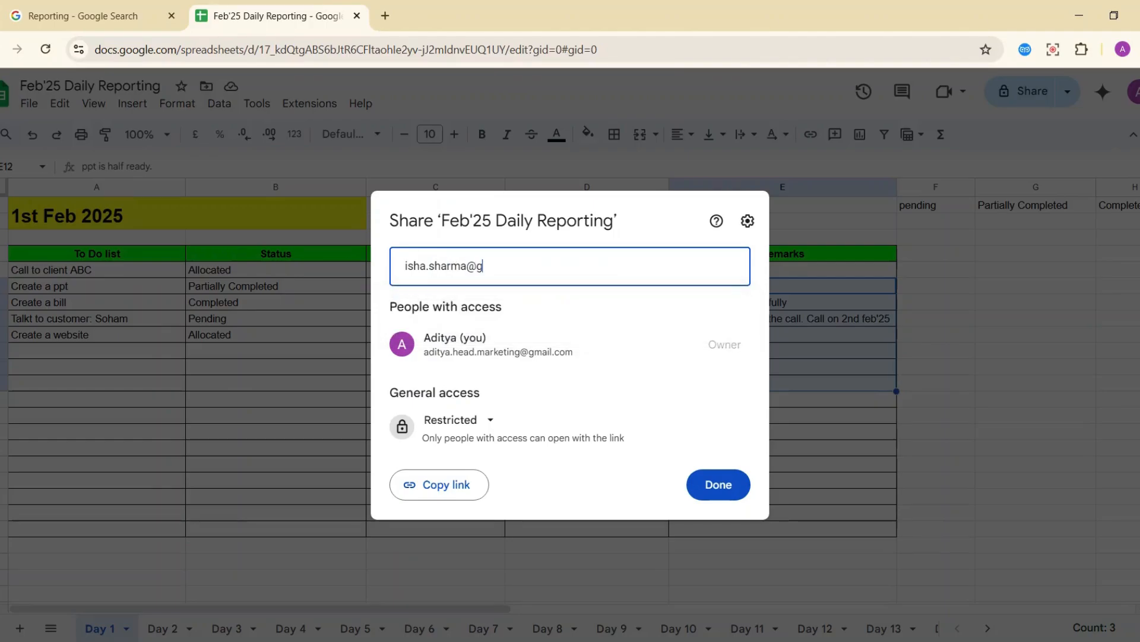
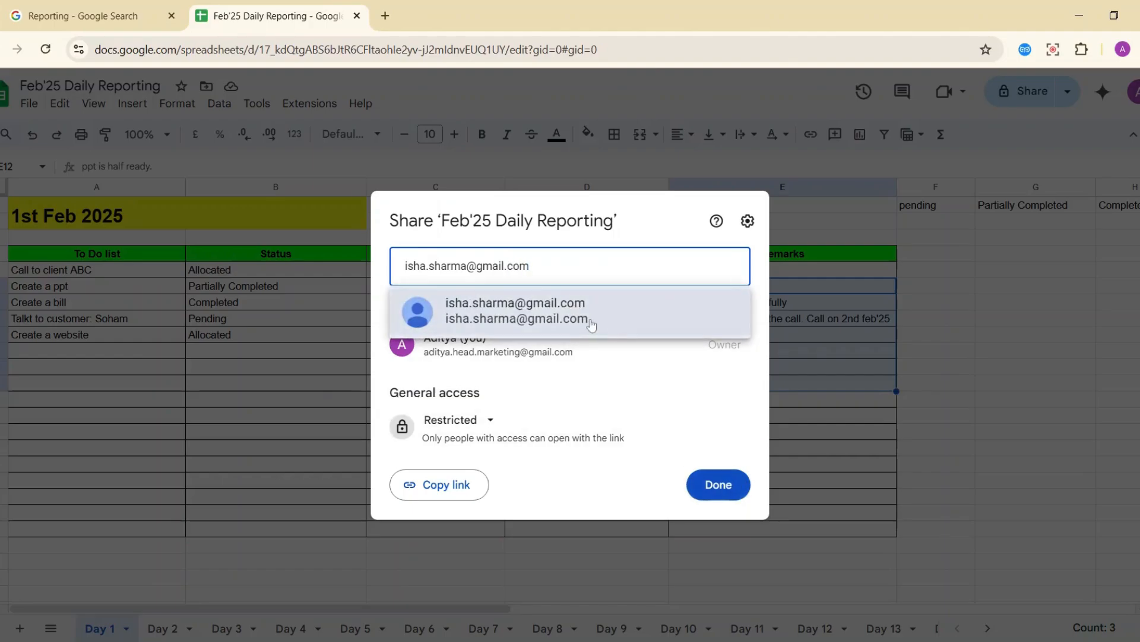
{"action": "left_click", "coordinate": [591, 322]}
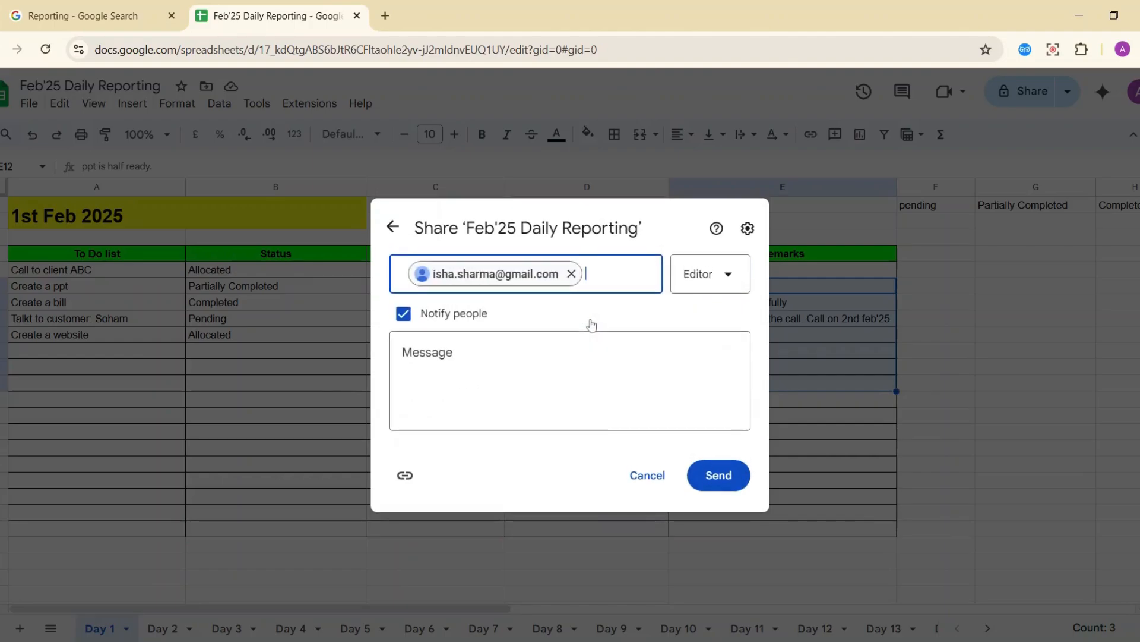
Switch the collaborator's role to Commenter and back to Editor, then discard the invitation.
{"action": "left_click", "coordinate": [732, 279]}
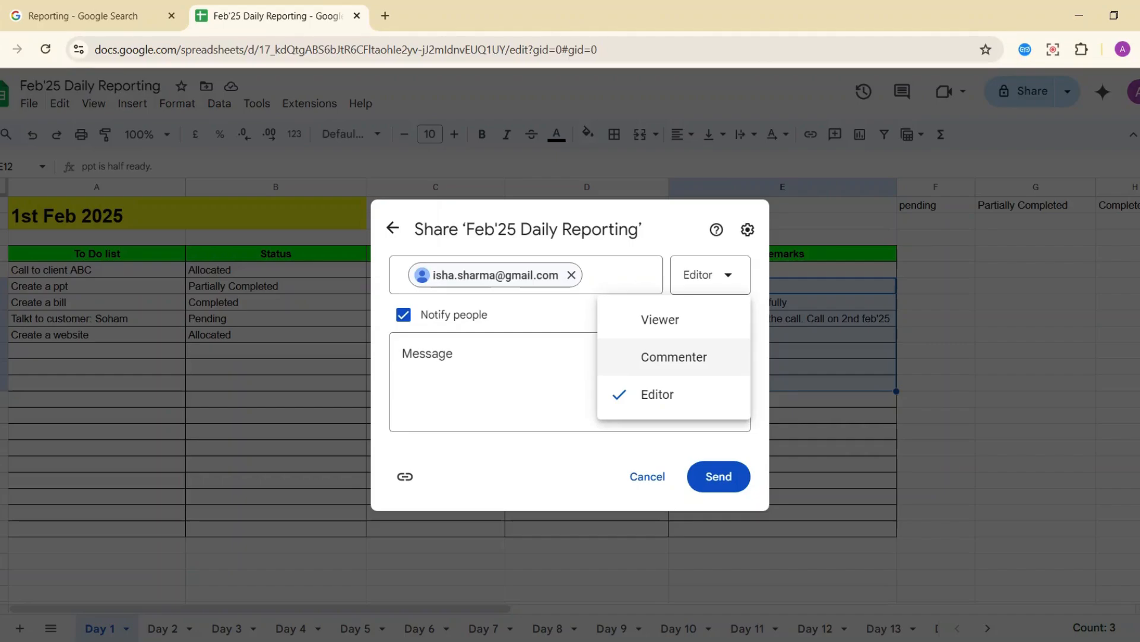
{"action": "left_click", "coordinate": [677, 359]}
{"action": "left_click", "coordinate": [701, 275]}
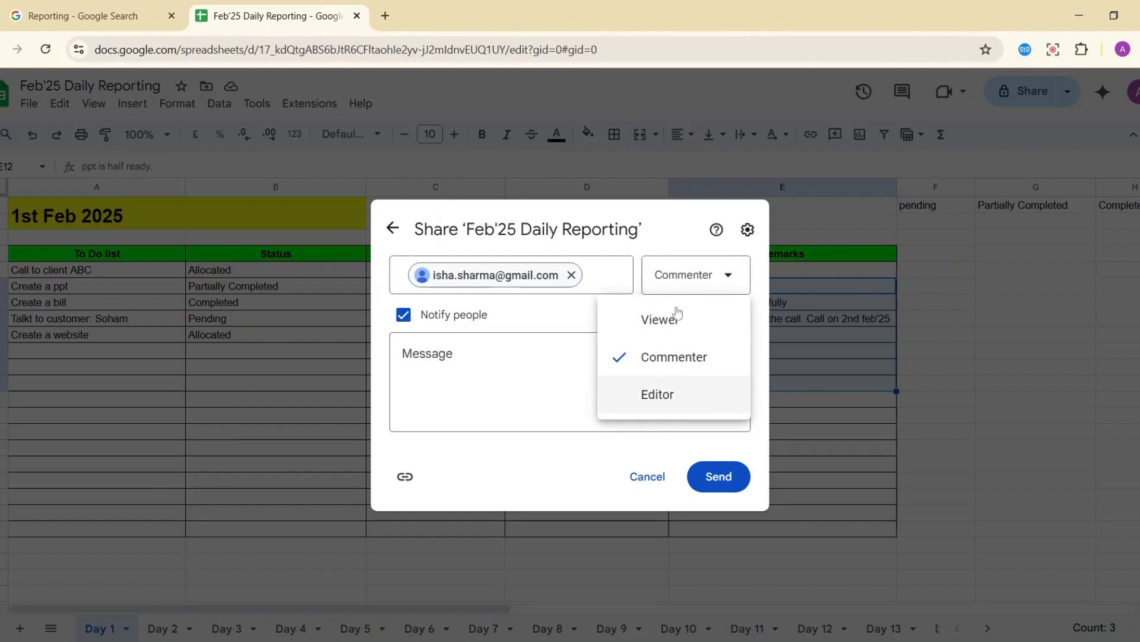
{"action": "left_click", "coordinate": [685, 394]}
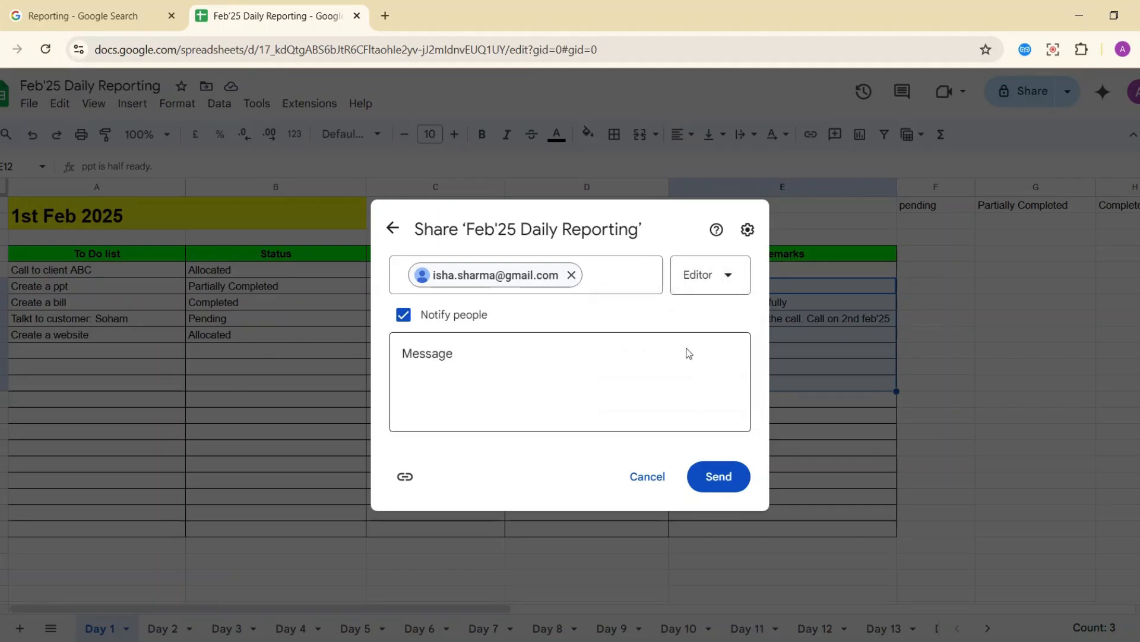
{"action": "left_click", "coordinate": [827, 355]}
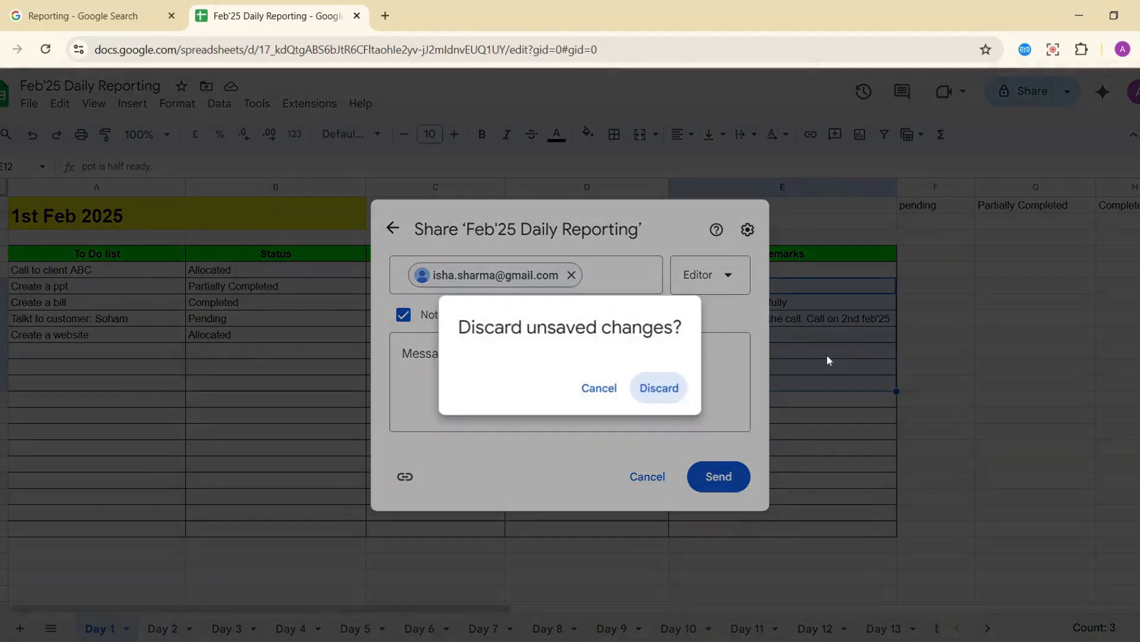
{"action": "left_click", "coordinate": [648, 394]}
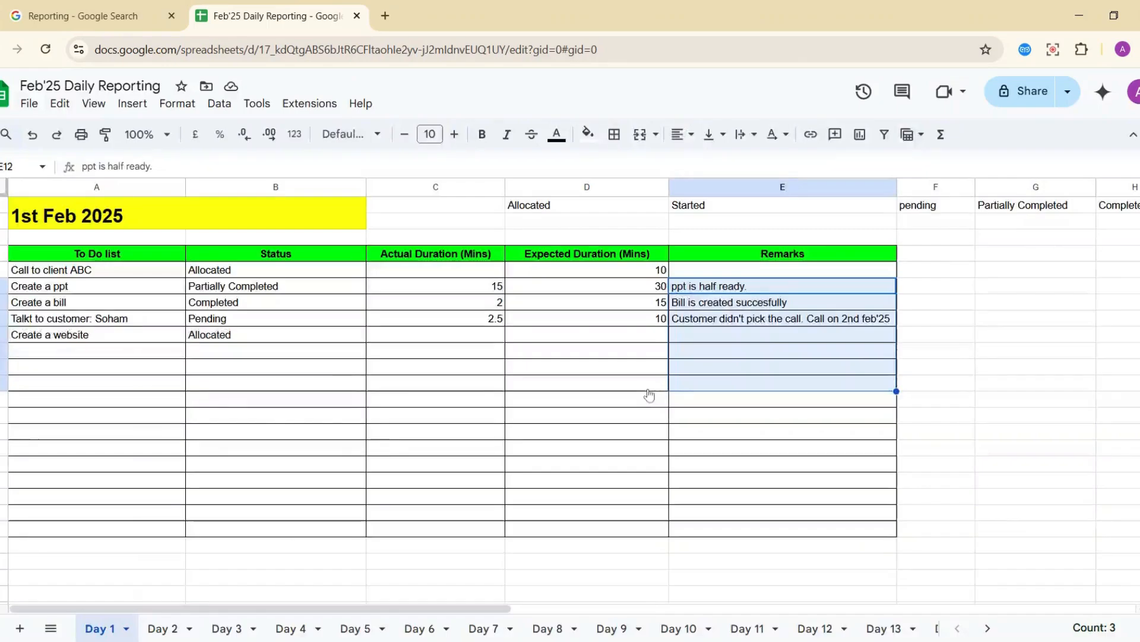